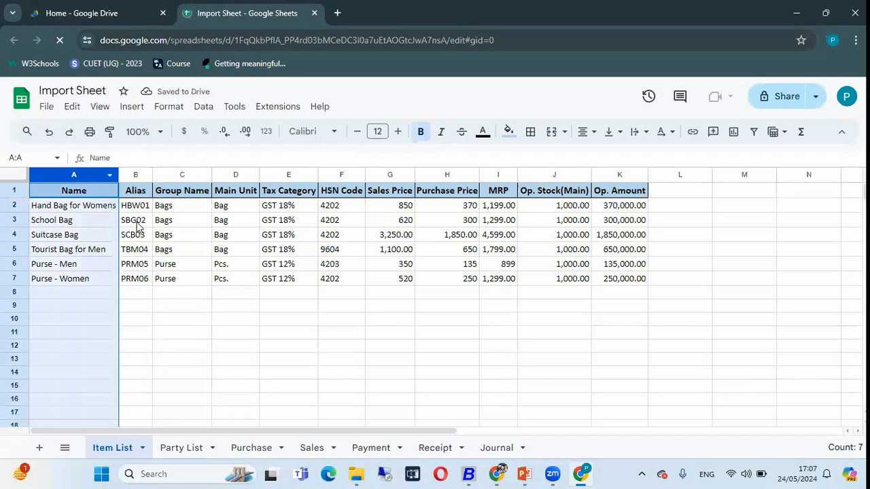
# Examine the Item List sheet's columns from Name and Alias through Group Name, Main Unit, Tax Category and HSN Code
pyautogui.click(73, 204)
pyautogui.click(139, 175)
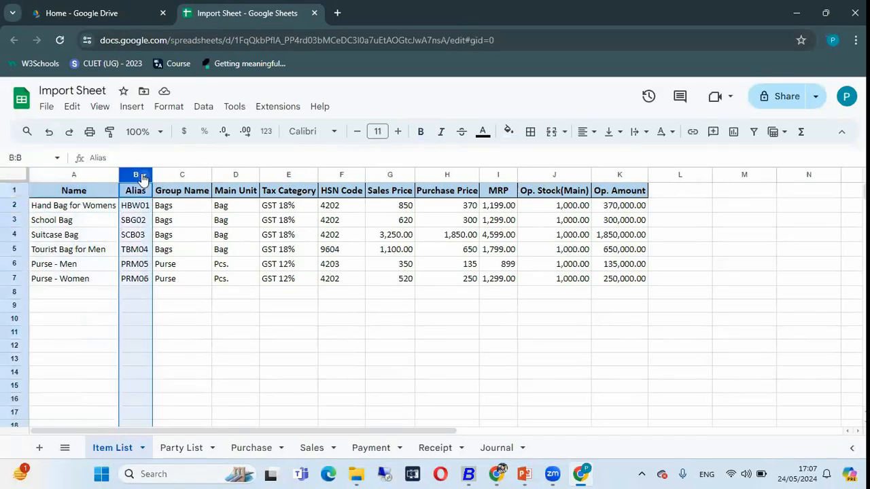
pyautogui.rightClick(129, 176)
pyautogui.click(127, 174)
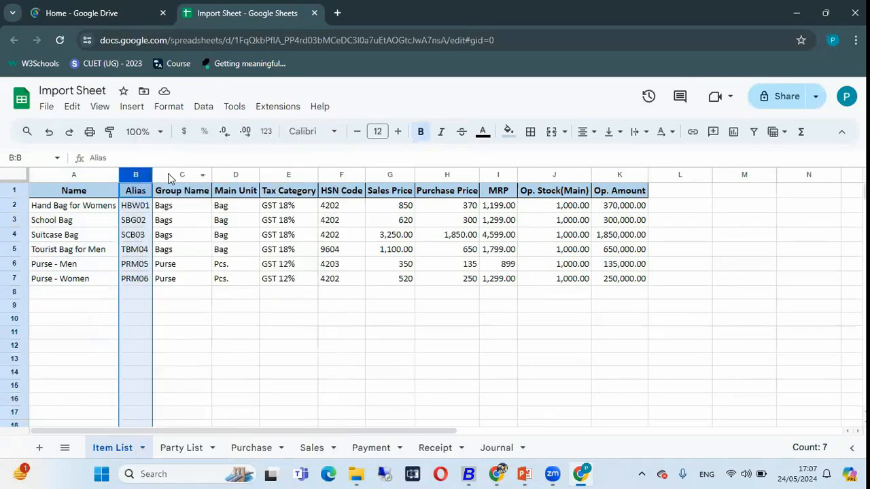
pyautogui.click(170, 175)
pyautogui.click(234, 176)
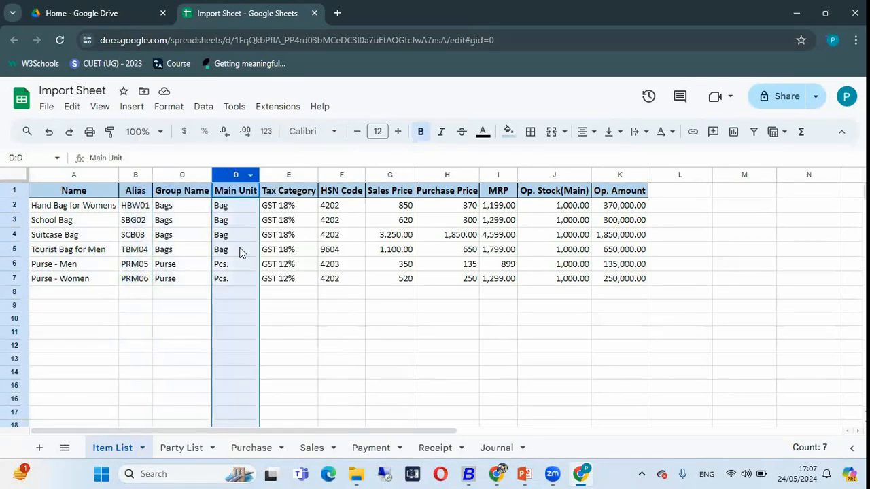
pyautogui.click(284, 175)
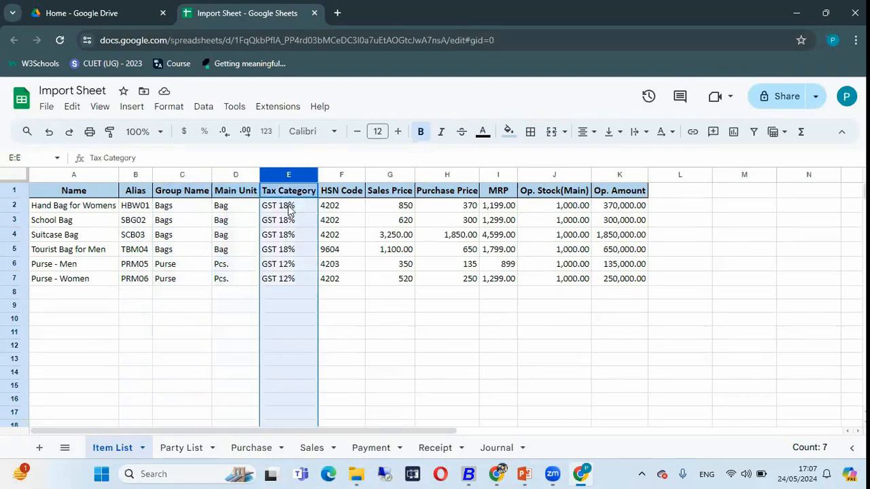
pyautogui.click(346, 176)
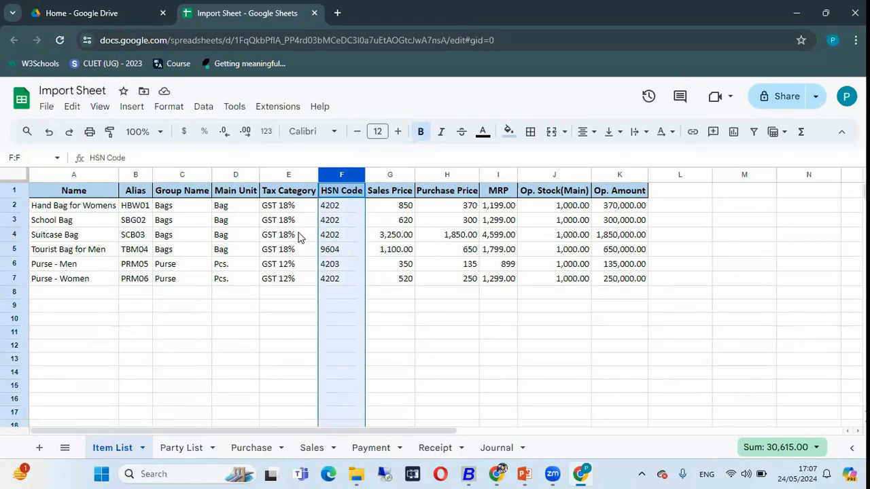
pyautogui.click(109, 226)
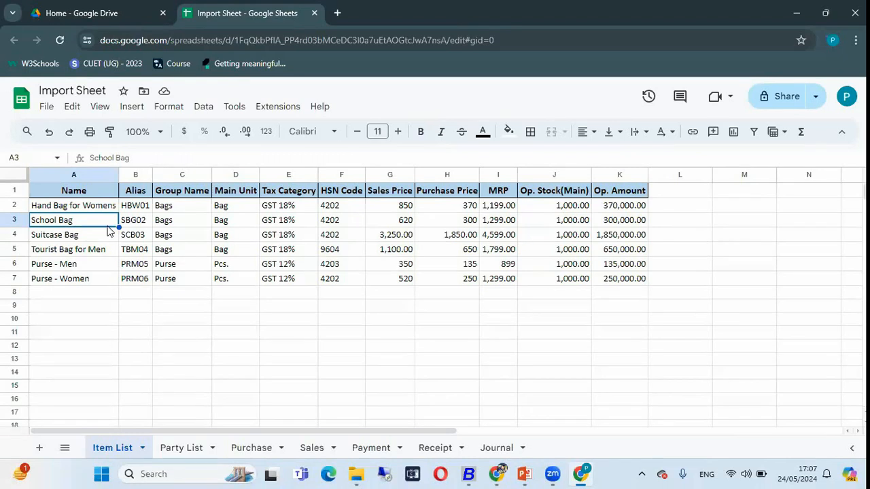
# Open the Party List sheet and examine its party names and their Sundry Debtors and Sundry Creditors groups
pyautogui.click(175, 450)
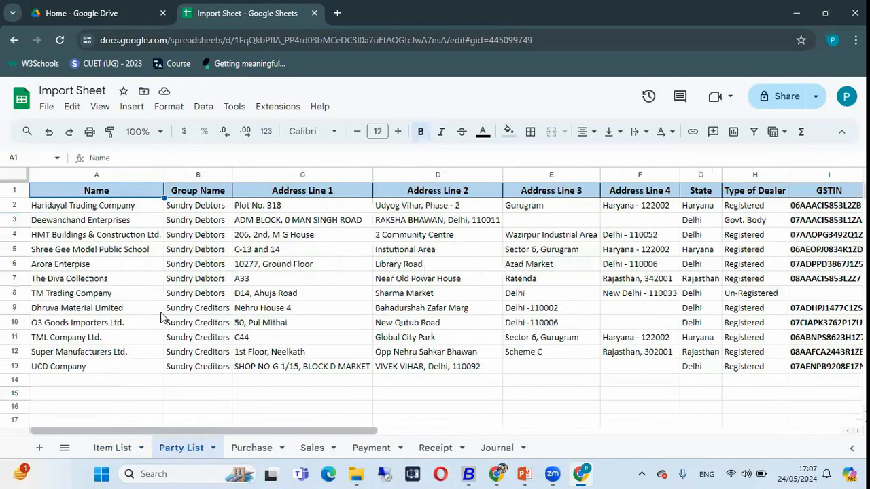
pyautogui.click(105, 176)
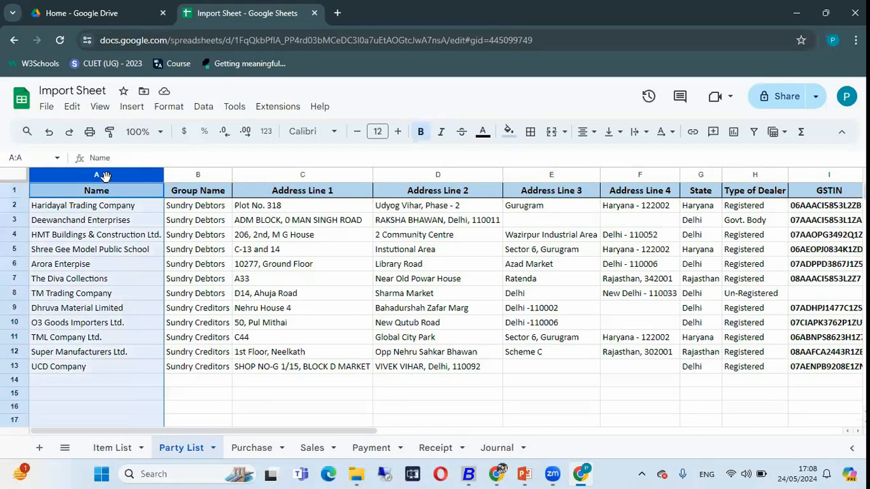
pyautogui.click(109, 209)
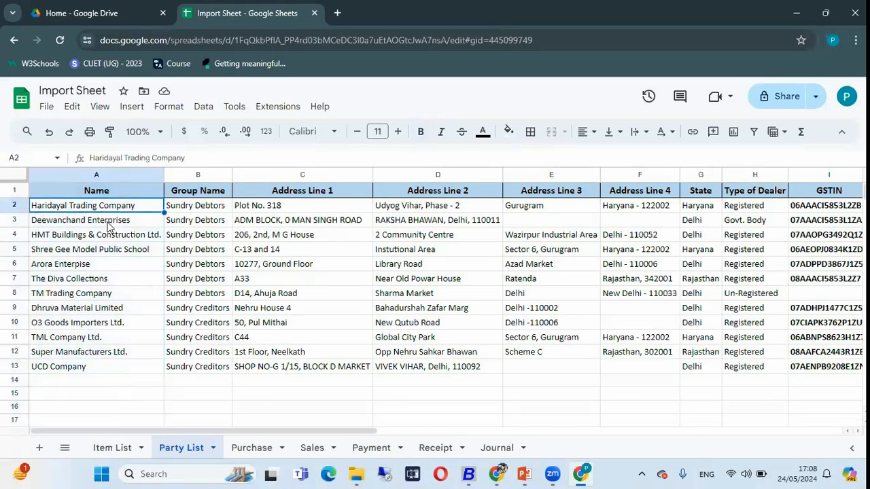
pyautogui.click(109, 225)
pyautogui.click(105, 235)
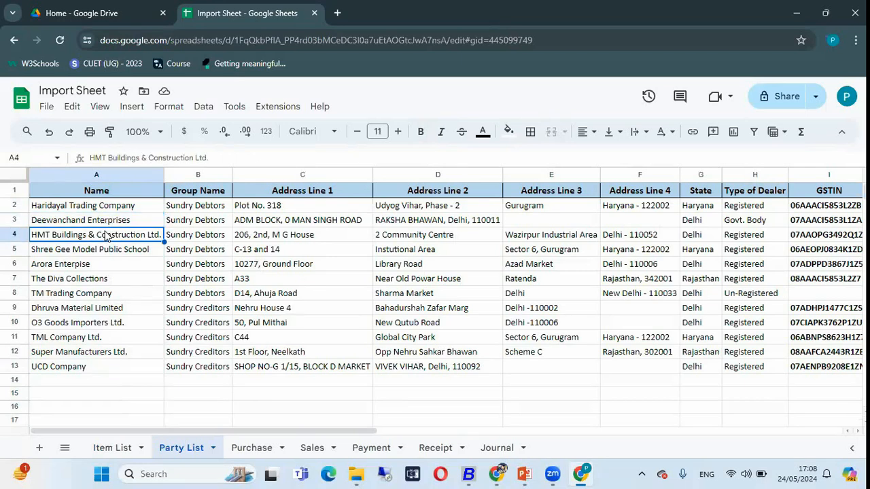
pyautogui.click(192, 174)
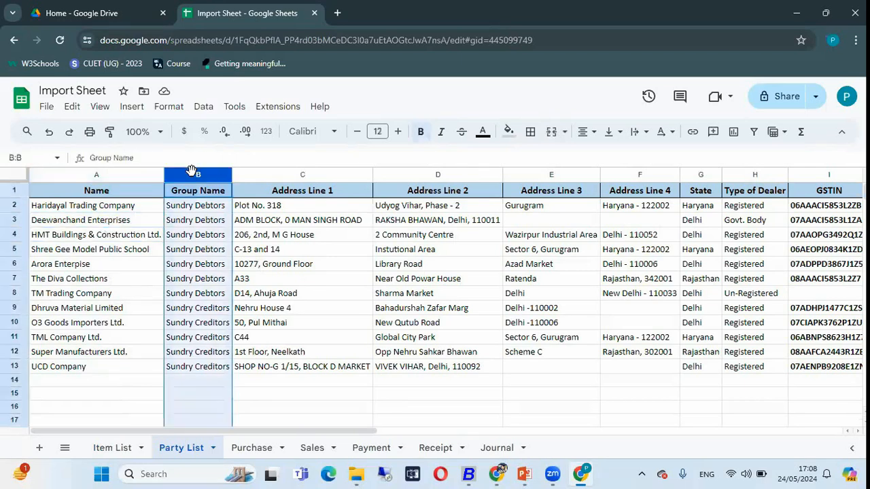
pyautogui.click(208, 228)
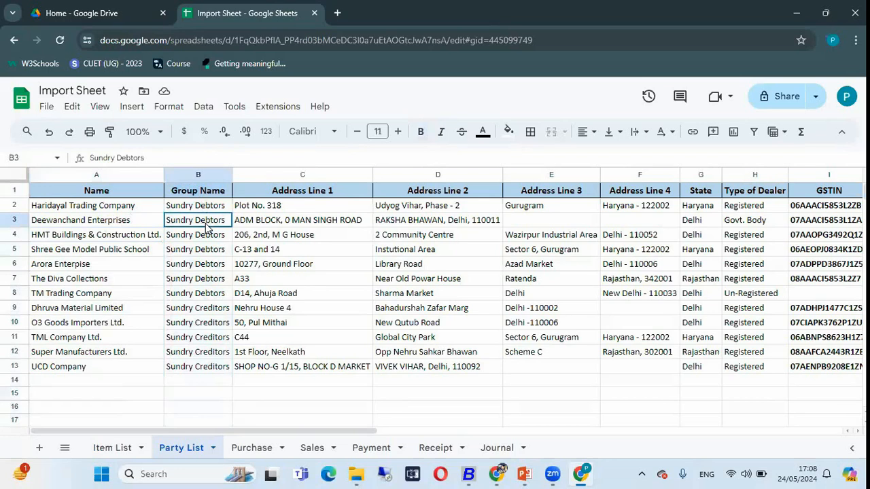
pyautogui.click(205, 310)
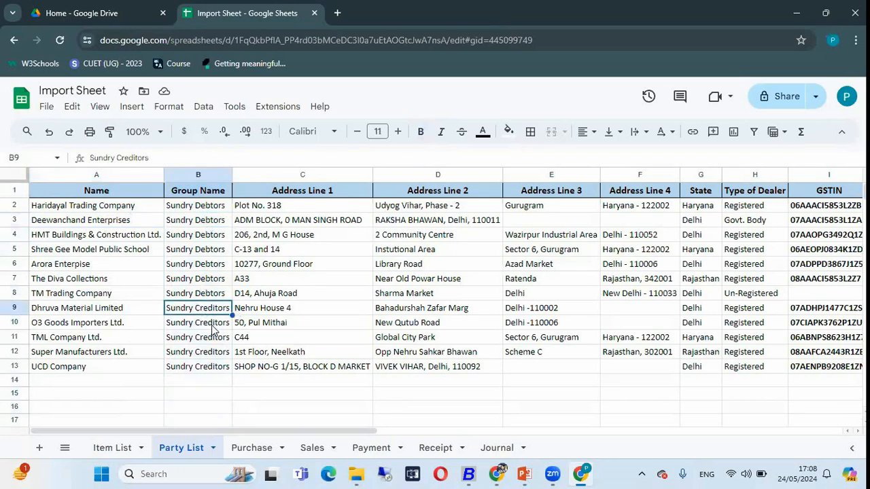
pyautogui.click(196, 251)
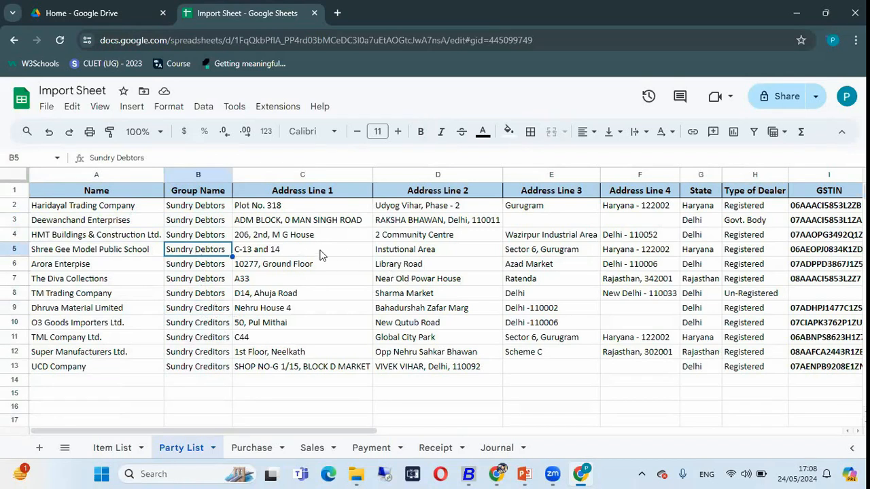
# Review the Party List's remaining columns, from the address lines and GSTIN to contact details and credit days
pyautogui.hscroll(2, 428, 269)
pyautogui.hscroll(6, 429, 269)
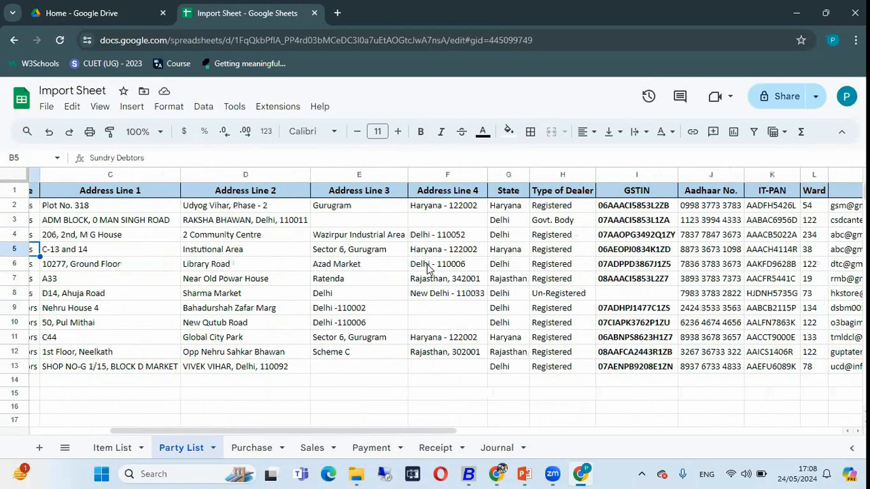
pyautogui.hscroll(2, 428, 269)
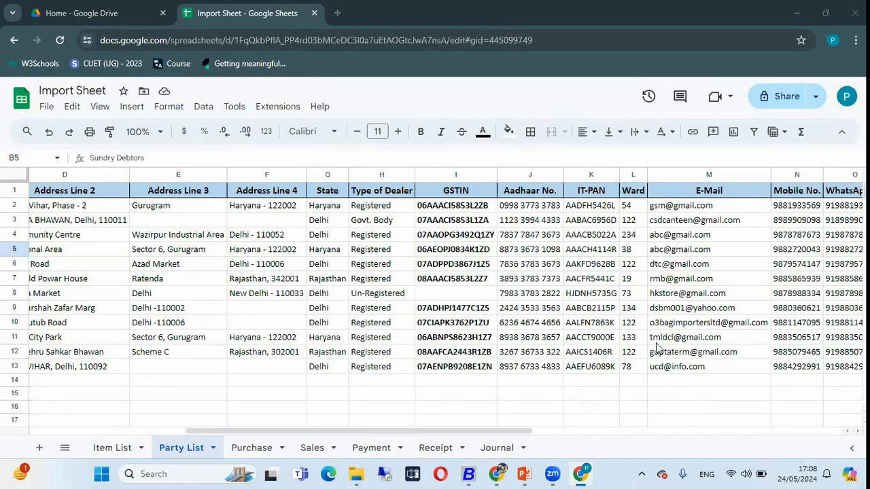
pyautogui.hscroll(3, 658, 348)
pyautogui.hscroll(10, 658, 347)
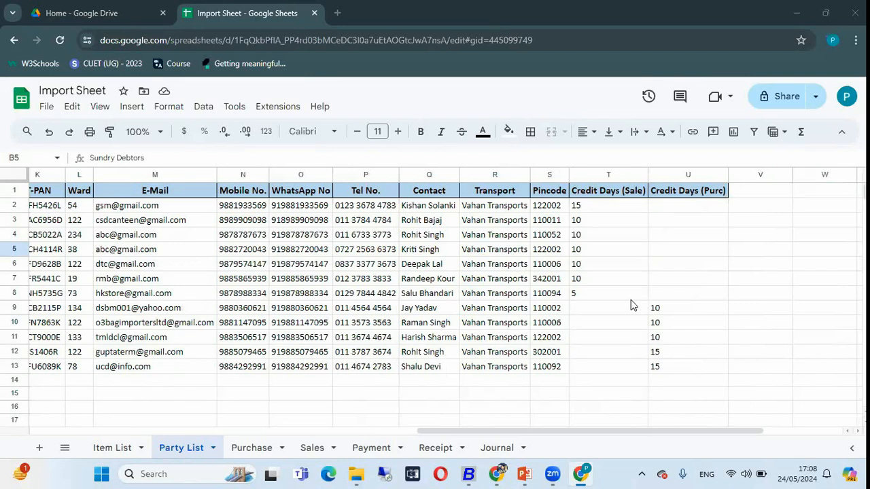
# Examine the Purchase sheet's columns from Vch Series to Qty., and view the Sales sheet
pyautogui.click(243, 448)
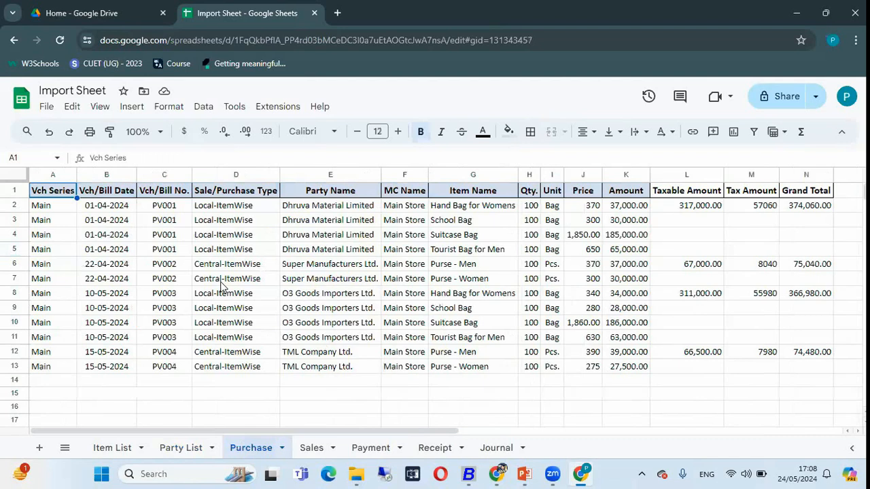
pyautogui.click(53, 176)
pyautogui.click(117, 176)
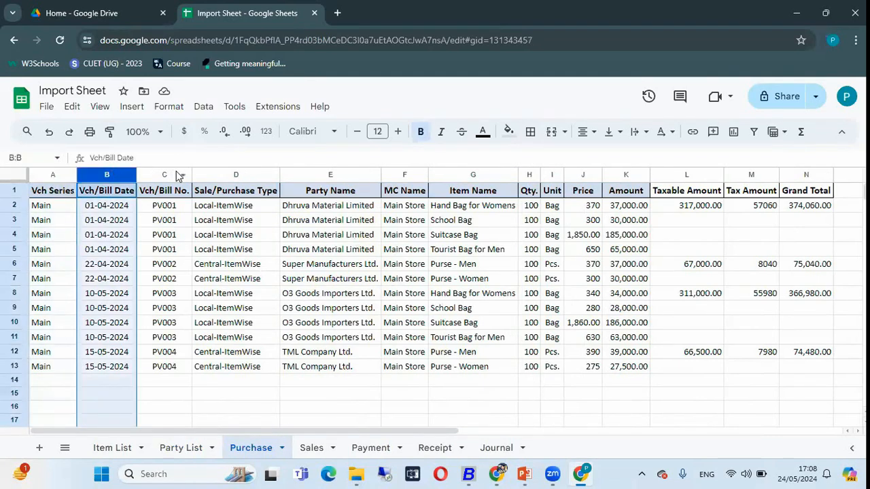
pyautogui.click(168, 176)
pyautogui.click(240, 175)
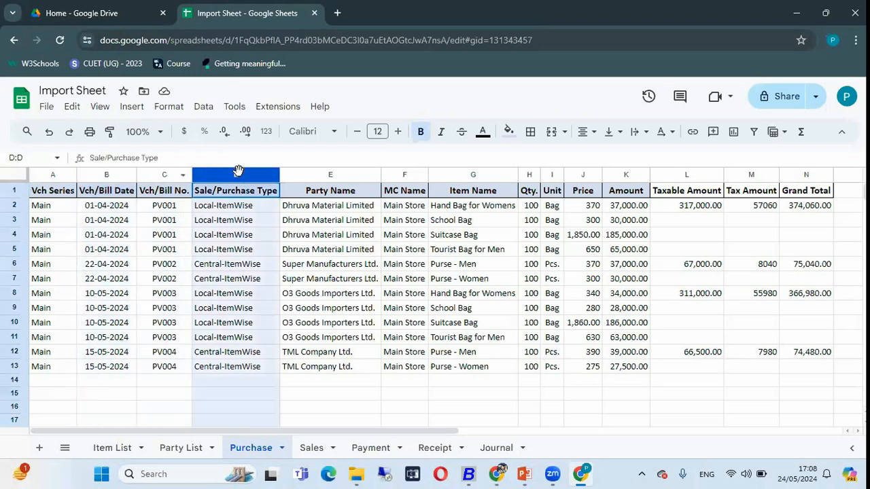
pyautogui.click(316, 178)
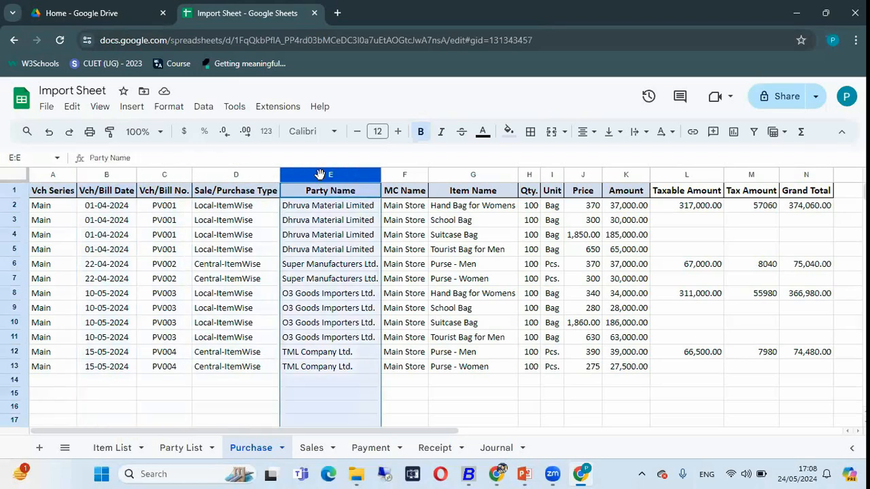
pyautogui.click(408, 176)
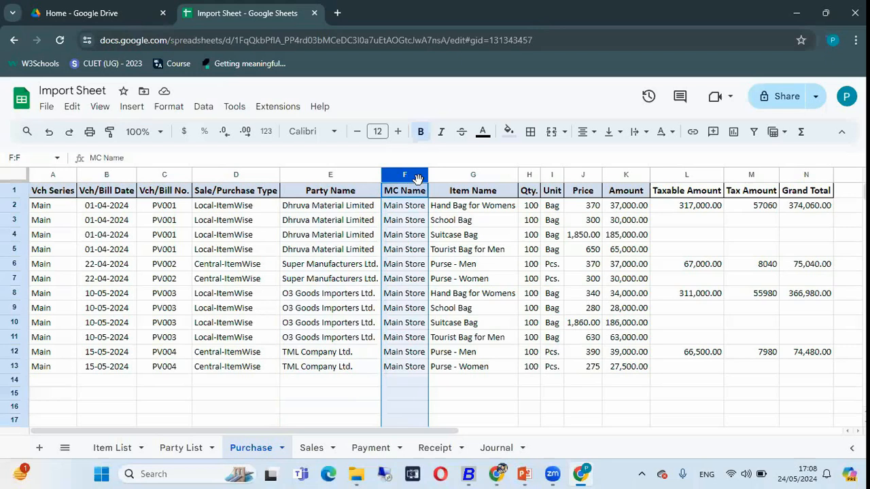
pyautogui.click(467, 176)
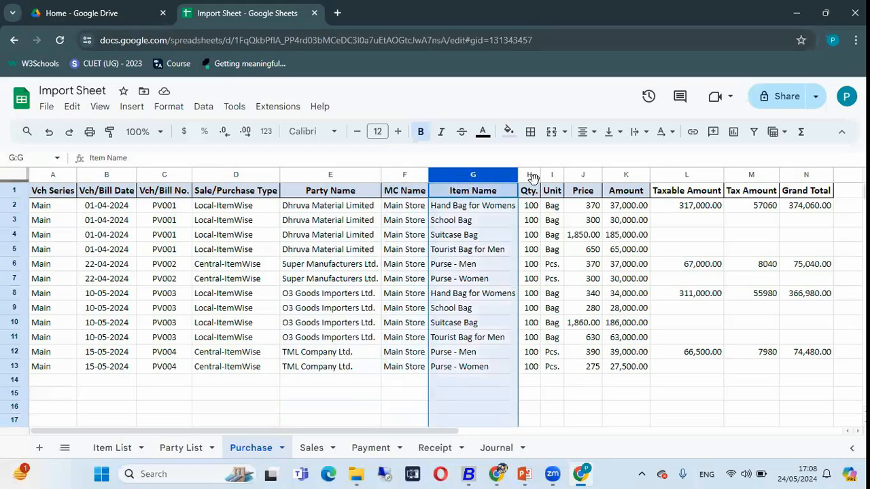
pyautogui.click(531, 177)
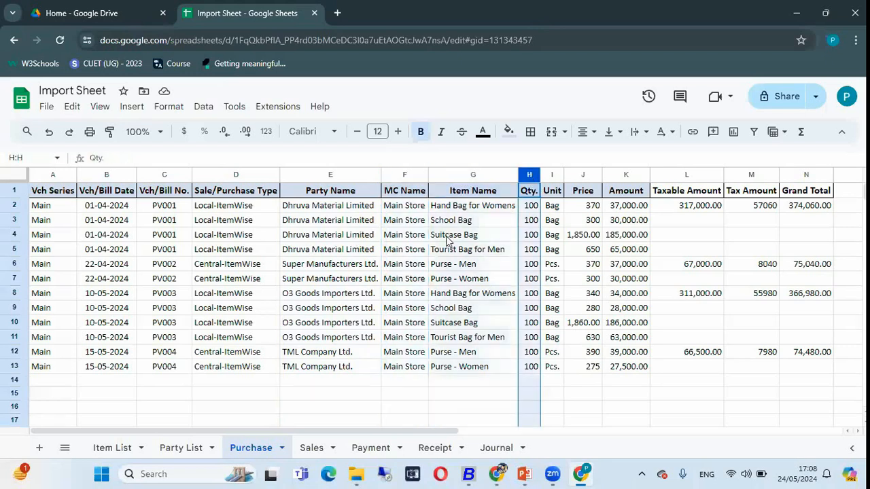
pyautogui.click(311, 450)
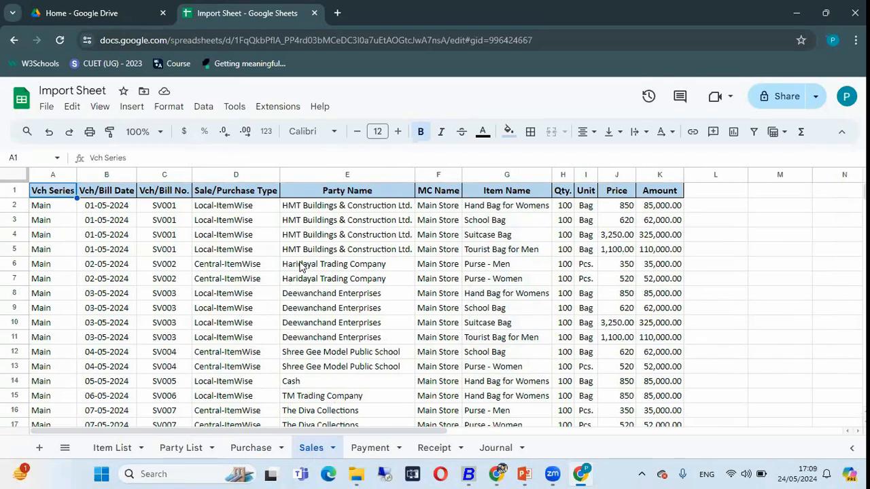
# Switch to BUSY and open the company "Import Data from Google Sheet"
pyautogui.click(471, 474)
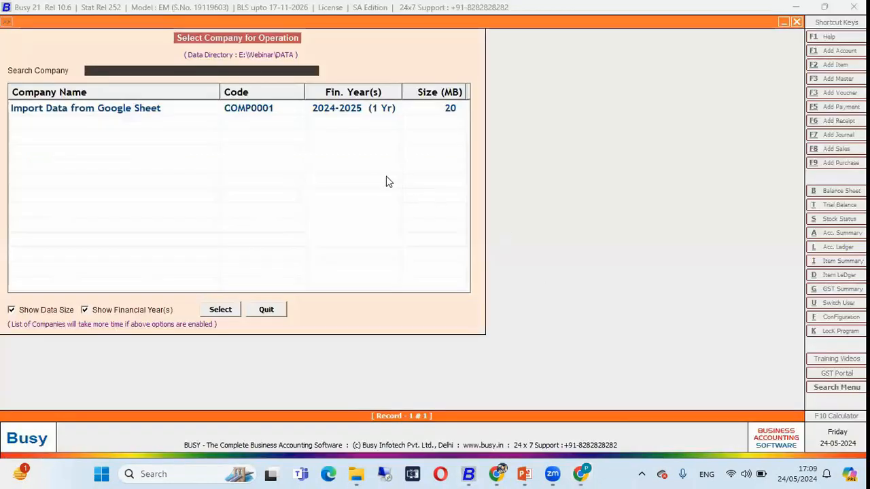
pyautogui.click(205, 112)
pyautogui.doubleClick(207, 112)
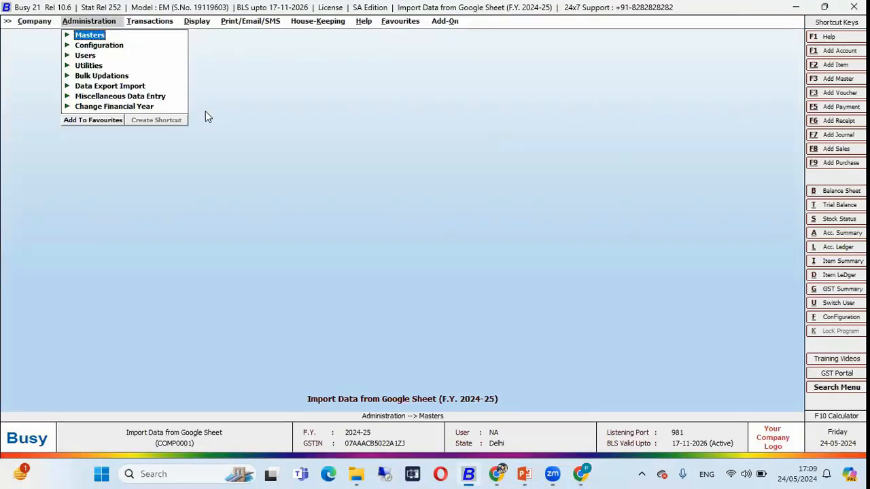
# Check the List of Items among the company's masters with the default report options, and close it
pyautogui.press('Return')
pyautogui.press('Down')
pyautogui.press('Down')
pyautogui.press('Down')
pyautogui.press('Return')
pyautogui.press('Down')
pyautogui.press('Down')
pyautogui.press('Return')
pyautogui.press('Return')
pyautogui.press('Return')
pyautogui.press('Return')
pyautogui.press('Return')
pyautogui.press('Return')
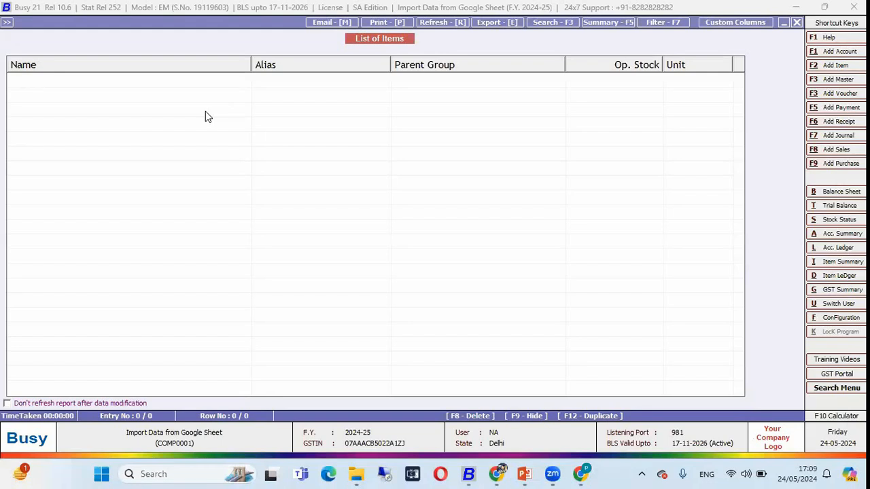
pyautogui.press('Escape')
pyautogui.press('Escape')
pyautogui.press('Escape')
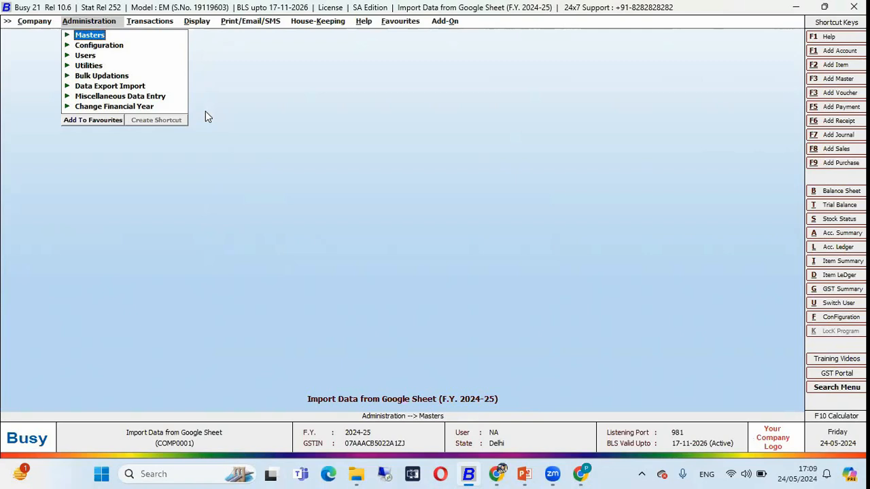
# Open the General section of the company's Features / Options configuration
pyautogui.press('Down')
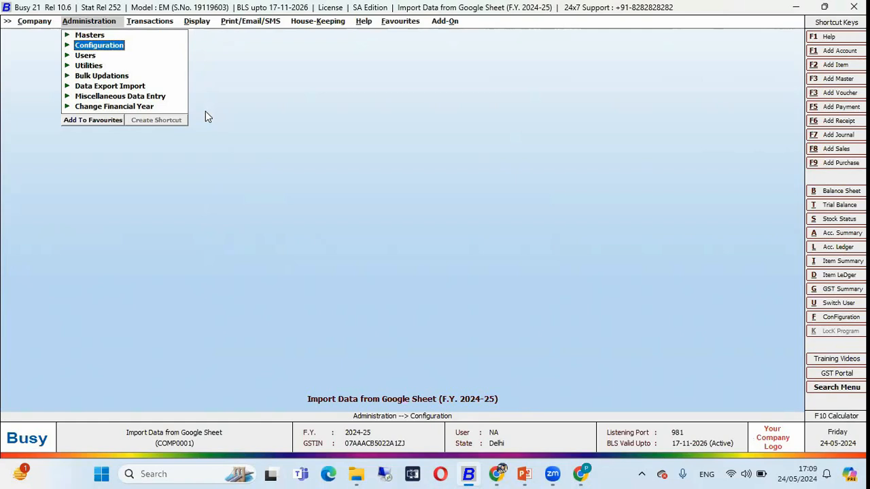
pyautogui.press('Return')
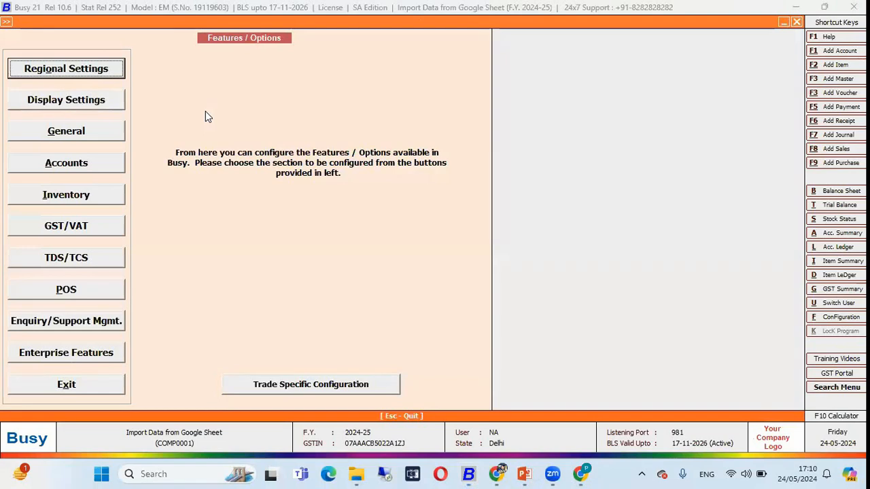
pyautogui.press('Down')
pyautogui.press('Down')
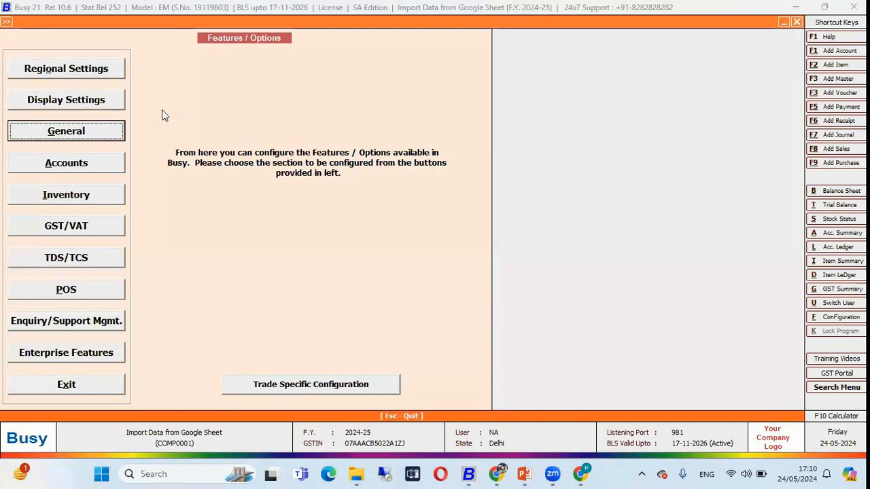
pyautogui.click(80, 136)
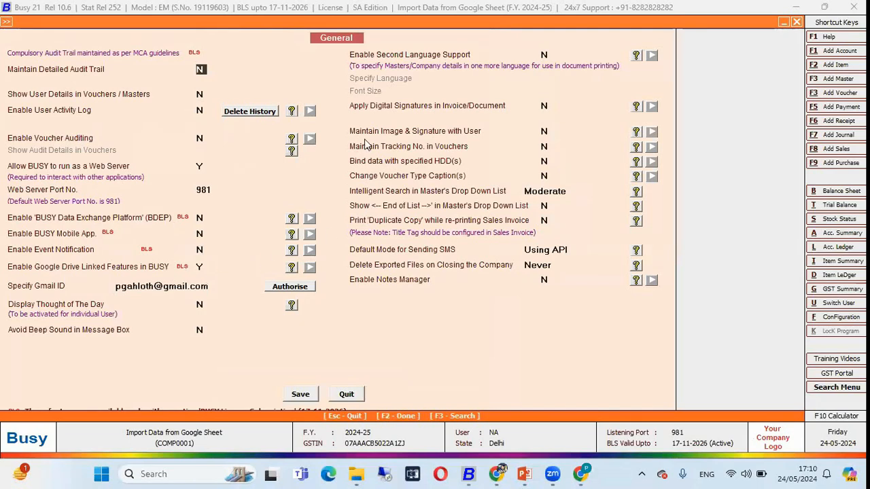
# Authorise the specified Gmail ID for the Google Drive linked features and save the General configuration
pyautogui.click(202, 267)
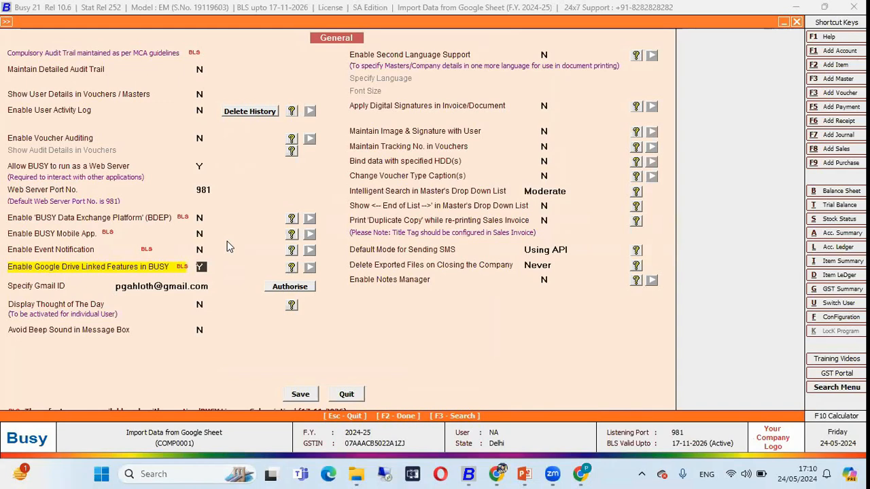
pyautogui.click(188, 291)
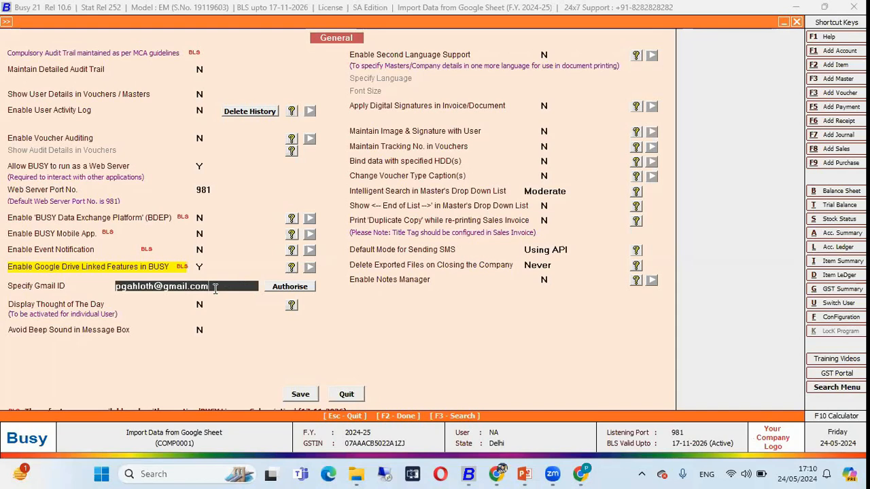
pyautogui.click(289, 288)
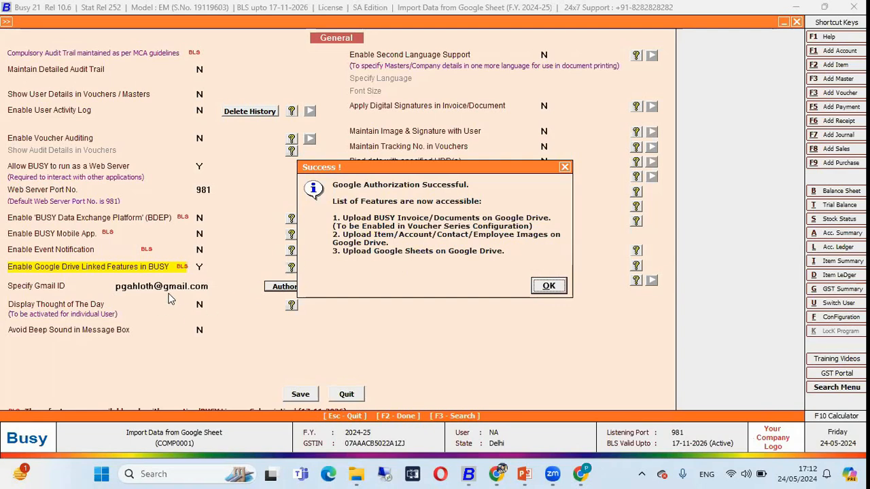
pyautogui.click(549, 285)
pyautogui.click(299, 394)
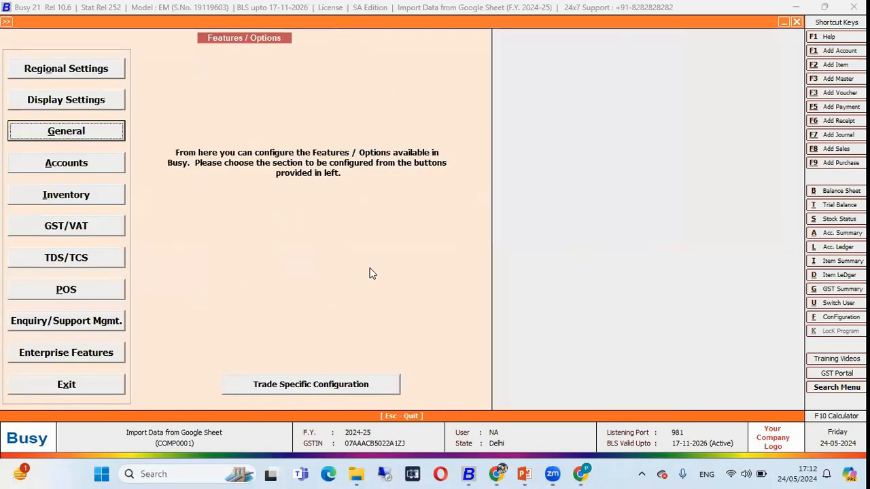
pyautogui.press('Escape')
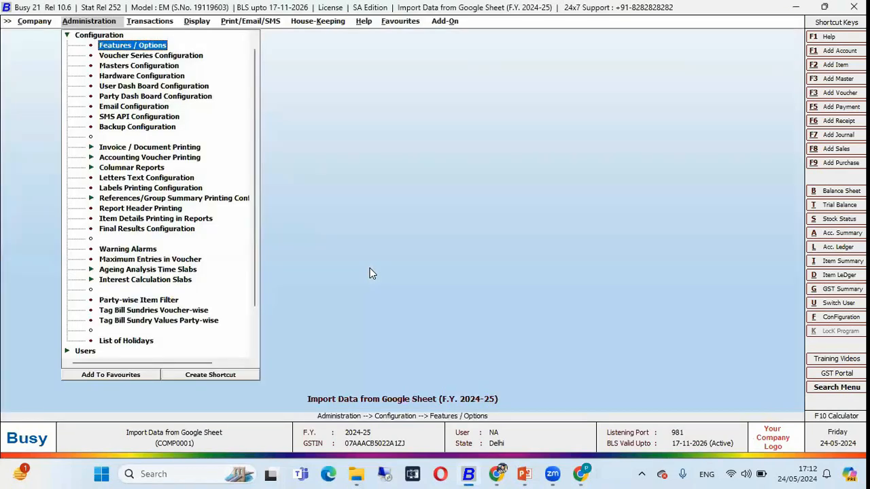
pyautogui.press('Escape')
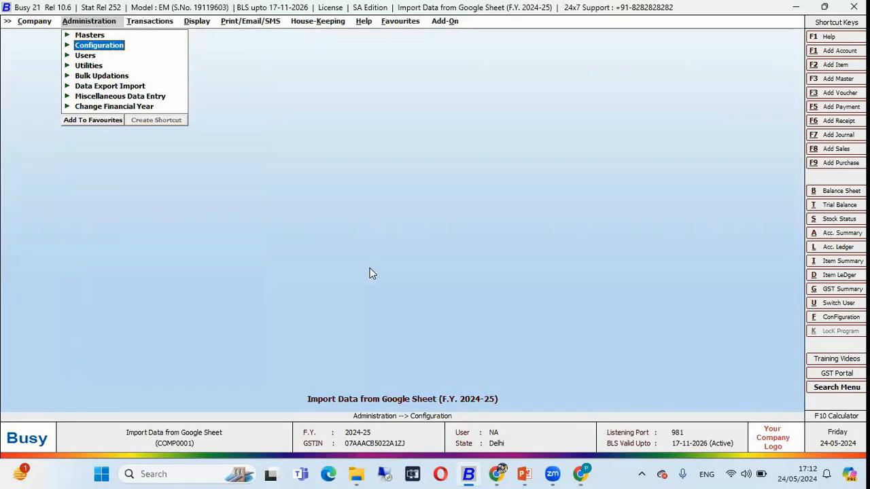
# Switch to Chrome, load gmail.com in the Drive tab and open Google Drive from Gmail's list of Google apps
pyautogui.click(581, 473)
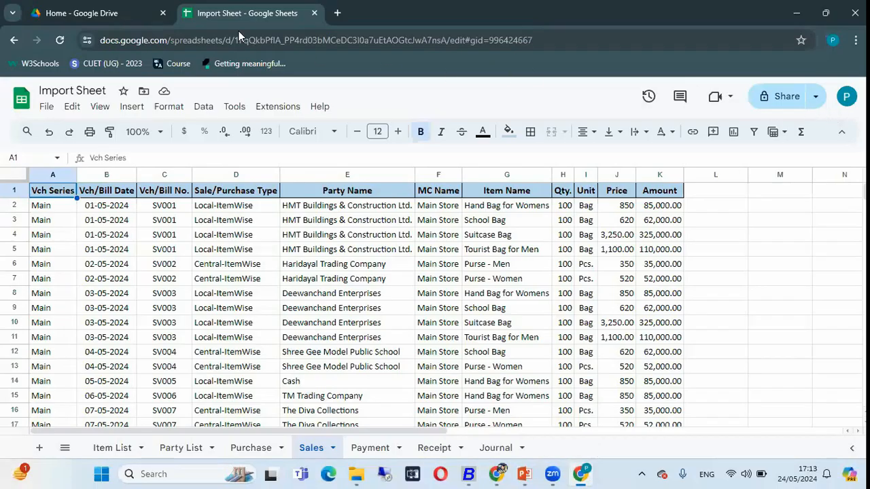
pyautogui.click(143, 21)
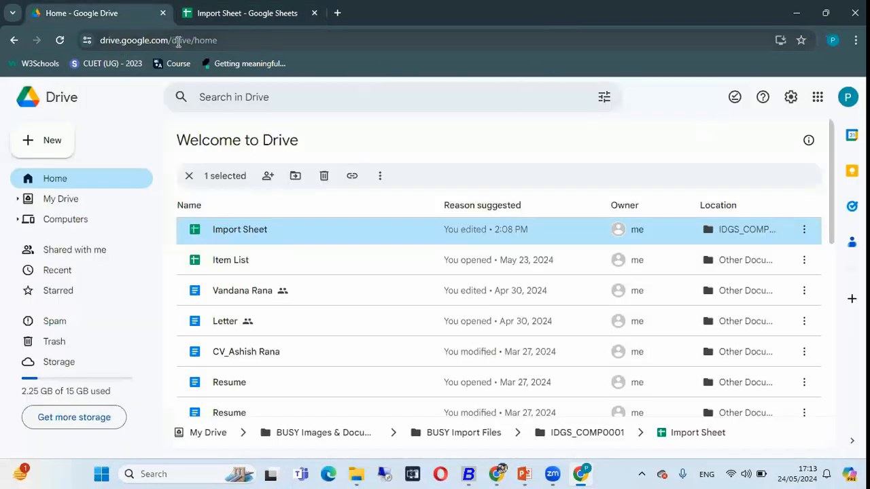
pyautogui.click(258, 42)
pyautogui.write('gm')
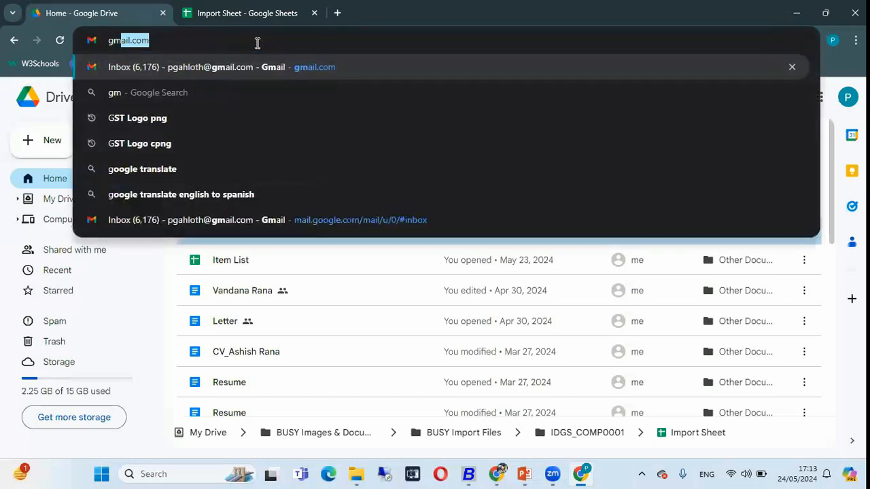
pyautogui.press('Return')
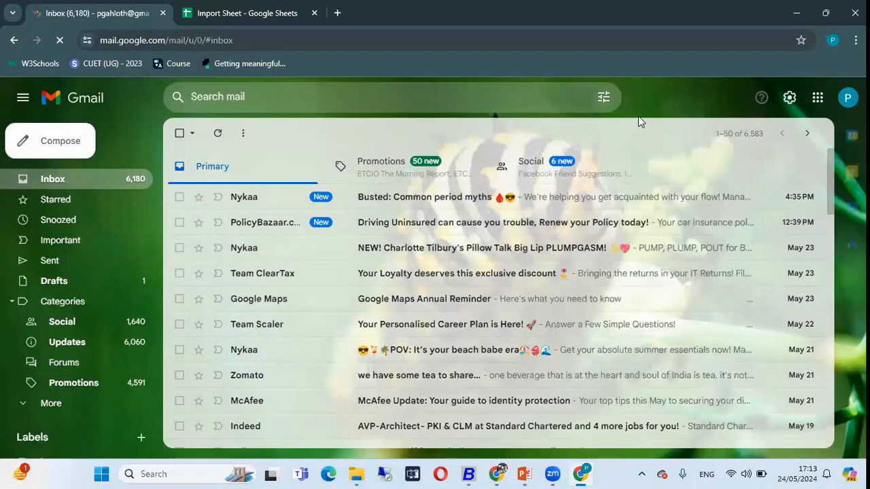
pyautogui.click(819, 98)
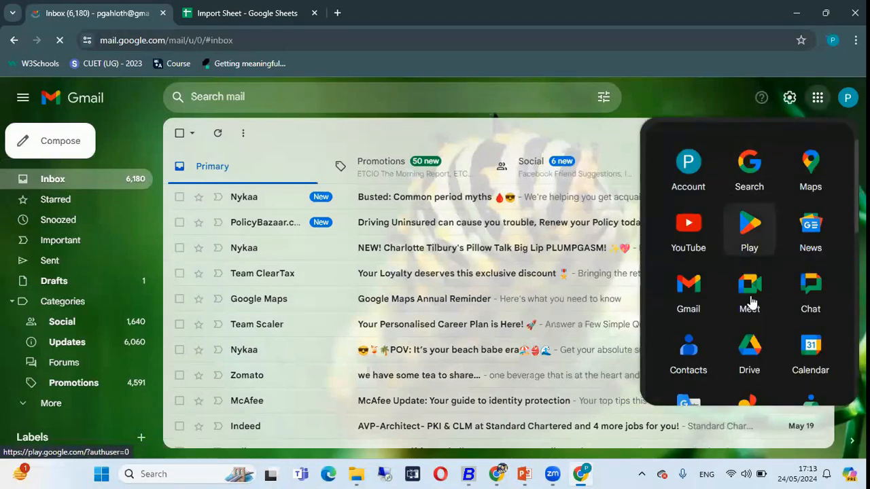
pyautogui.scroll(-2, 750, 312)
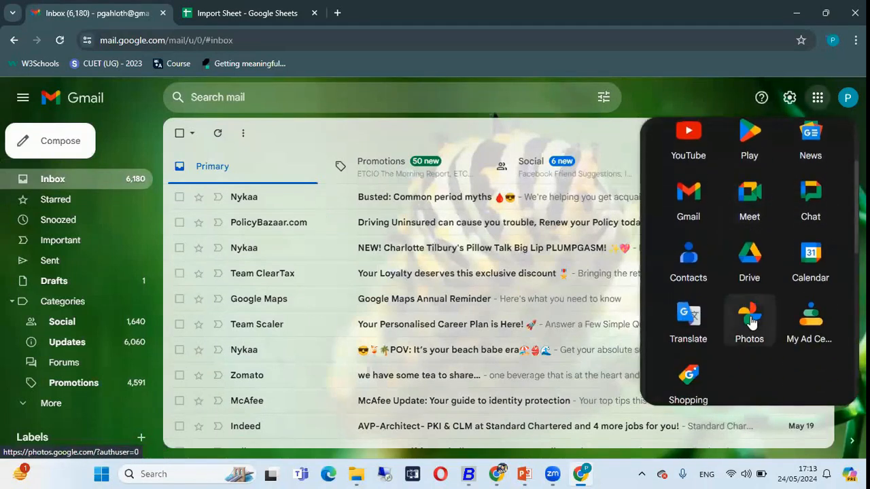
pyautogui.click(753, 275)
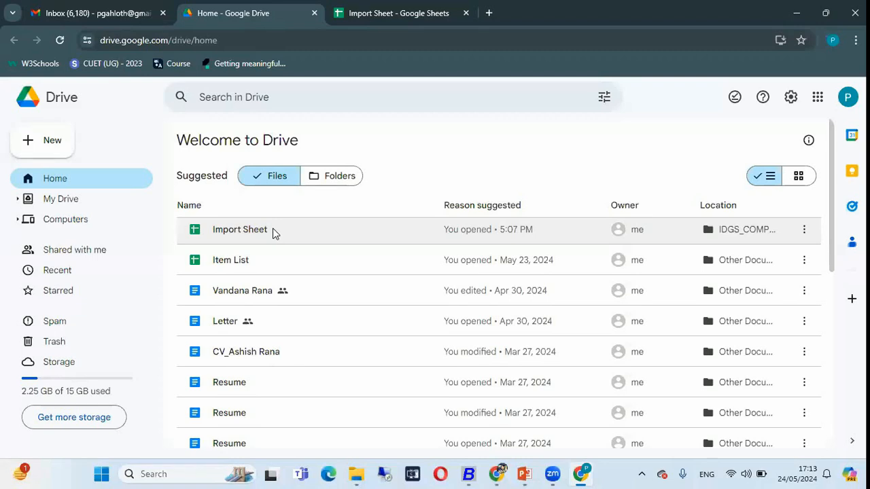
# Open "Import Sheet" from Drive and look through its Party List, Purchase and Sales sheets, ending on Item List
pyautogui.doubleClick(244, 230)
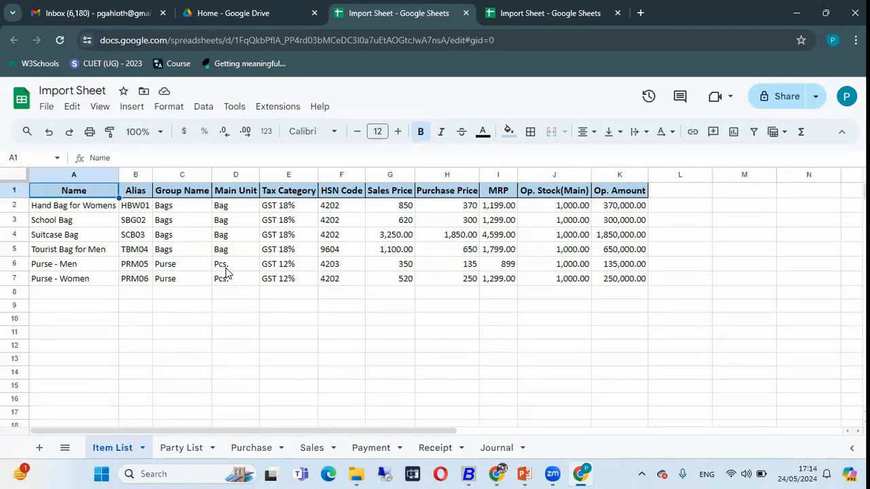
pyautogui.click(181, 454)
pyautogui.click(255, 450)
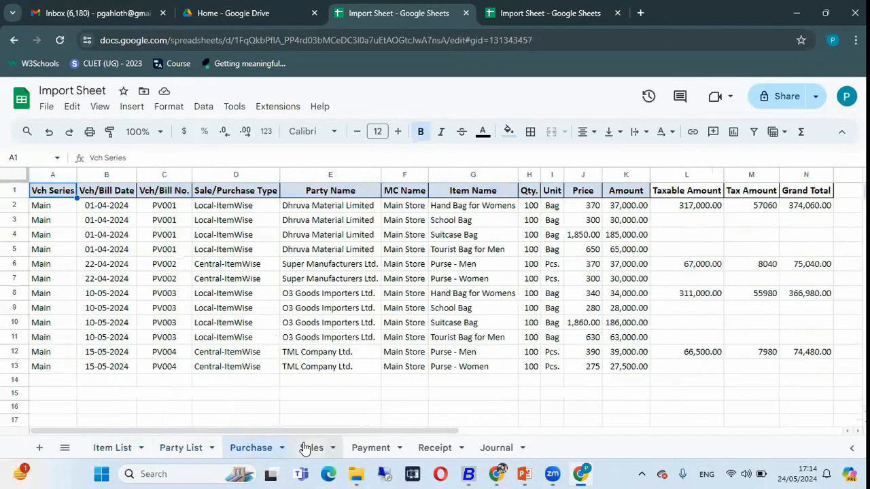
pyautogui.click(307, 449)
pyautogui.click(242, 451)
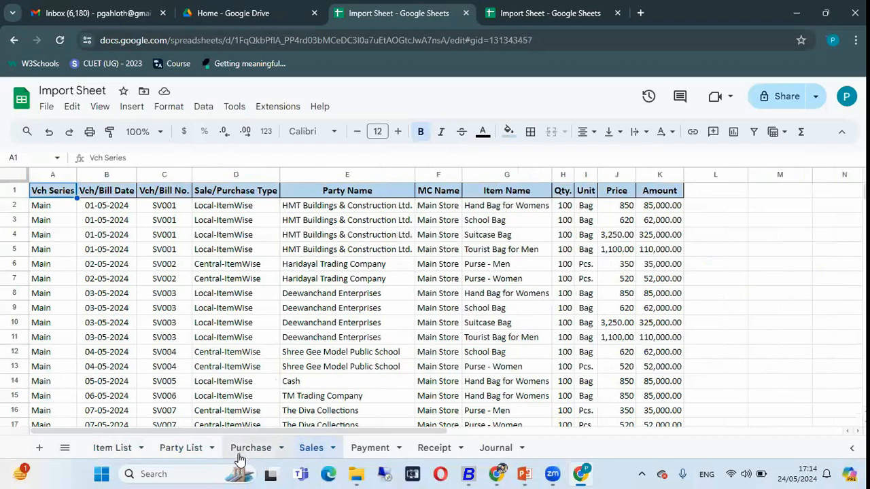
pyautogui.click(175, 454)
pyautogui.click(119, 450)
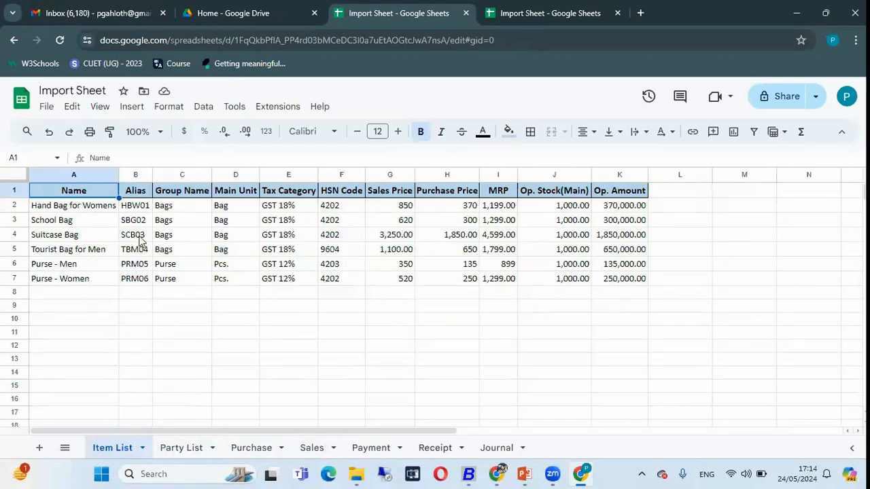
# Switch to BUSY, open the import of item masters from Excel/Google Sheet and choose Google Sheet as the source
pyautogui.click(468, 473)
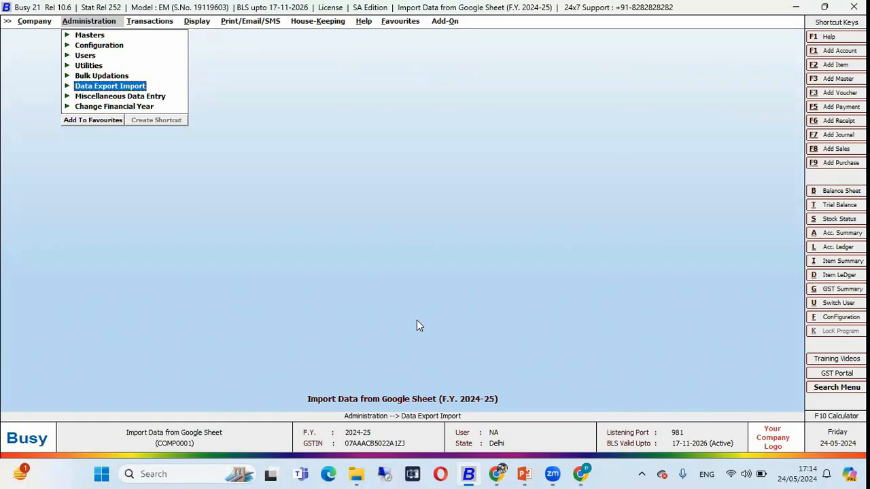
pyautogui.press('Return')
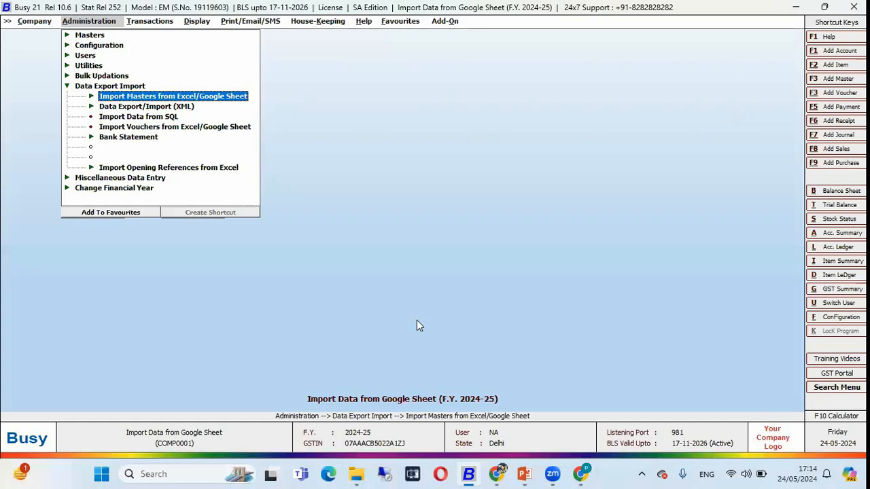
pyautogui.press('Return')
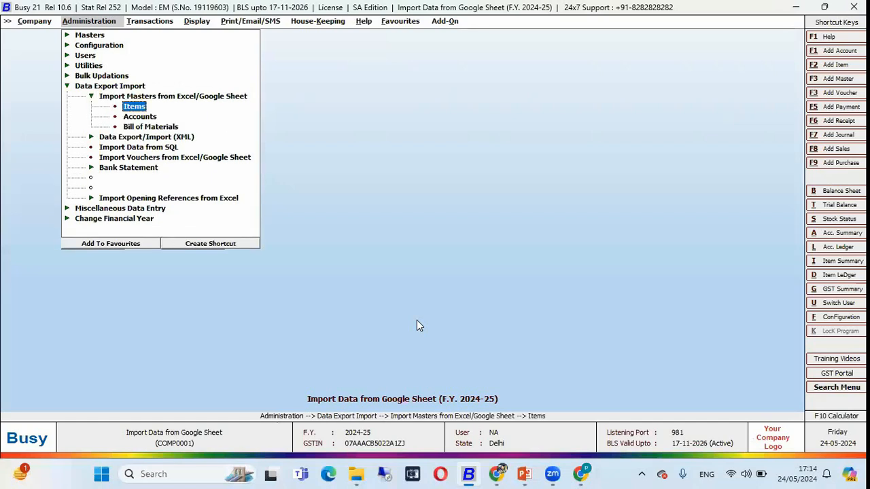
pyautogui.press('Return')
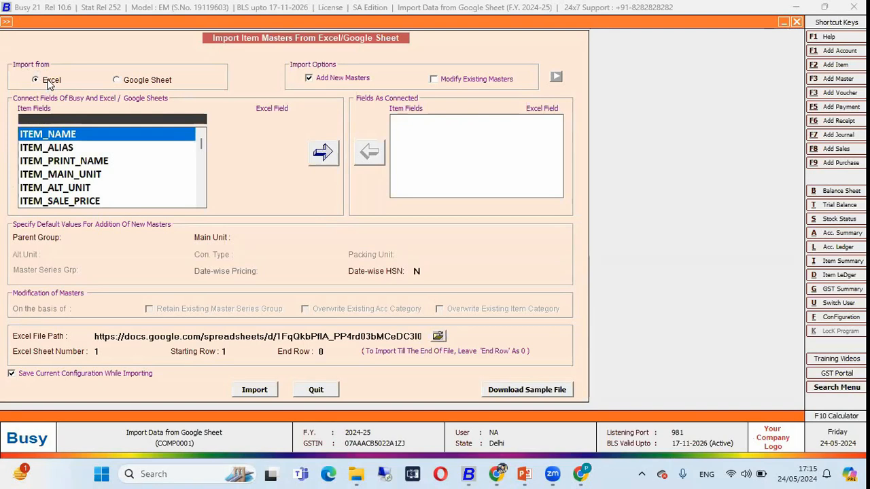
pyautogui.click(130, 80)
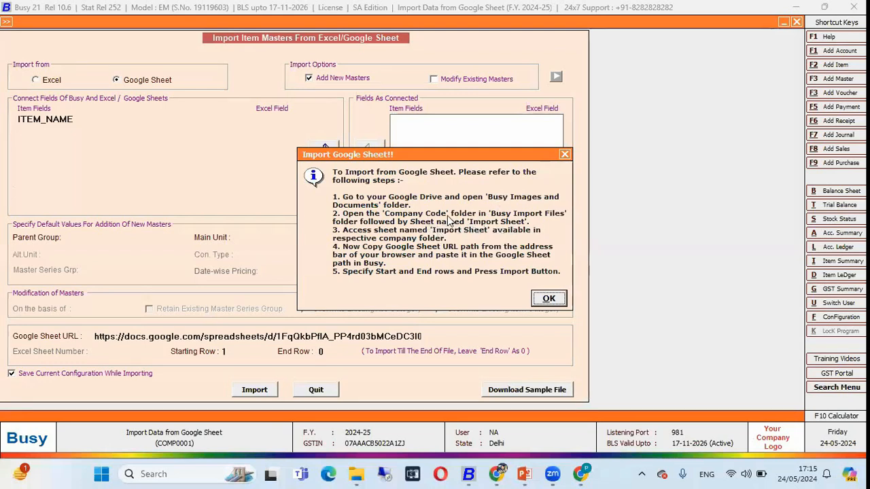
pyautogui.click(544, 300)
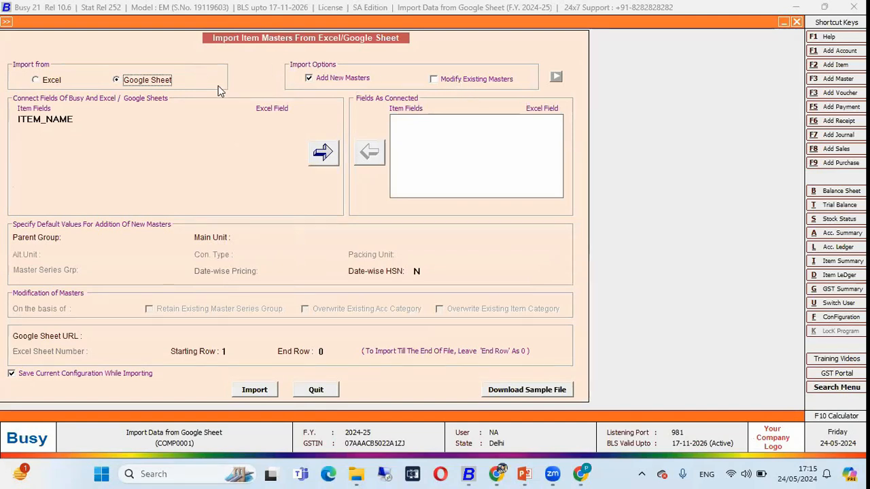
# Check the Name column's letter in the Item List sheet and connect the ITEM_NAME field to column A
pyautogui.click(78, 119)
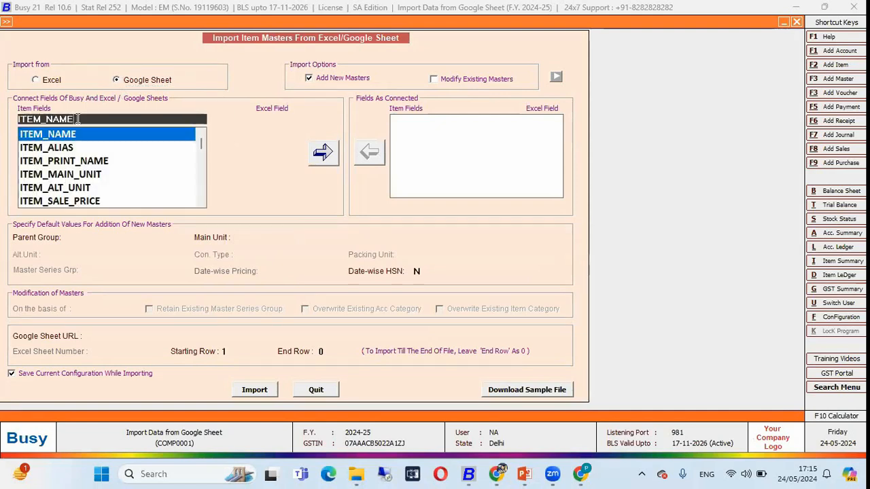
pyautogui.hotkey('alt', 'Tab')
pyautogui.click(82, 175)
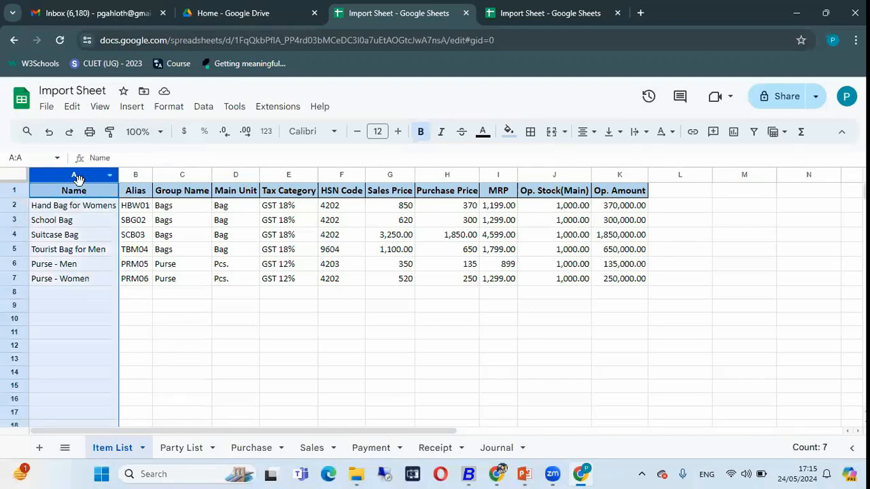
pyautogui.hotkey('alt', 'Tab')
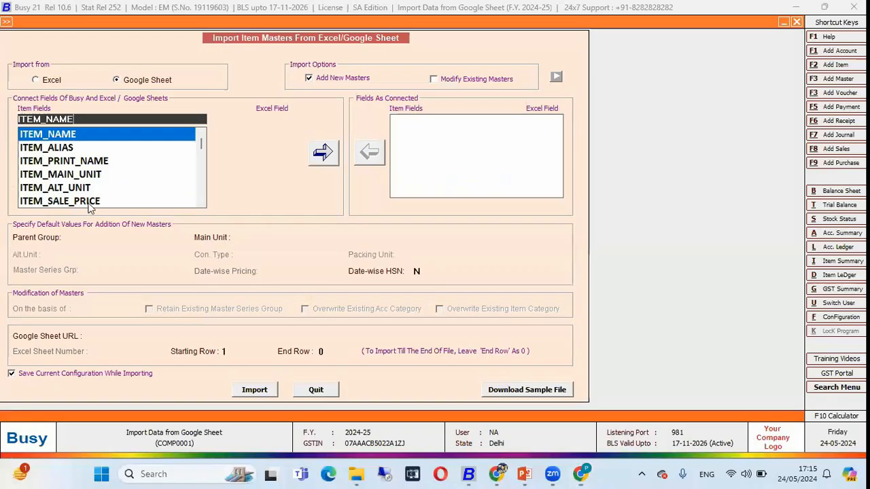
pyautogui.press('Return')
pyautogui.press('Return')
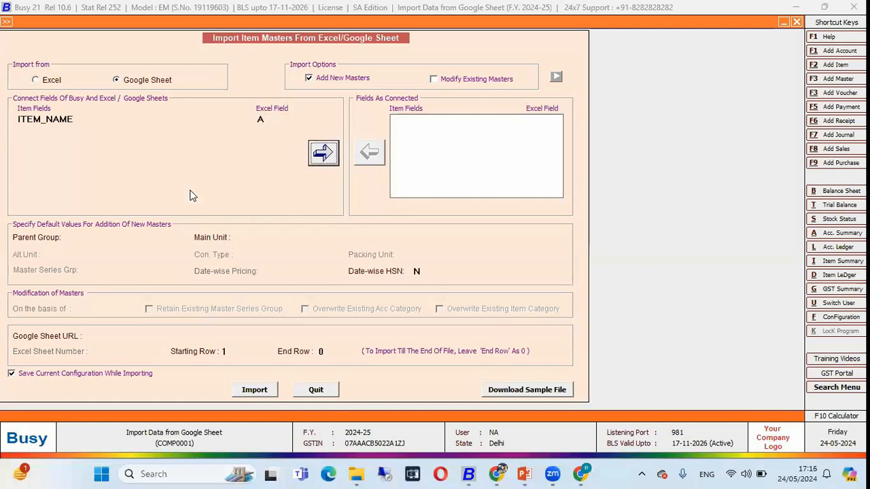
pyautogui.press('Return')
# Check the Alias column's letter in the Item List sheet and connect the ITEM_ALIAS field to column B
pyautogui.hotkey('alt', 'Tab')
pyautogui.rightClick(132, 174)
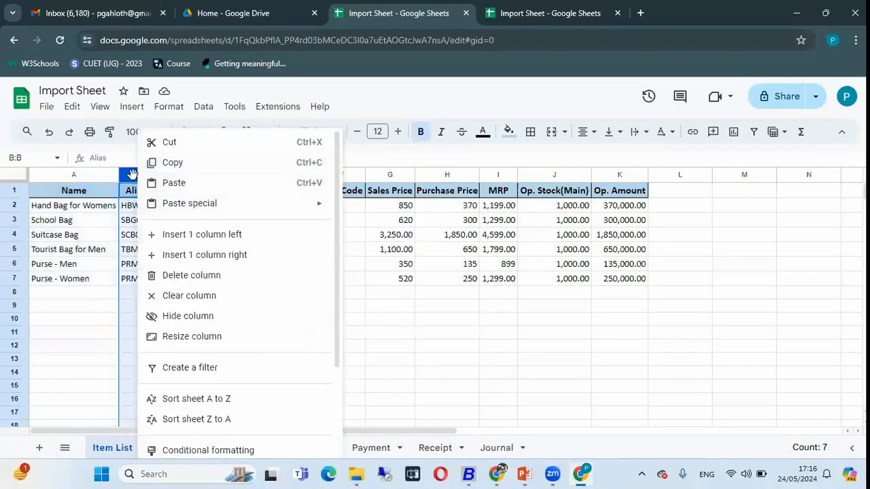
pyautogui.press('Escape')
pyautogui.hotkey('alt', 'Tab')
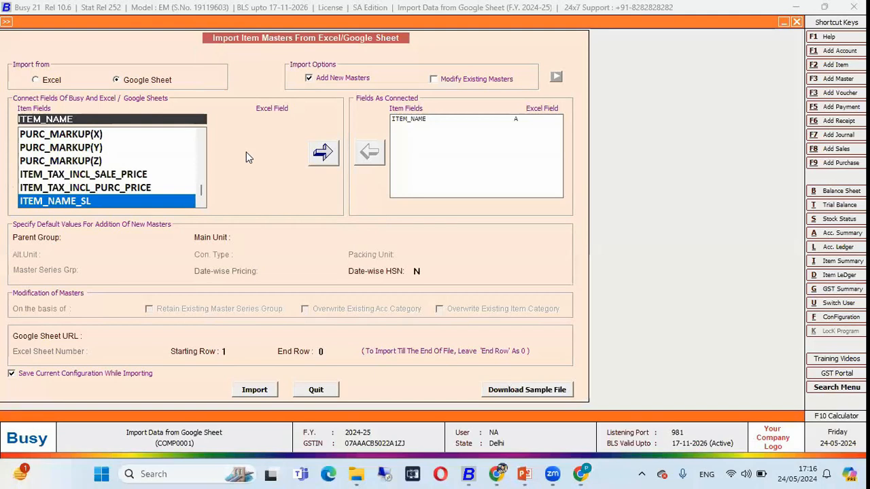
pyautogui.write('ala')
pyautogui.press('BackSpace')
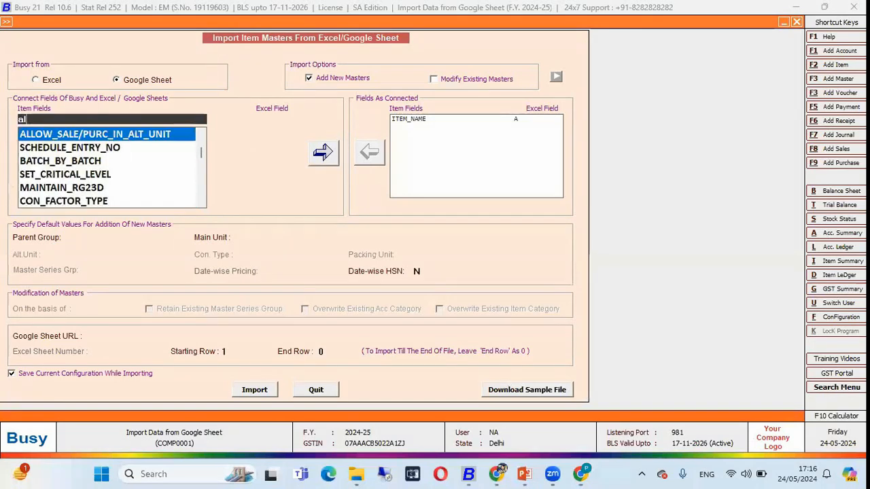
pyautogui.write('i')
pyautogui.press('Return')
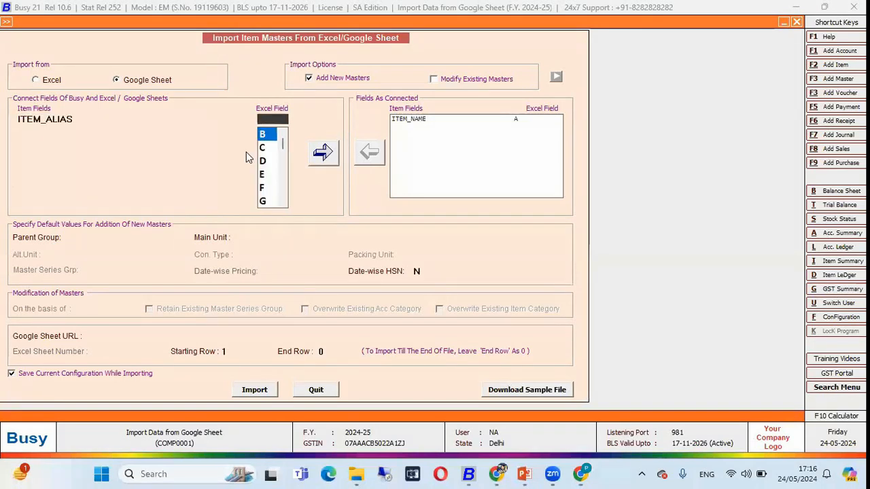
pyautogui.press('Return')
# Look up the Group Name column in the Item List sheet and connect the ITEM_GROUP field to column C
pyautogui.hotkey('alt', 'Tab')
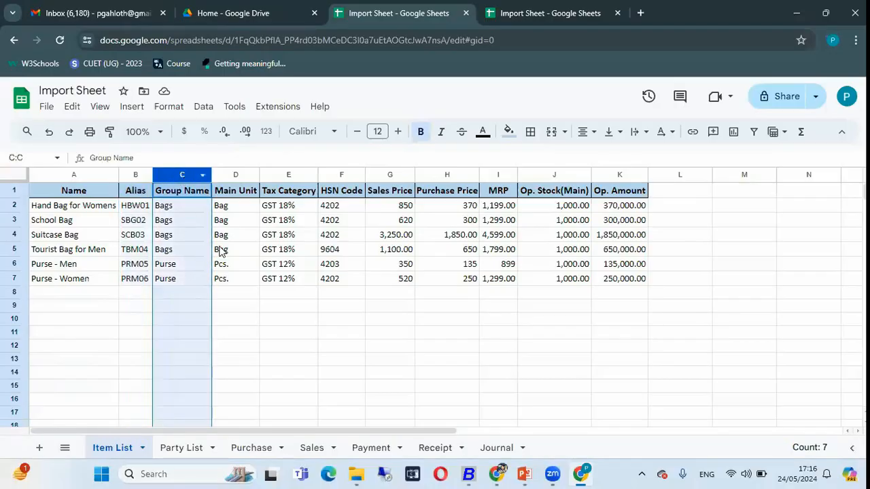
pyautogui.hotkey('alt', 'Tab')
pyautogui.write('g')
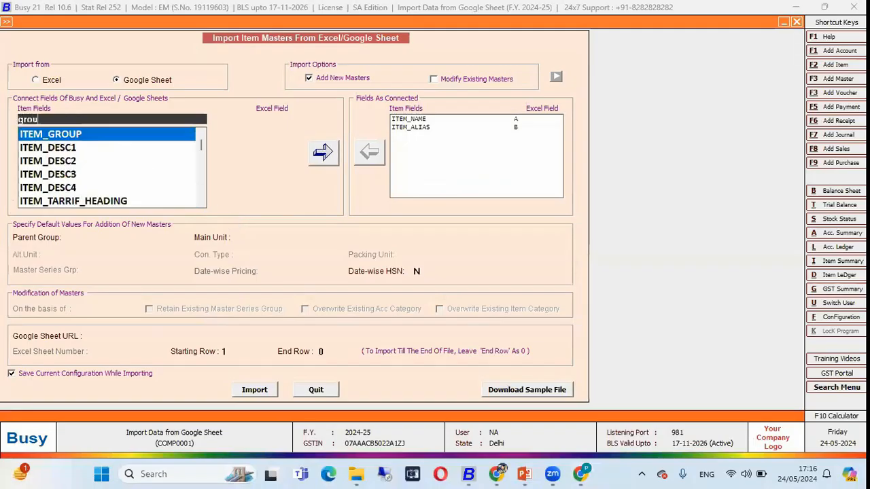
pyautogui.press('Return')
# Look up the Main Unit column in the Item List sheet and connect the ITEM_MAIN_UNIT field to column D
pyautogui.hotkey('alt', 'Tab')
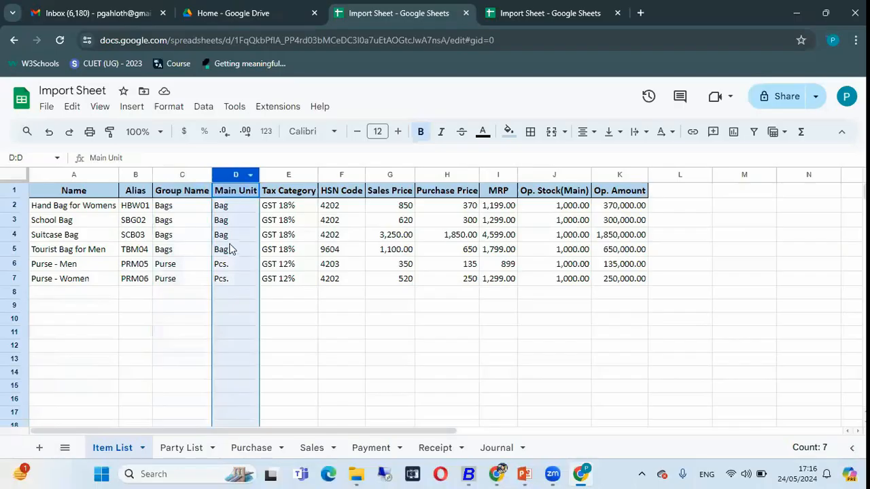
pyautogui.hotkey('alt', 'Tab')
pyautogui.write('main_unit')
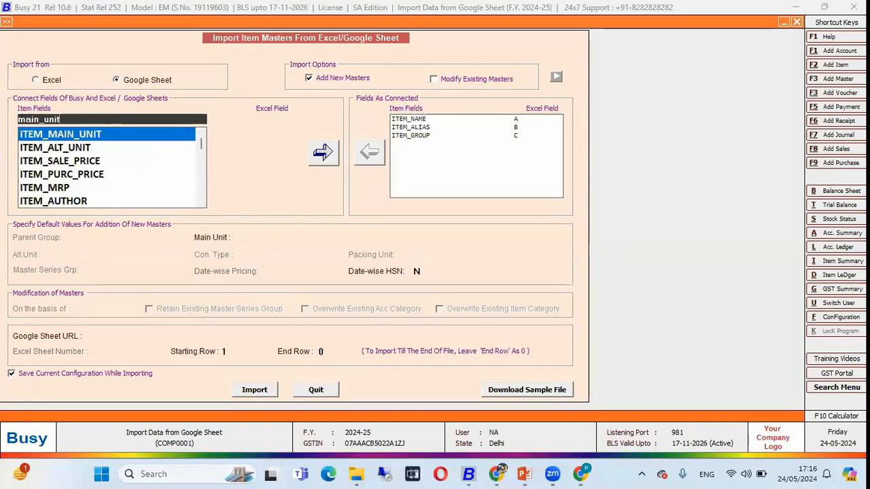
pyautogui.press('Return')
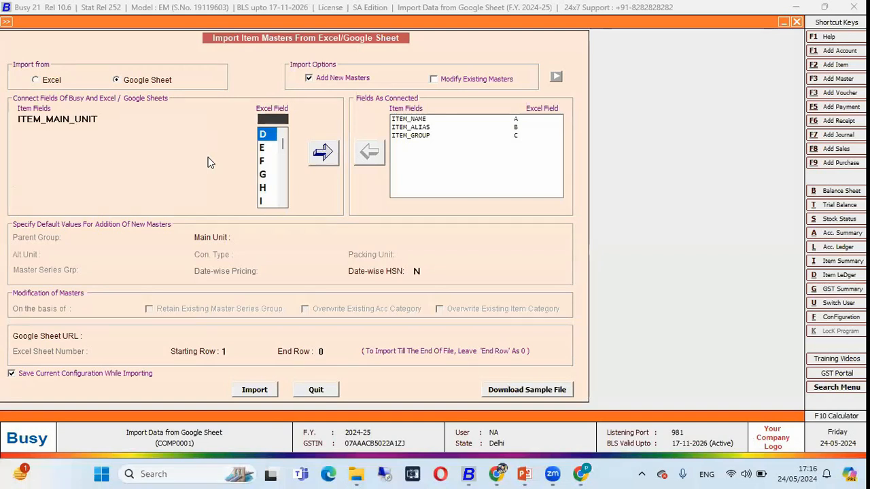
pyautogui.hotkey('alt', 'Tab')
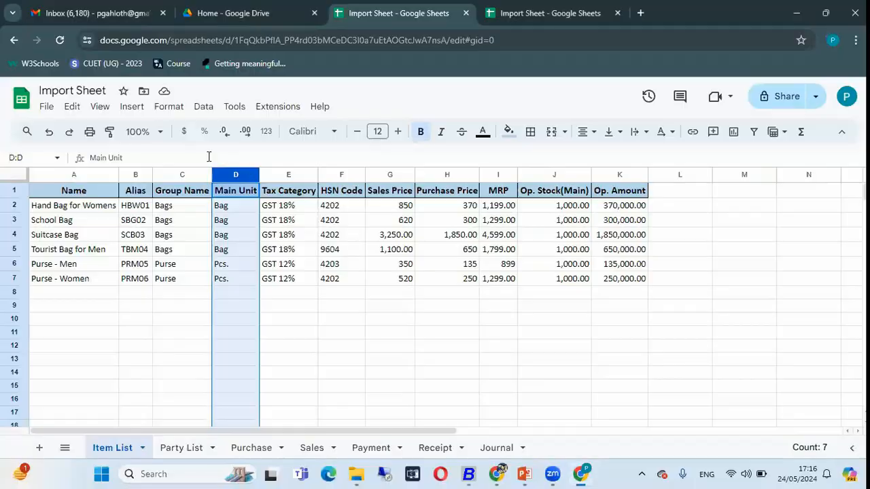
pyautogui.hotkey('alt', 'Tab')
pyautogui.press('Return')
pyautogui.press('Return')
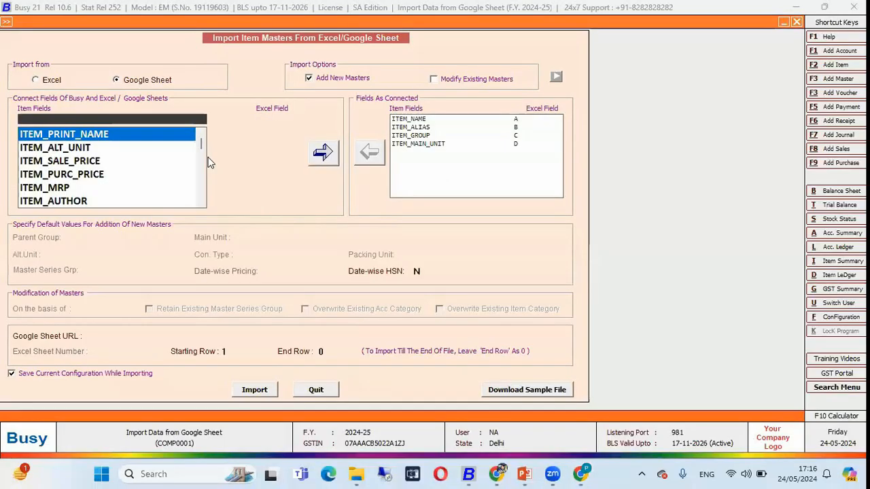
# Check the Tax Category column in the Item List sheet and connect the TAX_CATEGORY_NAME field to column E
pyautogui.hotkey('alt', 'Tab')
pyautogui.click(280, 175)
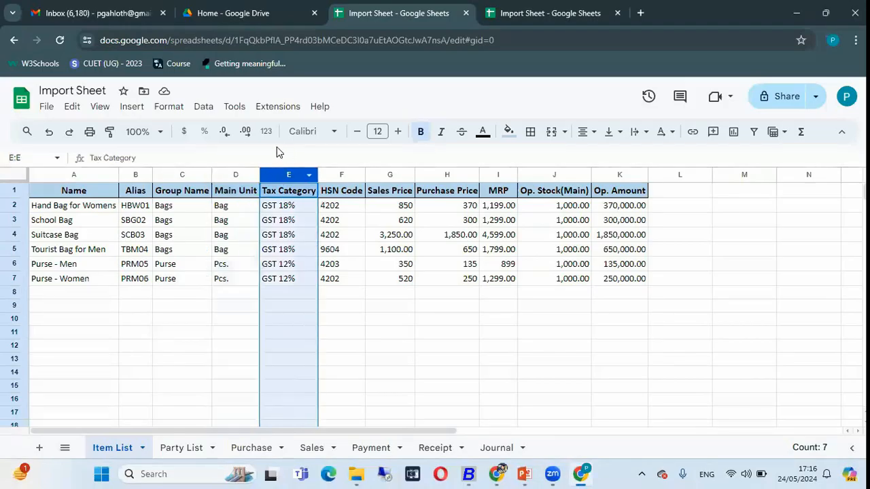
pyautogui.hotkey('alt', 'Tab')
pyautogui.write('tax')
pyautogui.press('Down')
pyautogui.press('Return')
pyautogui.press('Return')
# Check the HSN Code column in the Item List sheet and connect the HSN_CODE field to column F
pyautogui.press('Return')
pyautogui.hotkey('alt', 'Tab')
pyautogui.click(337, 175)
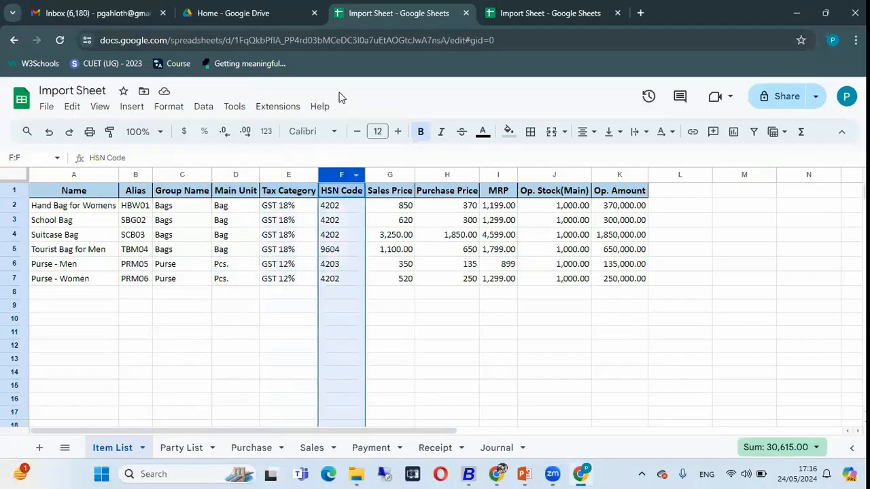
pyautogui.hotkey('alt', 'Tab')
pyautogui.write('g')
pyautogui.press('BackSpace')
pyautogui.write('hsn')
pyautogui.press('Return')
pyautogui.press('Return')
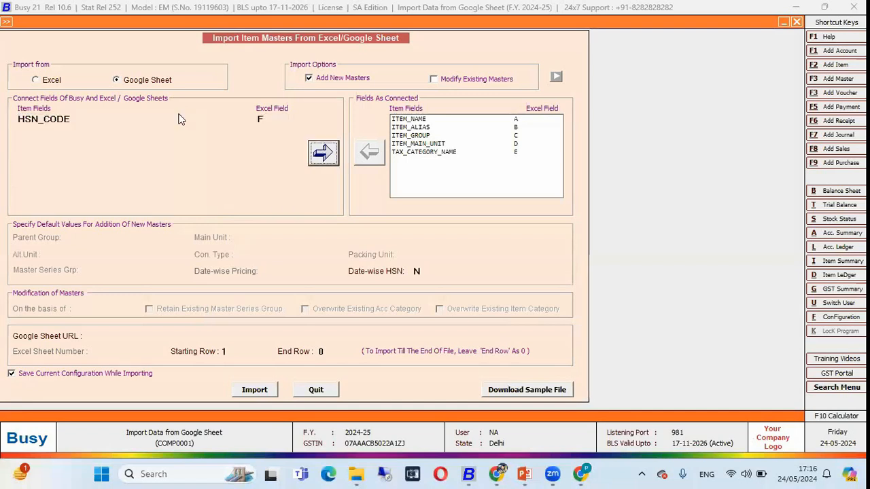
pyautogui.press('Return')
# Check the Sales Price column in the Item List sheet and connect the ITEM_SALE_PRICE field to column G
pyautogui.hotkey('alt', 'Tab')
pyautogui.click(373, 176)
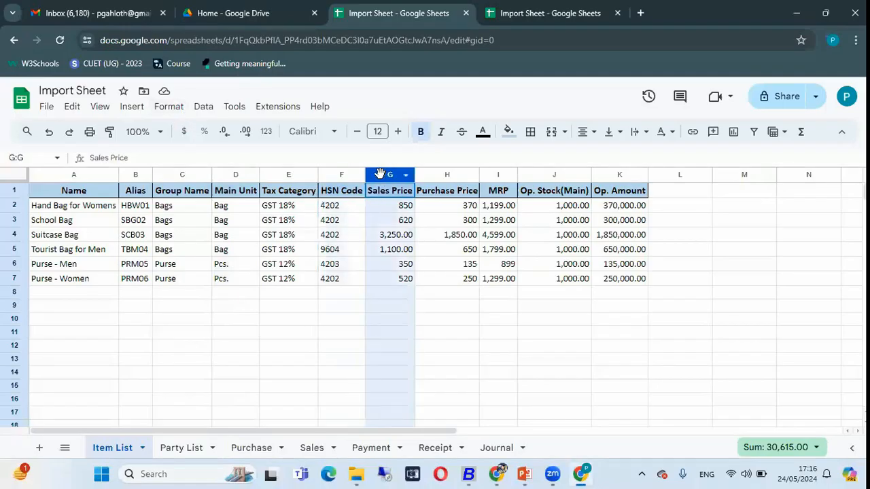
pyautogui.hotkey('alt', 'Tab')
pyautogui.write('sa')
pyautogui.press('BackSpace')
pyautogui.press('BackSpace')
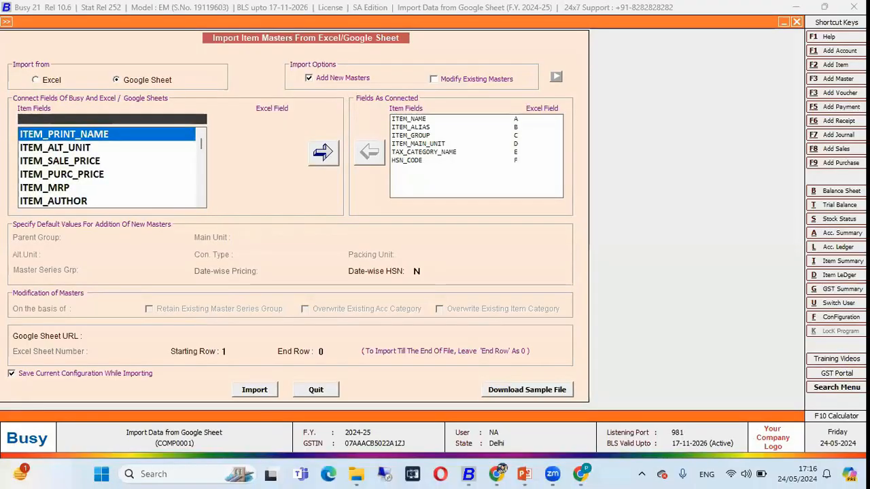
pyautogui.press('Down')
pyautogui.press('Down')
pyautogui.press('Return')
pyautogui.press('Return')
# Check the Purchase Price column in the Item List sheet and connect the ITEM_PURC_PRICE field to column H
pyautogui.hotkey('alt', 'Tab')
pyautogui.click(435, 175)
pyautogui.hotkey('alt', 'Tab')
pyautogui.write('purc')
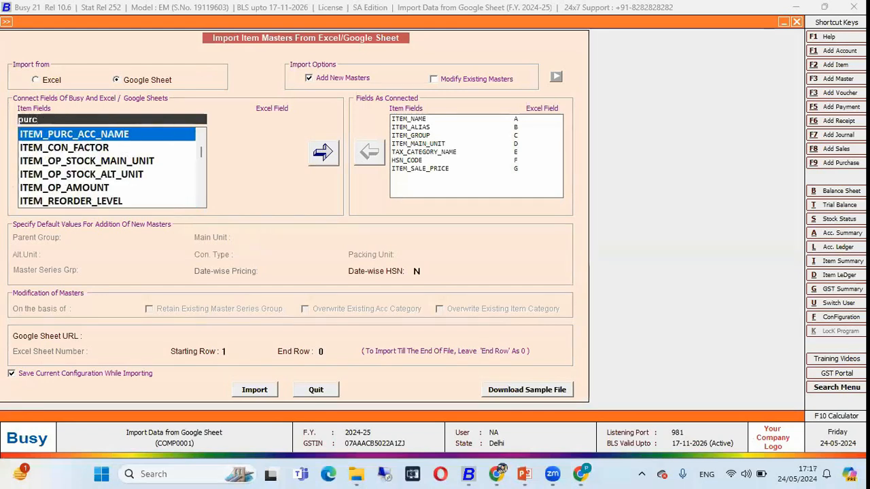
pyautogui.press('Down')
pyautogui.press('Return')
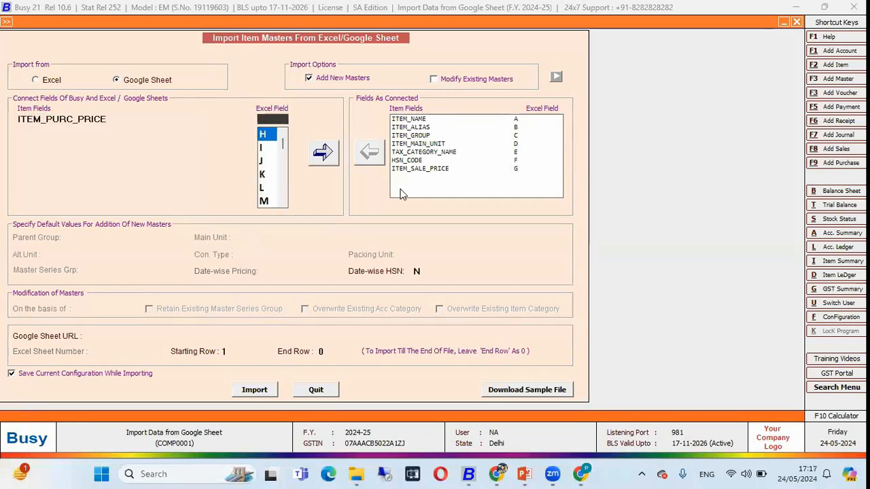
pyautogui.press('Return')
# Check the MRP column in the Item List sheet and connect the ITEM_MRP field to column I
pyautogui.hotkey('alt', 'Tab')
pyautogui.click(494, 174)
pyautogui.hotkey('alt', 'Tab')
pyautogui.write('mr')
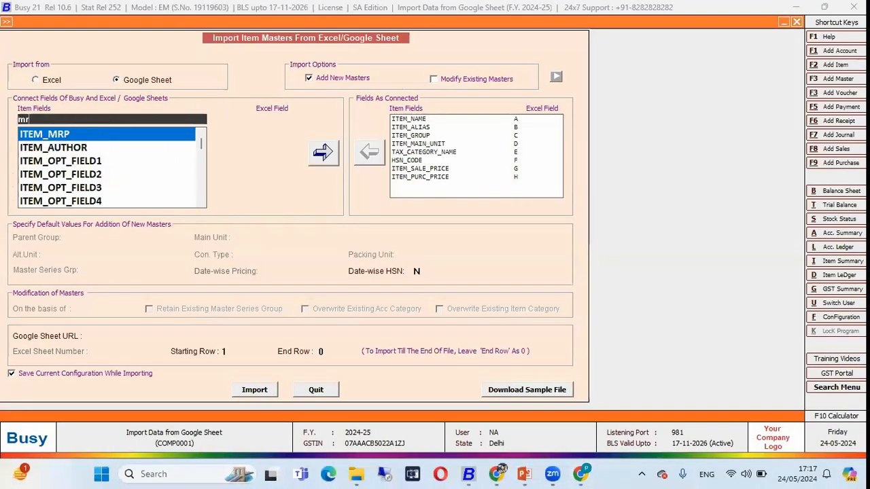
# Check the Op. Stock(Main) column in the Item List sheet and connect the ITEM_OP_STOCK_MAIN_UNIT field to column J
pyautogui.hotkey('alt', 'Tab')
pyautogui.click(550, 178)
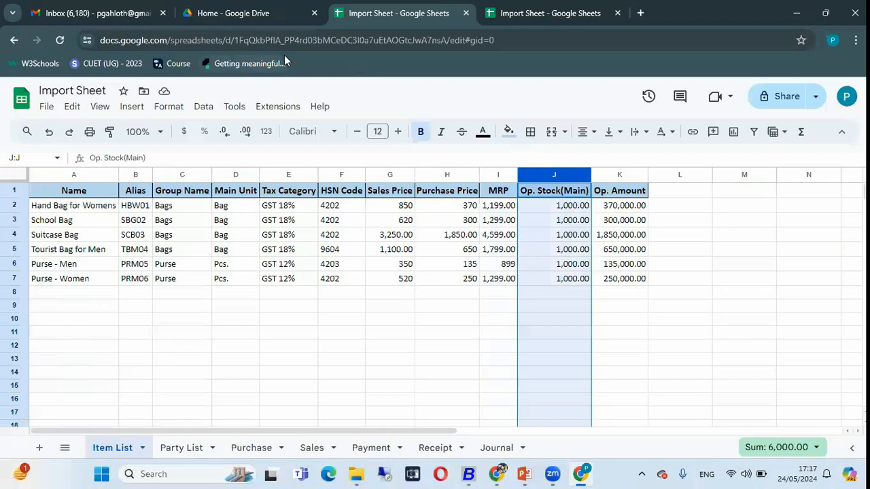
pyautogui.hotkey('alt', 'Tab')
pyautogui.write('op_')
pyautogui.press('Return')
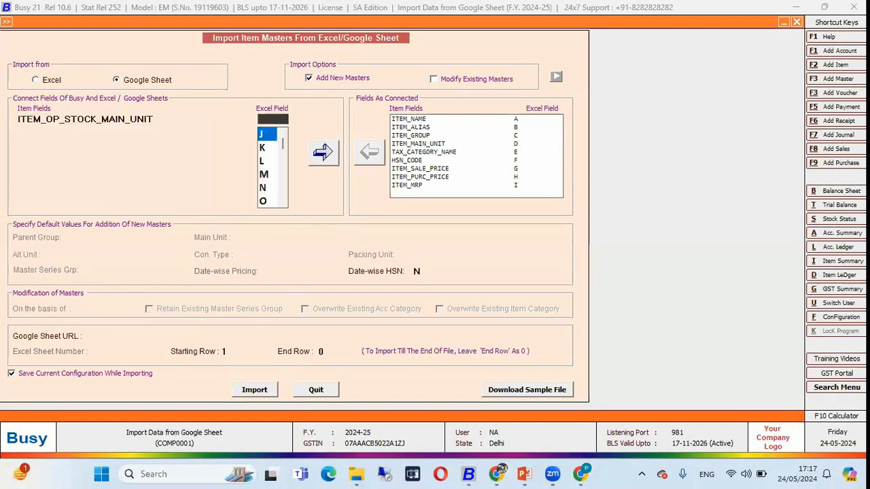
pyautogui.press('Return')
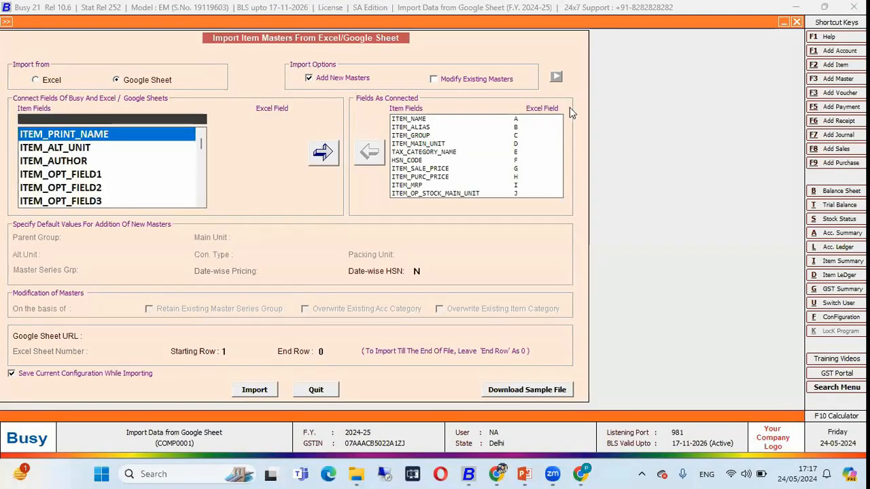
# Check the Op. Amount column in the Item List sheet and connect the ITEM_OP_AMOUNT field to column K
pyautogui.hotkey('alt', 'Tab')
pyautogui.click(607, 173)
pyautogui.hotkey('alt', 'Tab')
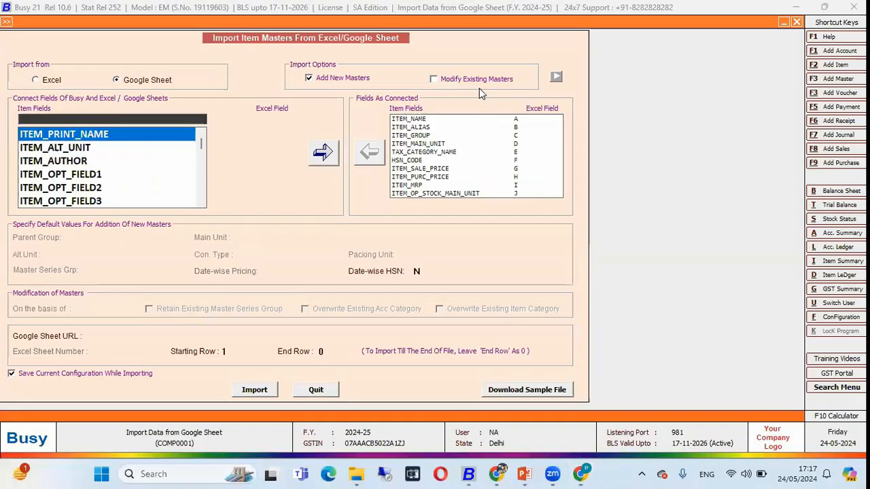
pyautogui.write('amount')
pyautogui.press('Return')
pyautogui.press('Return')
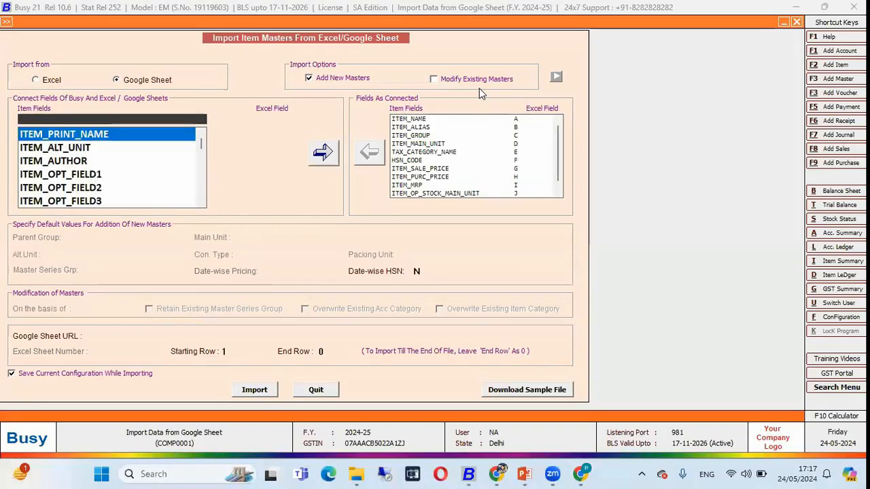
# Review the connected item fields and their column letters from ITEM_NAME down through the whole list
pyautogui.click(452, 122)
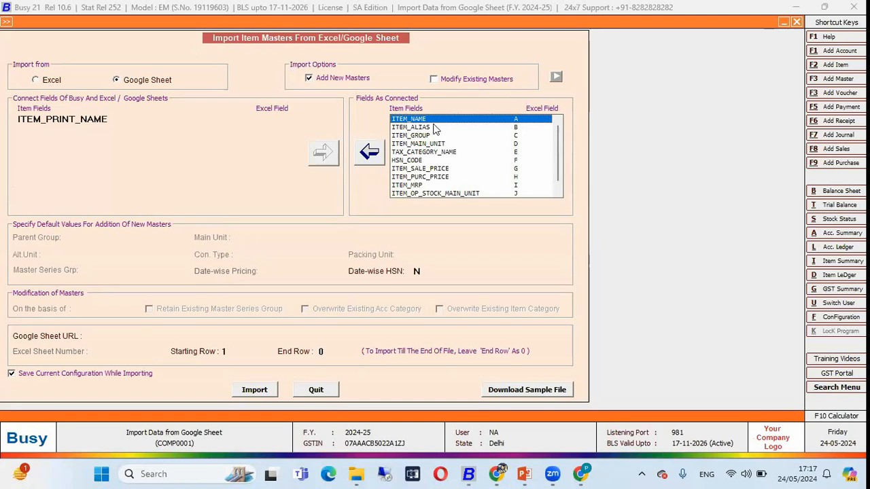
pyautogui.click(423, 128)
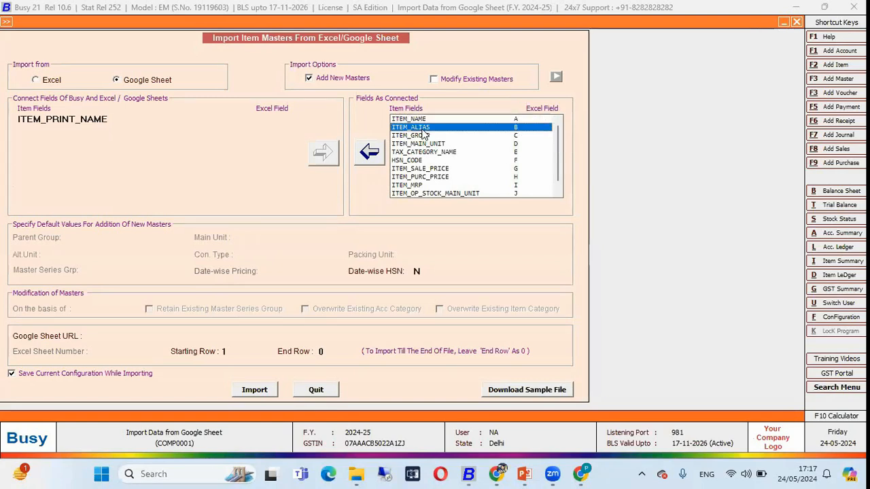
pyautogui.press('Down')
pyautogui.press('Down')
pyautogui.press('Down')
pyautogui.press('Down')
pyautogui.press('Down')
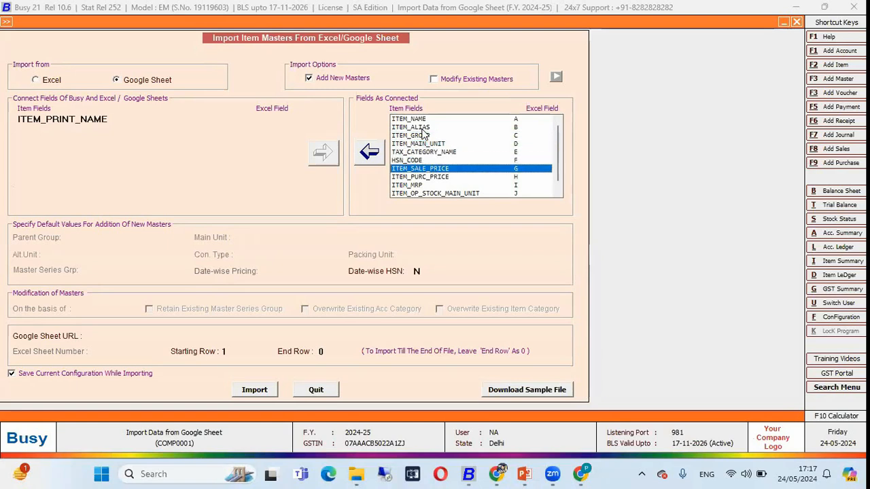
pyautogui.press('Down')
pyautogui.press('Down')
pyautogui.press('Down')
pyautogui.press('Down')
pyautogui.press('Up')
pyautogui.press('Up')
pyautogui.press('Up')
pyautogui.press('Up')
pyautogui.press('Up')
pyautogui.press('Up')
pyautogui.press('Up')
pyautogui.press('Up')
pyautogui.press('Up')
pyautogui.press('Up')
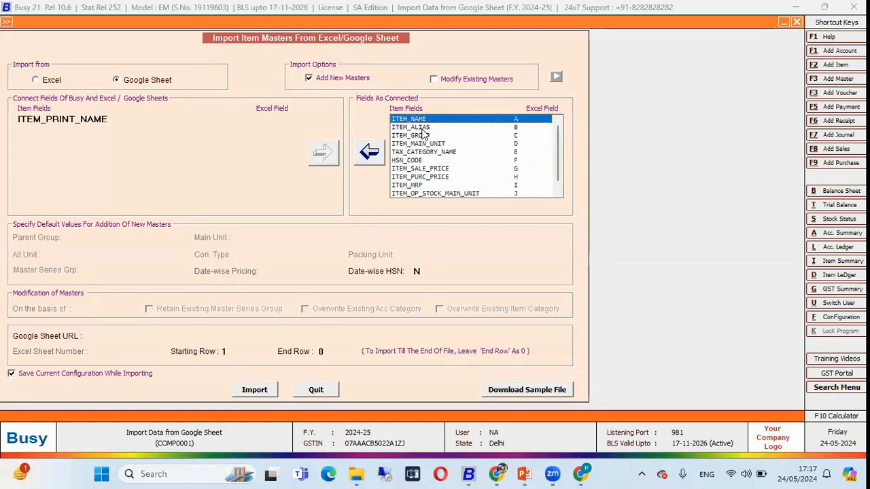
# Copy the Import Sheet's web address from Chrome and enter it as the Google Sheet URL for the item import
pyautogui.click(99, 336)
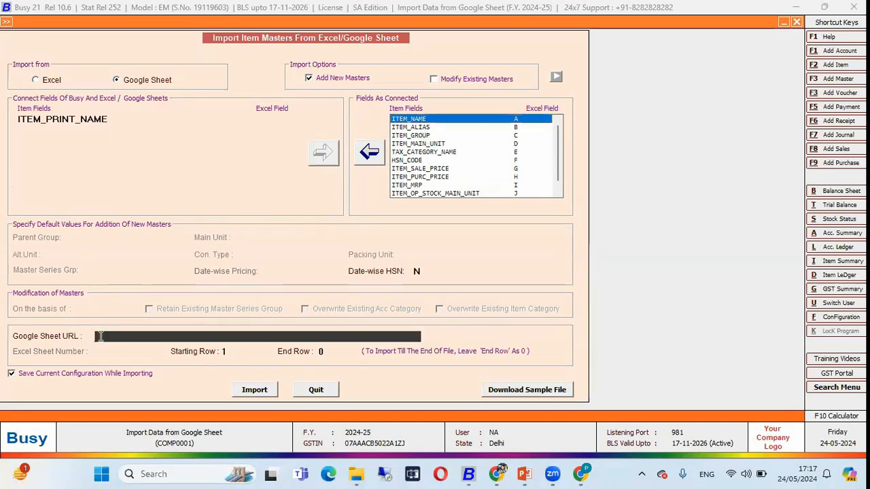
pyautogui.hotkey('alt', 'Tab')
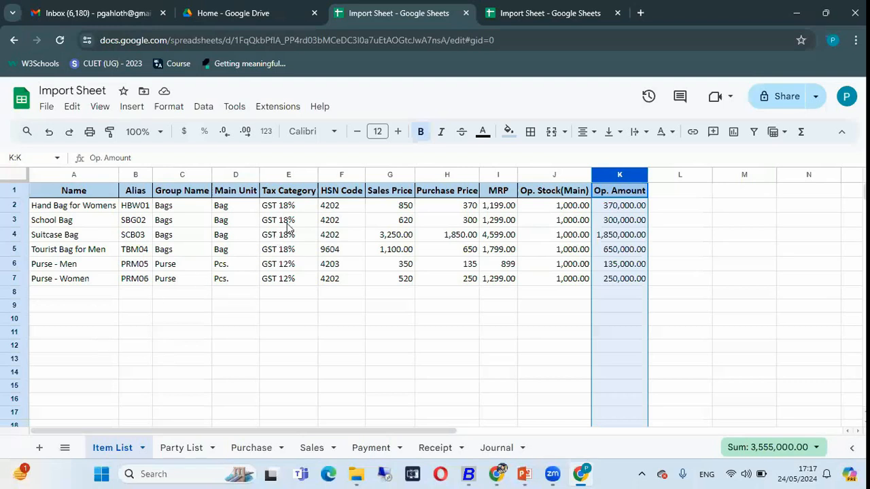
pyautogui.click(518, 50)
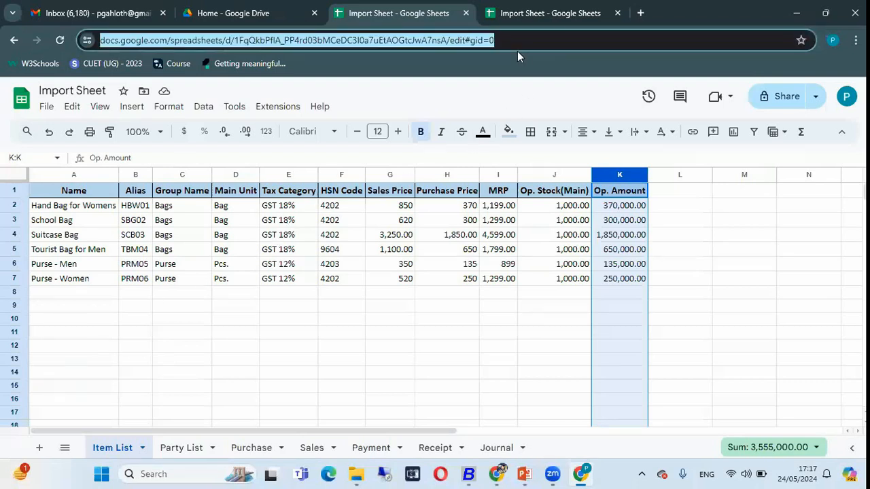
pyautogui.rightClick(517, 51)
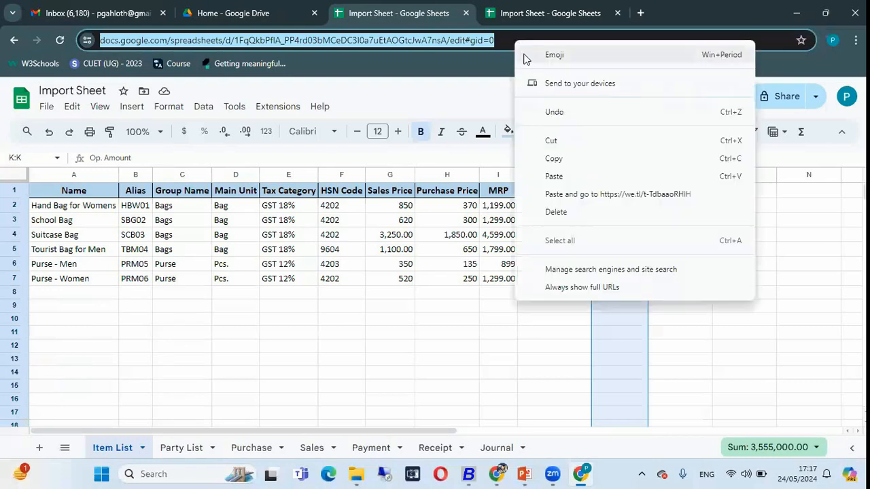
pyautogui.click(550, 157)
pyautogui.hotkey('alt', 'Tab')
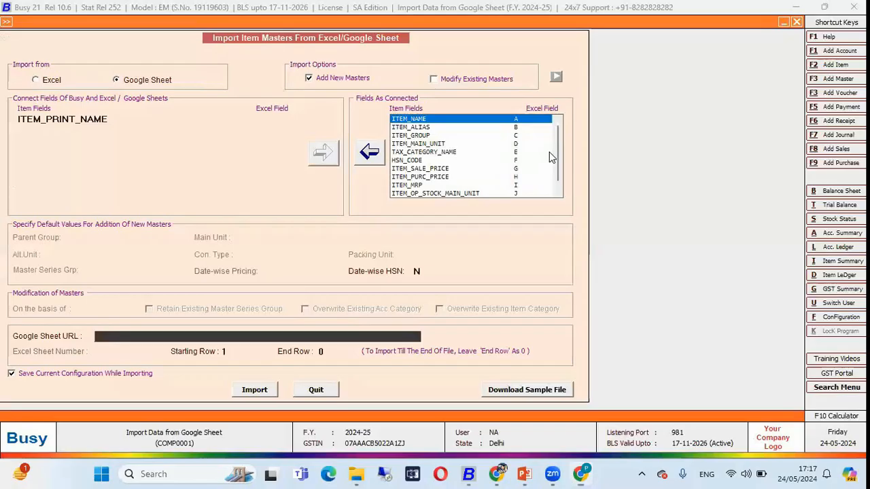
pyautogui.hotkey('ctrl', 'v')
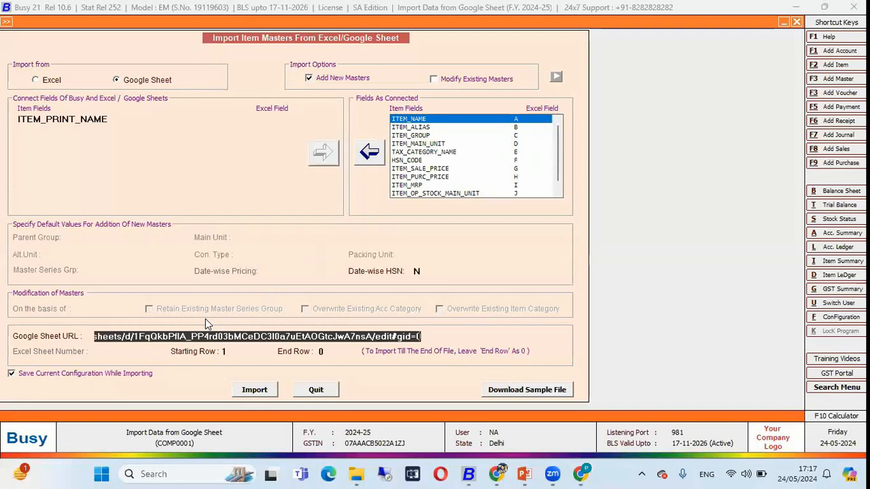
pyautogui.press('Return')
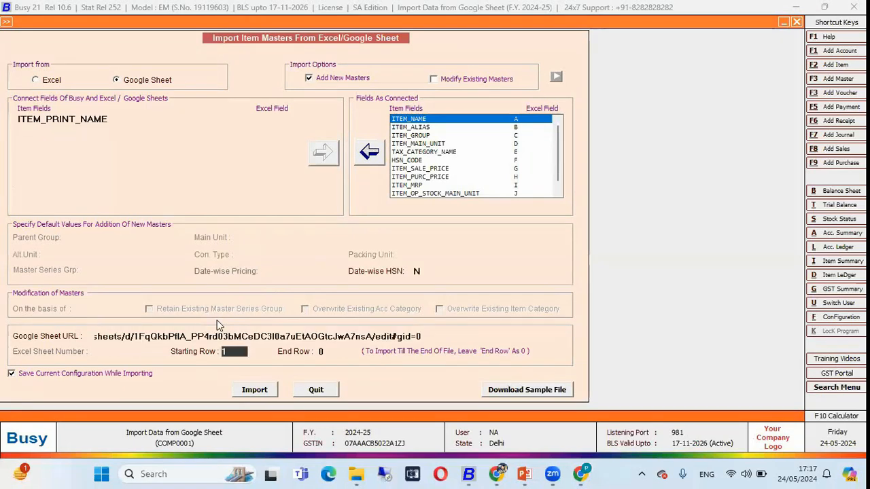
# Check the header row and first data row of the Item List sheet in Chrome and set BUSY's Starting Row to 2
pyautogui.hotkey('alt', 'Tab')
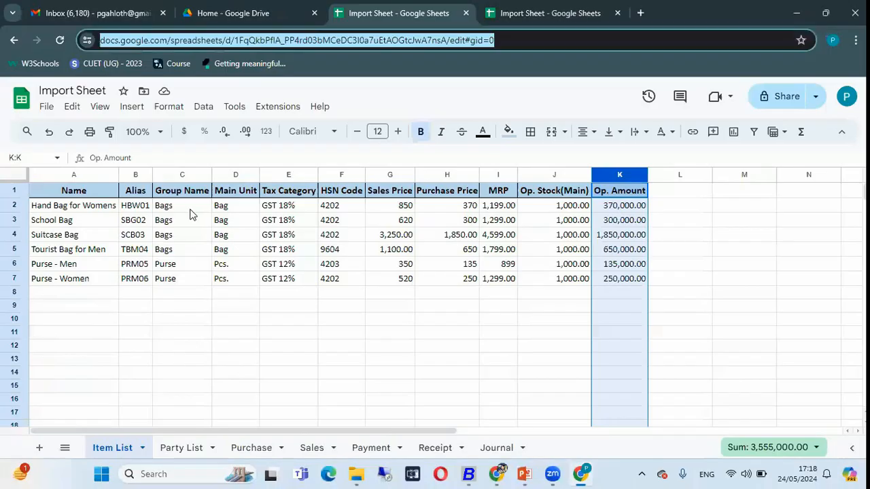
pyautogui.click(14, 192)
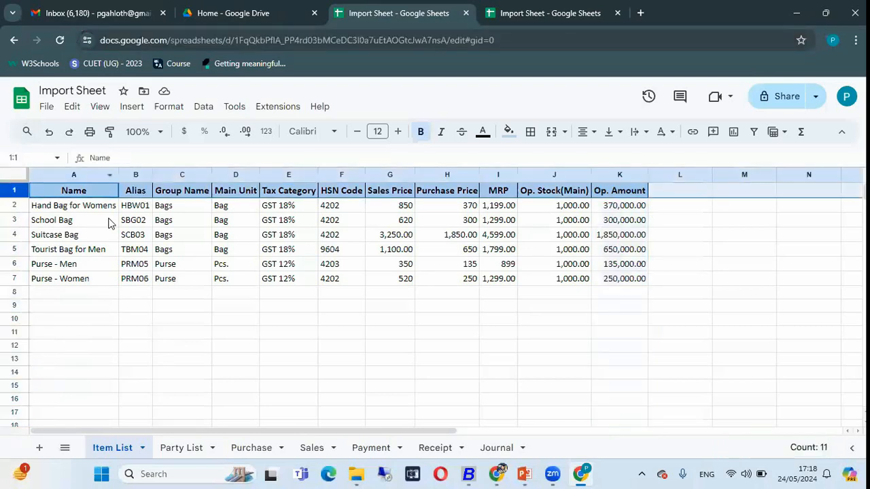
pyautogui.click(14, 204)
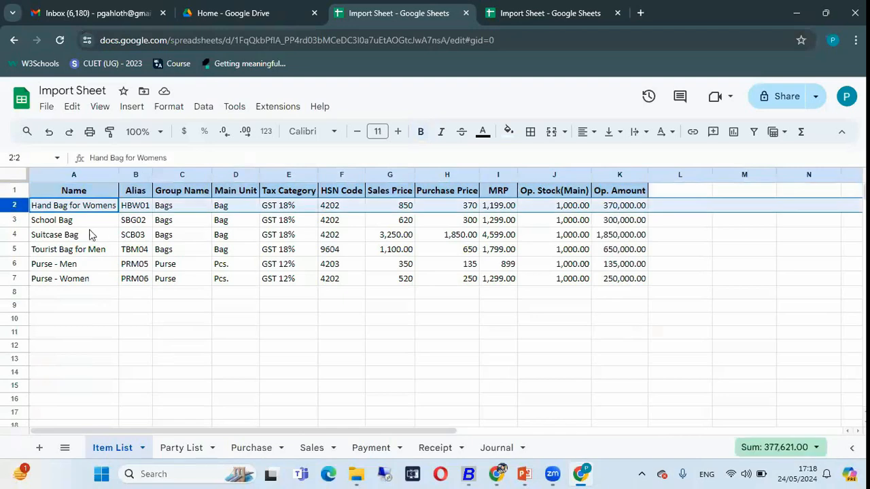
pyautogui.hotkey('alt', 'Tab')
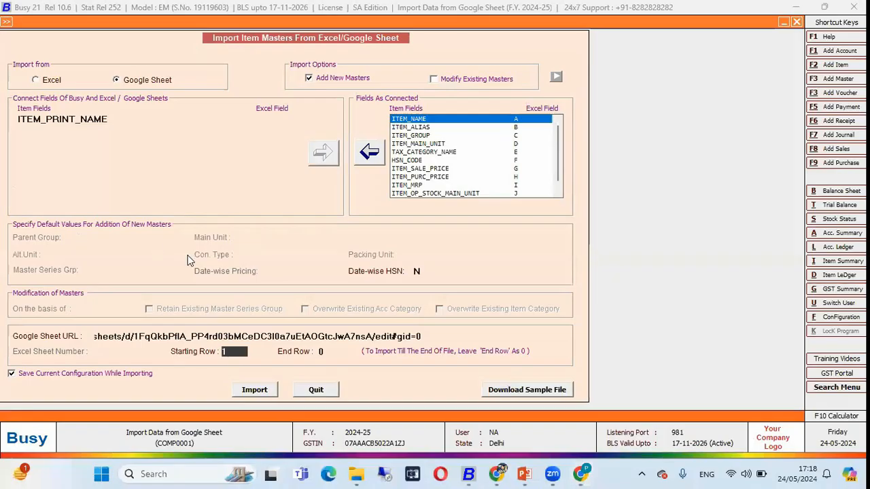
pyautogui.press('Return')
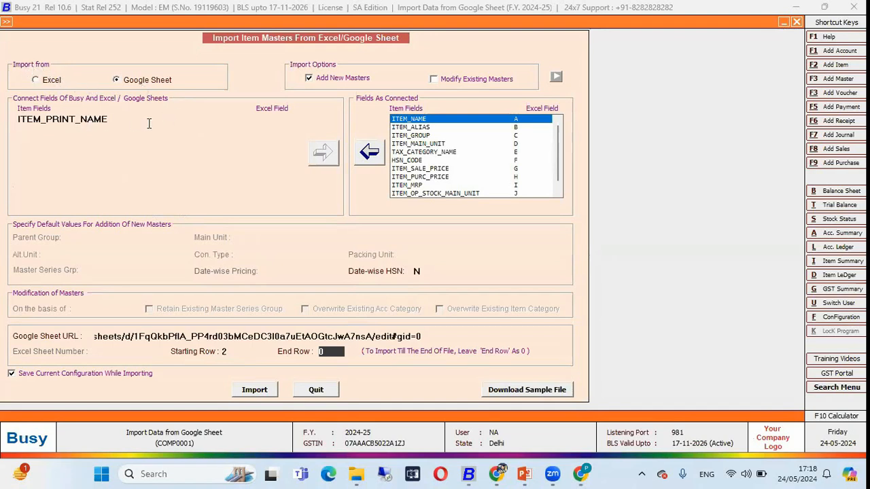
# Recheck the connected fields, the Google Sheet URL and the starting row against the Item List sheet in Chrome
pyautogui.click(461, 137)
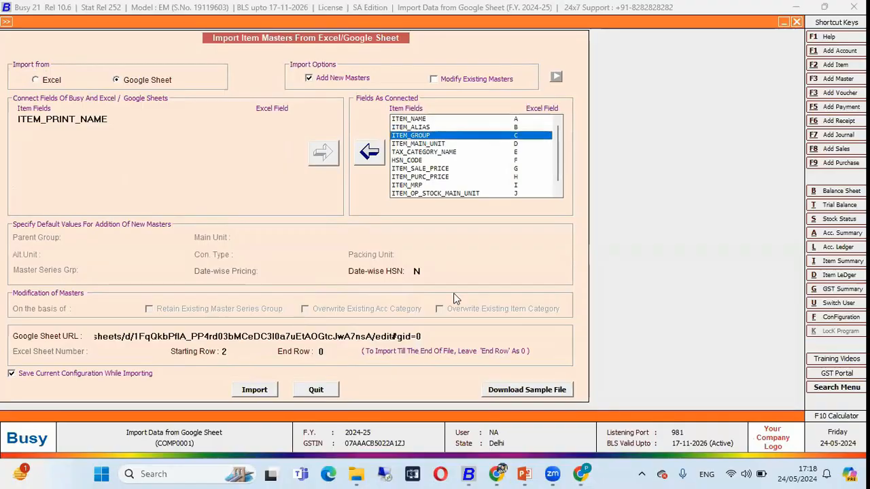
pyautogui.hotkey('alt', 'Tab')
pyautogui.click(515, 49)
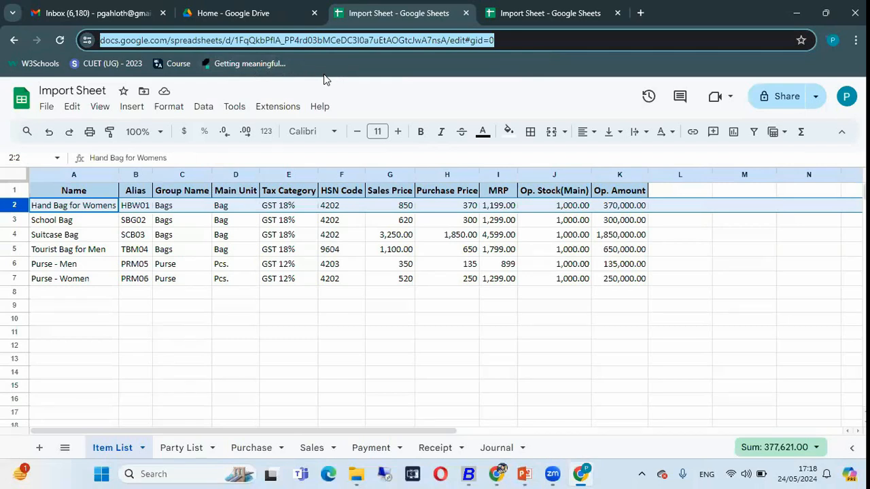
pyautogui.hotkey('alt', 'Tab')
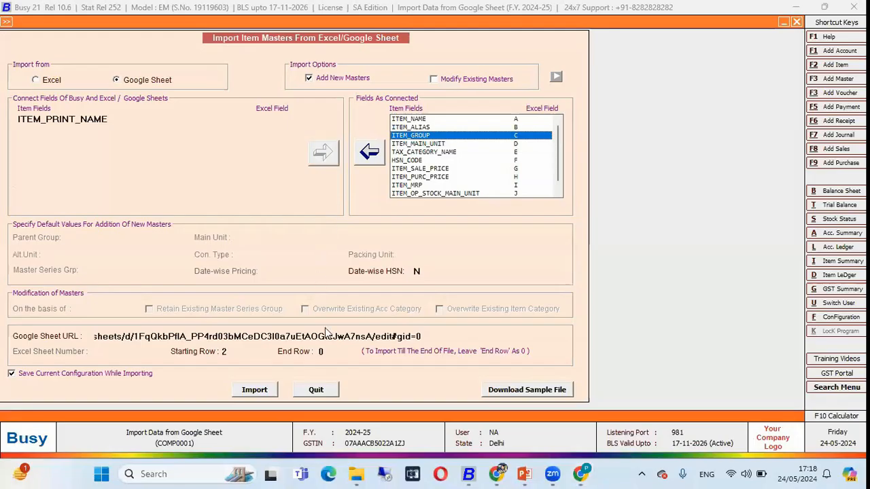
pyautogui.click(225, 352)
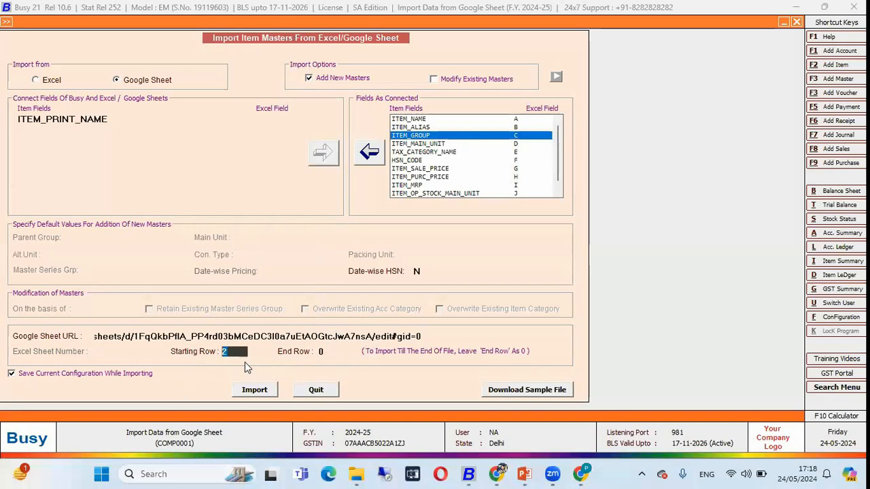
pyautogui.hotkey('alt', 'Tab')
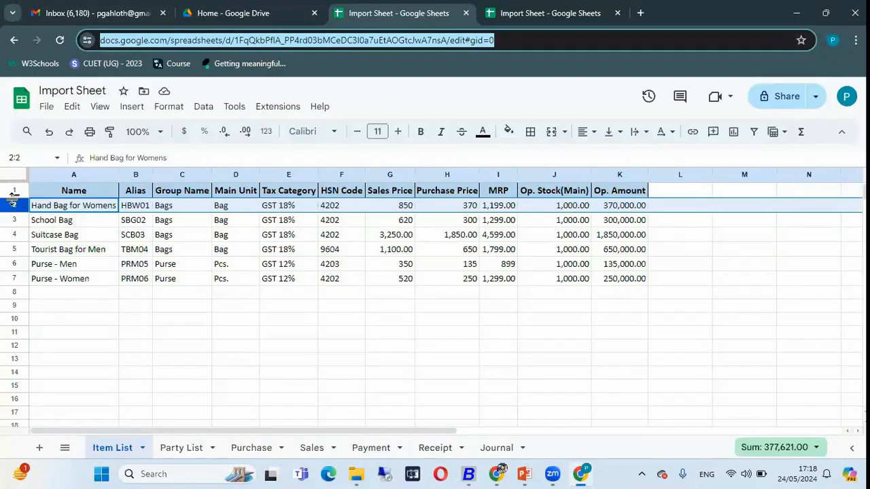
pyautogui.hotkey('alt', 'Tab')
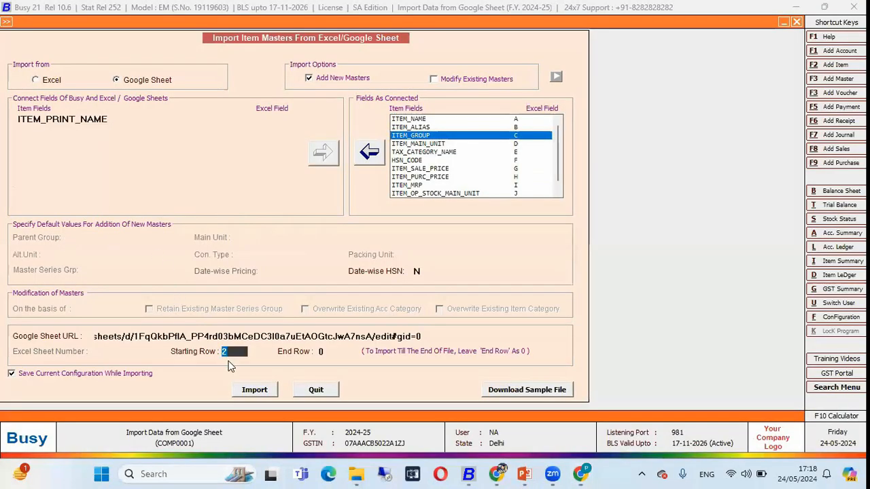
# Import the item masters, compare the result with the item names in the sheet, and close the item import form
pyautogui.click(253, 391)
pyautogui.press('y')
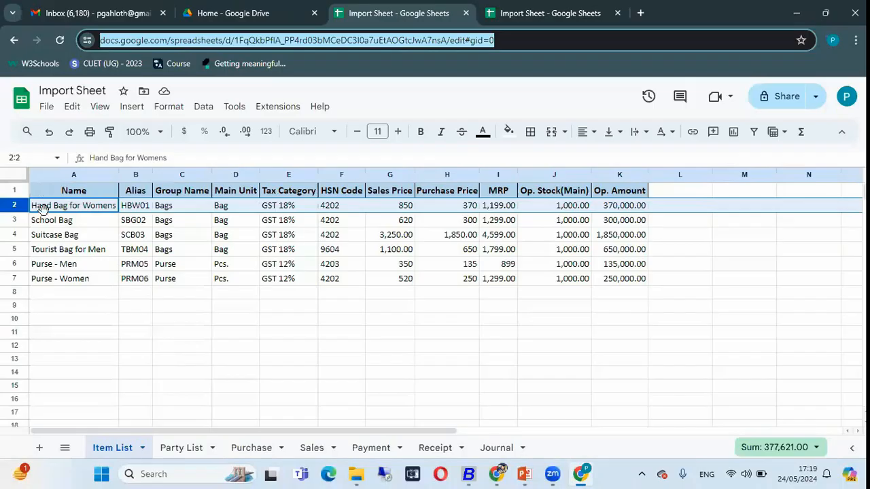
pyautogui.click(56, 208)
pyautogui.hotkey('shift', 'Down')
pyautogui.hotkey('shift', 'Down')
pyautogui.hotkey('shift', 'Down')
pyautogui.hotkey('shift', 'Down')
pyautogui.hotkey('shift', 'Down')
pyautogui.hotkey('shift', 'Down')
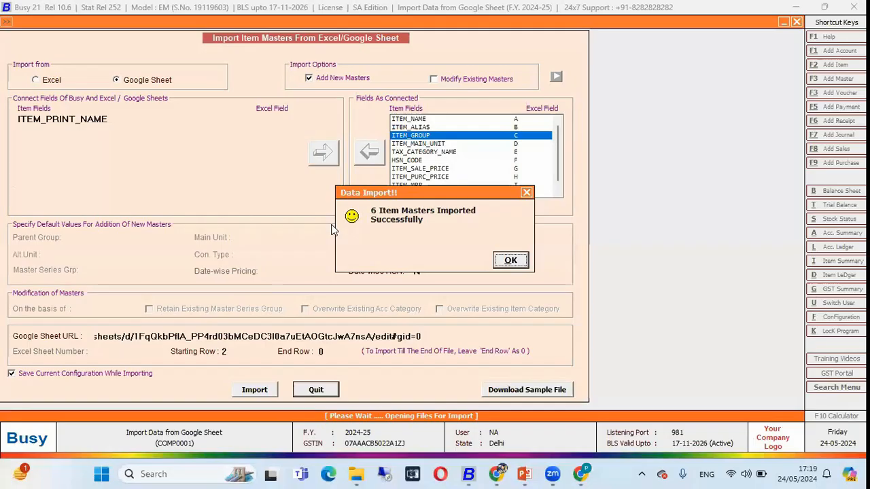
pyautogui.click(508, 261)
pyautogui.press('Escape')
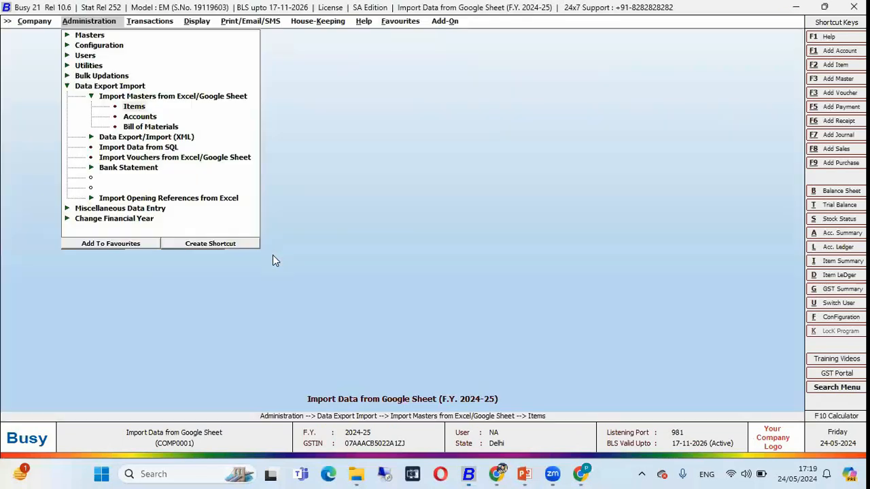
# Open the list of item masters in Standard Format
pyautogui.press('Escape')
pyautogui.press('Escape')
pyautogui.press('Up')
pyautogui.press('Up')
pyautogui.press('Up')
pyautogui.press('Up')
pyautogui.press('Up')
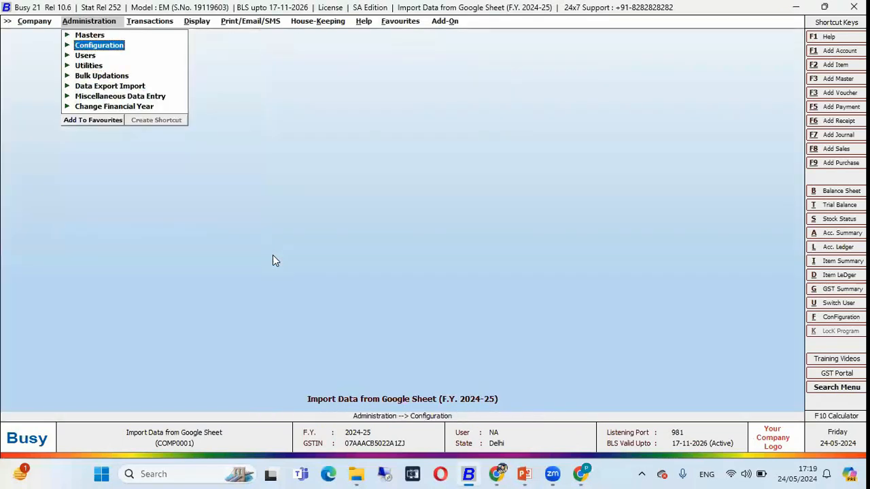
pyautogui.press('Return')
pyautogui.press('Down')
pyautogui.press('Down')
pyautogui.press('Down')
pyautogui.press('Return')
pyautogui.press('Down')
pyautogui.press('Down')
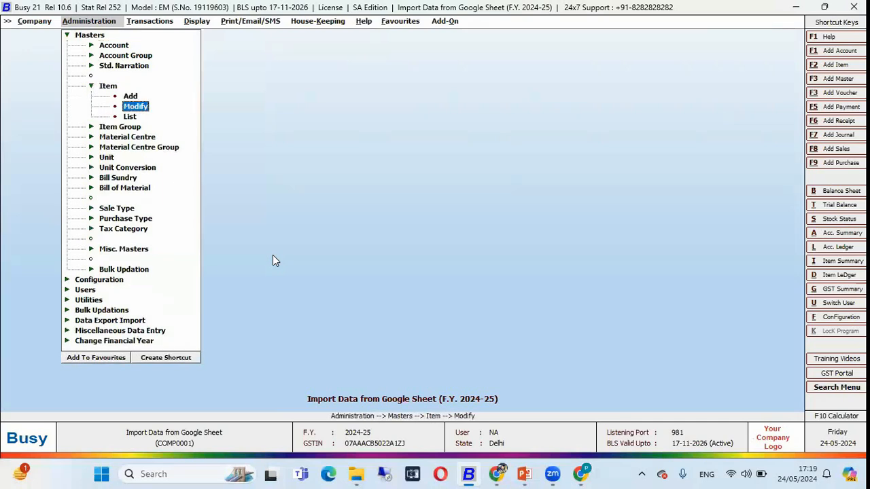
pyautogui.press('Return')
pyautogui.press('Return')
pyautogui.press('Return')
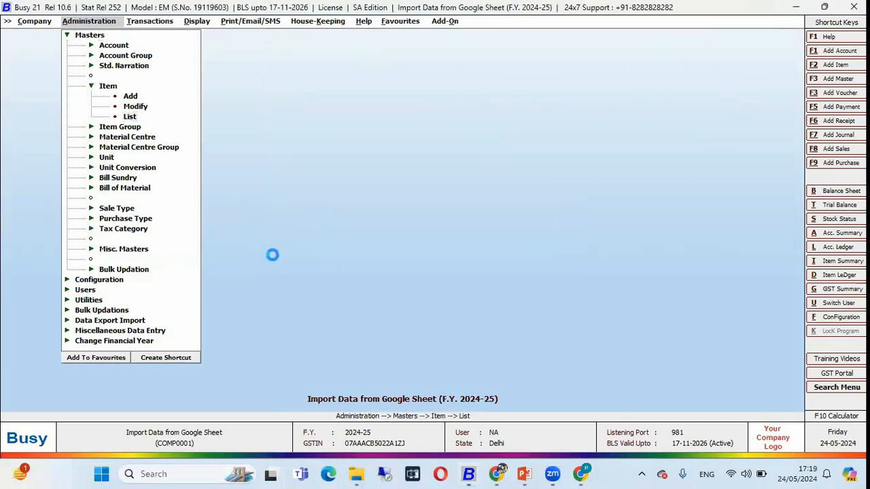
pyautogui.press('Return')
pyautogui.press('Return')
pyautogui.press('Return')
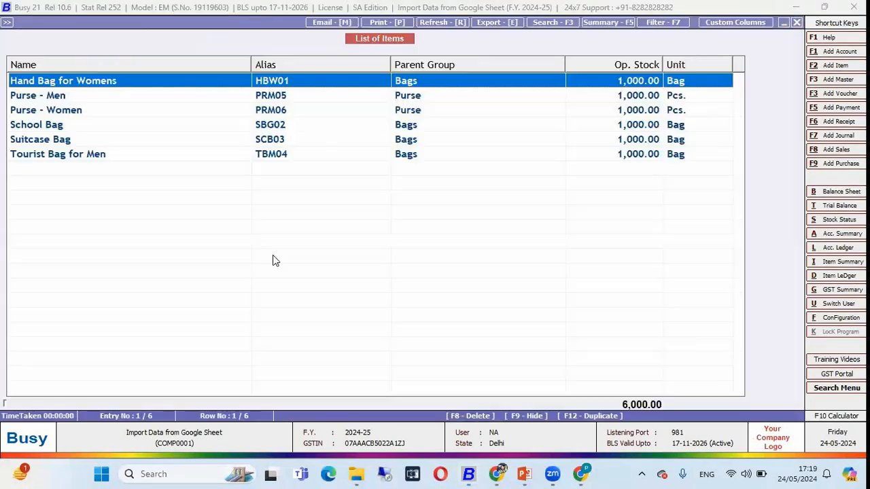
# Review the imported items in the list and open the Hand Bag for Womens item master
pyautogui.hotkey('shift', 'Down')
pyautogui.hotkey('shift', 'Down')
pyautogui.hotkey('shift', 'Down')
pyautogui.hotkey('shift', 'Down')
pyautogui.hotkey('shift', 'Down')
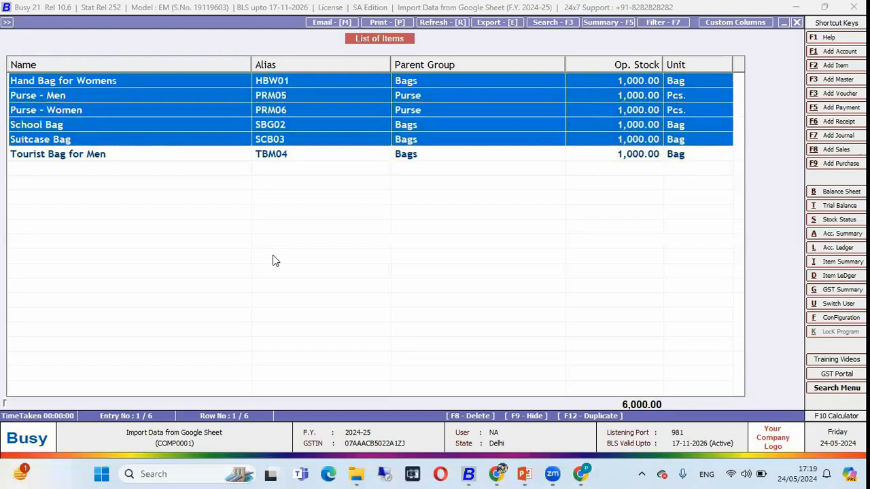
pyautogui.press('Up')
pyautogui.press('Up')
pyautogui.press('Up')
pyautogui.press('Up')
pyautogui.press('Up')
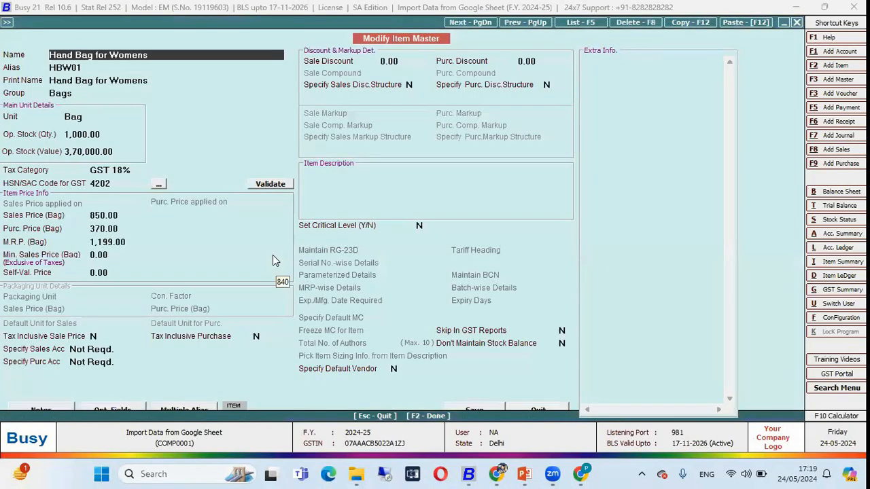
# Compare the item master's name and alias with the Hand Bag for Womens row of the Item List sheet in Chrome
pyautogui.hotkey('alt', 'Tab')
pyautogui.click(103, 207)
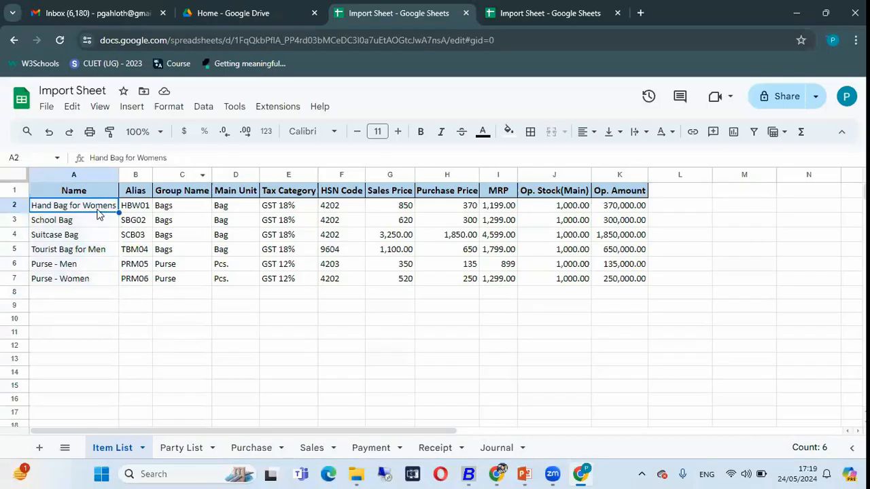
pyautogui.click(139, 207)
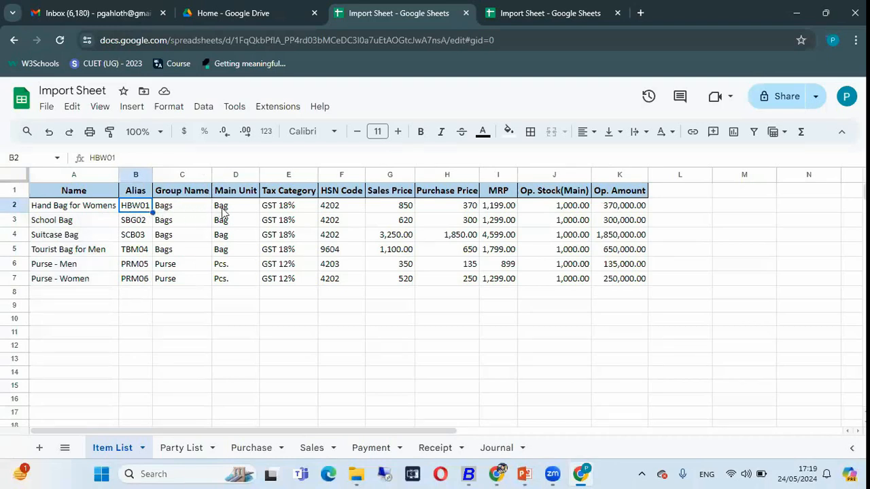
pyautogui.hotkey('alt', 'Tab')
pyautogui.press('Return')
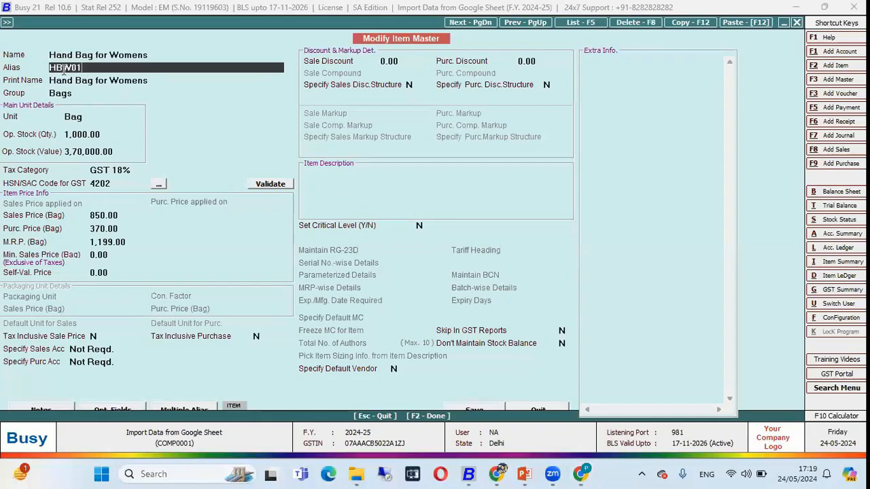
# Compare the item master's opening stock, HSN code and sales price with the same row of the Item List sheet
pyautogui.click(106, 135)
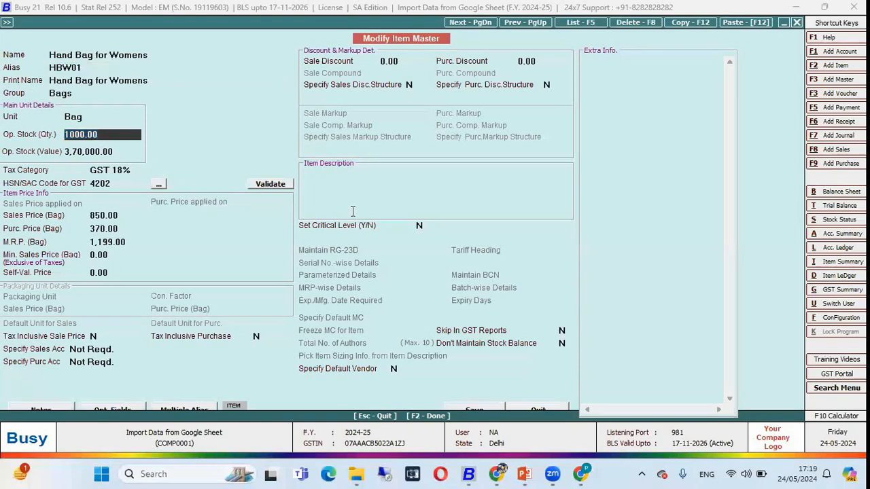
pyautogui.hotkey('alt', 'Tab')
pyautogui.click(581, 208)
pyautogui.hotkey('alt', 'Tab')
pyautogui.click(113, 182)
pyautogui.hotkey('alt', 'Tab')
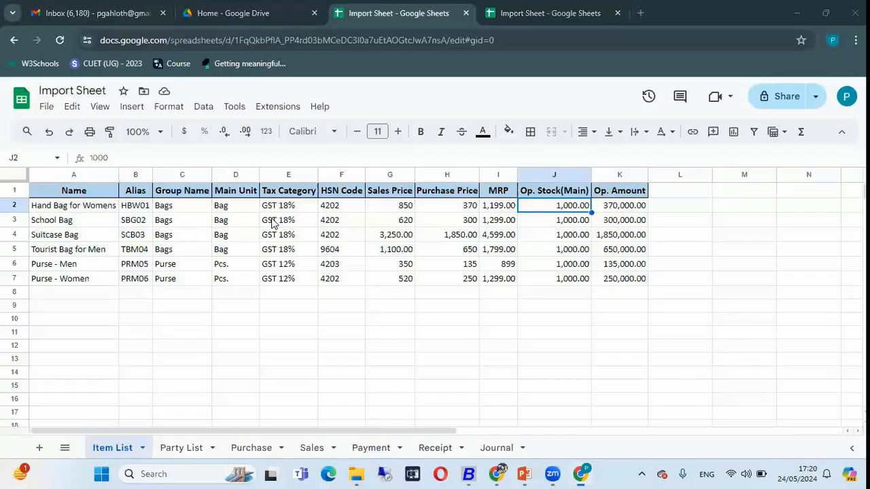
pyautogui.click(339, 209)
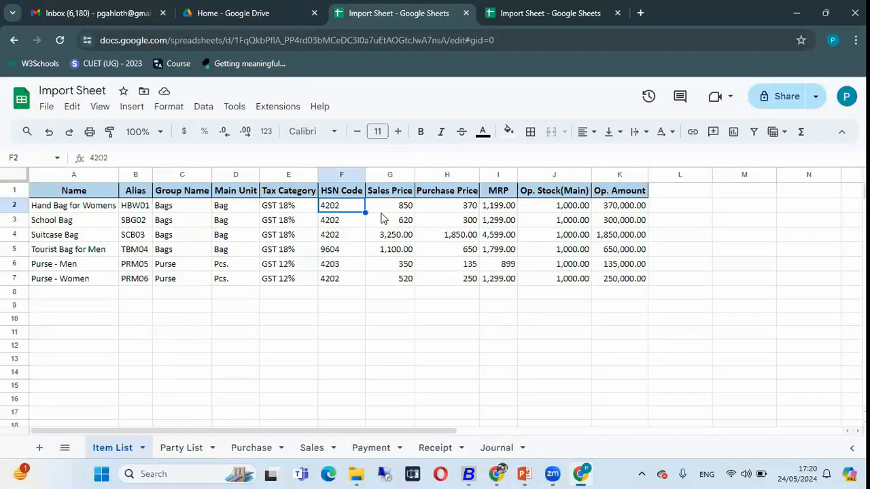
pyautogui.click(405, 208)
pyautogui.hotkey('alt', 'Tab')
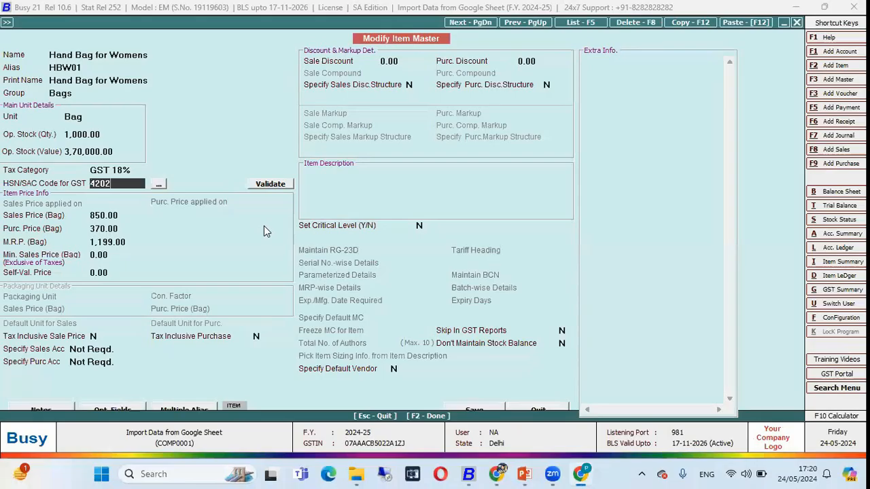
pyautogui.click(126, 218)
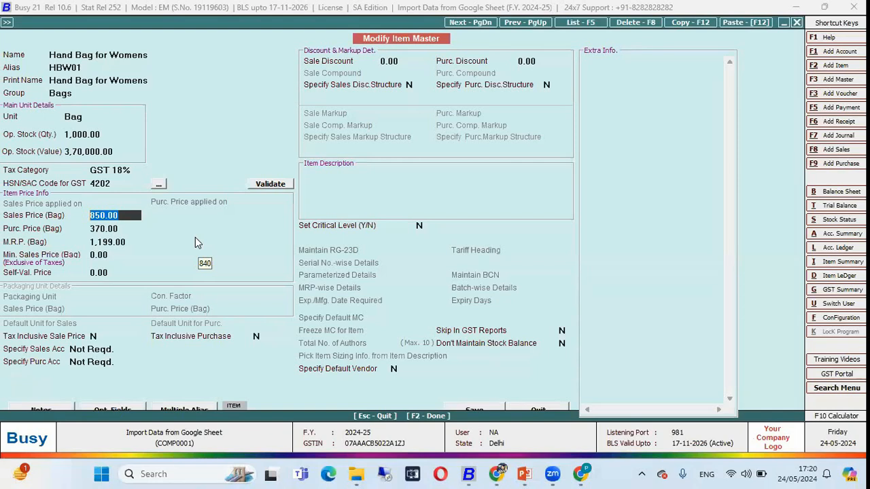
# Close the Hand Bag for Womens item master, the item list and its report options without changing anything
pyautogui.press('Escape')
pyautogui.press('Escape')
pyautogui.press('Escape')
pyautogui.press('Escape')
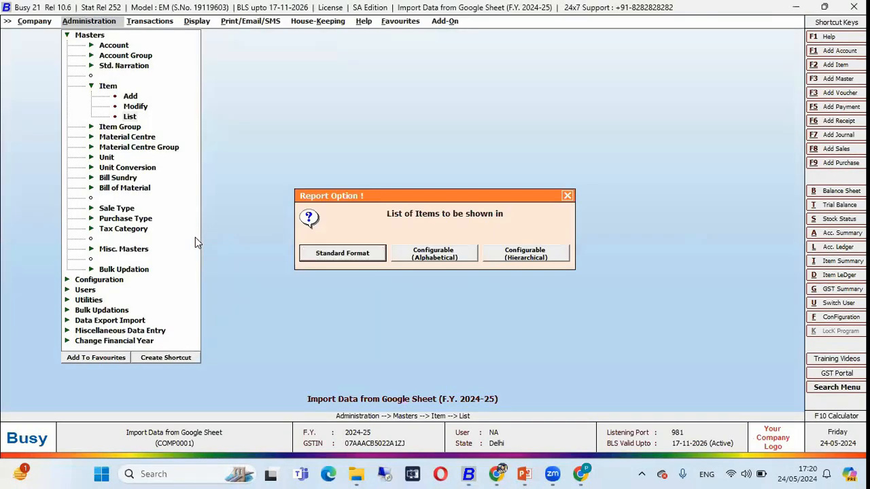
pyautogui.press('Escape')
pyautogui.press('Escape')
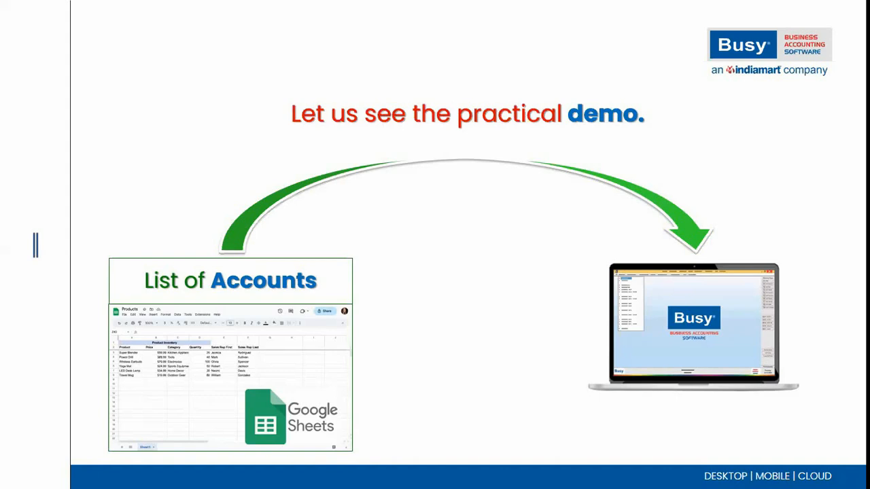
# Examine the Name and Group Name columns of the Party List sheet in Chrome and switch back to BUSY
pyautogui.hotkey('alt', 'Tab')
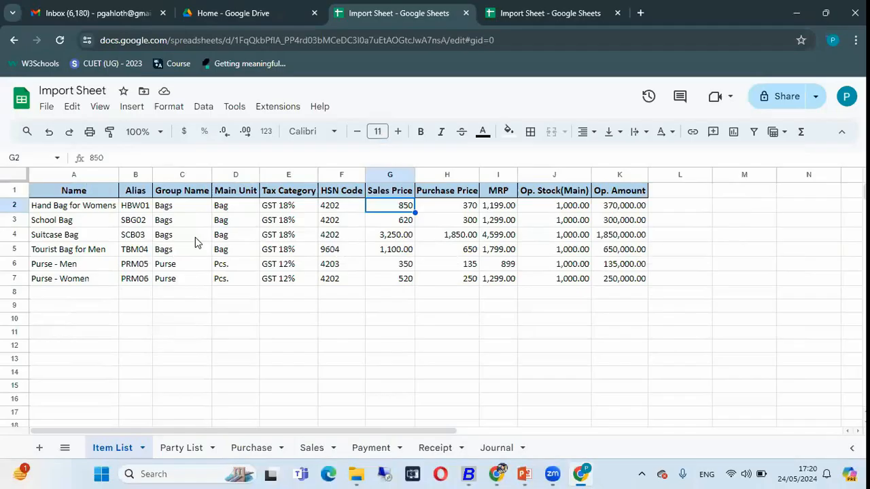
pyautogui.click(180, 448)
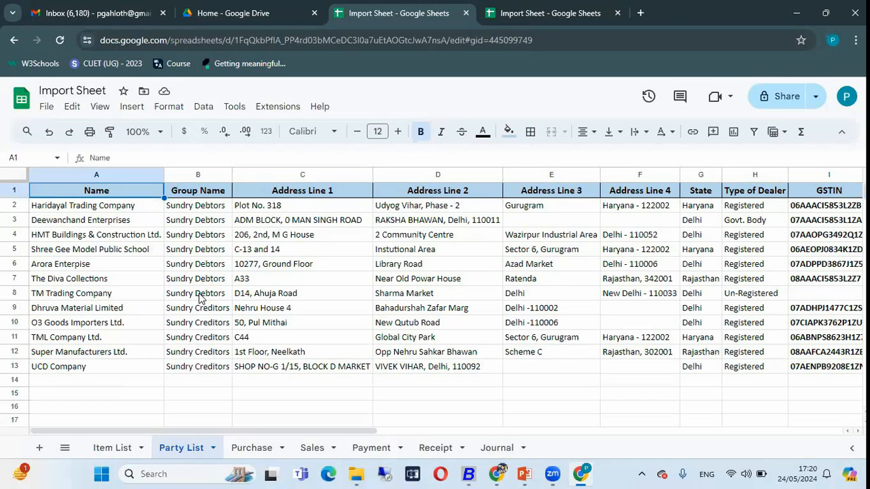
pyautogui.click(111, 171)
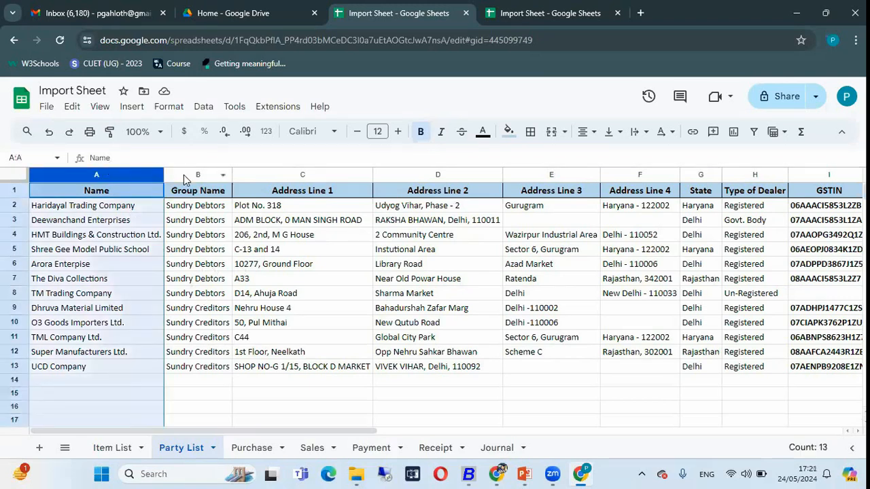
pyautogui.click(183, 178)
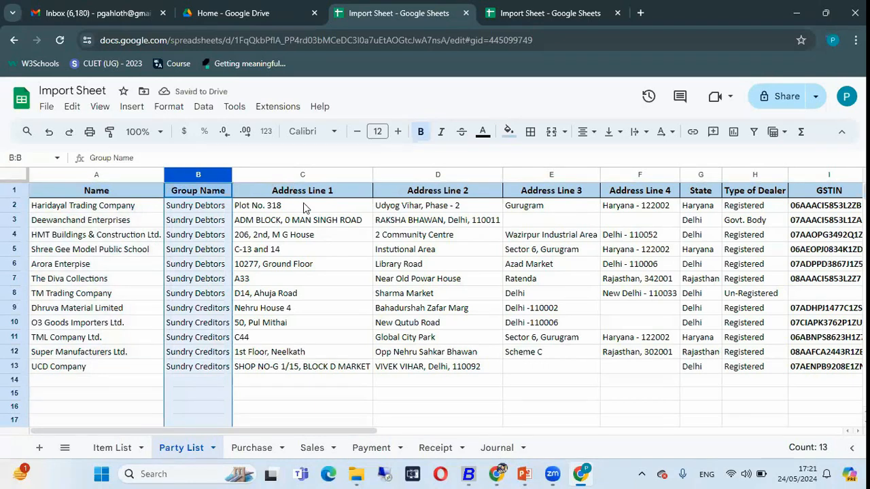
pyautogui.hotkey('alt', 'Tab')
pyautogui.hotkey('alt', 'Tab')
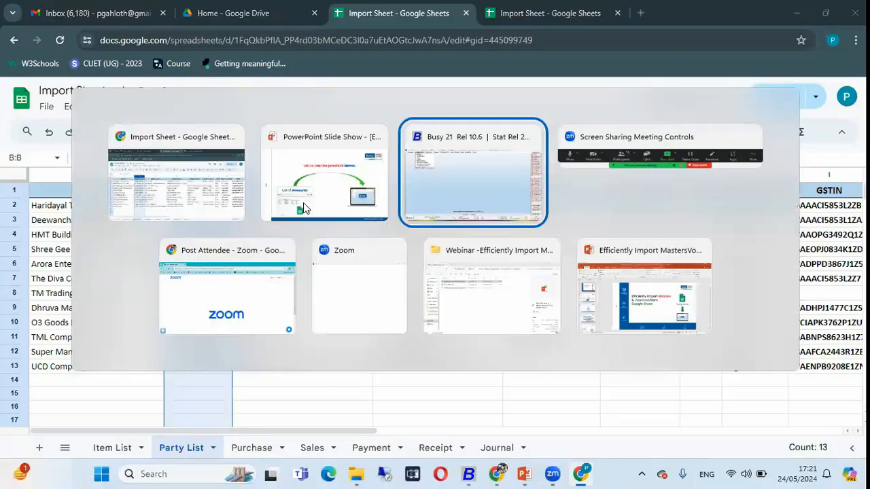
# Open the account masters import from Excel/Google Sheet and set the import source to Google Sheet
pyautogui.press('Down')
pyautogui.press('Down')
pyautogui.press('Down')
pyautogui.press('Down')
pyautogui.press('Down')
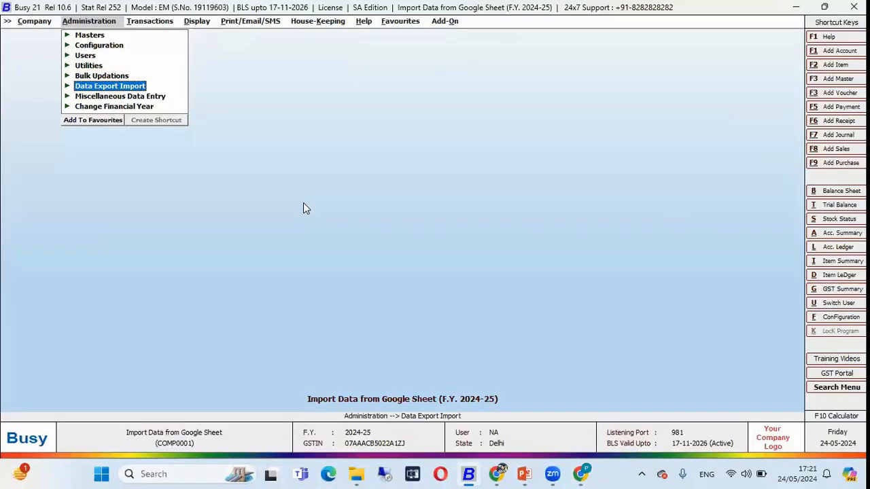
pyautogui.press('Return')
pyautogui.press('Return')
pyautogui.press('Down')
pyautogui.press('Up')
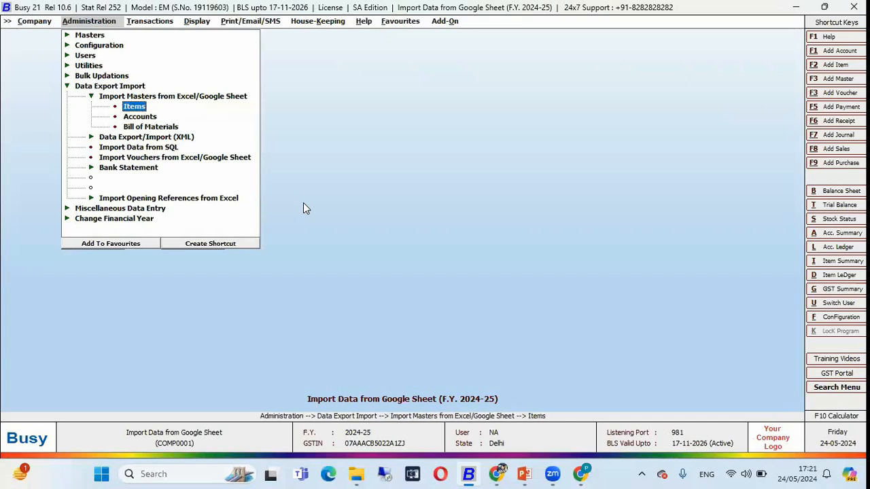
pyautogui.press('Down')
pyautogui.press('Return')
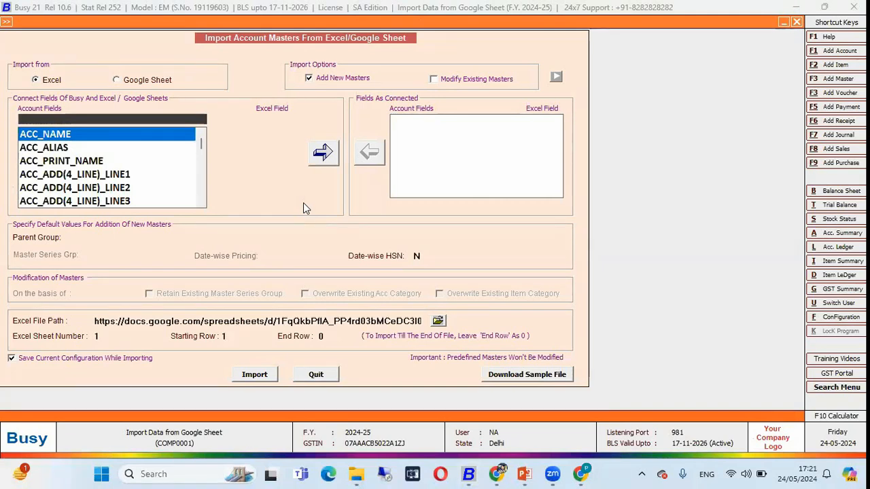
pyautogui.click(134, 82)
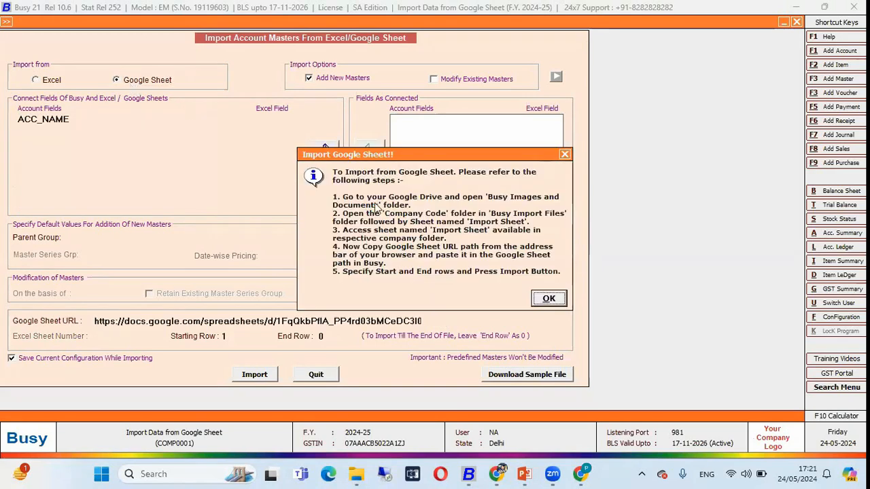
pyautogui.click(550, 299)
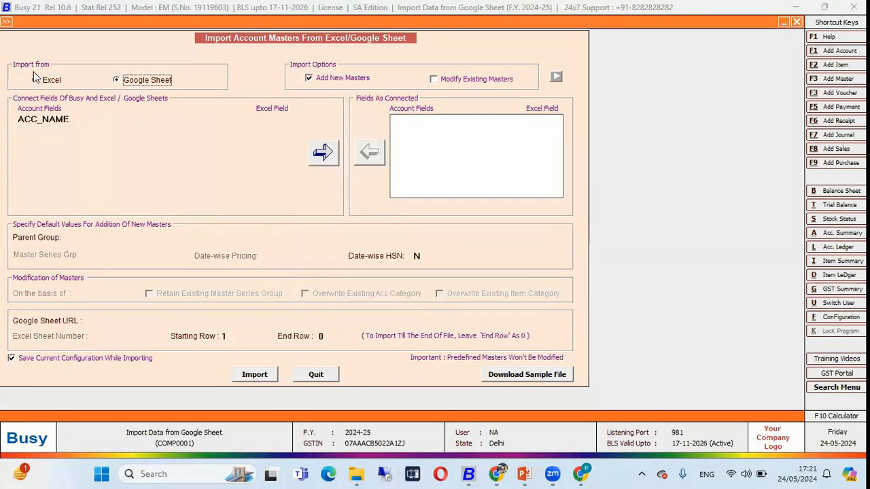
# Connect ACC_NAME to column A and ACC_GROUP to column B of the Party List sheet
pyautogui.click(83, 120)
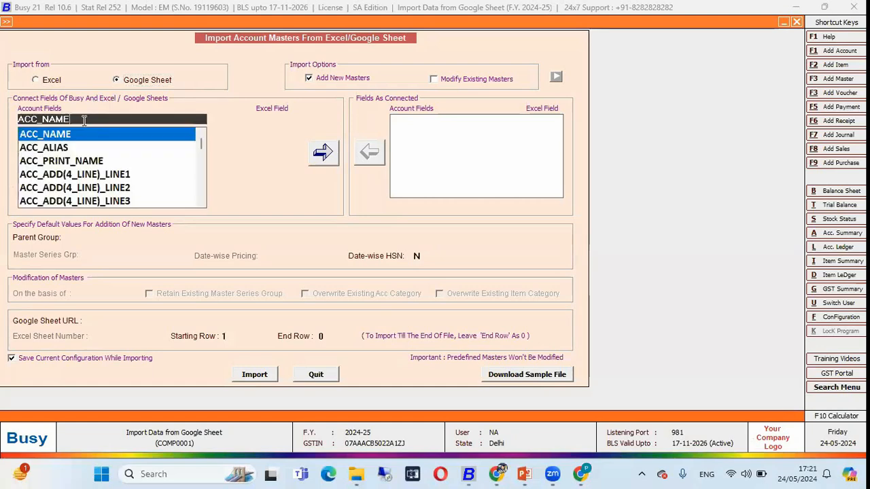
pyautogui.hotkey('alt', 'Tab')
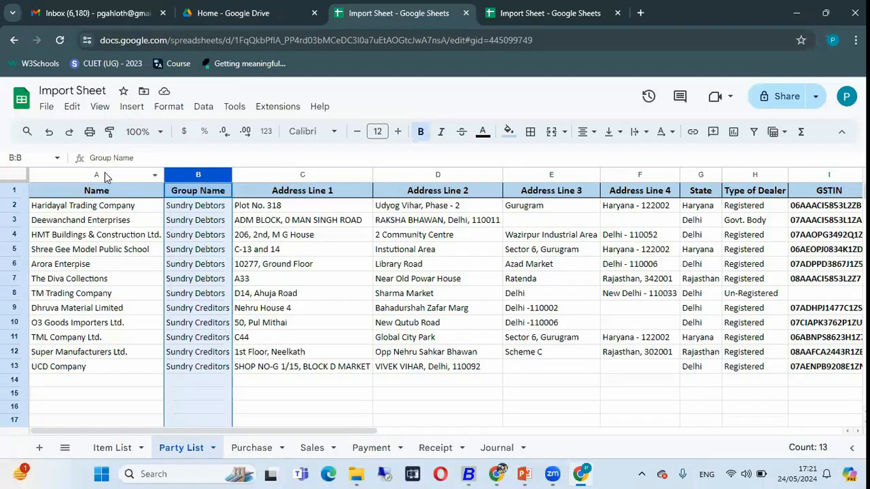
pyautogui.click(104, 174)
pyautogui.hotkey('alt', 'Tab')
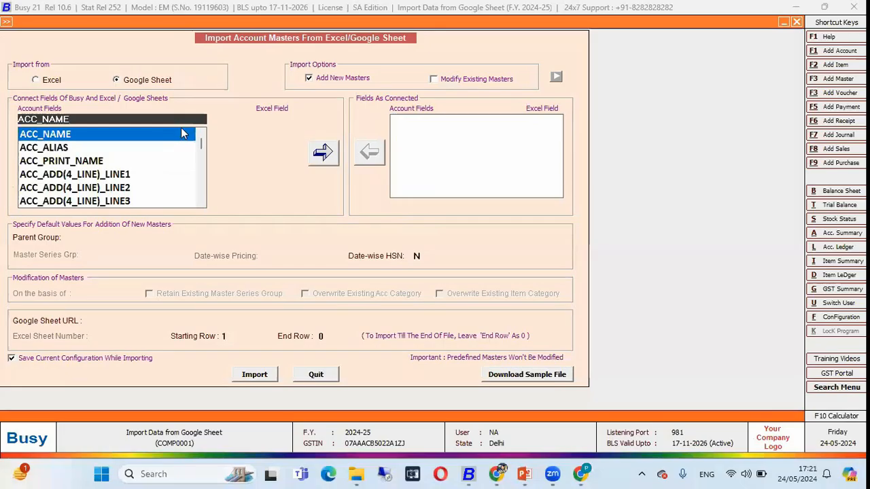
pyautogui.click(181, 127)
pyautogui.hotkey('alt', 'Tab')
pyautogui.click(190, 175)
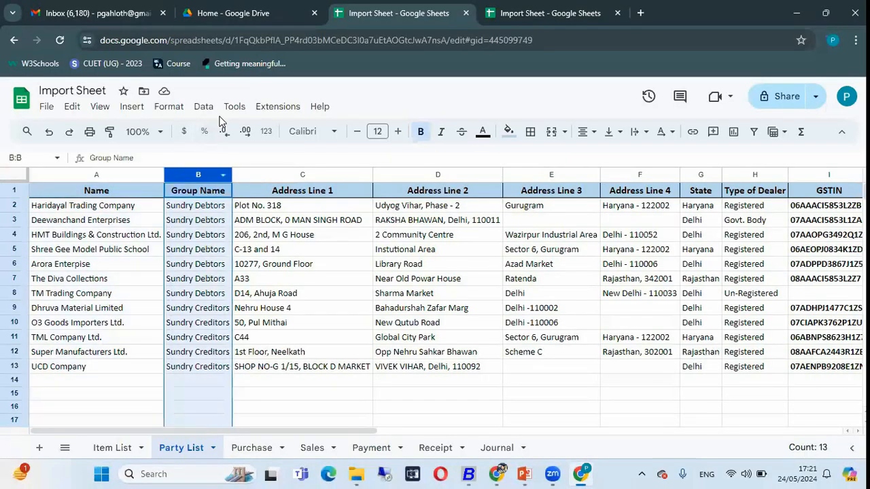
pyautogui.hotkey('alt', 'Tab')
pyautogui.write('gro')
# Connect ACC_ADD(4_LINE)_LINE1 to column C and ACC_ADD(4_LINE)_LINE2 to column D of the Party List sheet
pyautogui.hotkey('alt', 'Tab')
pyautogui.click(272, 175)
pyautogui.hotkey('alt', 'Tab')
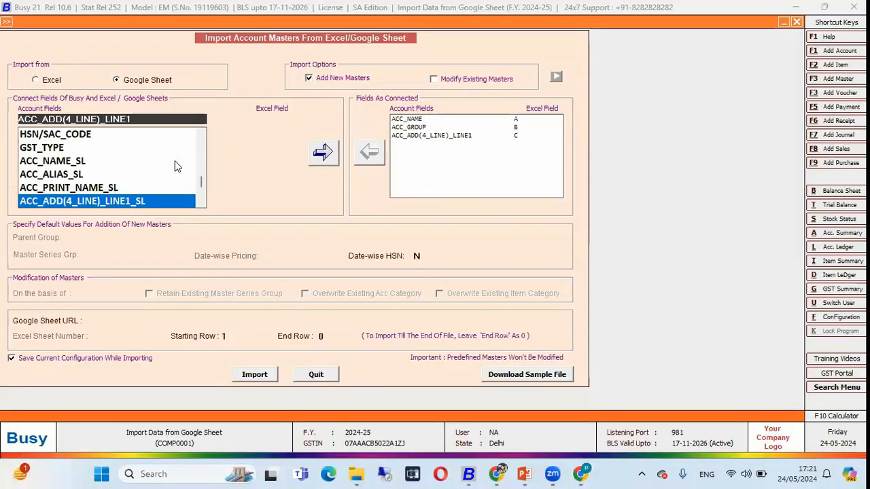
pyautogui.click(147, 120)
pyautogui.press('BackSpace')
pyautogui.write('2')
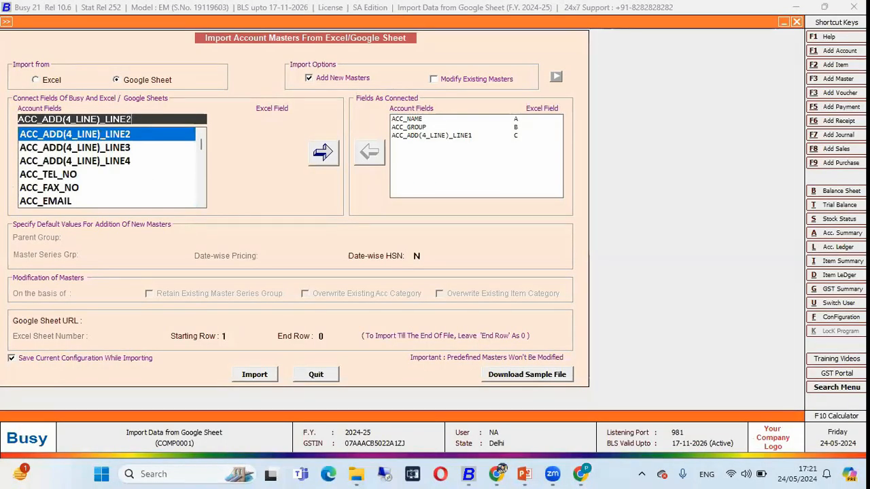
pyautogui.hotkey('alt', 'Tab')
pyautogui.click(425, 174)
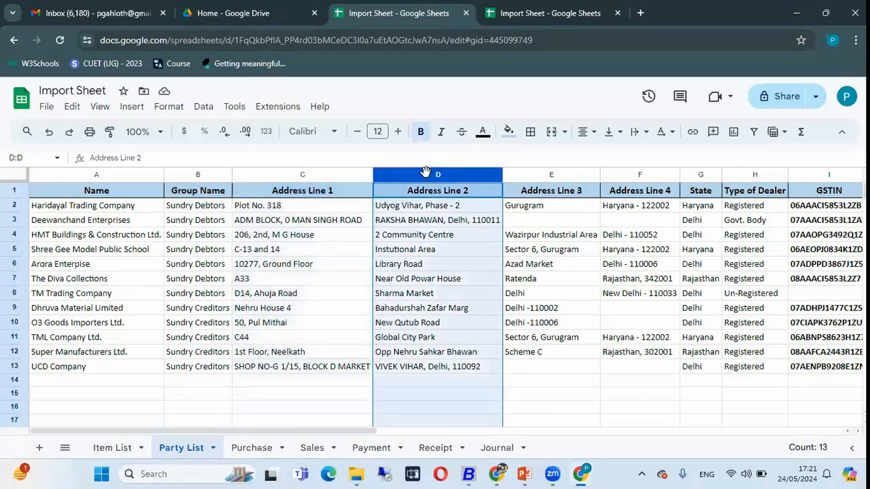
# Connect ACC_ADD(4_LINE)_LINE3 to column E and look up the Address Line 4 column in the Party List sheet
pyautogui.click(534, 177)
pyautogui.hotkey('alt', 'Tab')
pyautogui.hotkey('alt', 'Tab')
pyautogui.click(607, 178)
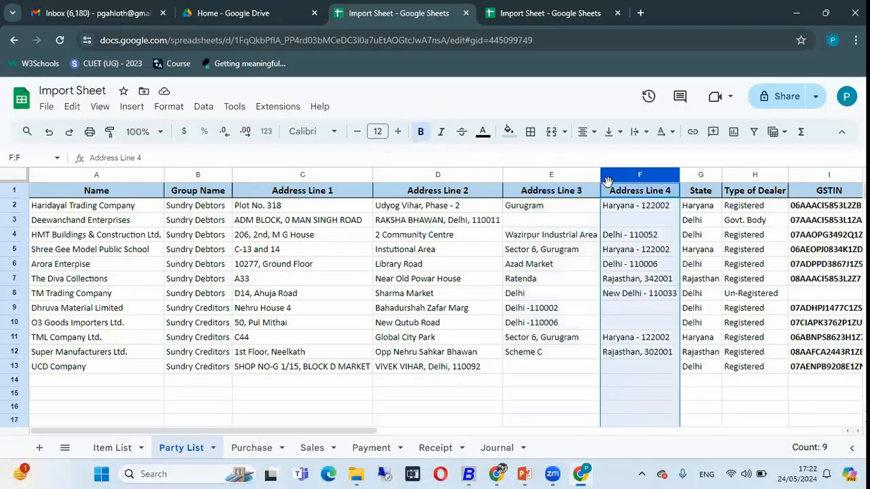
pyautogui.hotkey('alt', 'Tab')
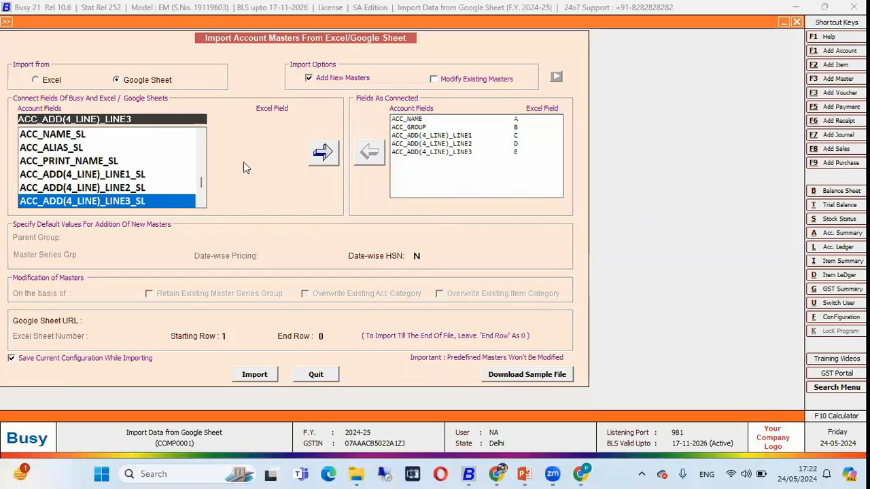
# Connect ACC_STATE to column G and TYPE_OF_DEALER to column H, with address line 4 mapped to column F
pyautogui.hotkey('alt', 'Tab')
pyautogui.click(696, 178)
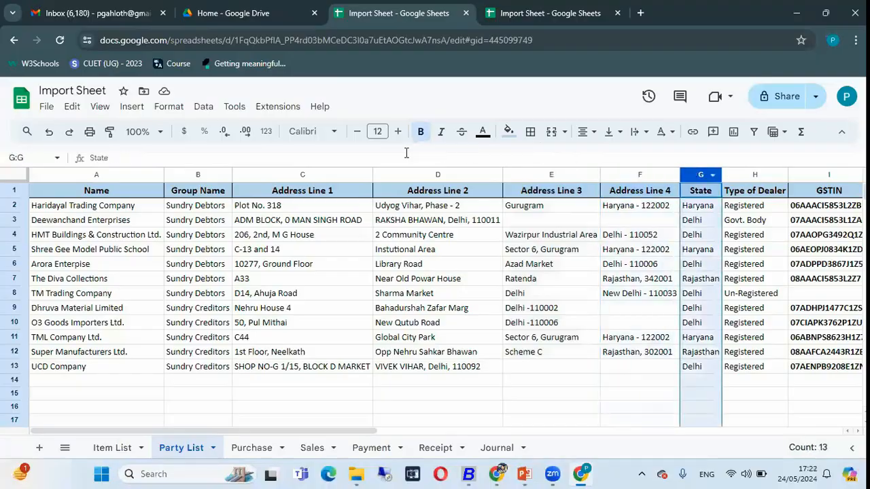
pyautogui.hotkey('alt', 'Tab')
pyautogui.write('s')
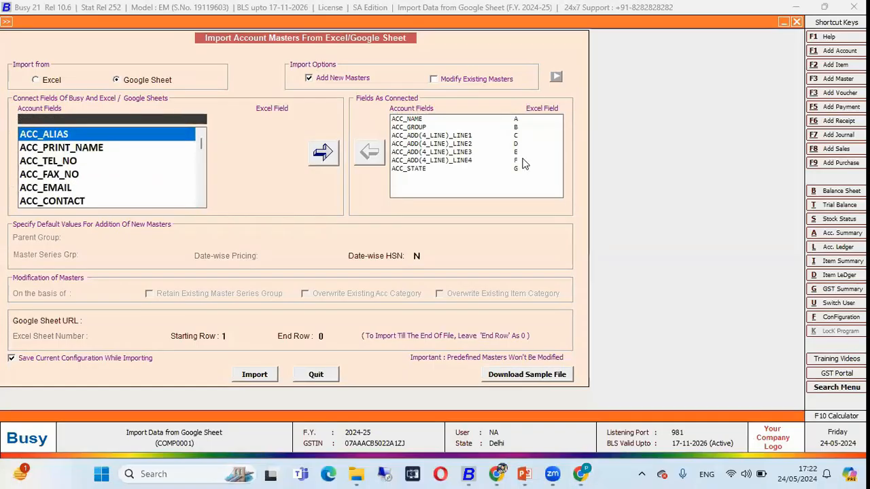
pyautogui.write('deal')
pyautogui.press('Return')
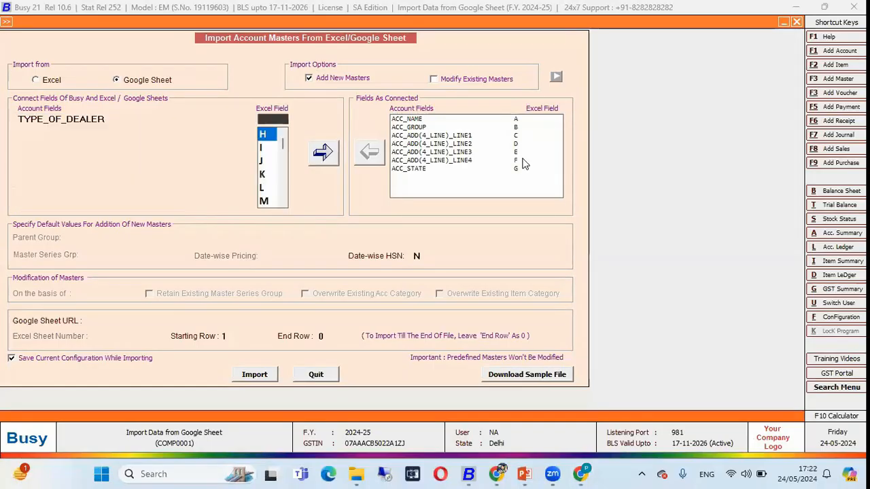
pyautogui.press('Return')
# Locate the GSTIN column in the Party List sheet and connect GST_NO to column I
pyautogui.hotkey('alt', 'Tab')
pyautogui.hscroll(5, 678, 202)
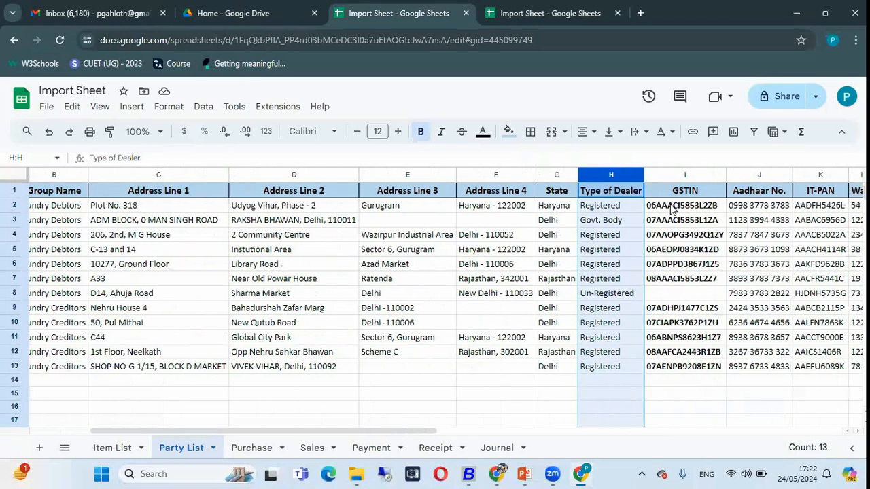
pyautogui.click(612, 173)
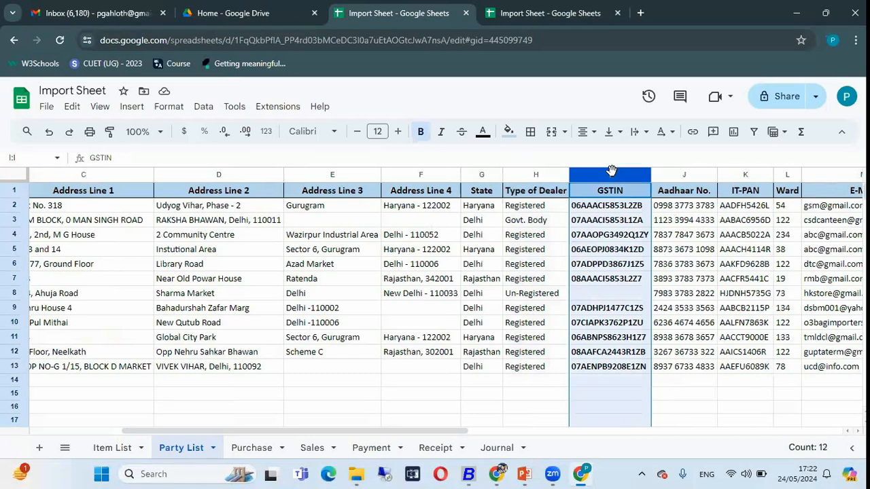
pyautogui.hotkey('alt', 'Tab')
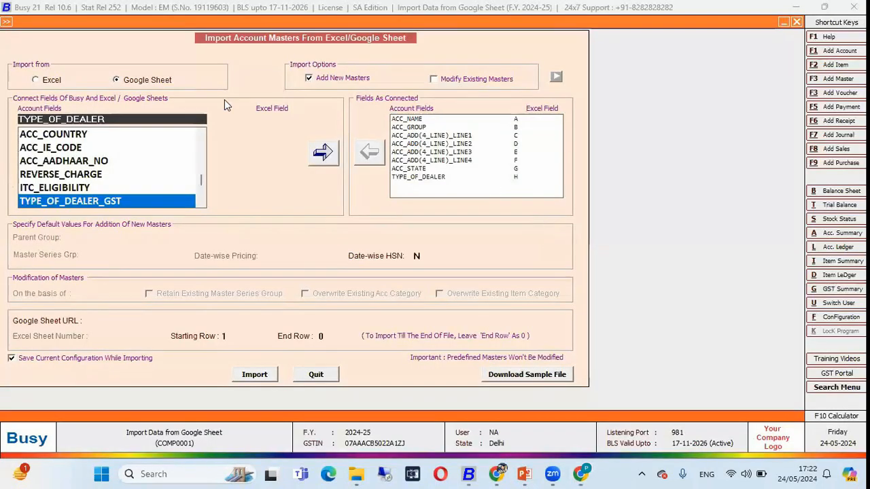
pyautogui.write('gst')
pyautogui.press('Return')
pyautogui.hotkey('alt', 'Tab')
# Locate the Aadhaar No. column in the Party List sheet and connect ACC_AADHAAR_NO to column J
pyautogui.hotkey('alt', 'Tab')
pyautogui.write('I')
pyautogui.press('Return')
pyautogui.press('Return')
pyautogui.hotkey('alt', 'Tab')
pyautogui.click(680, 176)
# Locate the IT-PAN column in the Party List sheet and connect ACC_IT_PAN to column K
pyautogui.hotkey('alt', 'Tab')
pyautogui.write('aa')
pyautogui.press('Return')
pyautogui.write('J')
pyautogui.press('Return')
pyautogui.press('Return')
pyautogui.hotkey('alt', 'Tab')
pyautogui.click(745, 176)
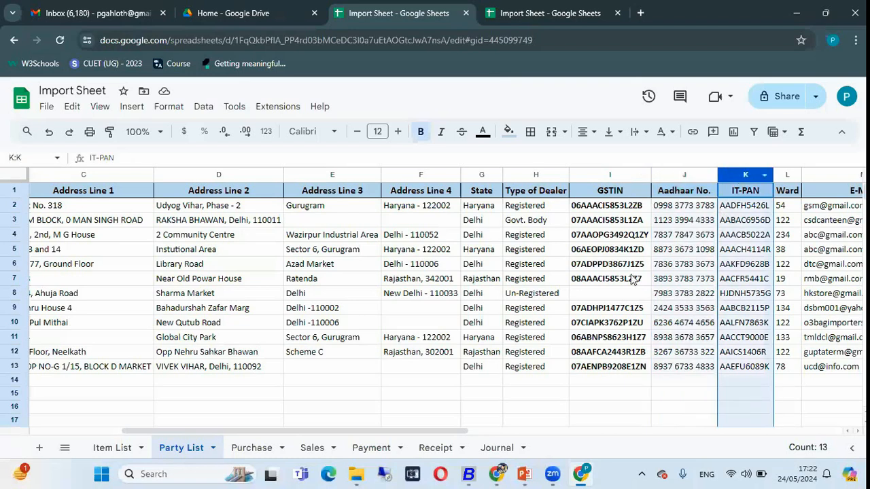
# Connect the ward field to column L and look up the E-Mail column for the ACC_EMAIL mapping
pyautogui.hotkey('alt', 'Tab')
pyautogui.write('pan')
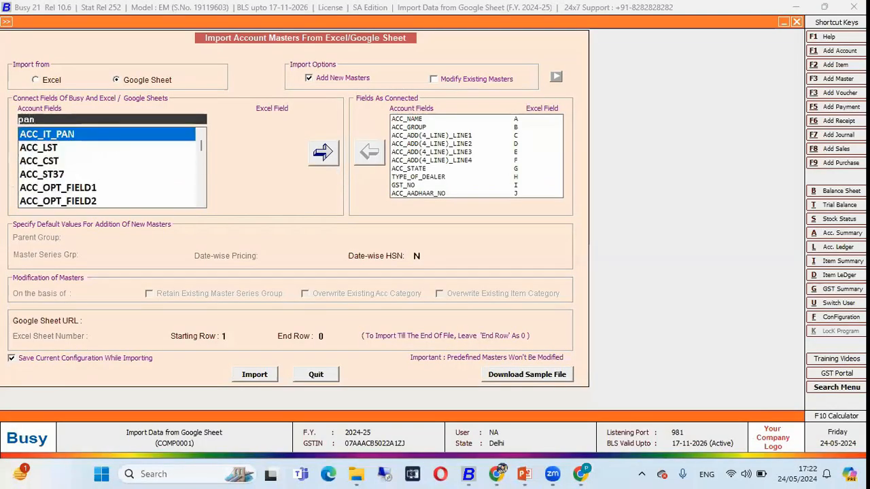
pyautogui.press('Return')
pyautogui.hotkey('alt', 'Tab')
pyautogui.click(788, 175)
pyautogui.hscroll(5, 689, 279)
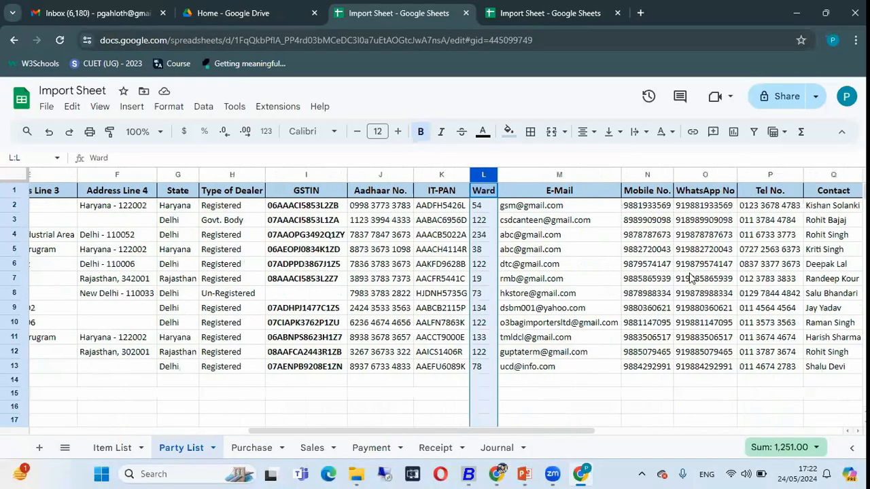
pyautogui.click(562, 175)
# Connect the account's mobile number field to column N and its WhatsApp number field to column O
pyautogui.hotkey('alt', 'Tab')
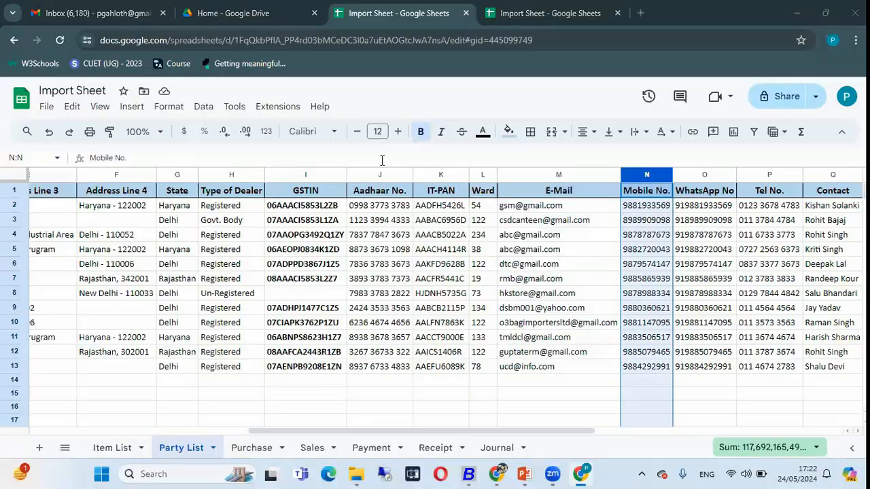
pyautogui.hotkey('alt', 'Tab')
pyautogui.write('mobi')
pyautogui.hotkey('alt', 'Tab')
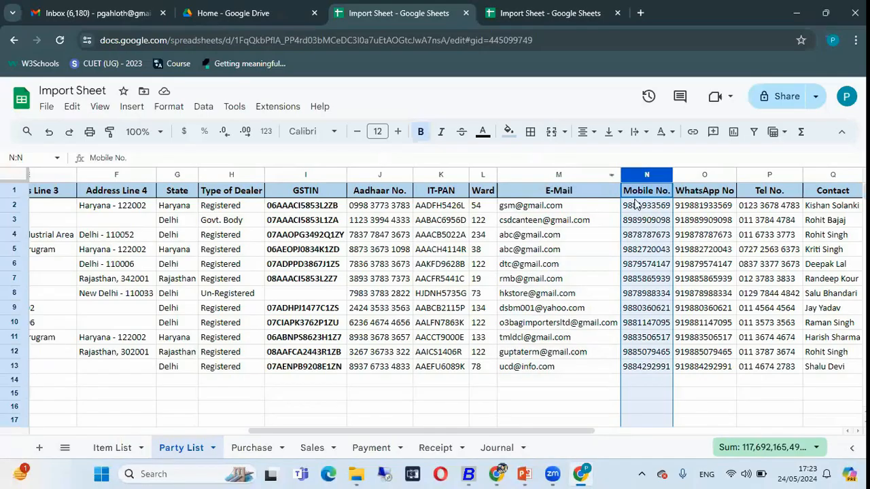
pyautogui.hotkey('alt', 'Tab')
pyautogui.press('BackSpace')
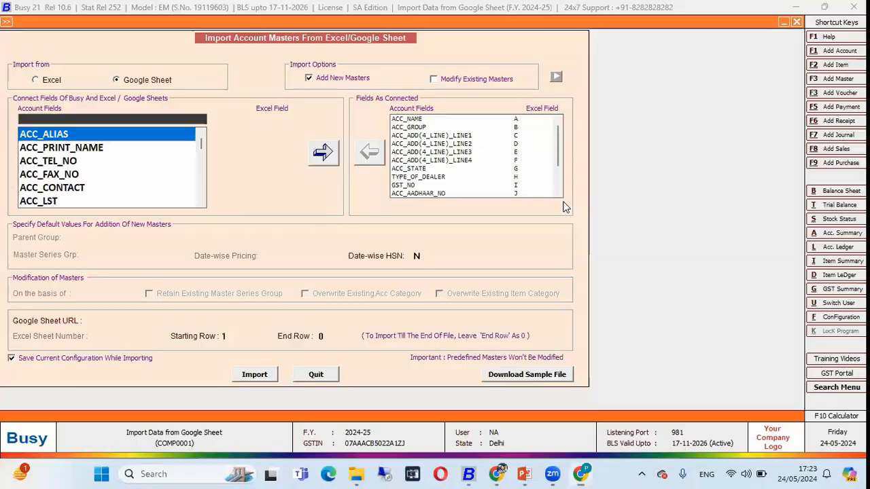
# Connect ACC_TEL_NO to column P and ACC_CONTACT to column Q of the Party List sheet
pyautogui.write('tel')
pyautogui.press('Return')
pyautogui.press('Return')
pyautogui.press('Return')
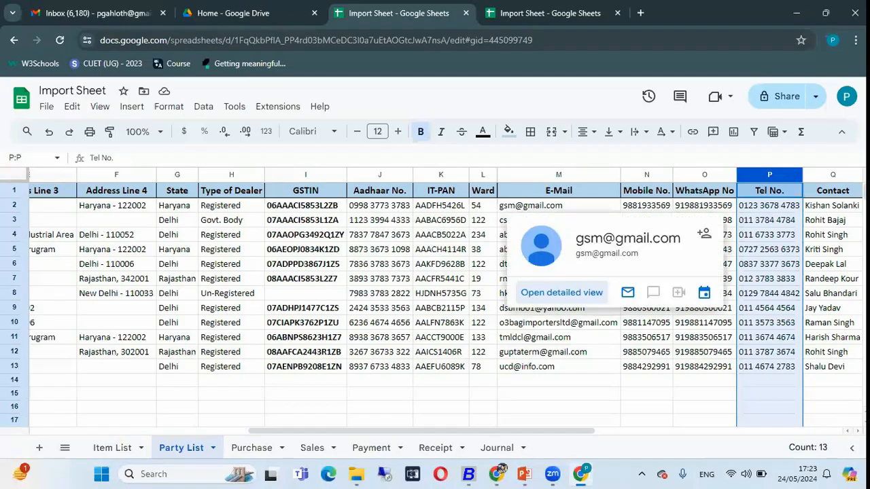
pyautogui.write('contact')
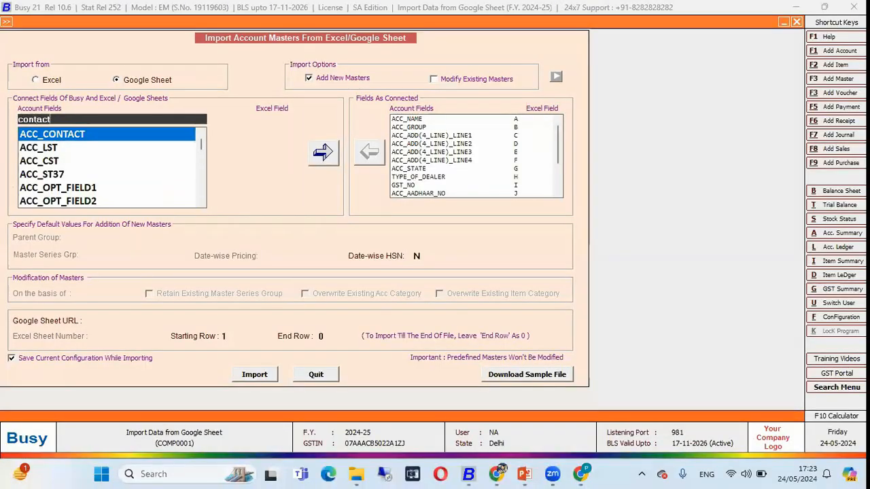
pyautogui.press('Return')
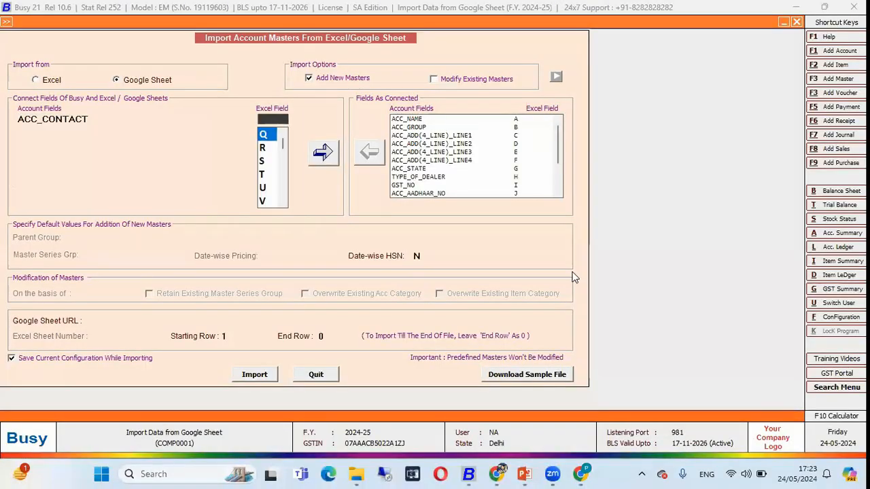
pyautogui.press('Return')
pyautogui.press('Return')
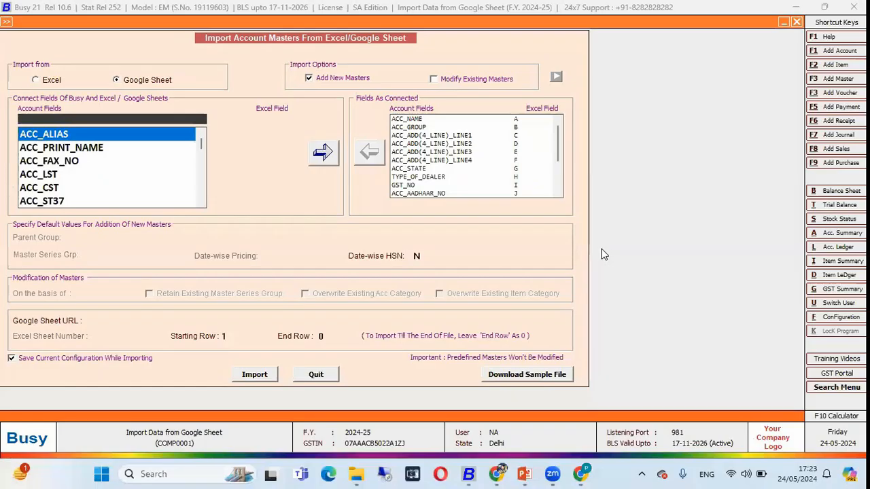
# Connect ACC_TRANSPORT to column R, the Transport column of the Party List sheet
pyautogui.write('tr')
pyautogui.press('Return')
pyautogui.press('Return')
pyautogui.press('Return')
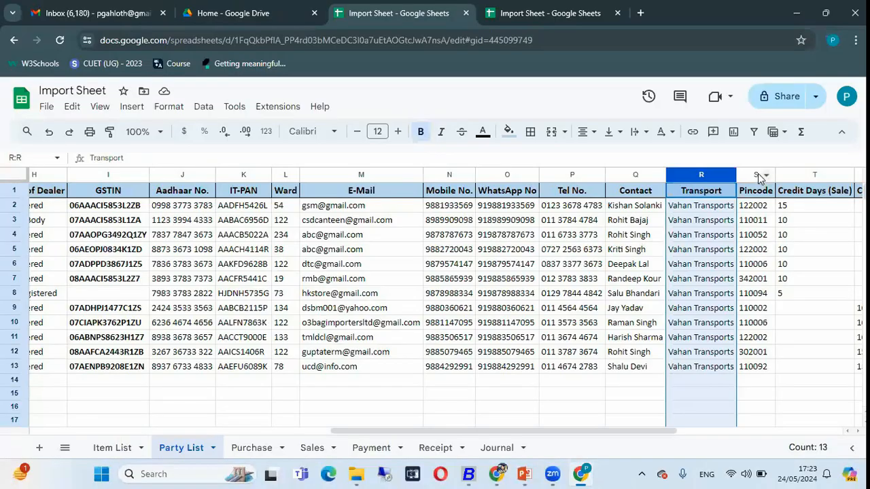
# Connect ACC_PINCODE to column S and the sale credit days field to column T
pyautogui.click(759, 178)
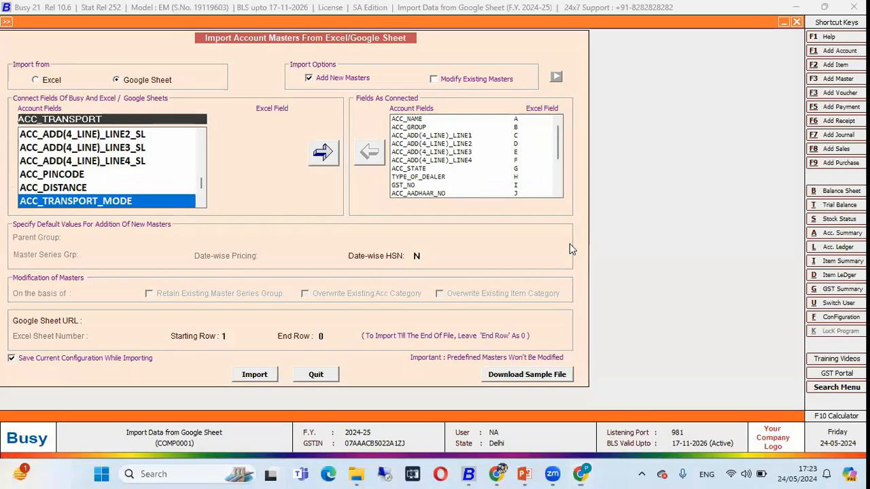
pyautogui.write('pi')
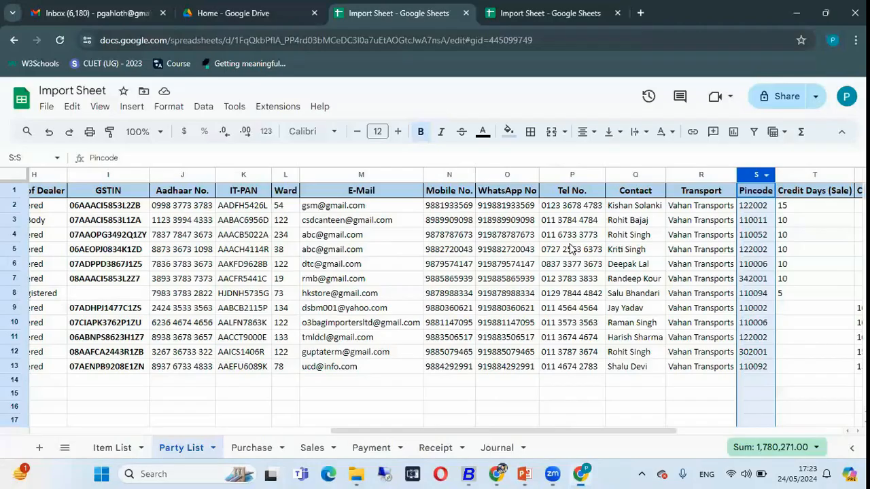
pyautogui.click(781, 176)
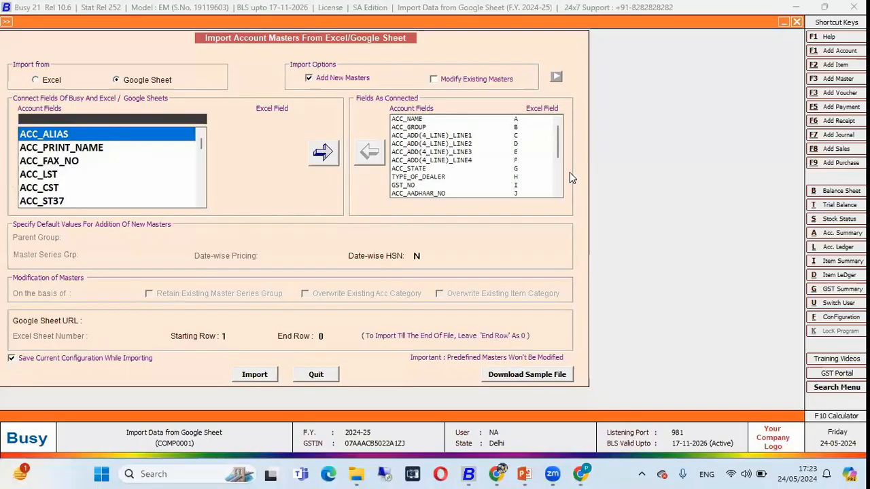
pyautogui.write('s')
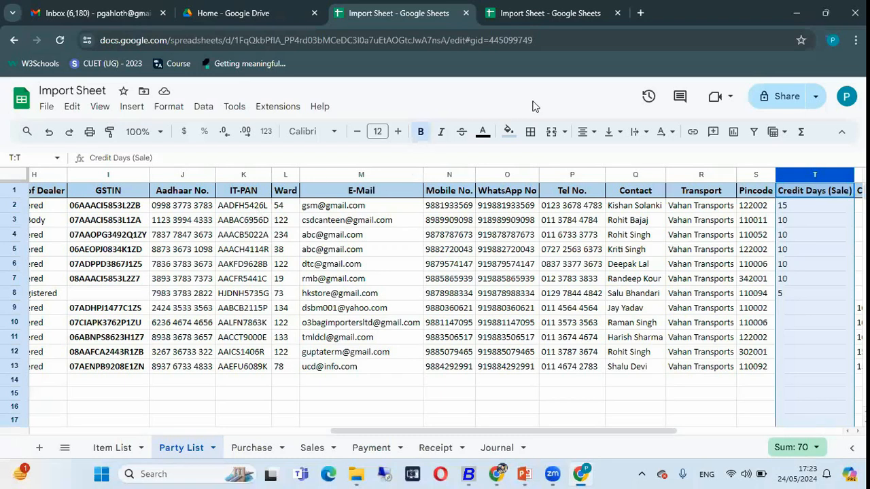
# Copy the Party List sheet's address from Chrome and enter it as the Google Sheet URL in the account import
pyautogui.click(615, 45)
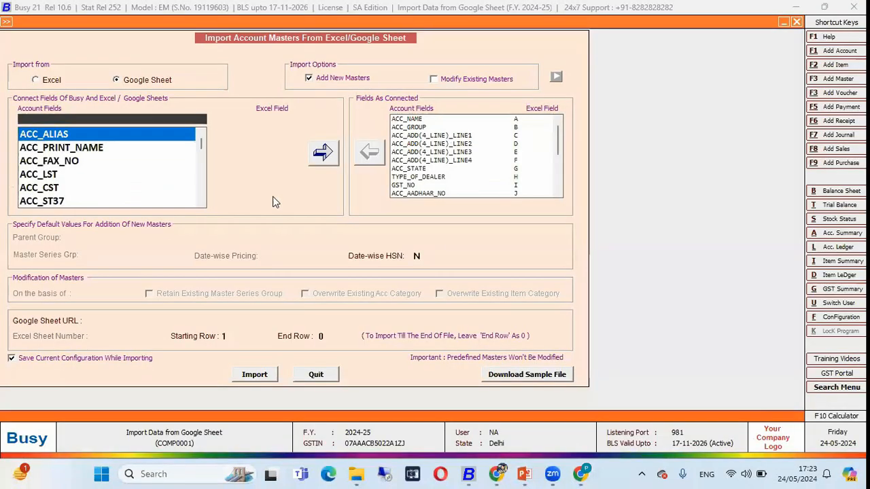
pyautogui.press('Return')
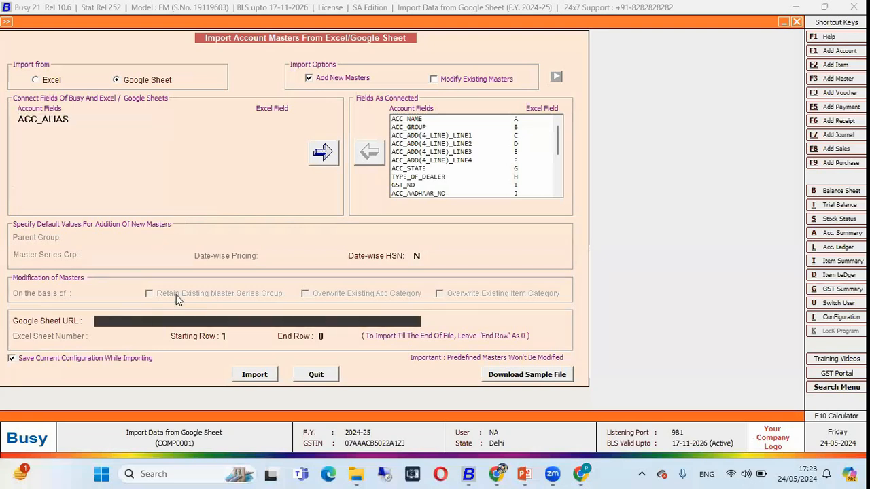
pyautogui.press('Return')
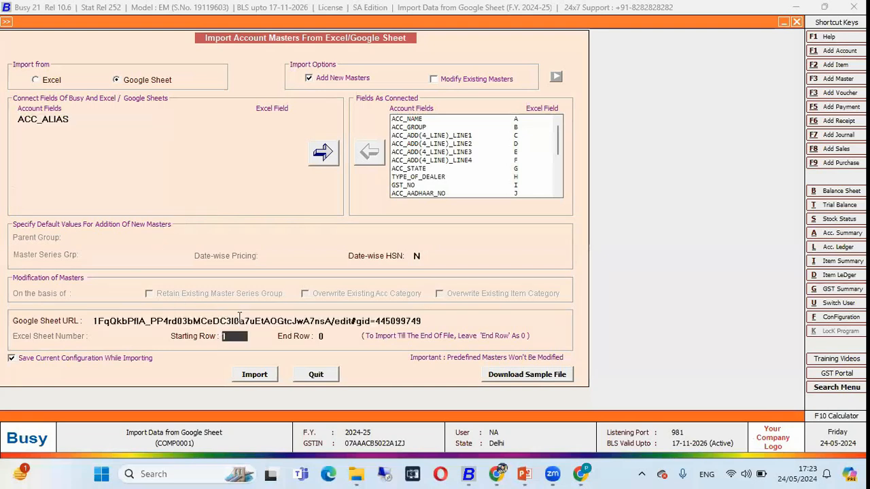
# Check the first party row in the Party List sheet and set the import's starting row to 2
pyautogui.hotkey('alt', 'Tab')
pyautogui.click(13, 205)
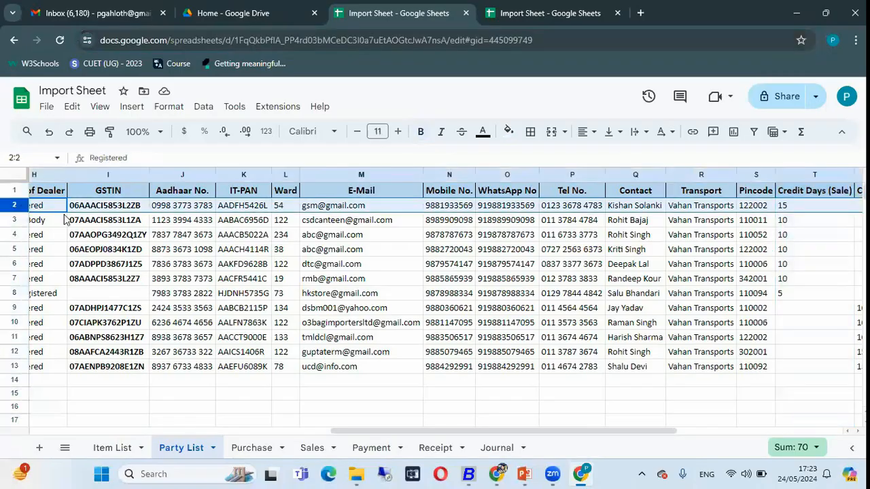
pyautogui.hscroll(-10, 108, 231)
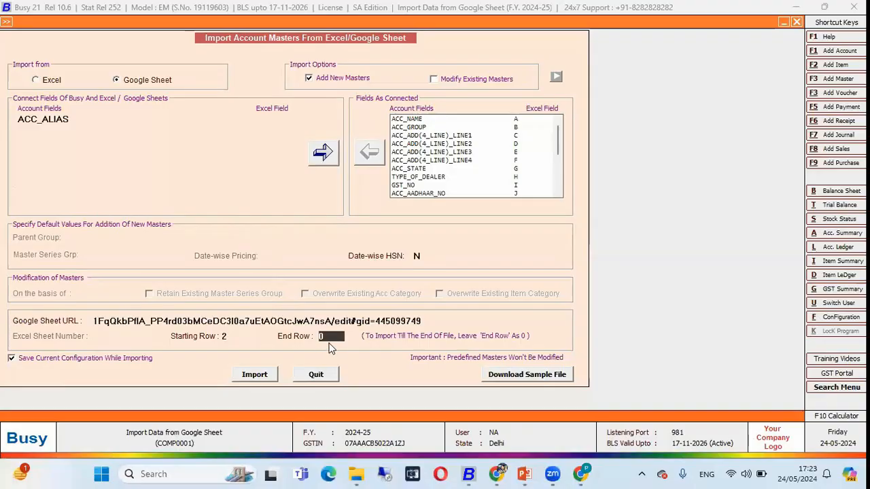
# Check the last party row in the Party List sheet in Chrome, and return to the account import in BUSY
pyautogui.hotkey('alt', 'Tab')
pyautogui.click(18, 363)
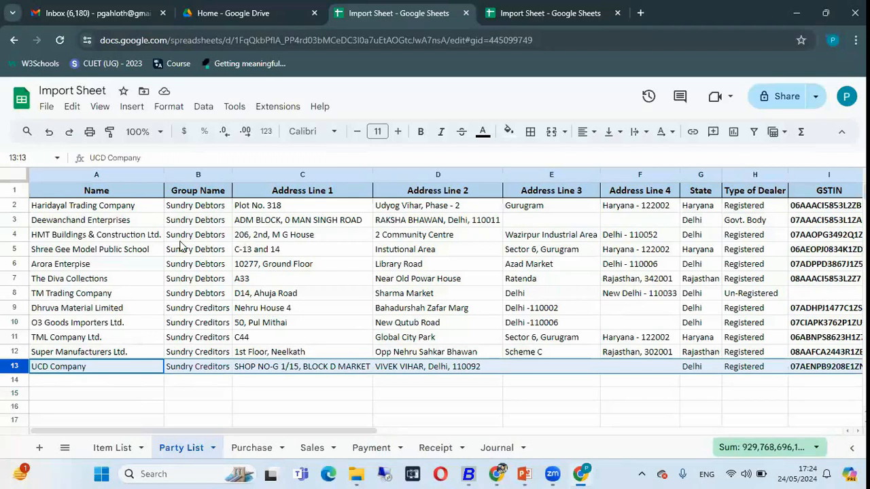
pyautogui.hotkey('alt', 'Tab')
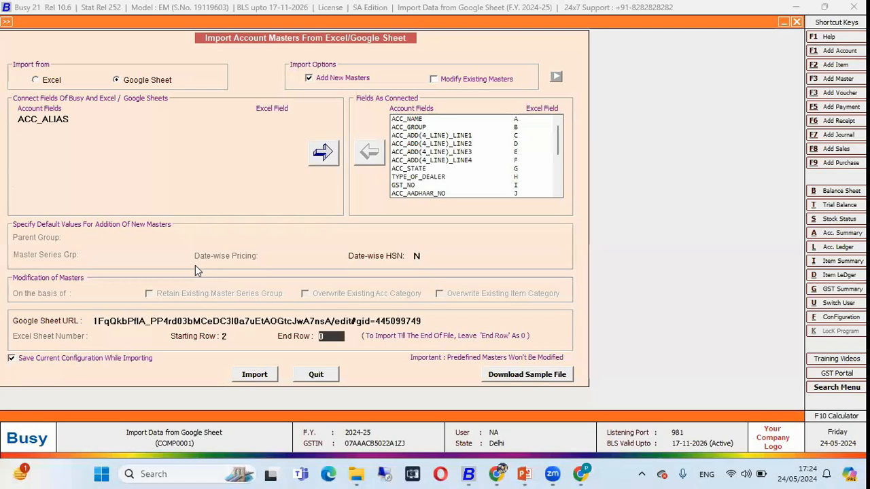
# Run the account master import from row 2 to the end of the sheet, with the end row left at 0
pyautogui.click(256, 376)
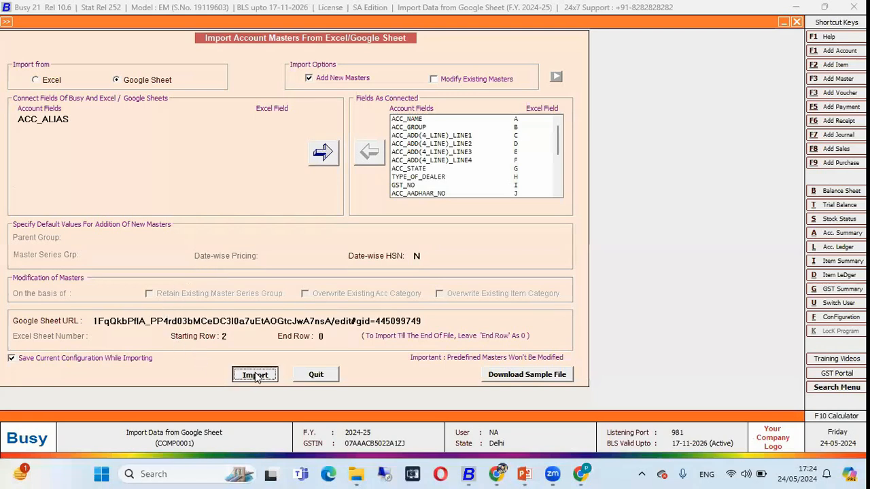
pyautogui.press('Left')
pyautogui.press('Return')
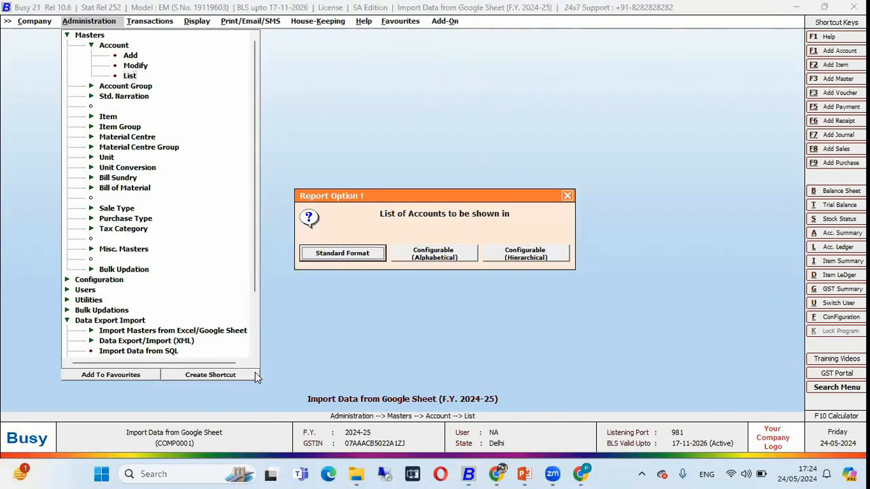
pyautogui.press('Return')
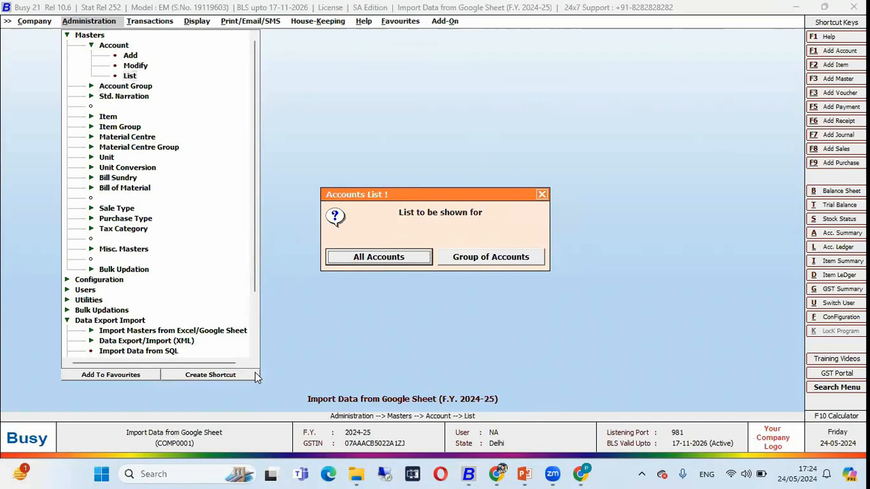
# List the accounts of the Sundry Creditors group and compare them with the creditor rows of the Party List sheet in Chrome
pyautogui.press('Return')
pyautogui.write('ce')
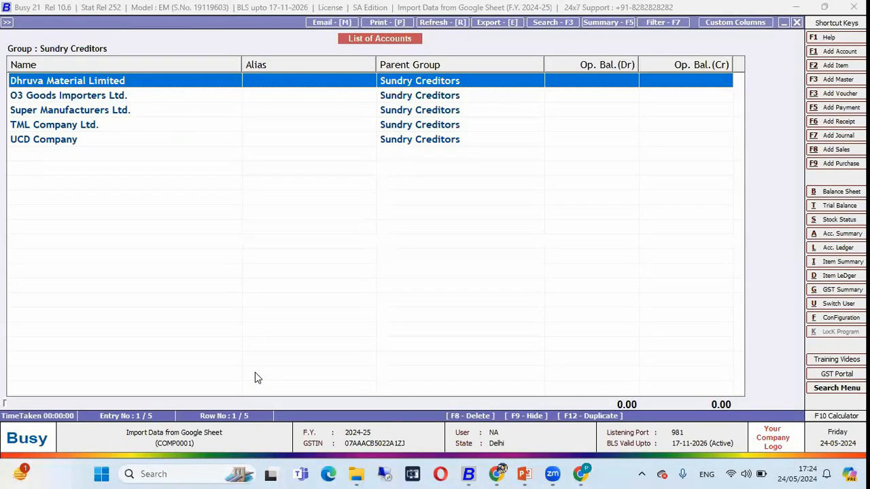
pyautogui.hotkey('alt', 'Tab')
pyautogui.moveTo(198, 311); pyautogui.dragTo(198, 367)
pyautogui.hotkey('alt', 'Tab')
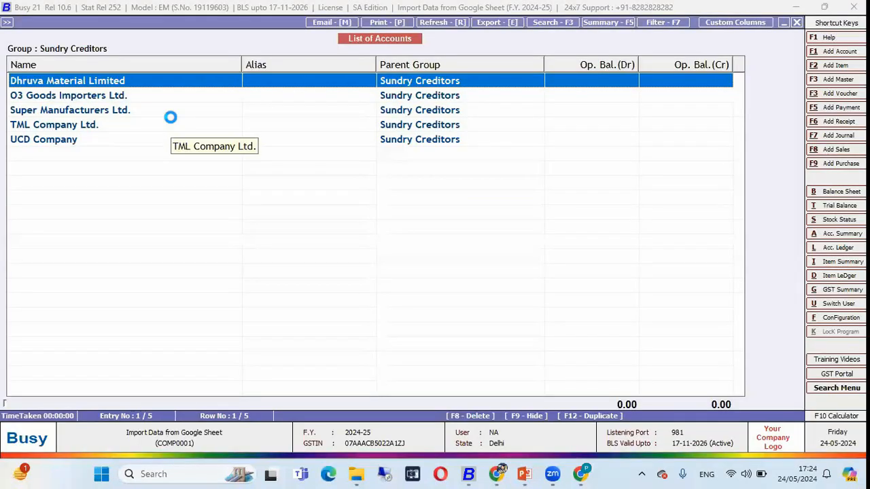
# Open the Dhruva Material Limited account in BUSY and examine its address, country, state, GSTIN, Aadhaar and PAN fields
pyautogui.press('Return')
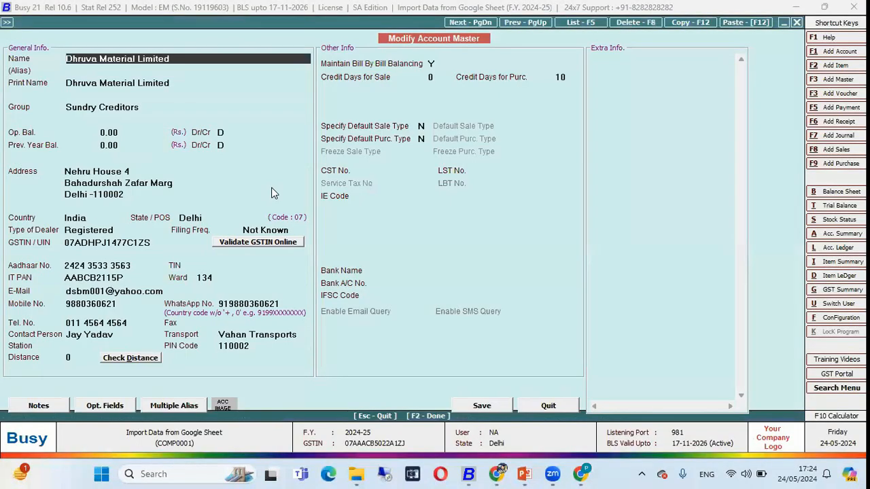
pyautogui.click(106, 172)
pyautogui.click(76, 218)
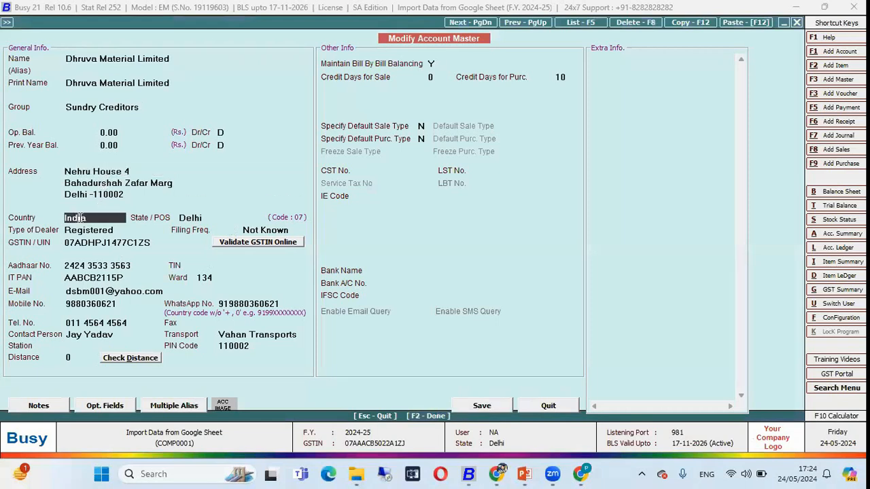
pyautogui.click(182, 219)
pyautogui.click(117, 242)
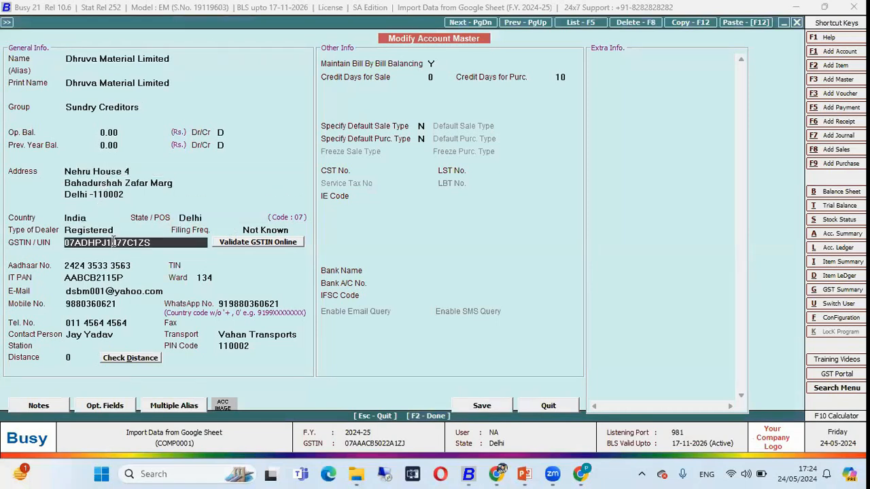
pyautogui.click(101, 266)
pyautogui.click(94, 278)
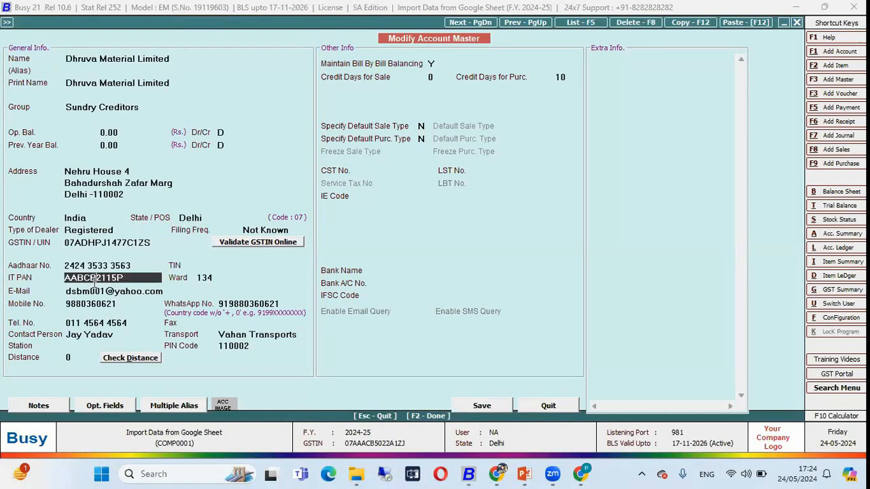
# Examine the account's e-mail, mobile, telephone, contact person, transport and postal code fields
pyautogui.click(98, 290)
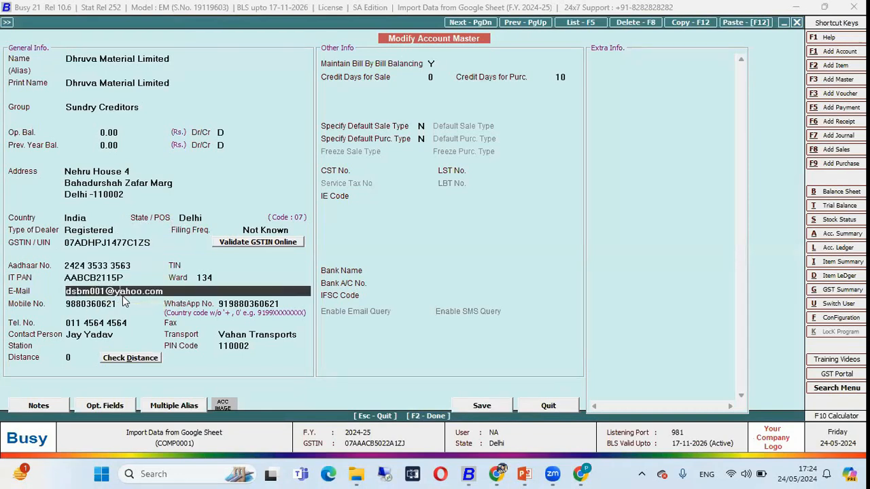
pyautogui.click(113, 304)
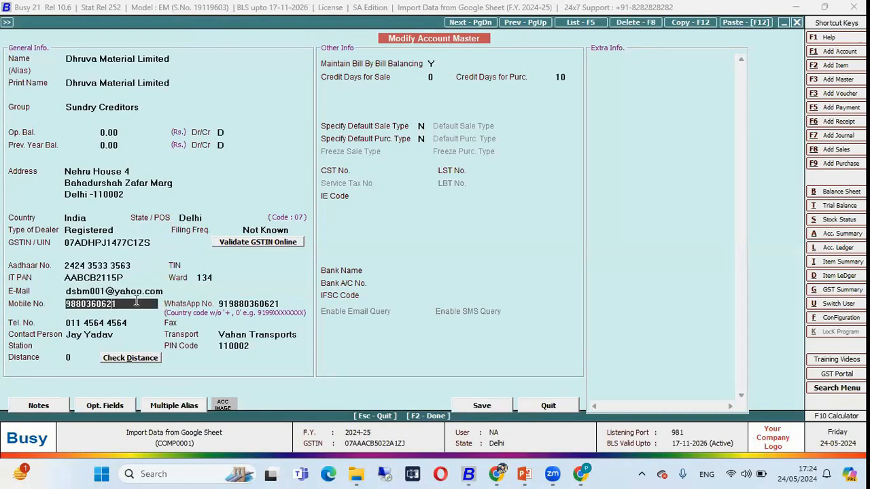
pyautogui.click(107, 324)
pyautogui.click(103, 334)
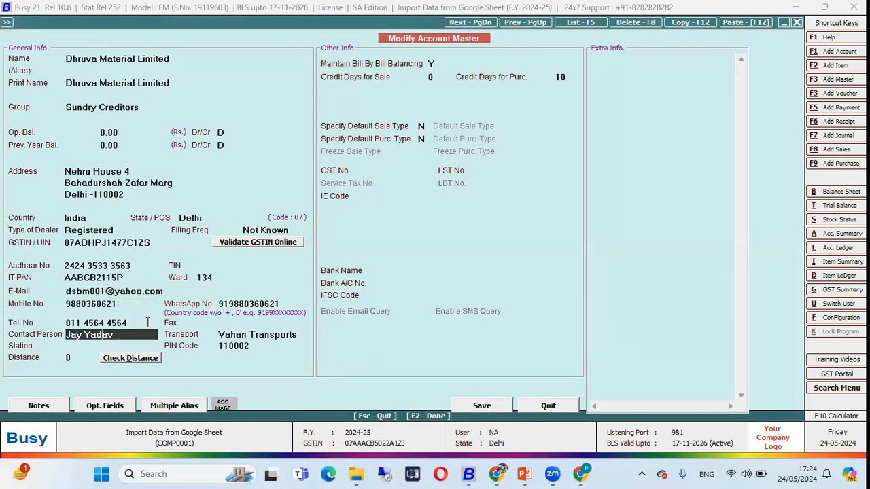
pyautogui.click(239, 334)
pyautogui.click(237, 344)
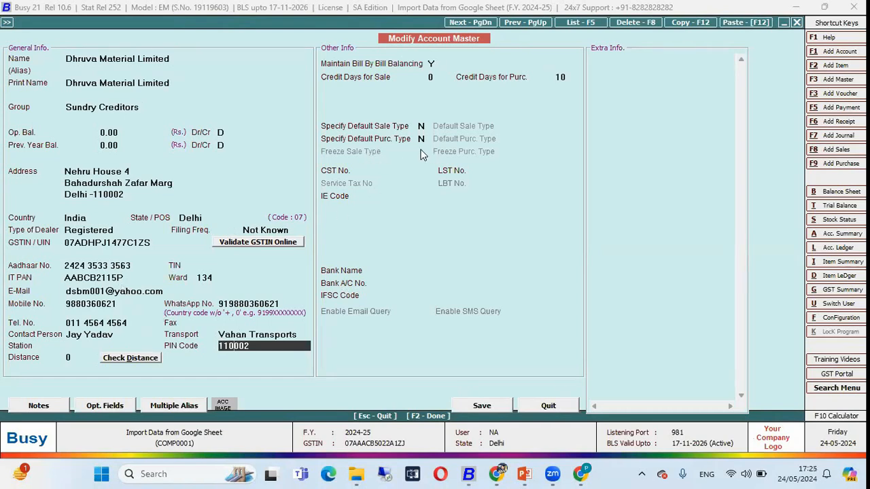
# Close the creditor account and its list, and list the accounts of the Sundry Debtors group
pyautogui.press('Escape')
pyautogui.press('Escape')
pyautogui.write('de')
pyautogui.press('Down')
pyautogui.press('Return')
pyautogui.press('Return')
pyautogui.press('Return')
pyautogui.press('Return')
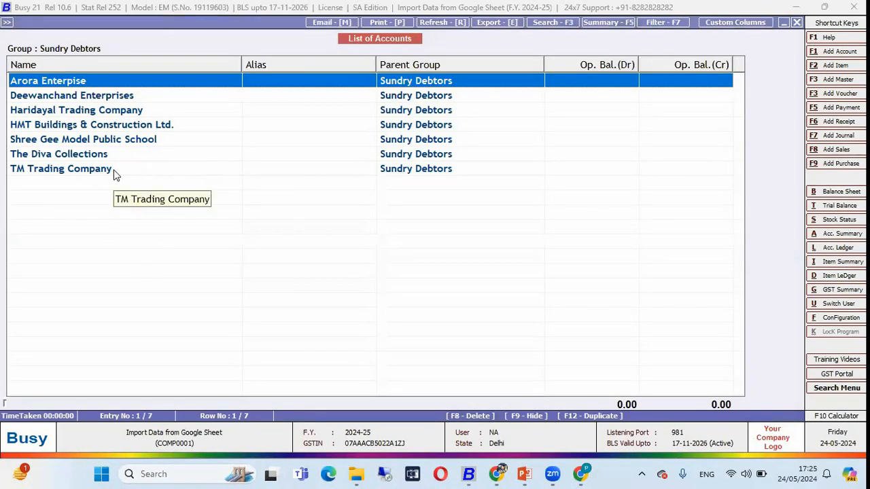
# Switch to the Party List sheet in Chrome and go up through the debtor names to the first party, Haridayal Trading Company
pyautogui.hotkey('alt', 'Tab')
pyautogui.press('Up')
pyautogui.press('Up')
pyautogui.press('Up')
pyautogui.press('Up')
pyautogui.press('Left')
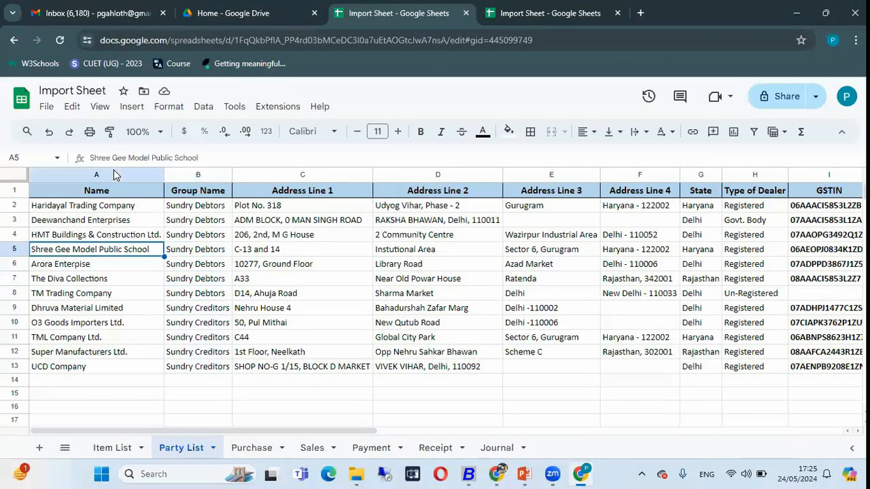
pyautogui.press('Up')
pyautogui.press('Up')
pyautogui.press('Up')
# Open the Haridayal Trading Company account in BUSY and compare its first address line with the Party List sheet in Chrome
pyautogui.hotkey('alt', 'Tab')
pyautogui.press('Down')
pyautogui.press('Down')
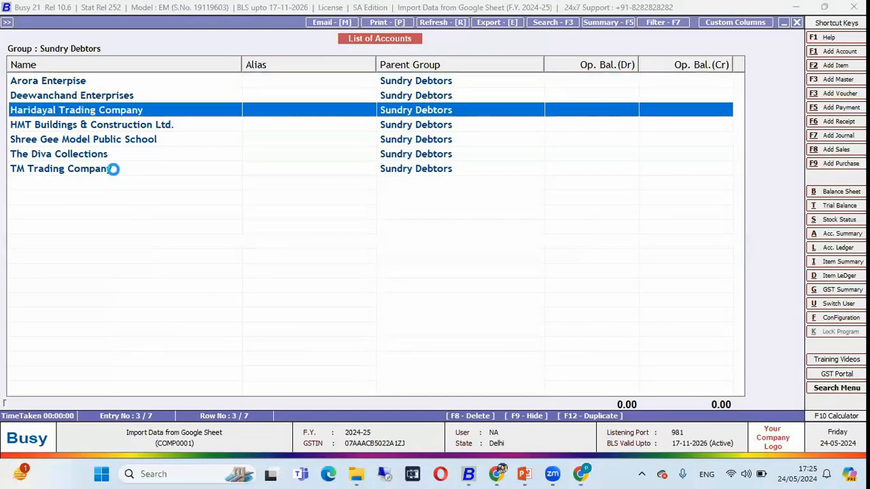
pyautogui.press('Return')
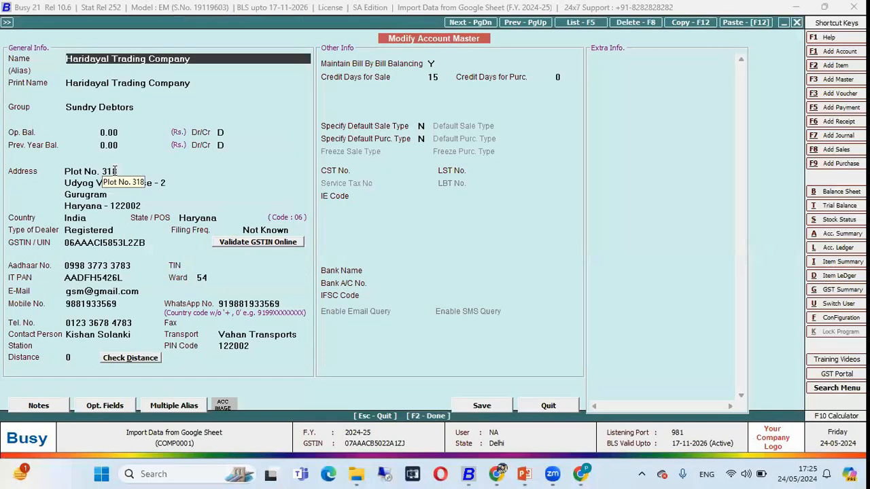
pyautogui.click(116, 170)
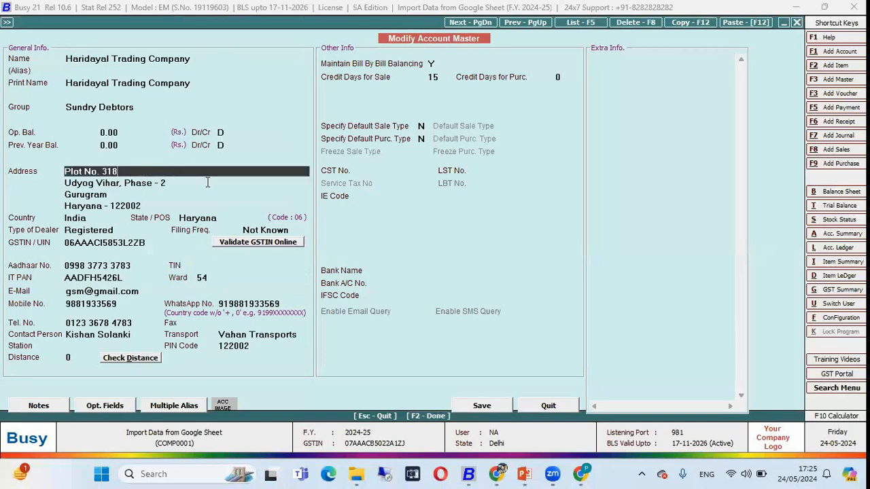
pyautogui.hotkey('alt', 'Tab')
pyautogui.click(312, 212)
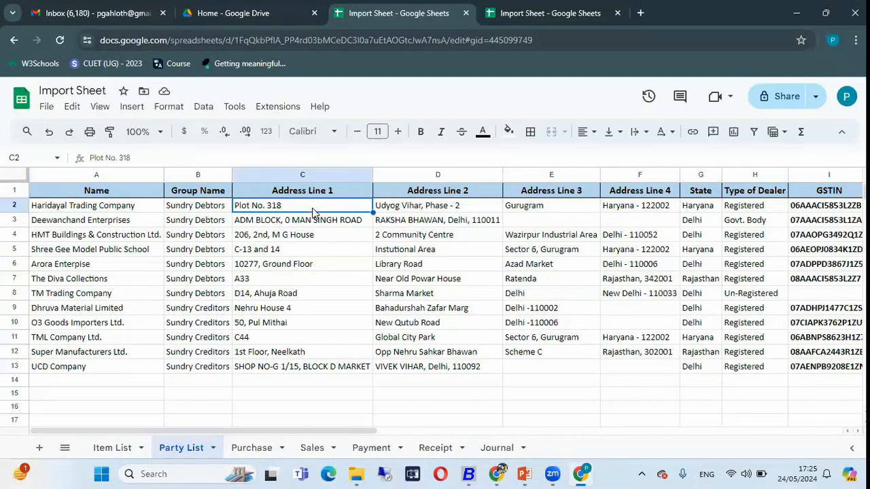
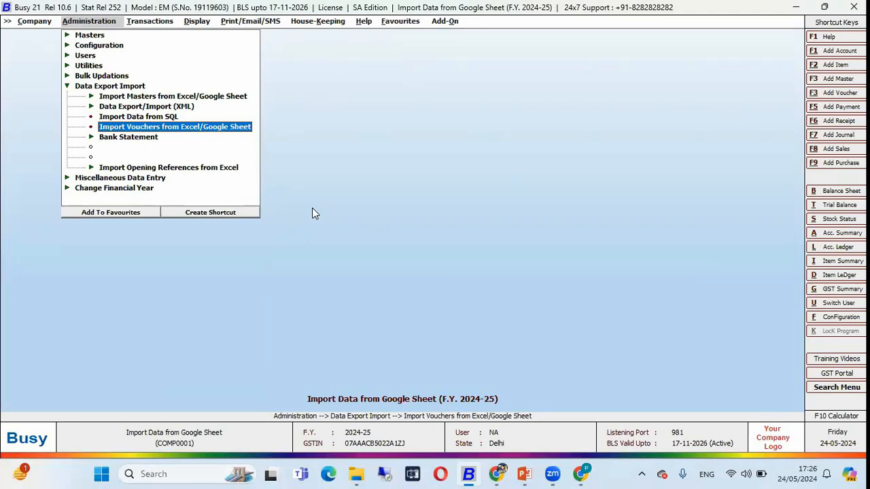
# Start the voucher import from Excel/Google Sheet with voucher type Purchase and open its format configuration
pyautogui.press('Return')
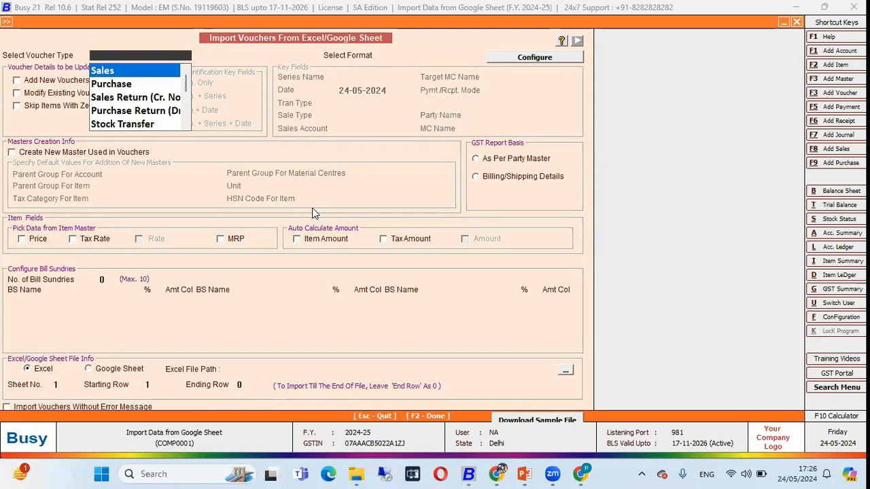
pyautogui.press('Down')
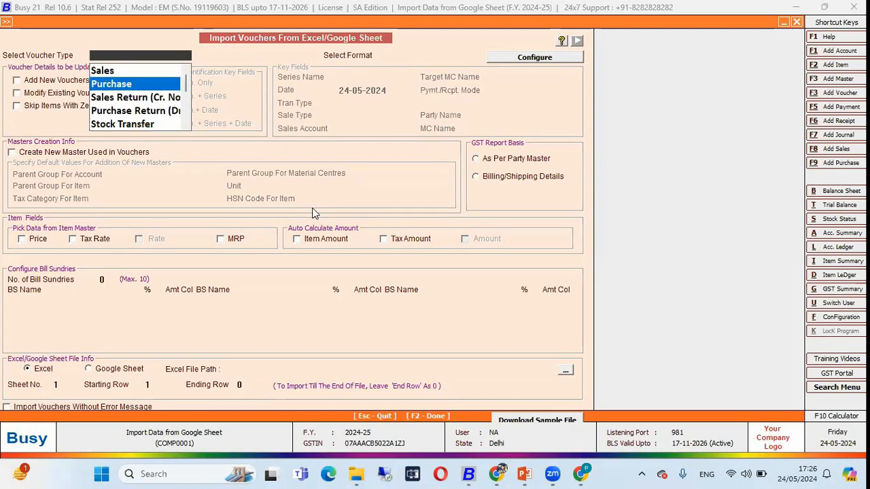
pyautogui.press('Return')
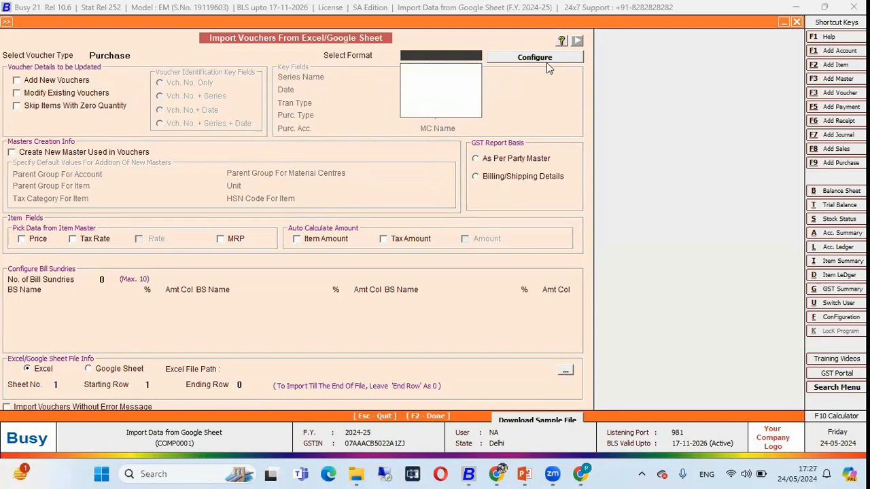
pyautogui.click(524, 58)
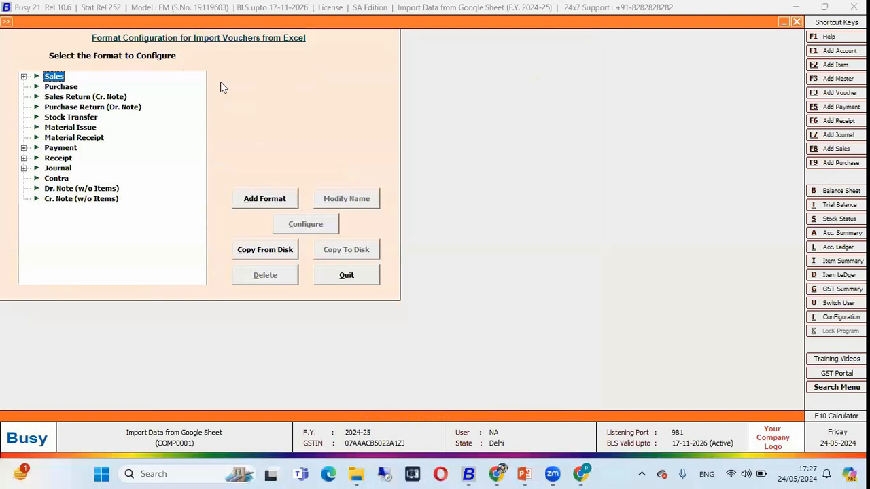
# Add a Purchase import format named "Purchase - 1" and open its configuration without the default components
pyautogui.click(59, 87)
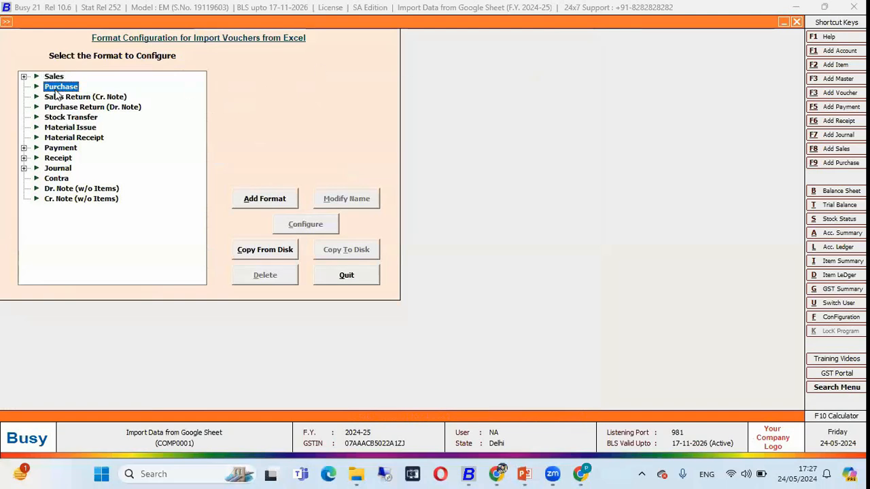
pyautogui.click(262, 204)
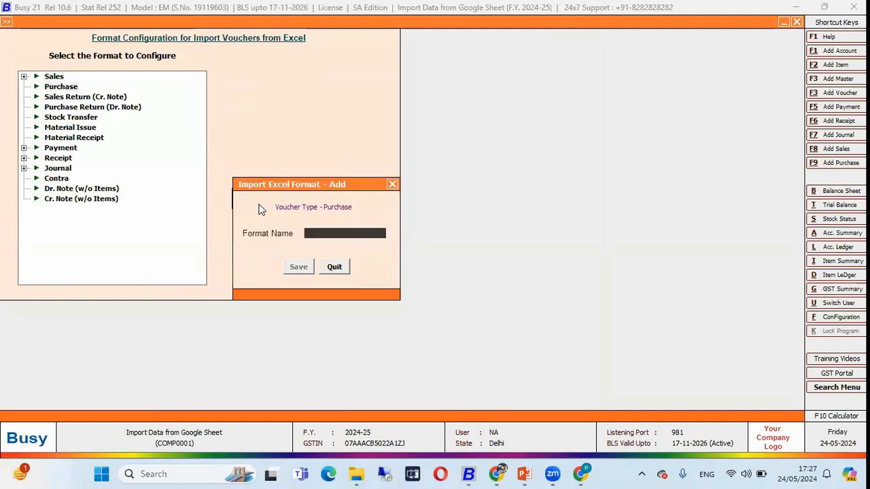
pyautogui.write('Purchase - 1')
pyautogui.press('Return')
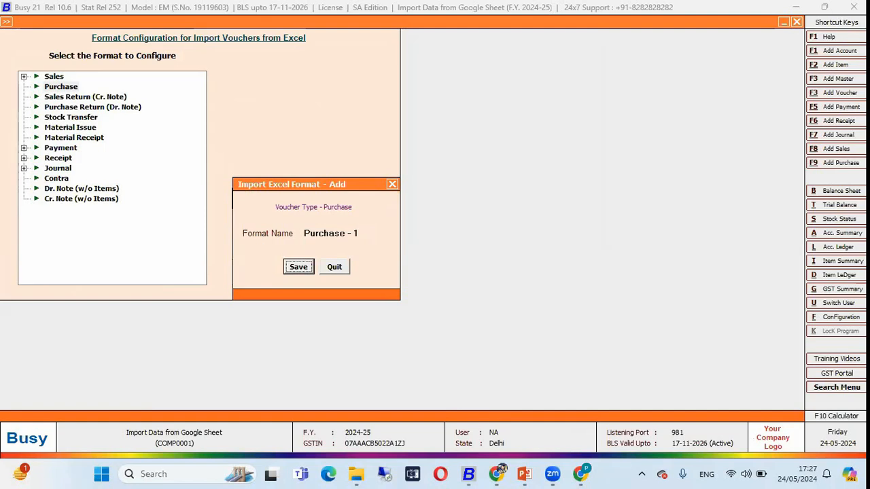
pyautogui.press('Return')
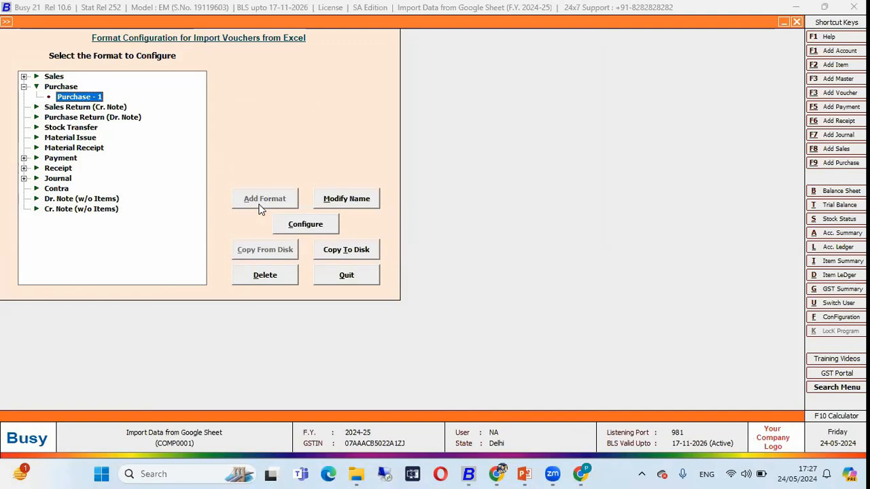
pyautogui.click(305, 226)
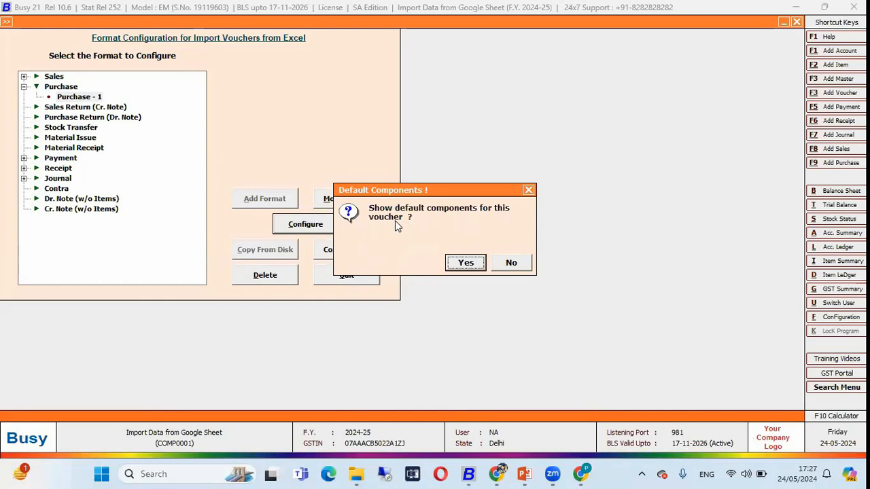
pyautogui.click(515, 263)
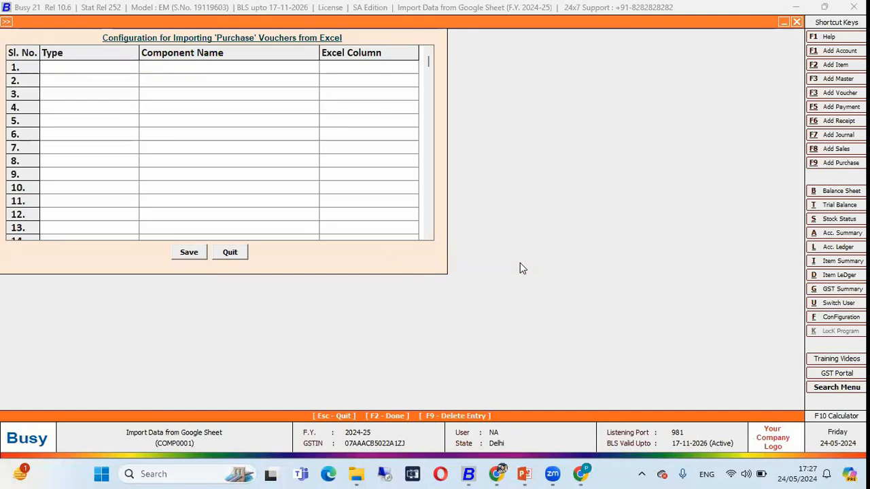
# Switch to the Import Sheet in Chrome and show its Purchase sheet
pyautogui.hotkey('alt', 'Tab')
pyautogui.hotkey('alt', 'Tab')
pyautogui.press('Tab')
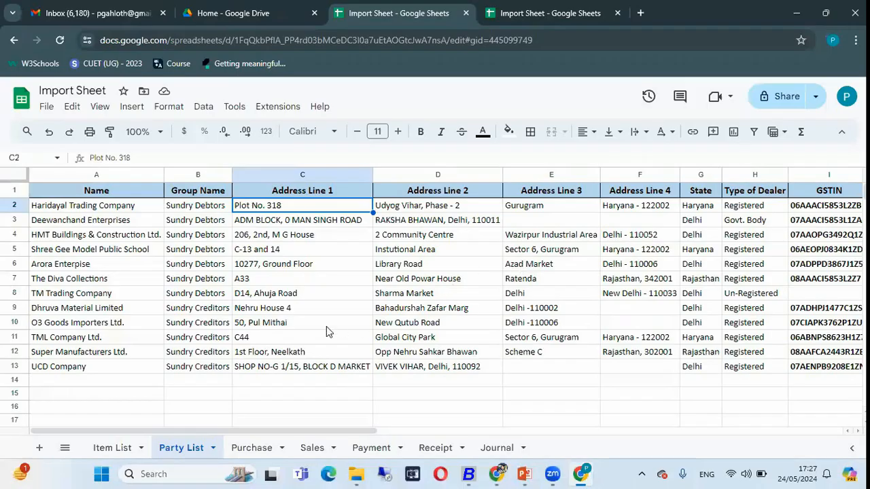
pyautogui.click(248, 445)
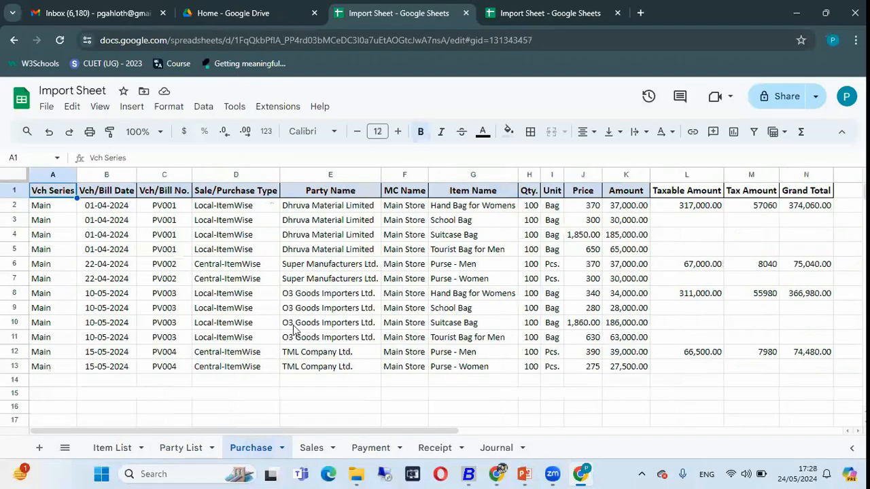
pyautogui.click(272, 251)
# Examine the Purchase sheet's columns one by one, from Vch Series in column A to Amount in column K
pyautogui.click(50, 176)
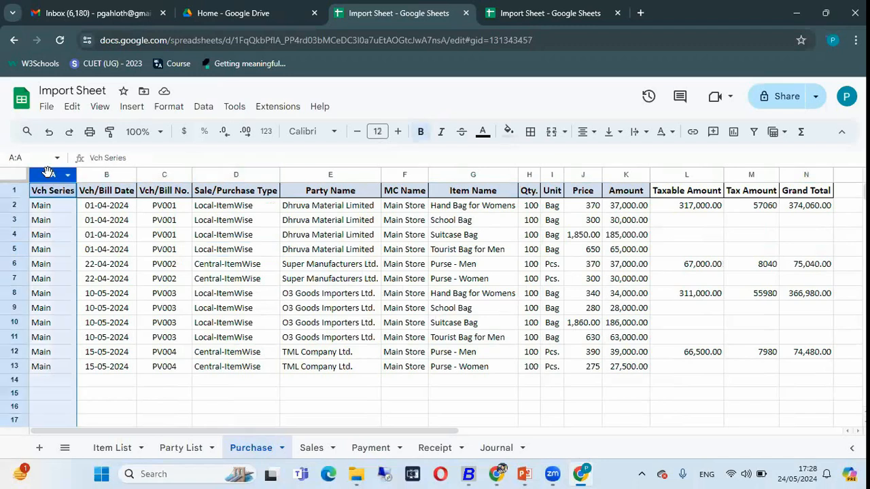
pyautogui.click(95, 175)
pyautogui.click(166, 172)
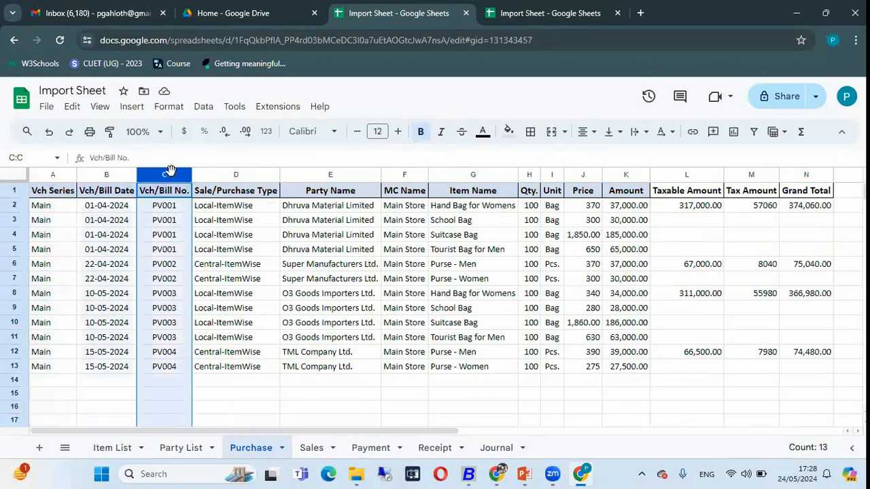
pyautogui.click(219, 175)
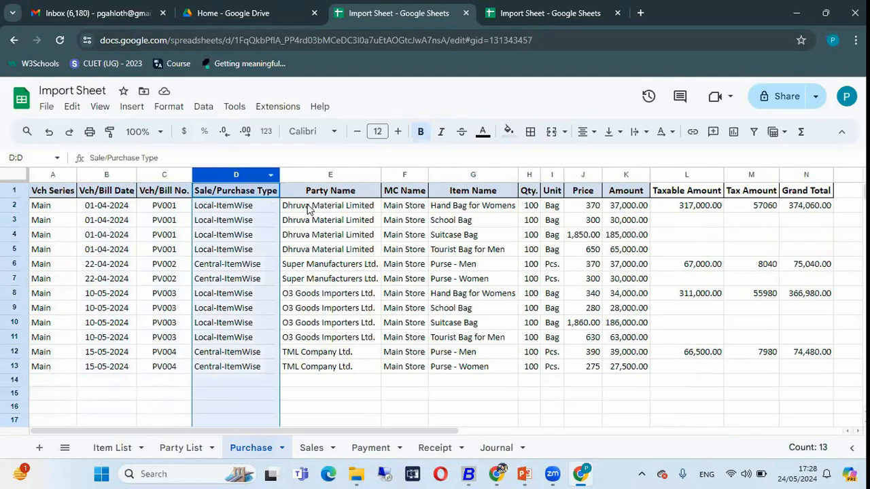
pyautogui.click(316, 179)
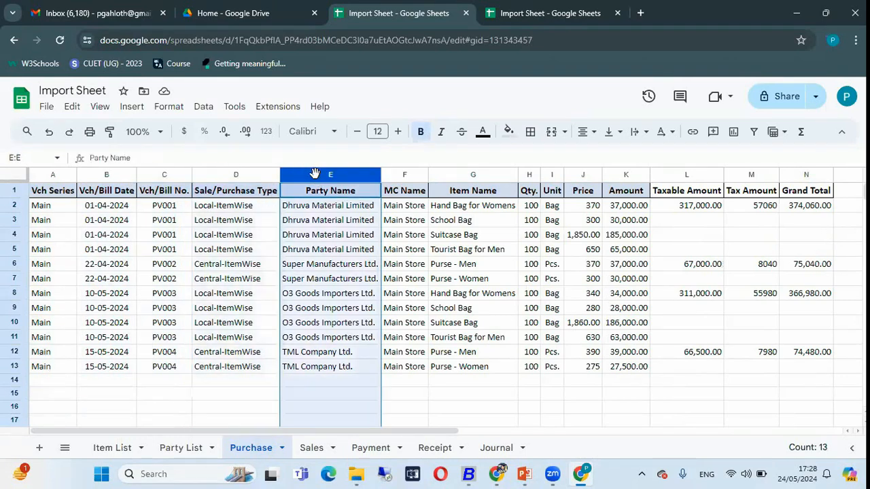
pyautogui.click(407, 178)
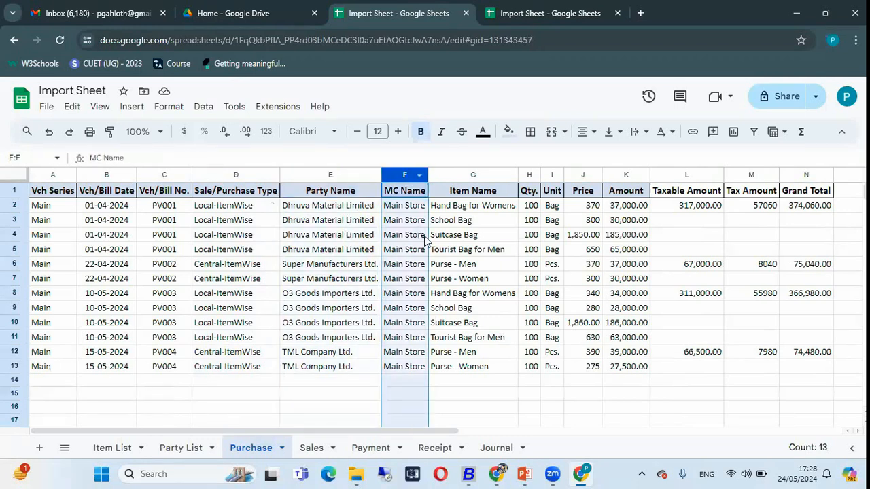
pyautogui.click(448, 175)
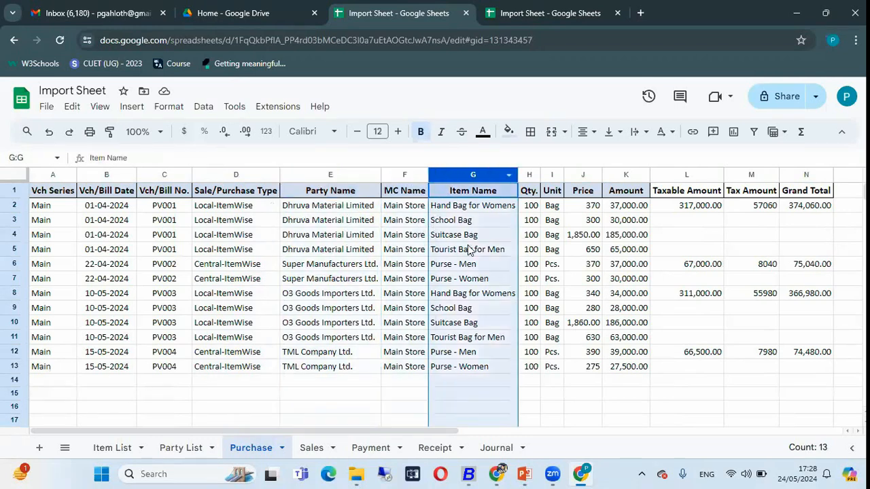
pyautogui.click(531, 176)
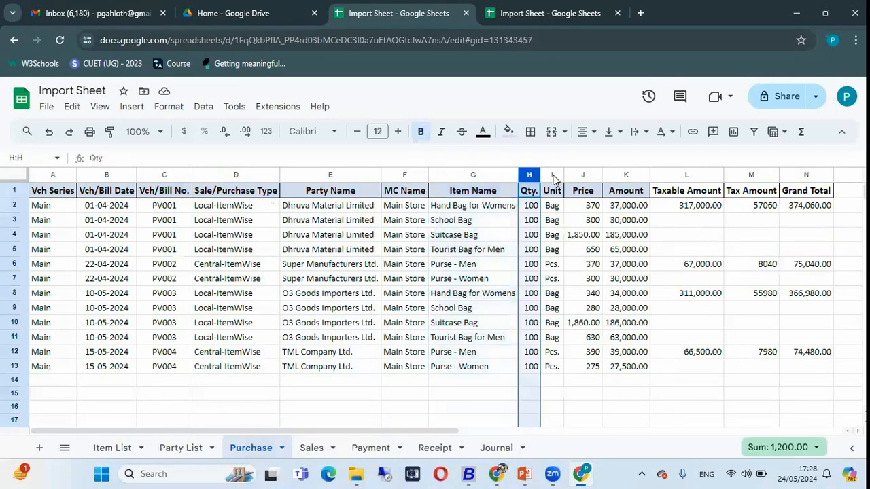
pyautogui.click(553, 175)
pyautogui.click(579, 177)
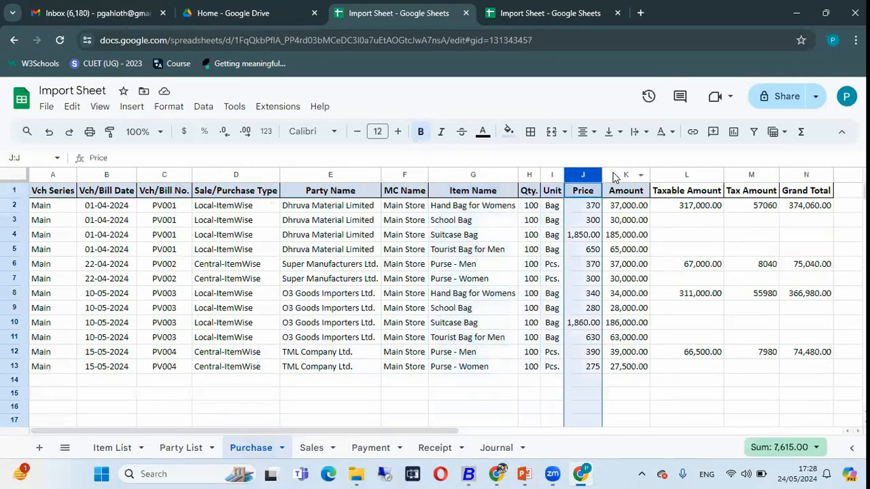
pyautogui.click(615, 177)
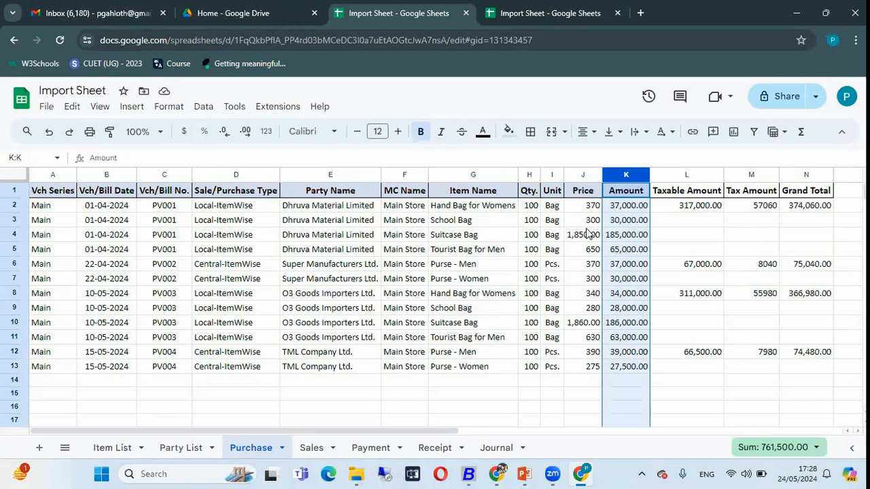
# Compare the item names of the first purchase voucher in rows 2 to 5 with the voucher numbers in those rows
pyautogui.click(431, 221)
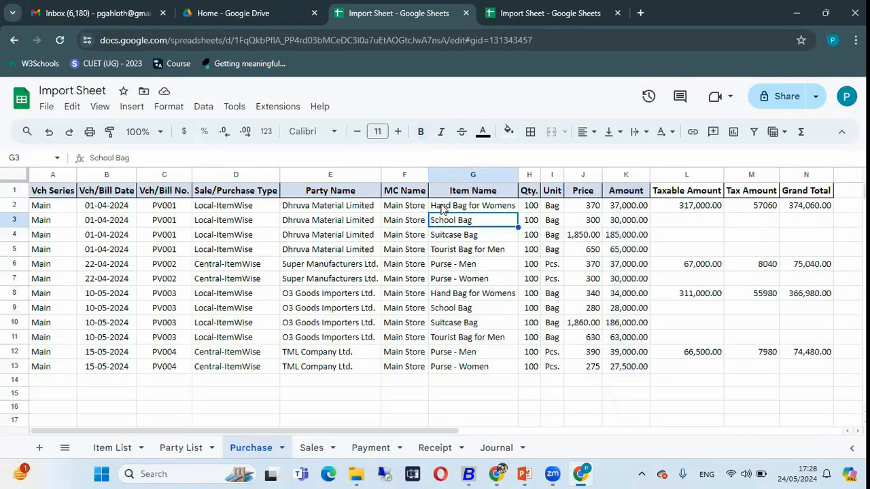
pyautogui.click(446, 210)
pyautogui.hotkey('shift', 'Down')
pyautogui.hotkey('shift', 'Down')
pyautogui.hotkey('shift', 'Down')
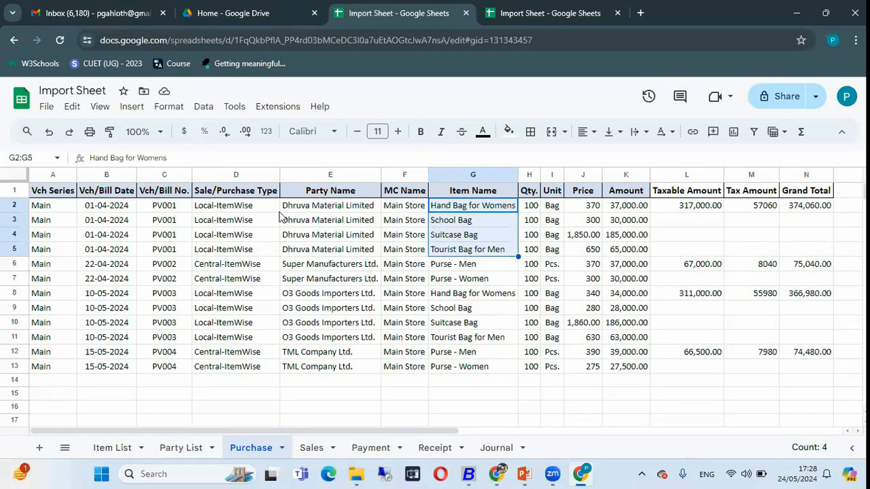
pyautogui.moveTo(174, 207); pyautogui.dragTo(175, 253)
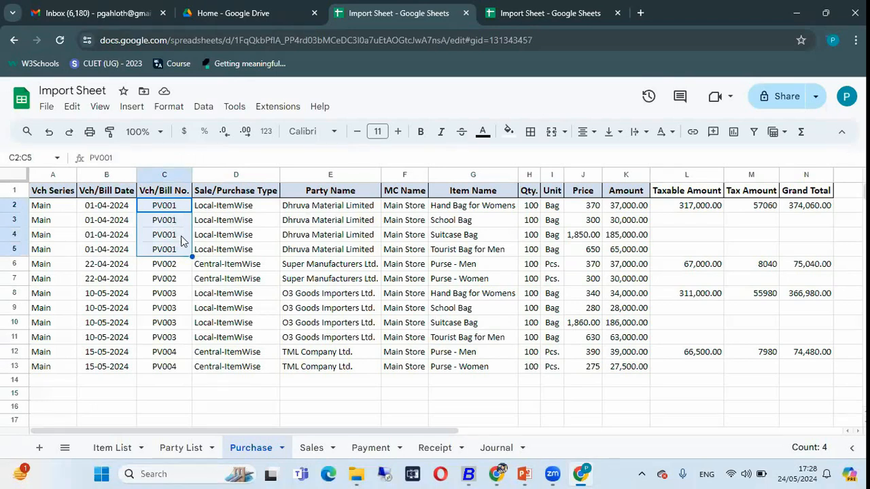
pyautogui.click(461, 211)
pyautogui.hotkey('shift', 'Down')
pyautogui.hotkey('shift', 'Down')
pyautogui.hotkey('shift', 'Down')
# Check the first voucher's party name in row 2 and the voucher dates and numbers in cells B2:C5
pyautogui.press('Left')
pyautogui.press('Left')
pyautogui.press('Left')
pyautogui.press('Right')
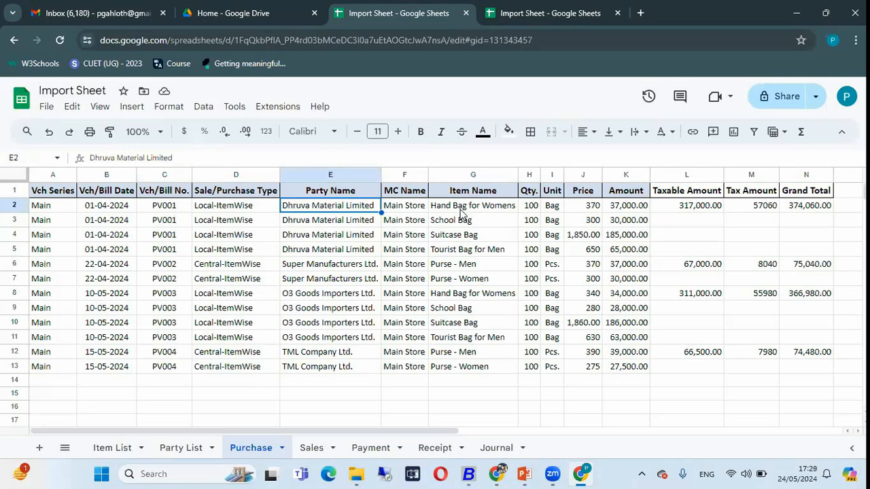
pyautogui.press('Left')
pyautogui.press('Left')
pyautogui.press('Left')
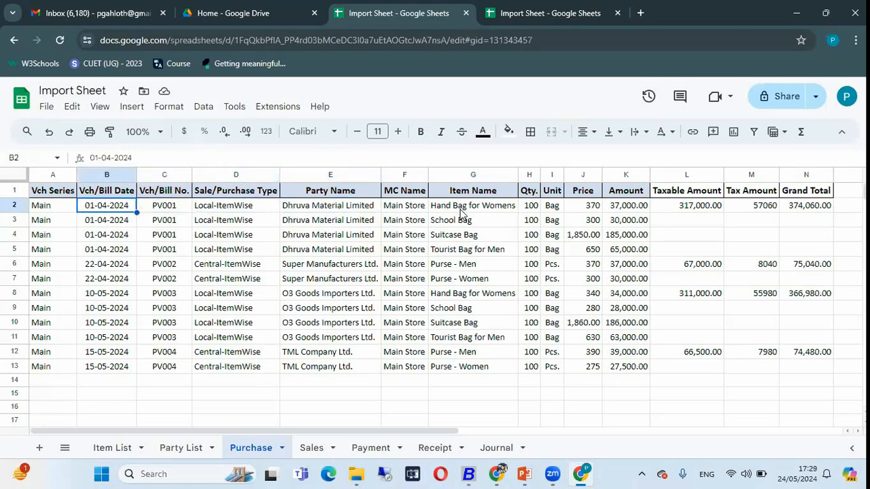
pyautogui.press('Right')
pyautogui.press('Left')
pyautogui.hotkey('shift', 'Right')
pyautogui.hotkey('shift', 'Down')
pyautogui.hotkey('shift', 'Down')
pyautogui.hotkey('shift', 'Down')
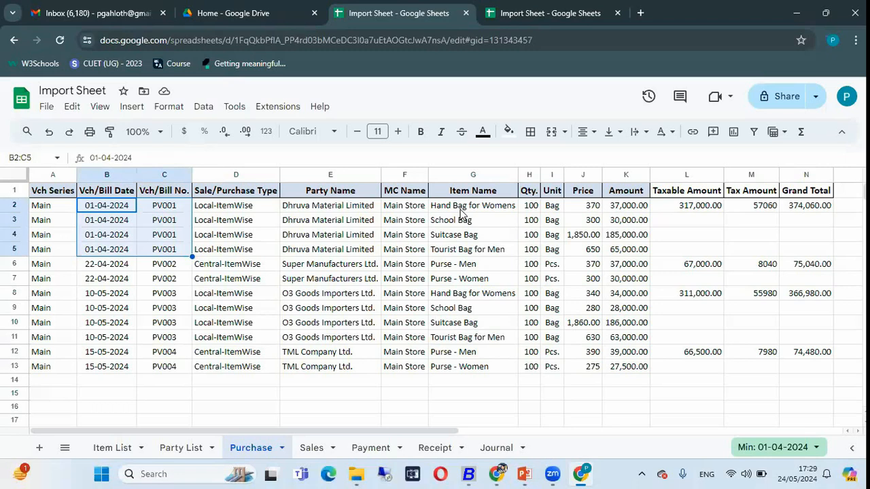
# Check the last voucher's number in row 12 and go down the Vch/Bill Date column through the following vouchers
pyautogui.click(172, 353)
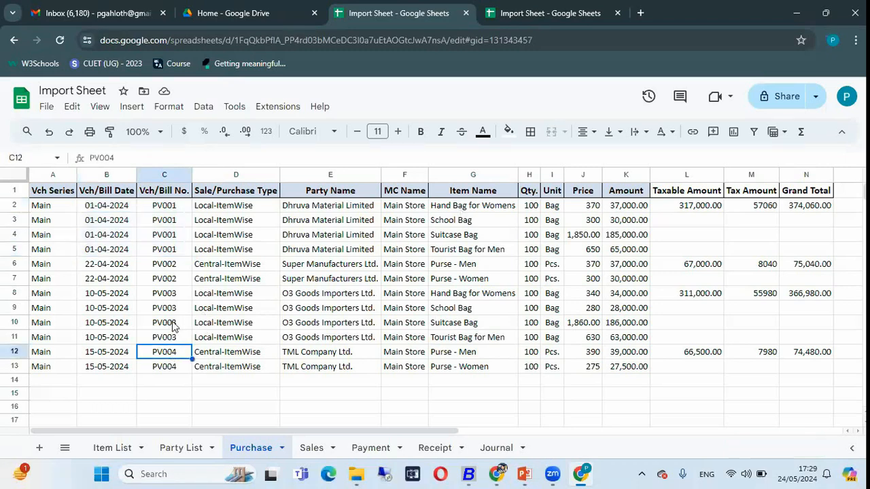
pyautogui.click(109, 235)
pyautogui.press('Down')
pyautogui.press('Down')
pyautogui.press('Down')
pyautogui.press('Down')
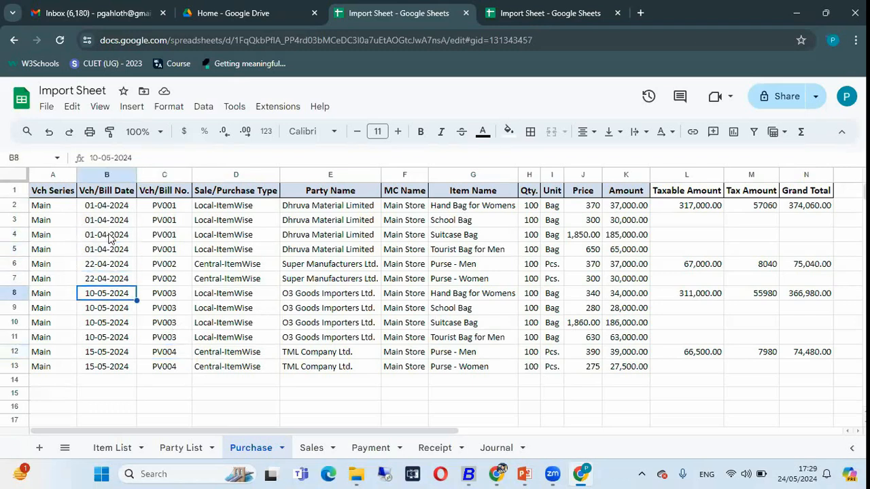
pyautogui.press('Down')
pyautogui.press('Down')
pyautogui.press('Down')
pyautogui.press('Down')
pyautogui.press('Down')
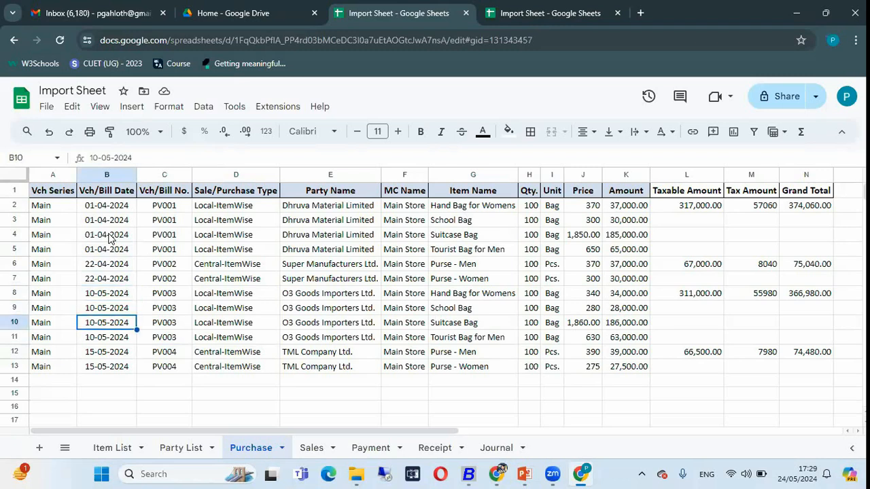
pyautogui.press('Up')
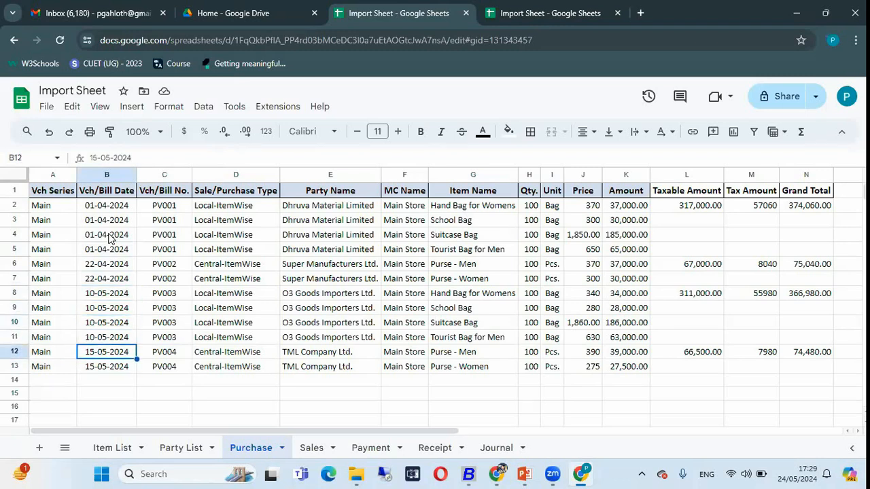
# Go through the Vch/Bill No. column to examine how the voucher numbers are assigned down to row 12
pyautogui.press('Right')
pyautogui.press('Right')
pyautogui.press('Up')
pyautogui.press('Up')
pyautogui.press('Up')
pyautogui.press('Up')
pyautogui.press('Left')
pyautogui.press('Up')
pyautogui.press('Up')
pyautogui.press('Up')
pyautogui.press('Up')
pyautogui.press('Up')
pyautogui.press('Down')
pyautogui.press('Down')
pyautogui.press('Down')
pyautogui.press('Down')
pyautogui.press('Down')
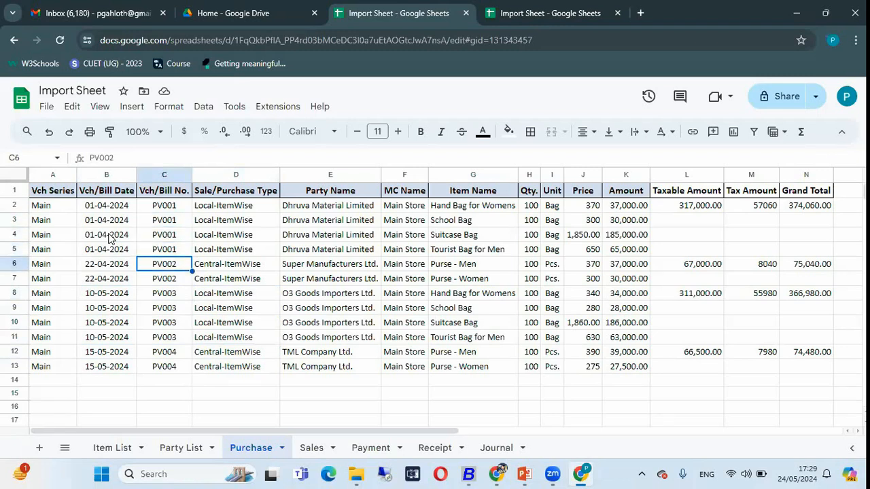
pyautogui.press('Down')
pyautogui.press('Down')
pyautogui.press('Down')
pyautogui.press('Down')
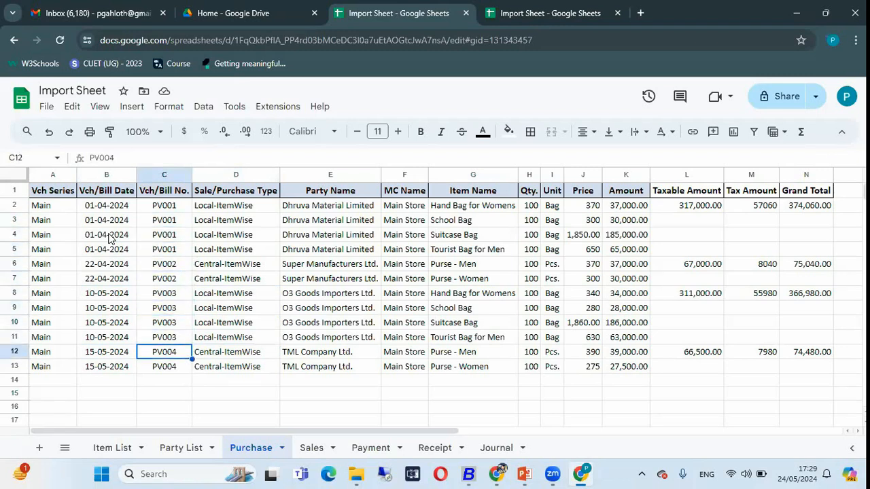
# Examine the purchase type and neighbouring columns in row 12, and go up the Item Name column to School Bag
pyautogui.press('Right')
pyautogui.press('Right')
pyautogui.press('Right')
pyautogui.press('Right')
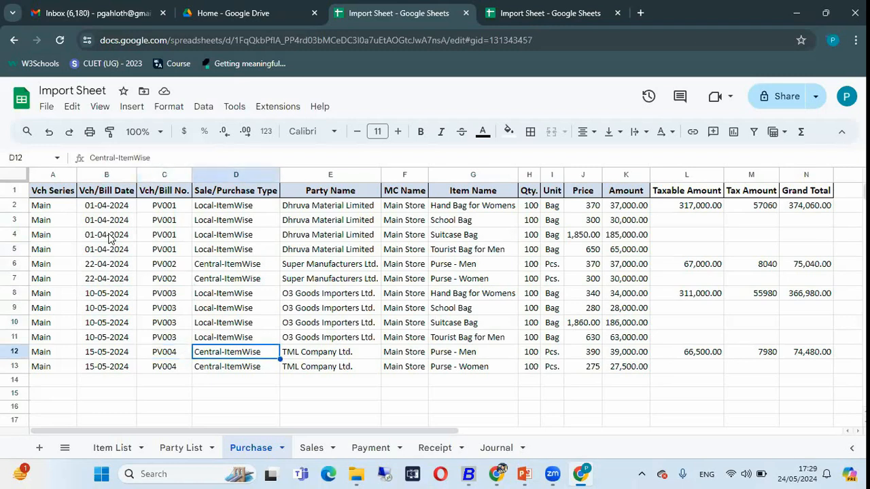
pyautogui.press('Up')
pyautogui.press('Up')
pyautogui.press('Up')
pyautogui.press('Up')
pyautogui.press('Up')
pyautogui.press('Up')
pyautogui.press('Up')
pyautogui.press('Up')
pyautogui.press('Up')
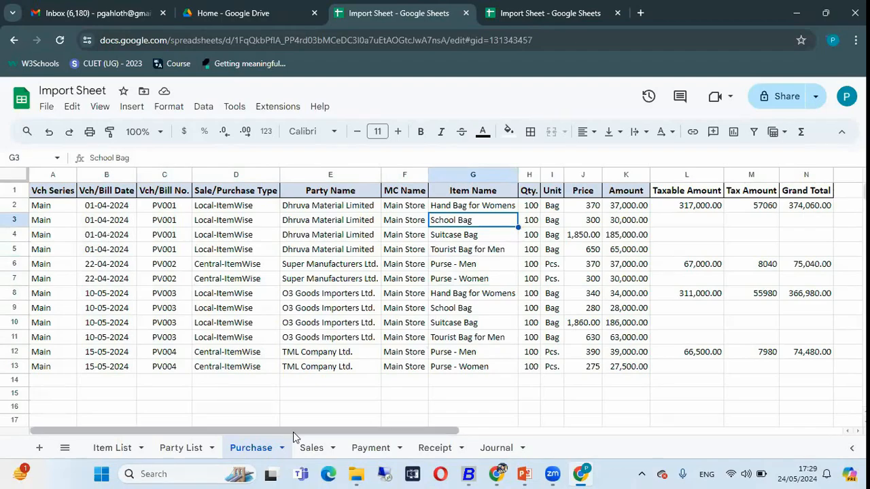
# Switch to BUSY and map the header field VCH_SERIES in row 1 to Excel column A, matching the sheet's Vch Series column
pyautogui.click(468, 474)
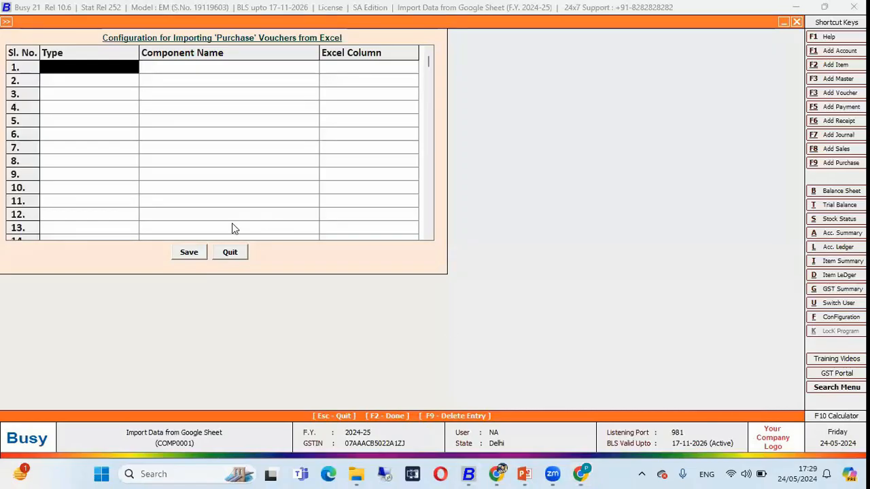
pyautogui.hotkey('alt', 'Tab')
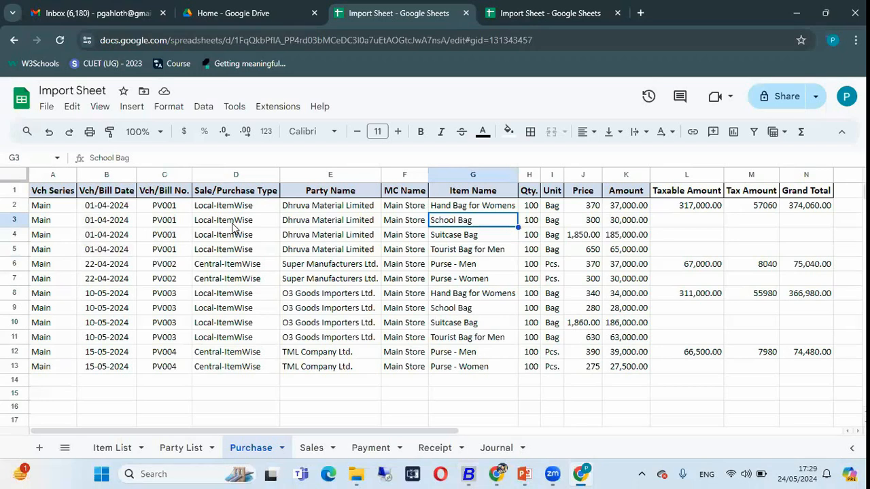
pyautogui.click(48, 206)
pyautogui.click(47, 174)
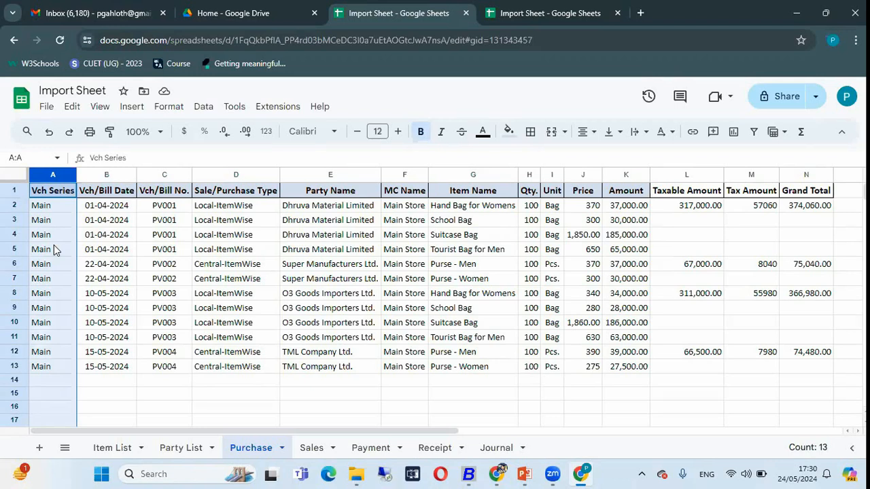
pyautogui.hotkey('alt', 'Tab')
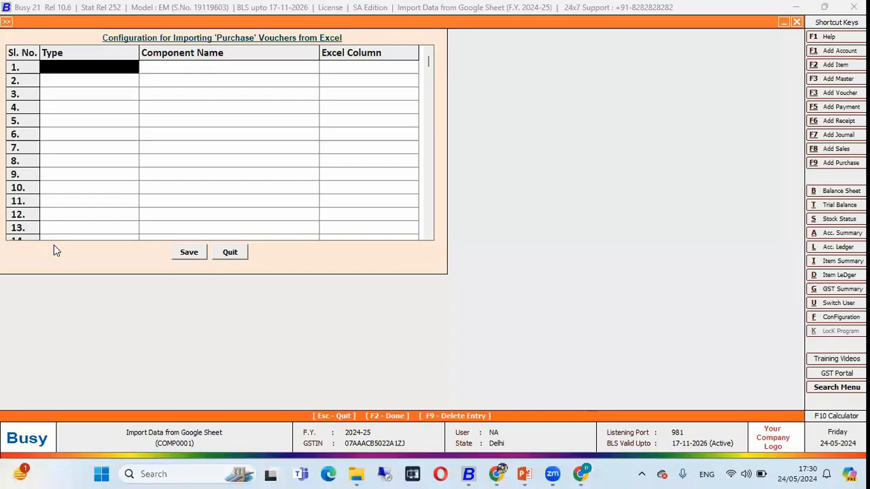
pyautogui.press('space')
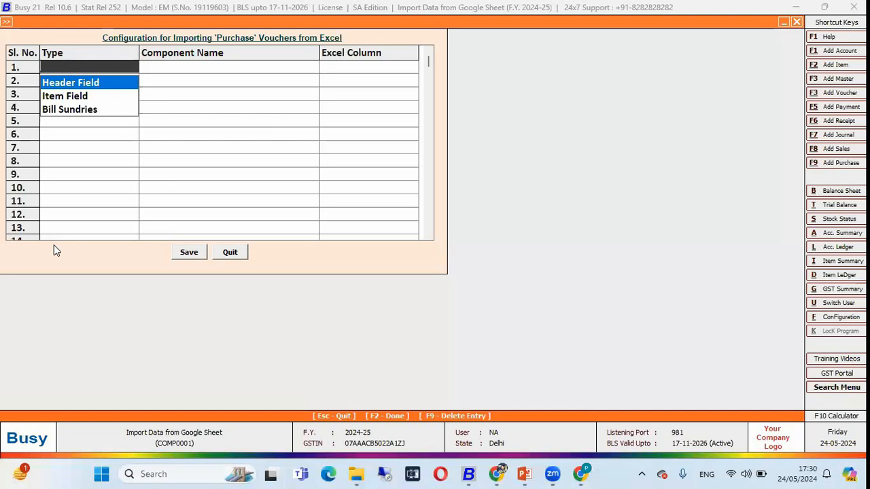
pyautogui.press('Return')
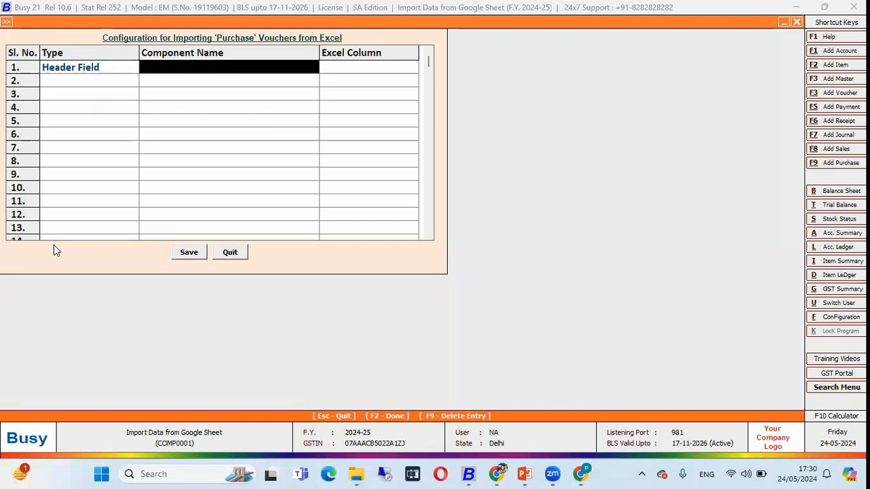
pyautogui.write('series')
pyautogui.press('Return')
pyautogui.press('Return')
# Map the header field VCH/BILL_DATE in row 2 to Excel column B, matching the sheet's Vch/Bill Date column
pyautogui.hotkey('alt', 'Tab')
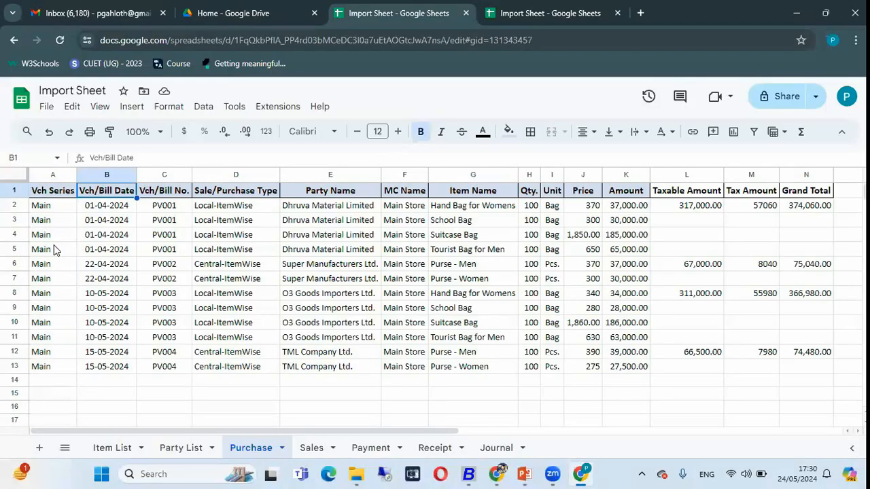
pyautogui.hotkey('alt', 'Tab')
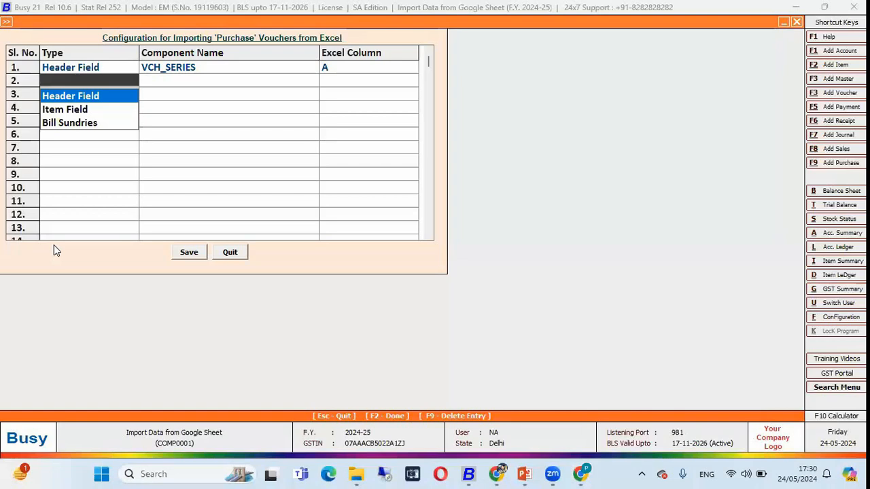
pyautogui.press('Return')
pyautogui.write('dea')
pyautogui.press('BackSpace')
pyautogui.press('BackSpace')
pyautogui.write('ate')
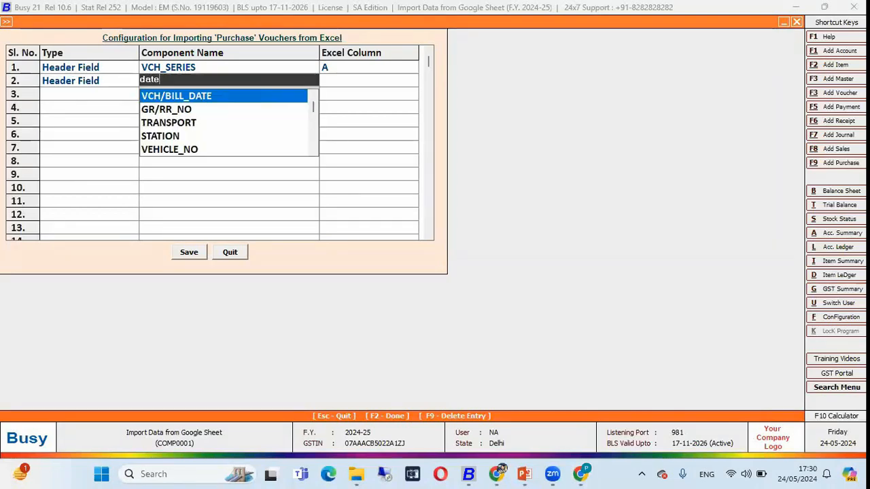
pyautogui.press('Return')
pyautogui.write('b')
pyautogui.press('Return')
pyautogui.press('Return')
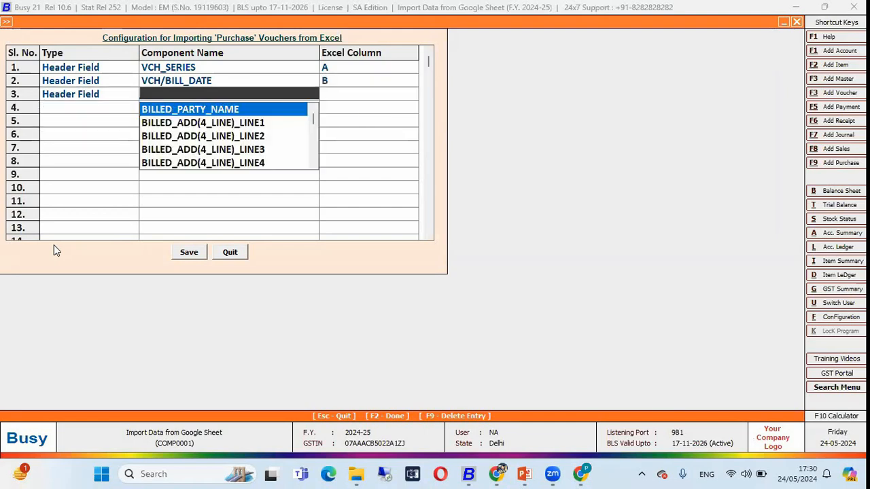
# Map the header fields VCH/BILL_NO in row 3 to Excel column C and SALE/PURC_TYPE in row 4 to column D
pyautogui.hotkey('alt', 'Tab')
pyautogui.click(150, 174)
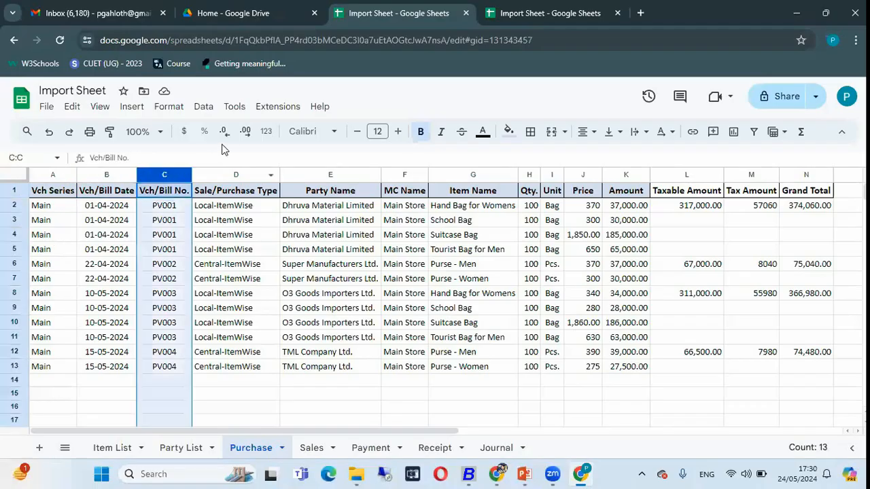
pyautogui.hotkey('alt', 'Tab')
pyautogui.hotkey('alt', 'Tab')
pyautogui.click(236, 175)
pyautogui.hotkey('alt', 'Tab')
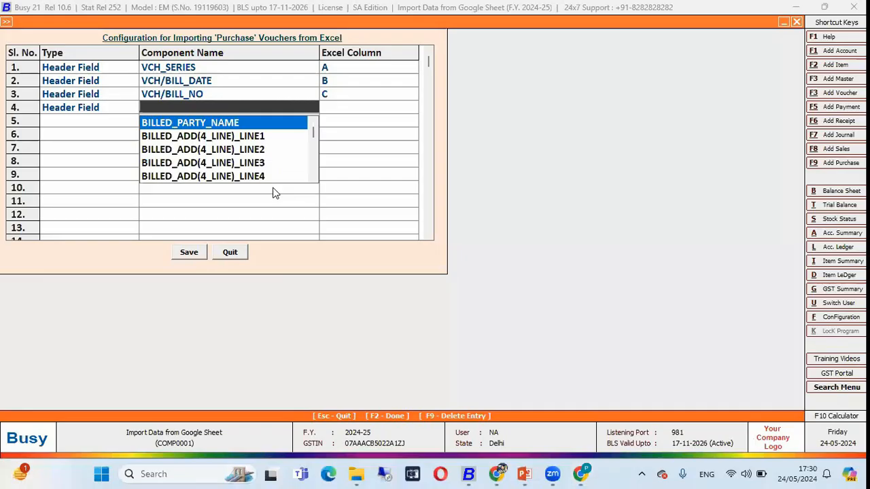
pyautogui.write('sal')
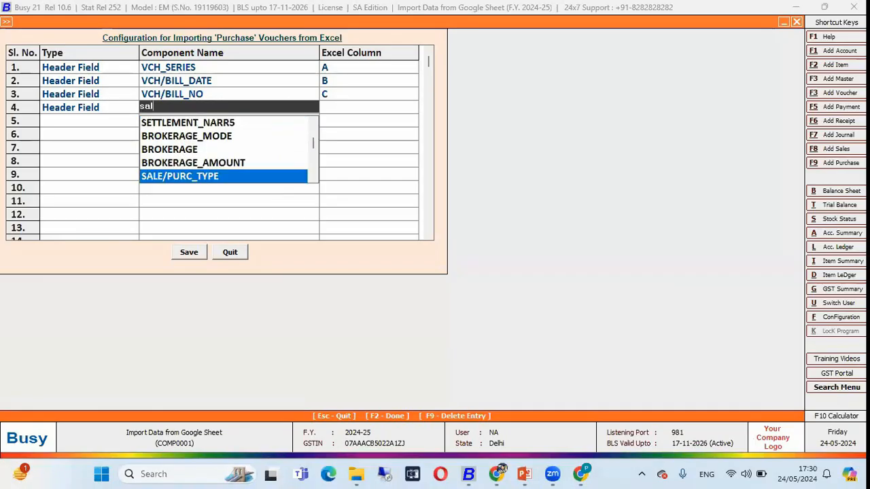
pyautogui.press('Return')
# Map the header field PARTY_NAME in row 5 to Excel column E, matching the sheet's Party Name column
pyautogui.hotkey('alt', 'Tab')
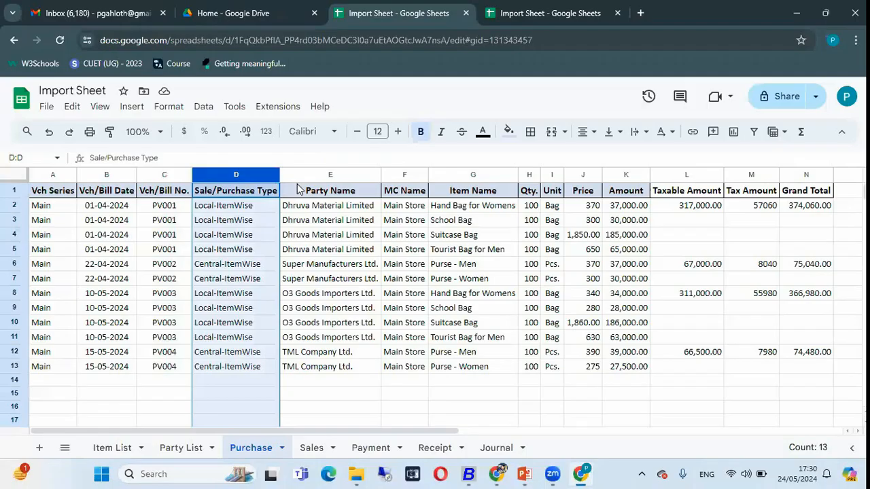
pyautogui.click(317, 175)
pyautogui.hotkey('alt', 'Tab')
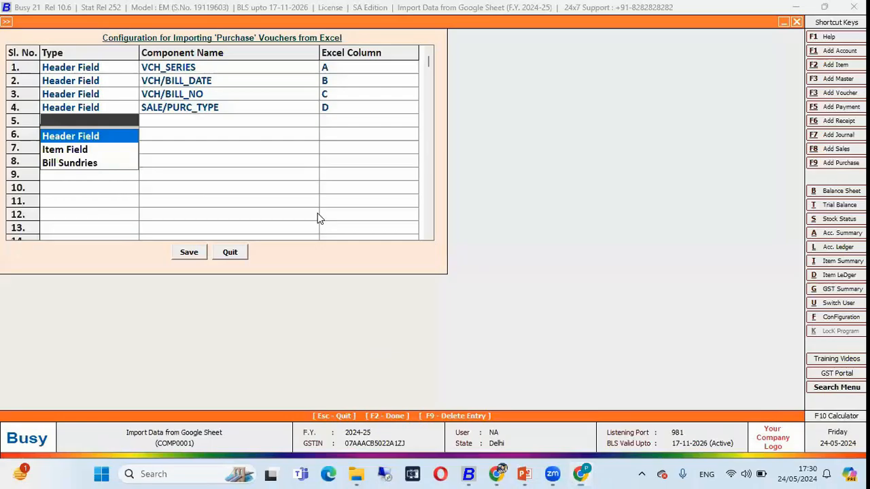
pyautogui.press('Return')
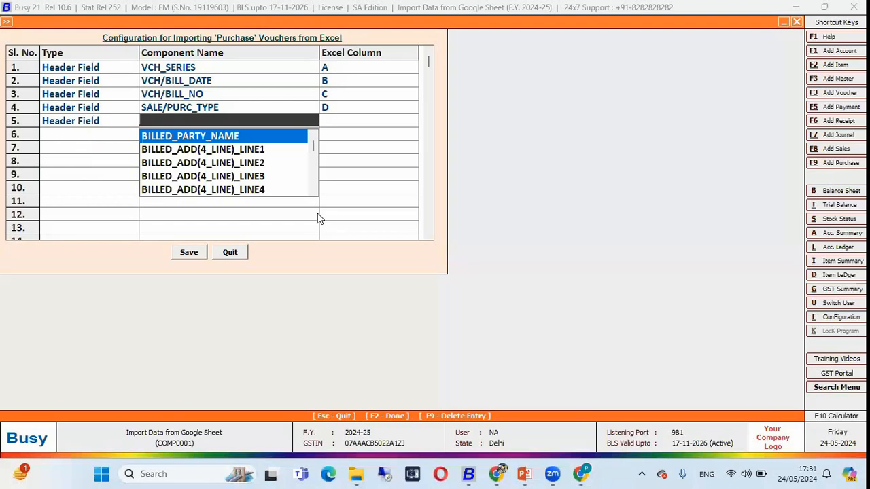
pyautogui.write('d')
pyautogui.press('BackSpace')
pyautogui.hotkey('alt', 'Tab')
# Add the header field MC_NAME in row 6 for Excel column F, matching the sheet's MC Name column
pyautogui.hotkey('alt', 'Tab')
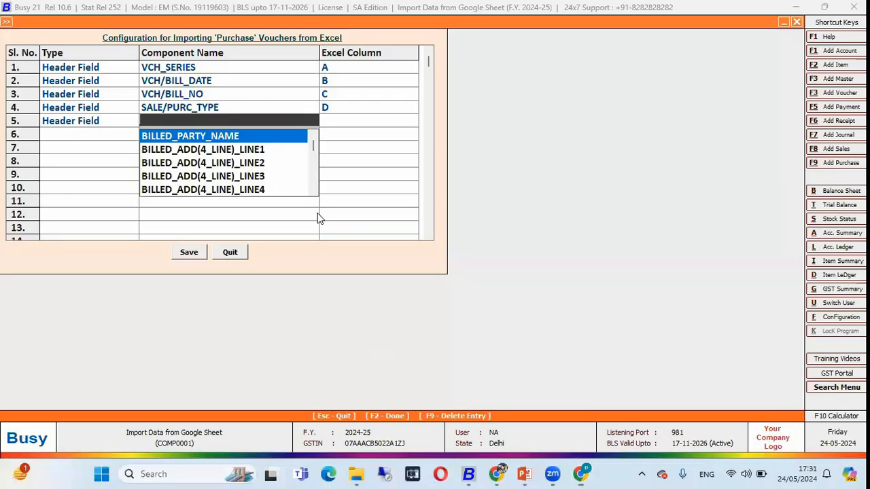
pyautogui.write('pa')
pyautogui.press('Return')
pyautogui.write('e')
pyautogui.press('Return')
pyautogui.hotkey('alt', 'Tab')
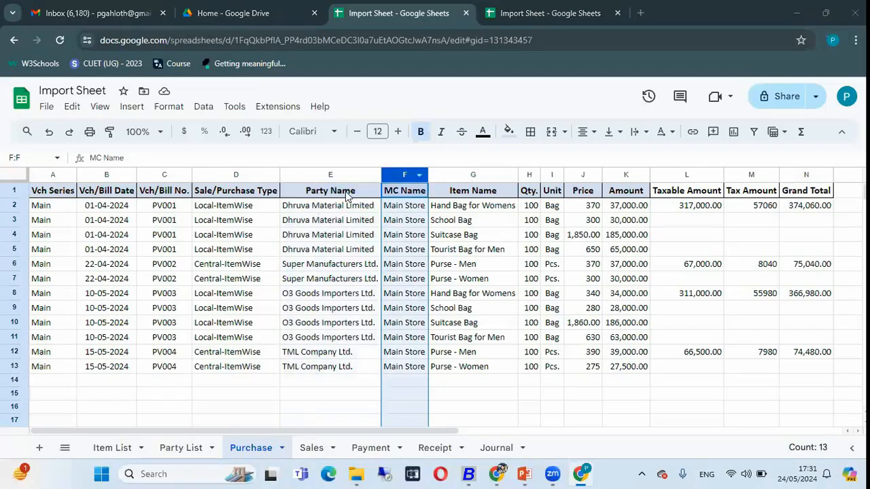
pyautogui.hotkey('alt', 'Tab')
pyautogui.write('mc')
pyautogui.press('Return')
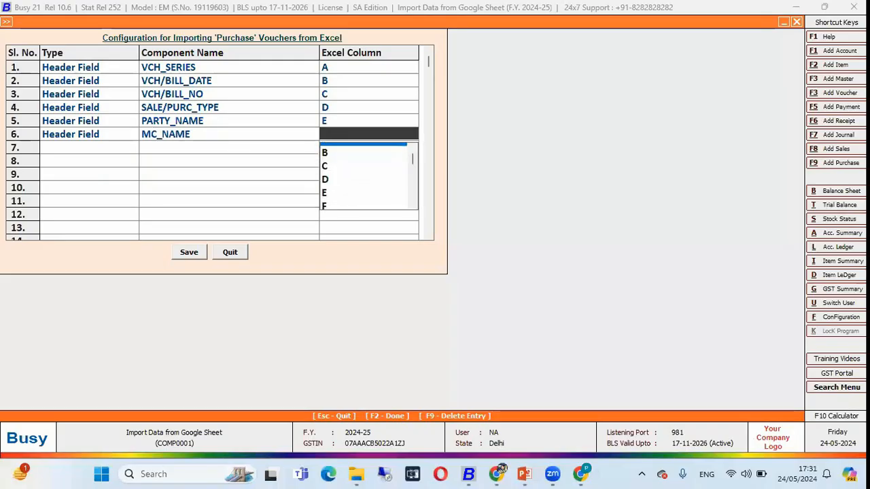
# Map the item field ITEM_NAME in row 7 to Excel column G, matching the sheet's Item Name column
pyautogui.hotkey('alt', 'Tab')
pyautogui.click(473, 205)
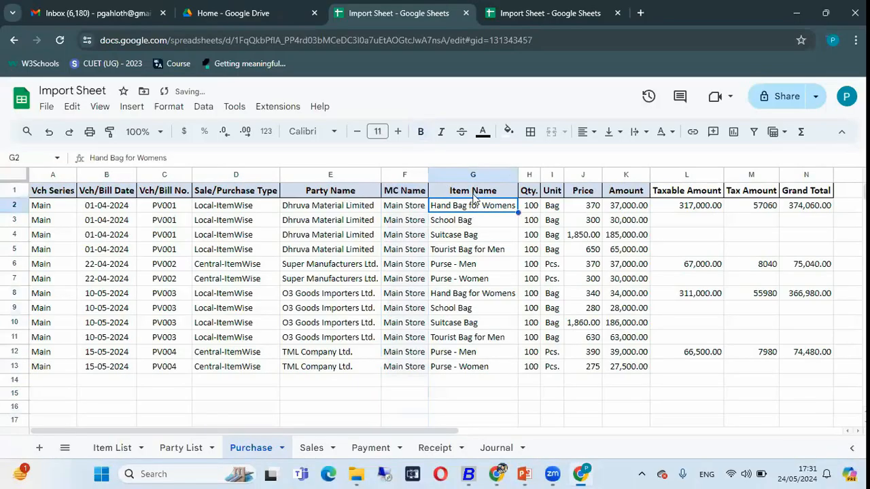
pyautogui.click(473, 175)
pyautogui.hotkey('alt', 'Tab')
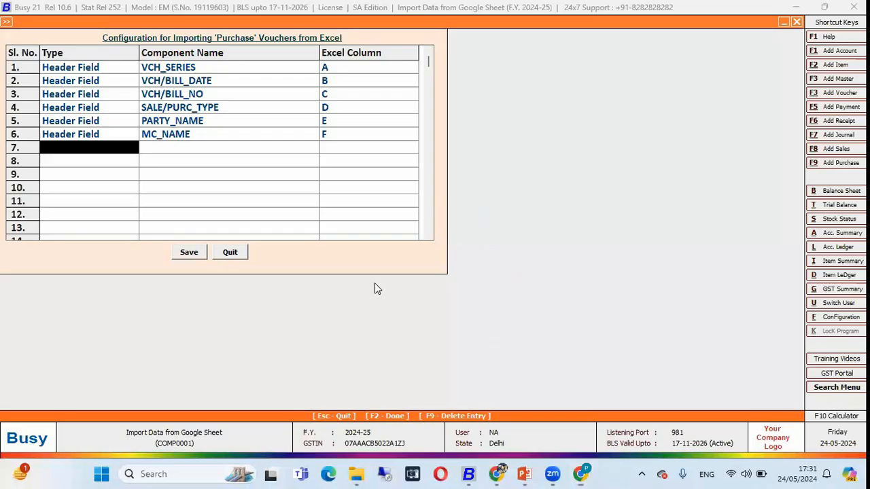
pyautogui.press('Down')
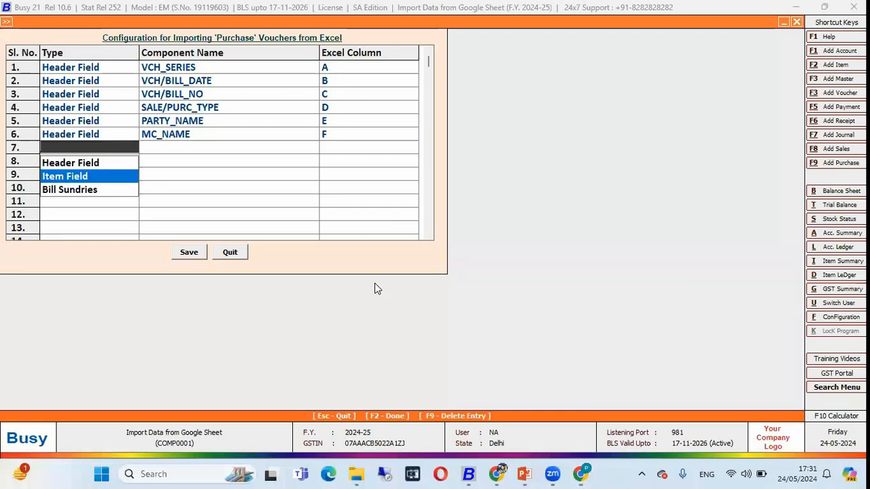
pyautogui.press('Return')
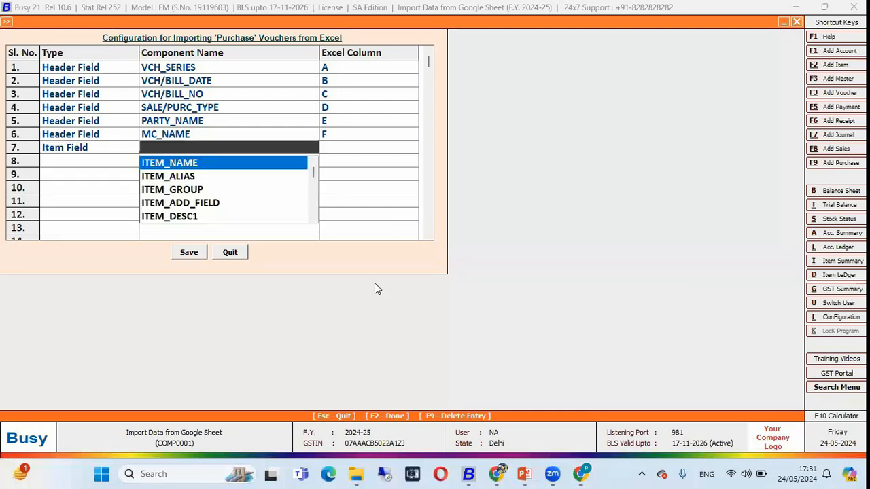
pyautogui.press('Return')
pyautogui.hotkey('alt', 'Tab')
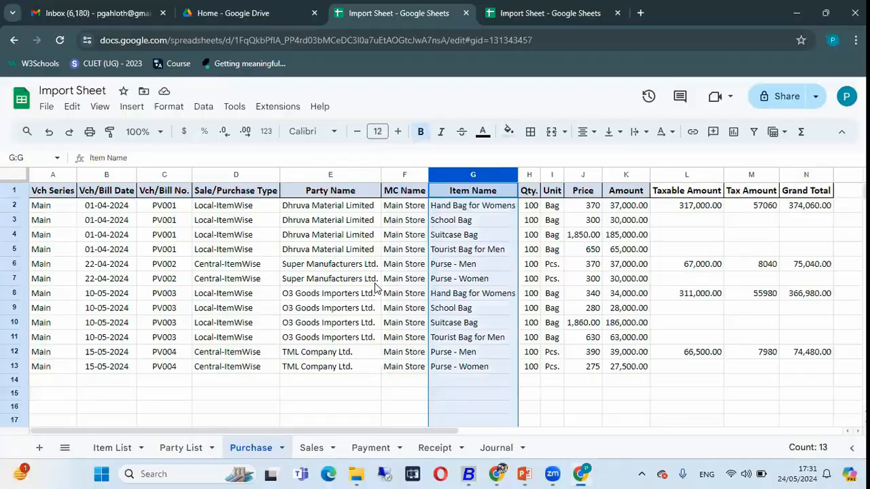
pyautogui.hotkey('alt', 'Tab')
# Map the item field QUANTITY in row 8 to Excel column H, matching the sheet's Qty. column
pyautogui.hotkey('alt', 'Tab')
pyautogui.click(529, 175)
pyautogui.hotkey('alt', 'Tab')
pyautogui.press('Return')
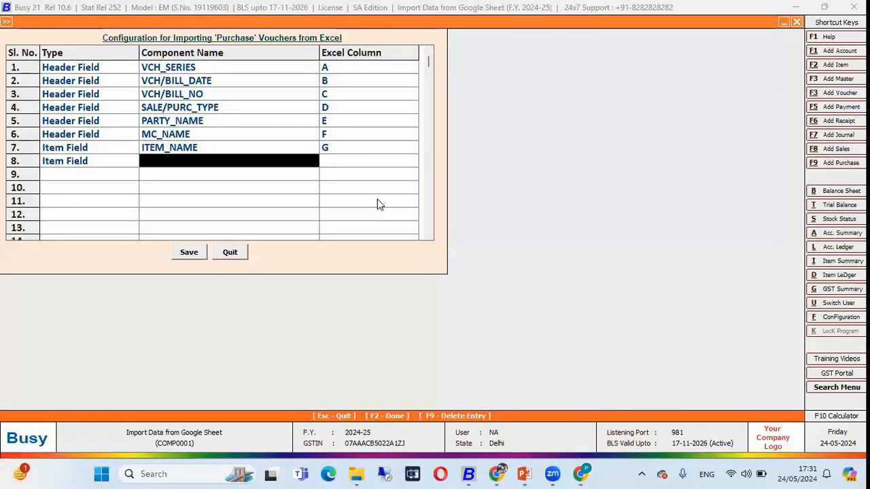
pyautogui.write('quan')
pyautogui.press('Return')
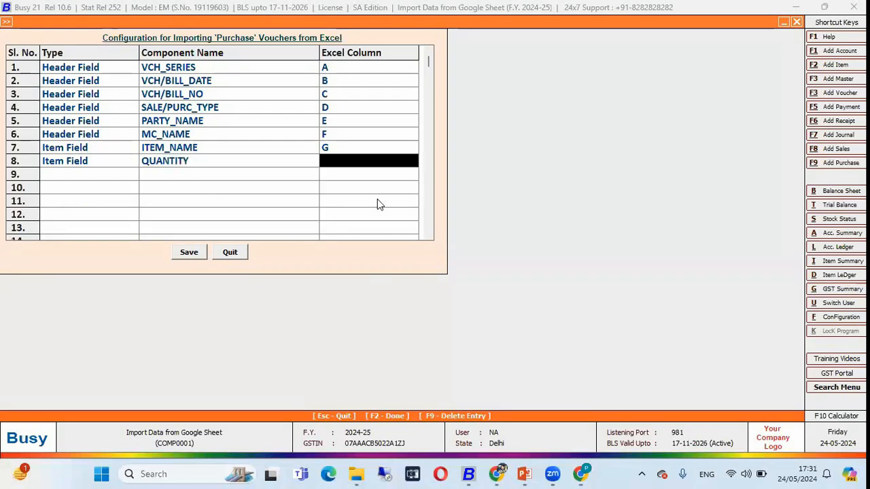
pyautogui.hotkey('alt', 'Tab')
# Map the item fields UNIT in row 9 to Excel column I and PRICE in row 10 to column J
pyautogui.hotkey('alt', 'Tab')
pyautogui.write('h')
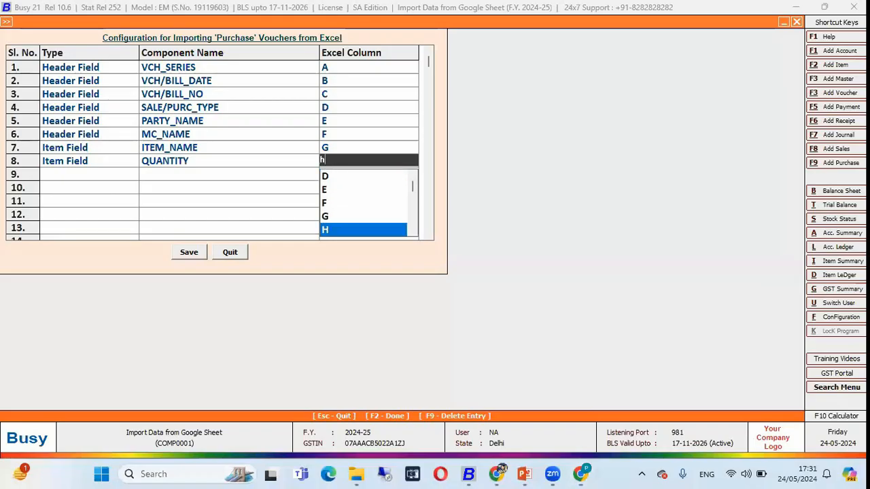
pyautogui.hotkey('alt', 'Tab')
pyautogui.click(553, 176)
pyautogui.hotkey('alt', 'Tab')
pyautogui.press('Return')
pyautogui.write('i')
pyautogui.hotkey('alt', 'Tab')
pyautogui.click(575, 175)
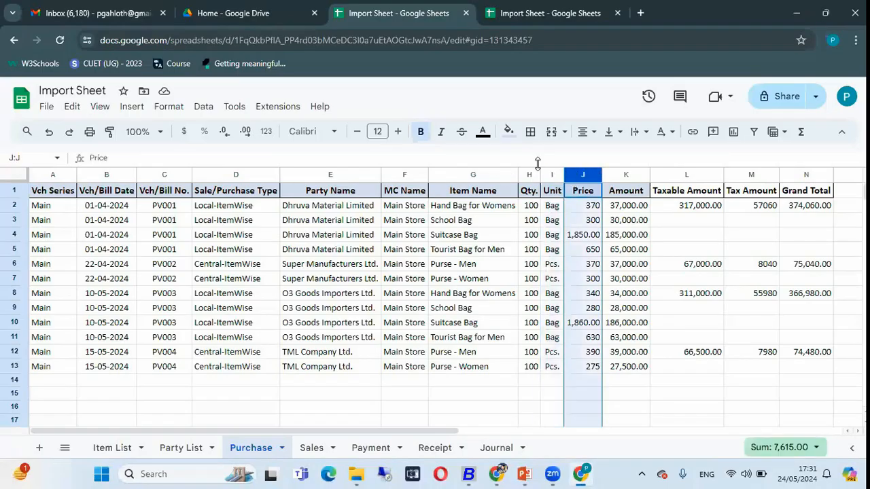
# Map the item field AMOUNT in row 11 to Excel column K and save the Purchase import configuration
pyautogui.hotkey('alt', 'Tab')
pyautogui.press('Return')
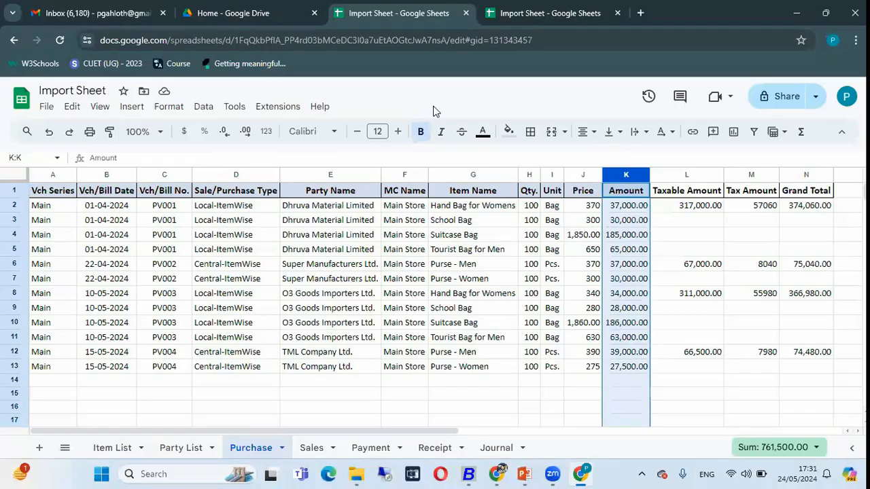
pyautogui.hotkey('alt', 'Tab')
pyautogui.press('Return')
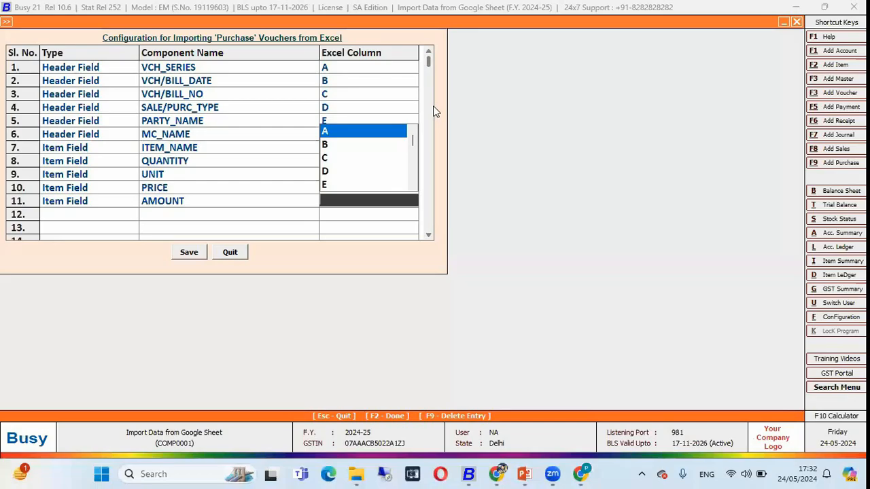
pyautogui.write('k')
pyautogui.hotkey('alt', 'Tab')
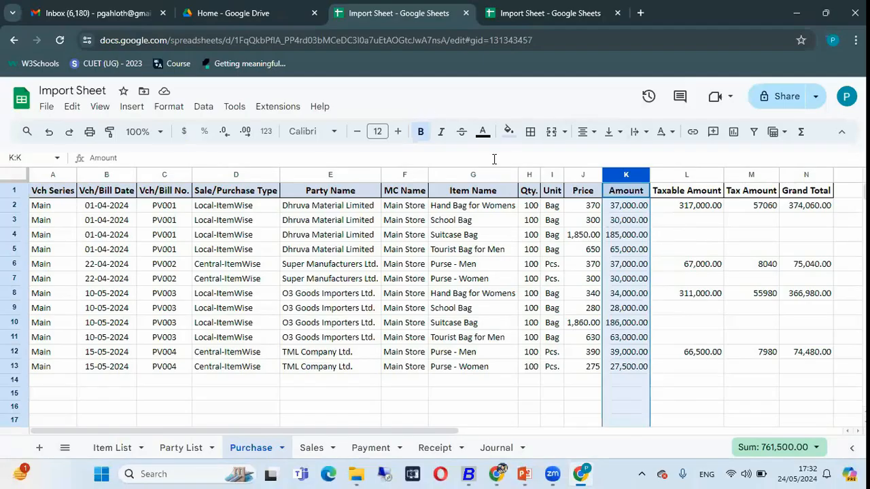
pyautogui.hotkey('alt', 'Tab')
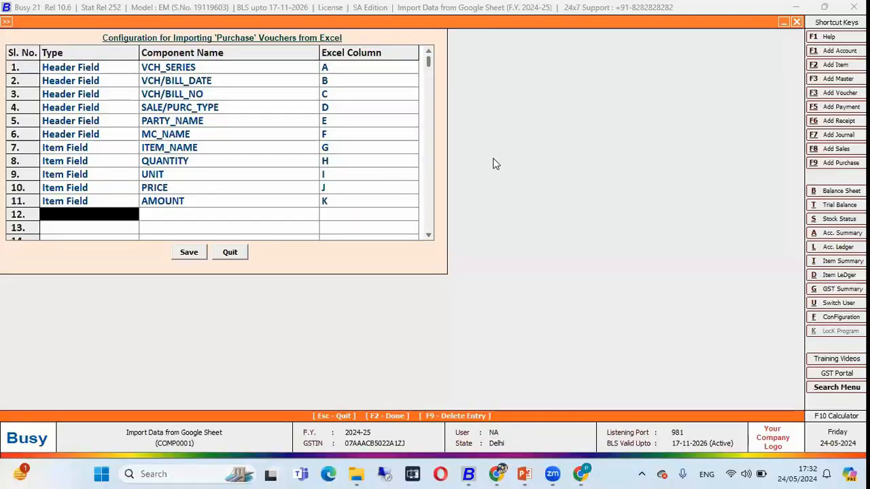
pyautogui.click(191, 252)
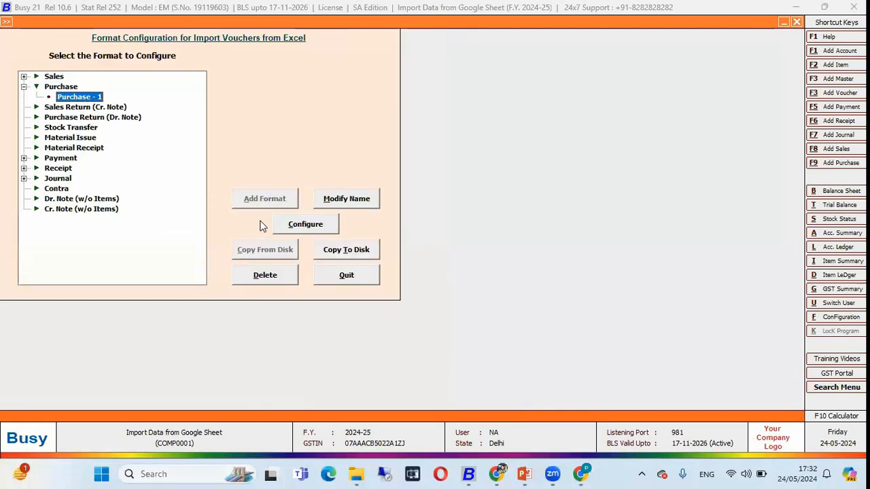
# Return to the voucher import settings and choose Purchase as the voucher type
pyautogui.press('Return')
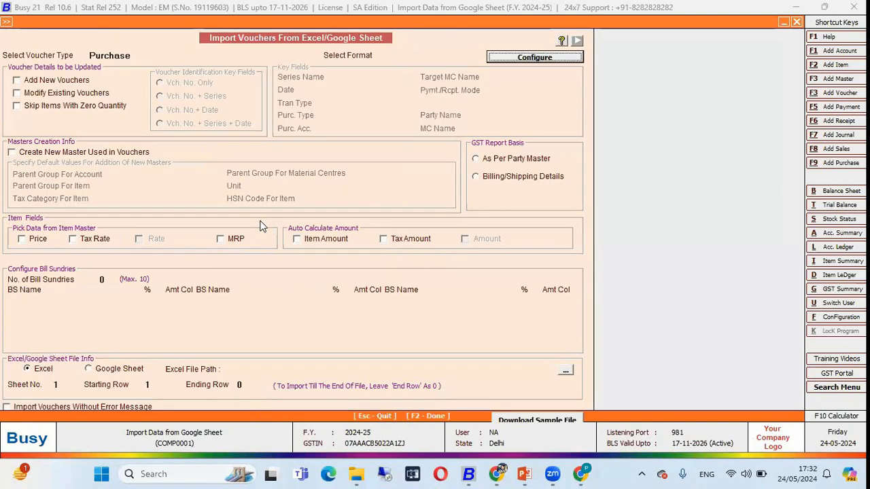
pyautogui.click(138, 55)
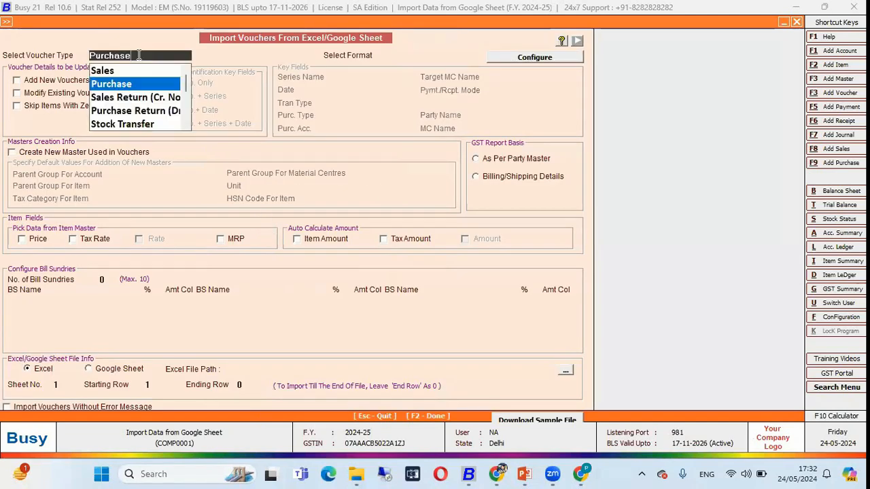
pyautogui.press('Return')
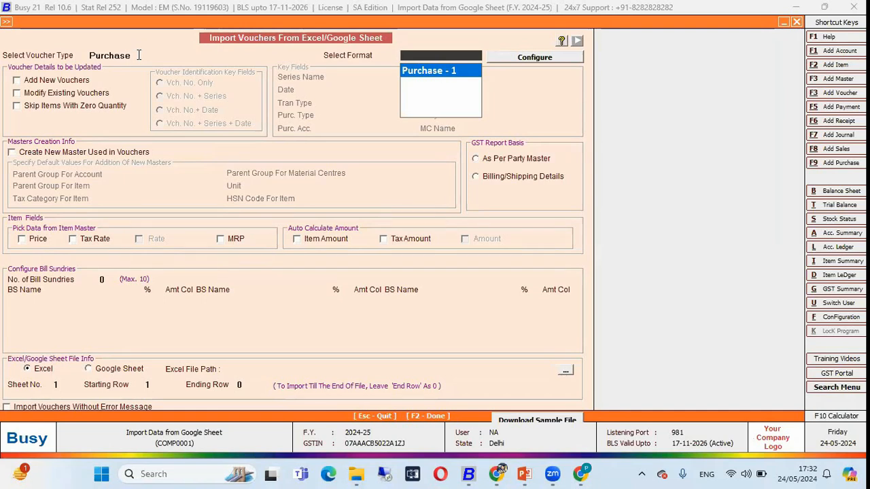
# Choose the Purchase - 1 format and enable Add New Vouchers, keeping Modify Existing Vouchers off
pyautogui.press('Return')
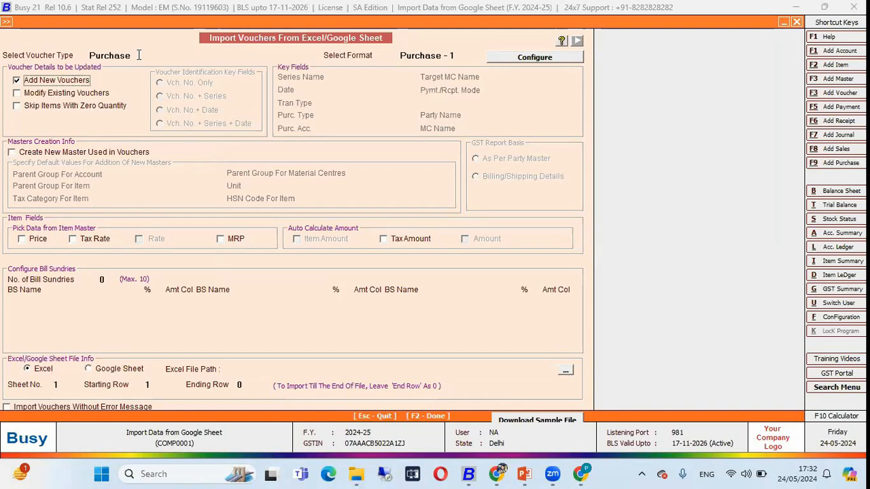
pyautogui.click(34, 95)
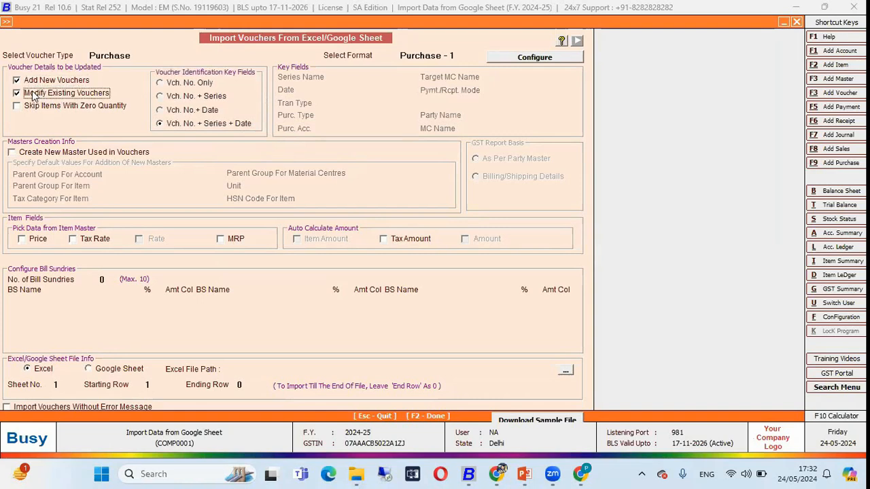
pyautogui.click(34, 95)
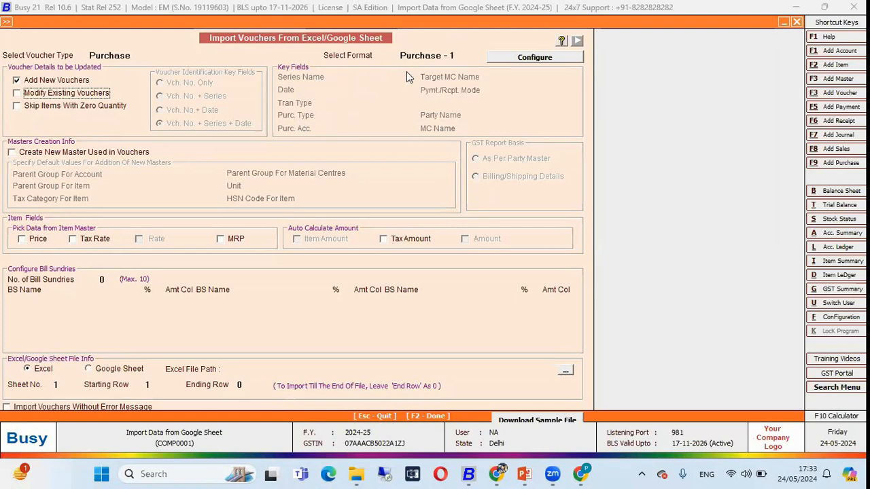
# Review the Sale/Purchase Type column D of the Purchase tab in Google Sheets, and return to BUSY
pyautogui.hotkey('alt', 'Tab')
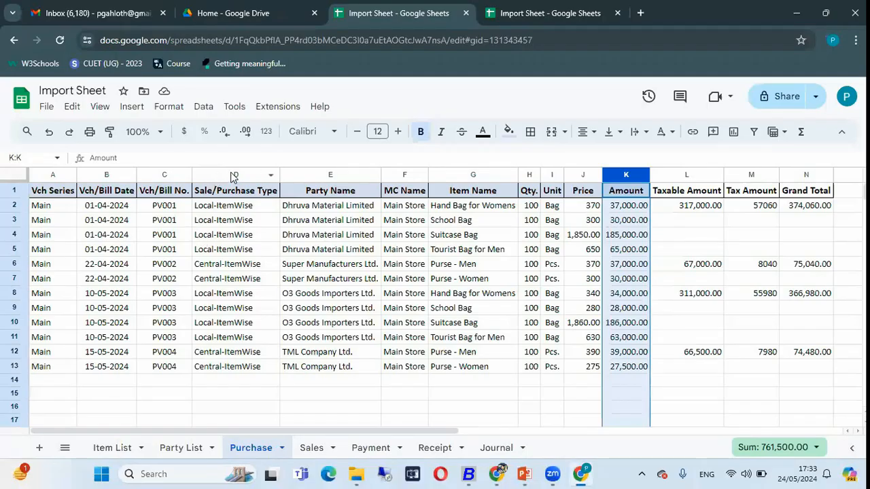
pyautogui.click(234, 176)
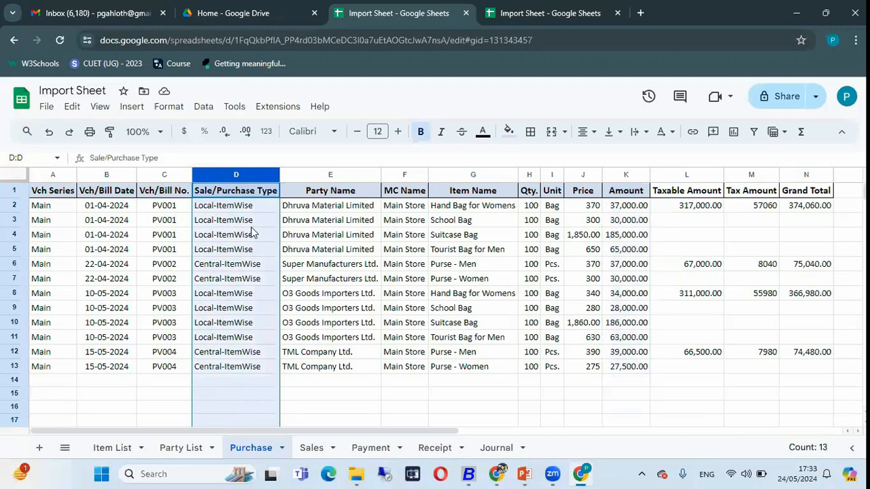
pyautogui.hotkey('alt', 'Tab')
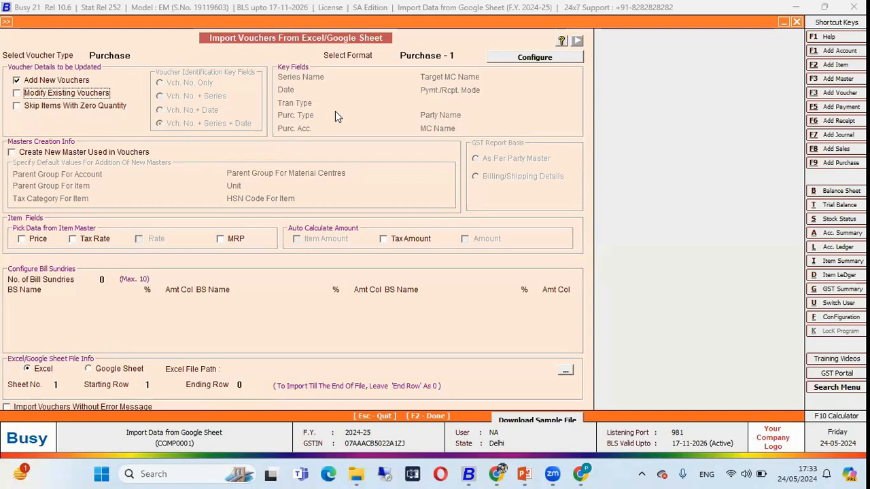
# Enable Create New Master Used in Vouchers and open Parent Group For Account for entry
pyautogui.click(93, 152)
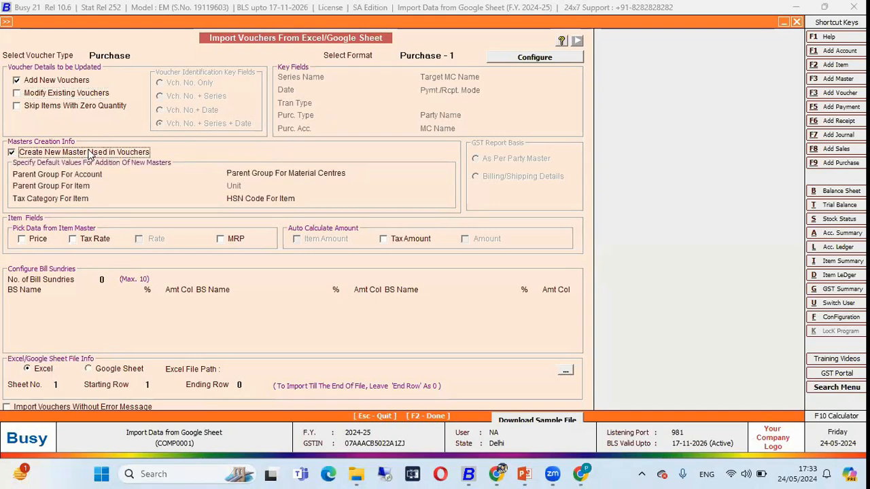
pyautogui.click(133, 174)
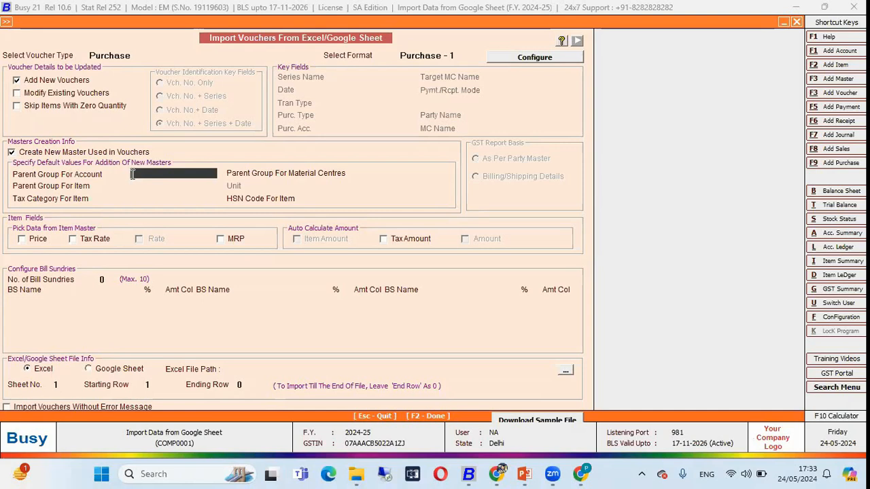
# Review the suppliers in the Party Name column E of the Google Sheet's Purchase tab, and return to BUSY
pyautogui.hotkey('alt', 'Tab')
pyautogui.click(317, 207)
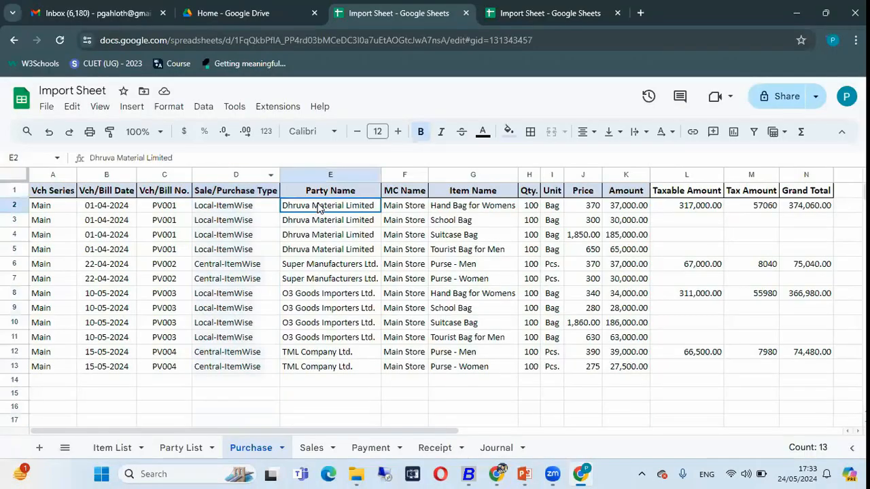
pyautogui.click(330, 175)
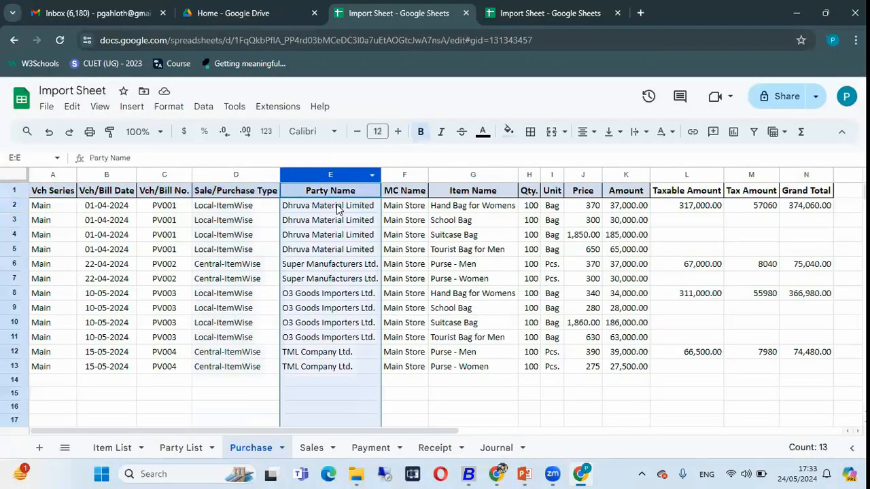
pyautogui.click(317, 251)
pyautogui.press('Down')
pyautogui.press('Down')
pyautogui.press('Down')
pyautogui.press('Down')
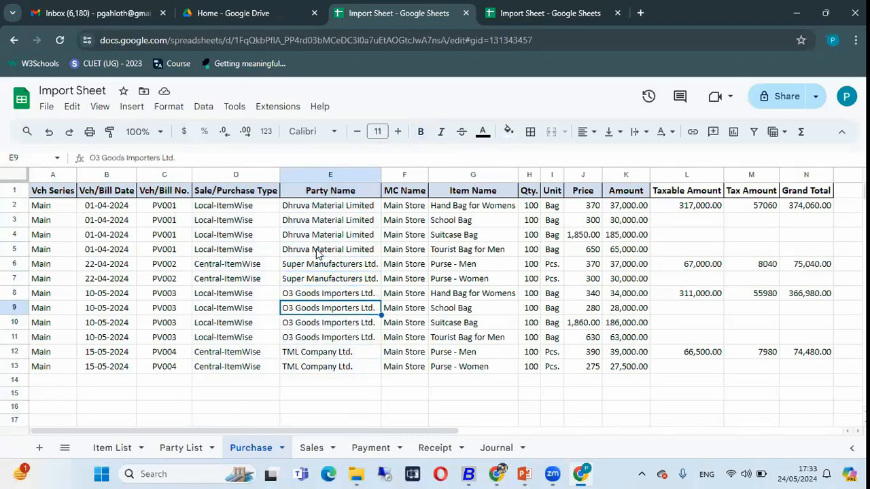
pyautogui.hotkey('alt', 'Tab')
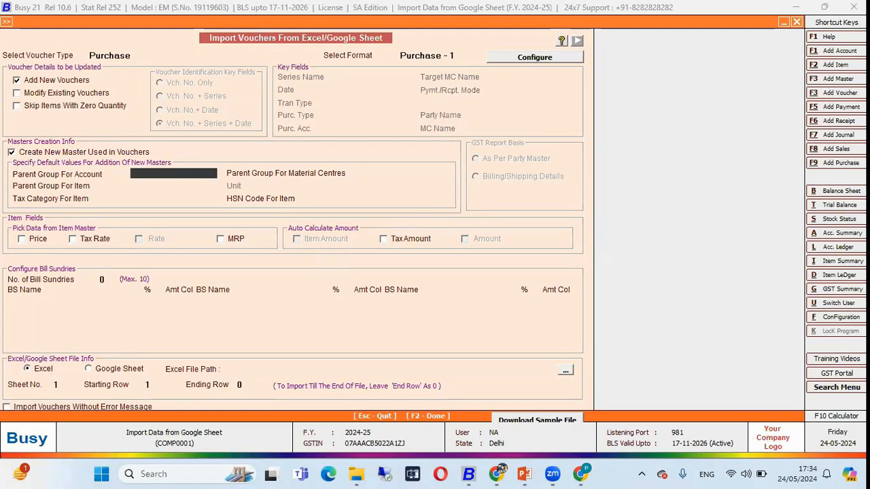
# Set the default parent group for new accounts to Sundry Creditors and for new items to General
pyautogui.write('su')
pyautogui.press('Return')
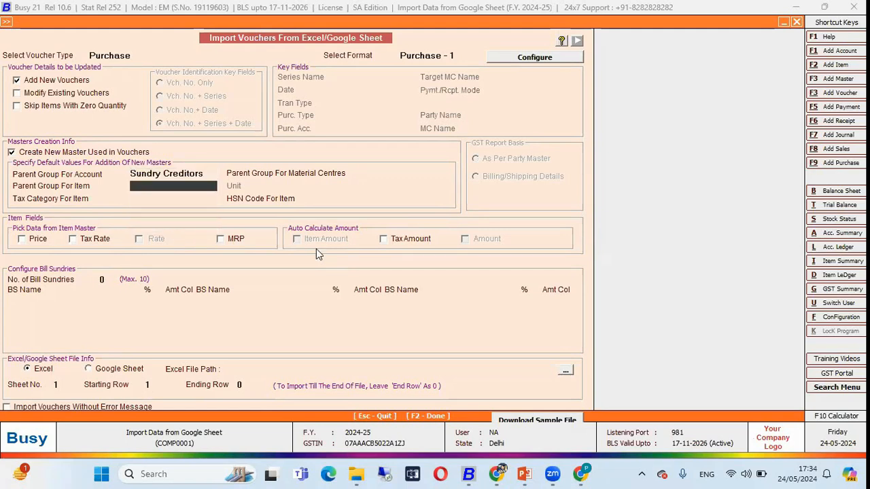
pyautogui.press('Down')
pyautogui.press('Down')
pyautogui.press('Down')
pyautogui.press('Up')
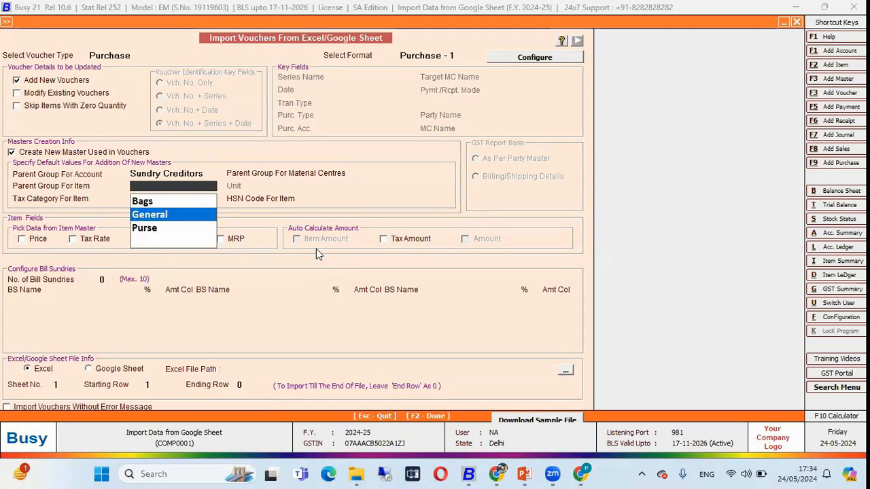
pyautogui.press('Return')
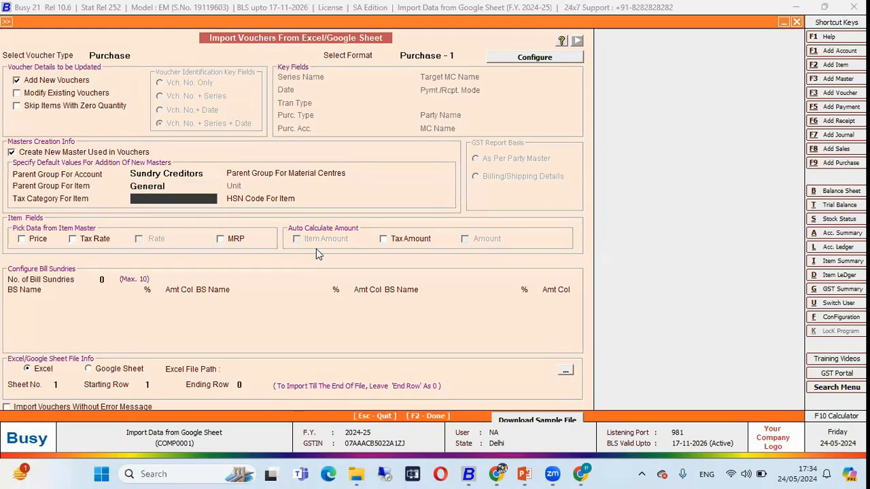
# Set the default item tax category to GST 18% and the parent group for material centres to Stores
pyautogui.press('Down')
pyautogui.press('Down')
pyautogui.press('Down')
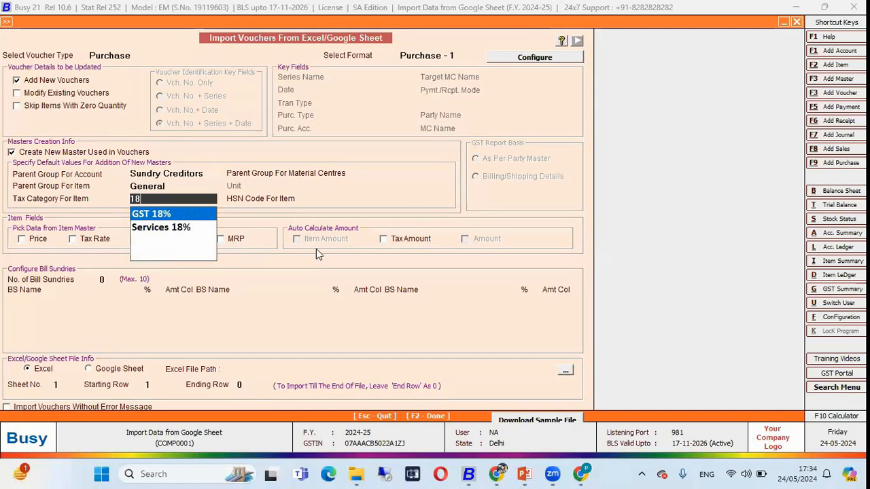
pyautogui.press('Return')
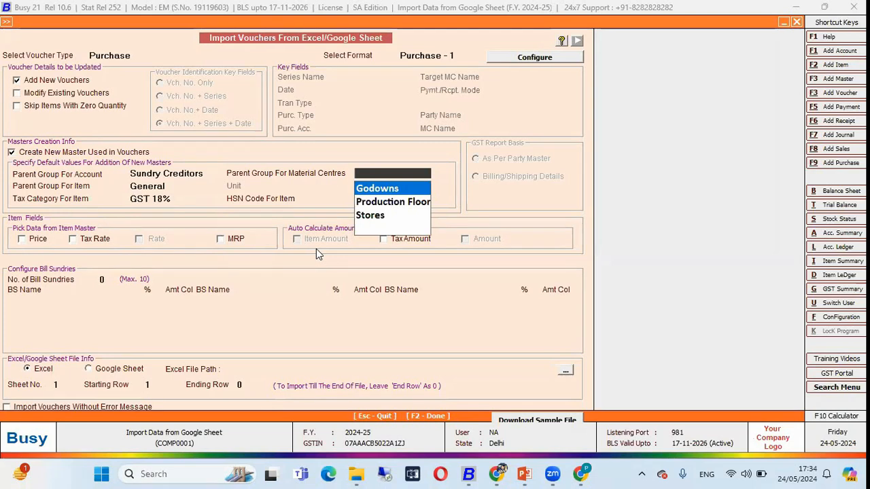
pyautogui.press('Down')
pyautogui.press('Down')
pyautogui.press('Return')
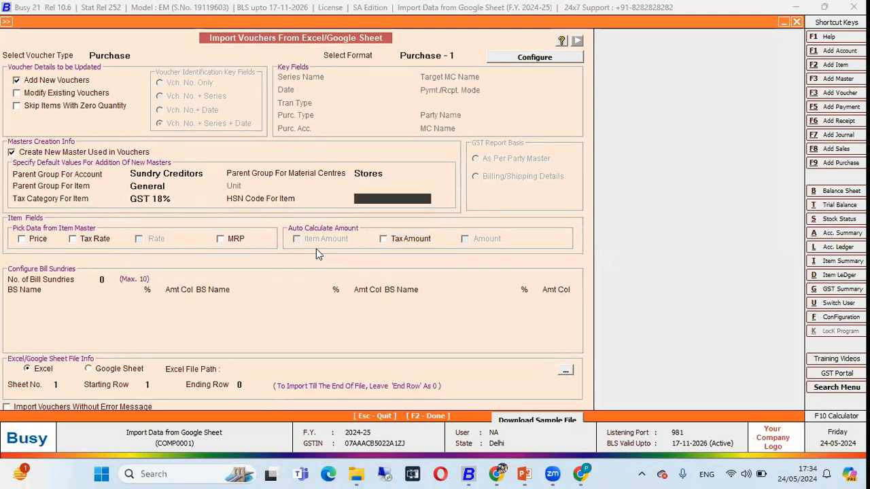
# Leave the HSN code blank, pick Tax Rate from the item master and auto-calculate Tax Amount
pyautogui.press('Return')
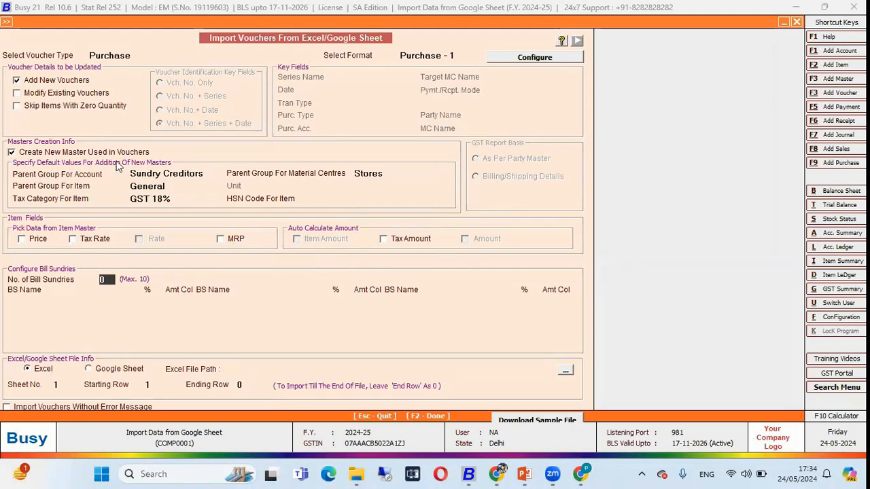
pyautogui.click(90, 242)
pyautogui.click(383, 239)
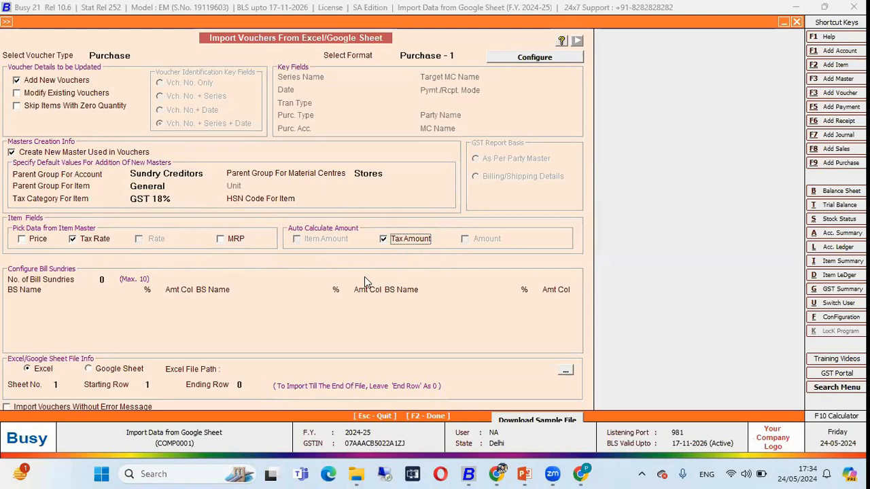
# Set the source to Google Sheet and fill in the Google Sheet URL copied from the browser's Purchase tab
pyautogui.click(104, 369)
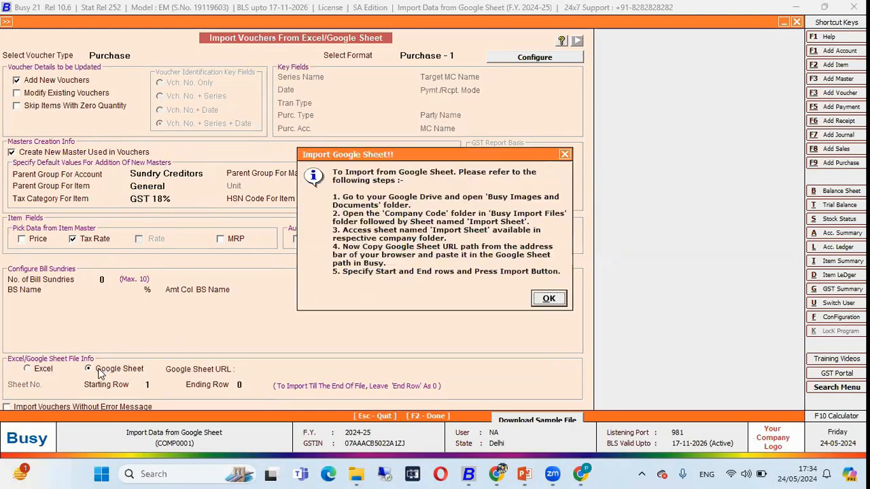
pyautogui.click(549, 299)
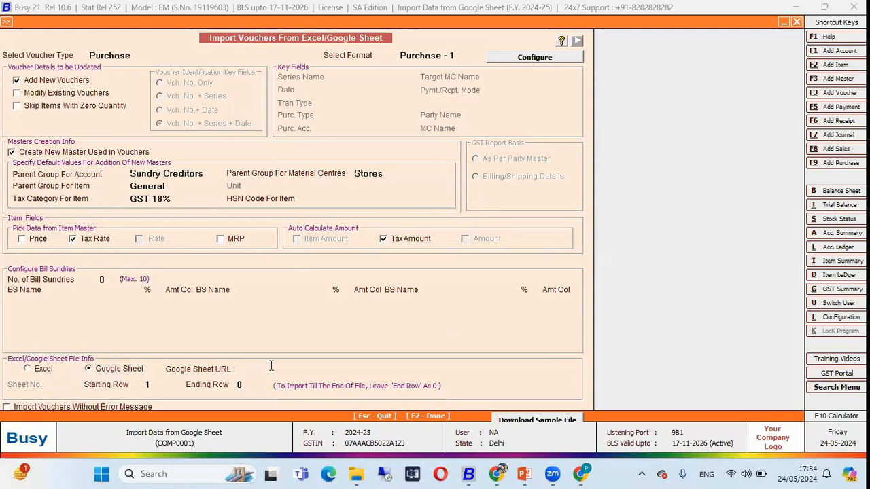
pyautogui.hotkey('alt', 'Tab')
pyautogui.click(576, 52)
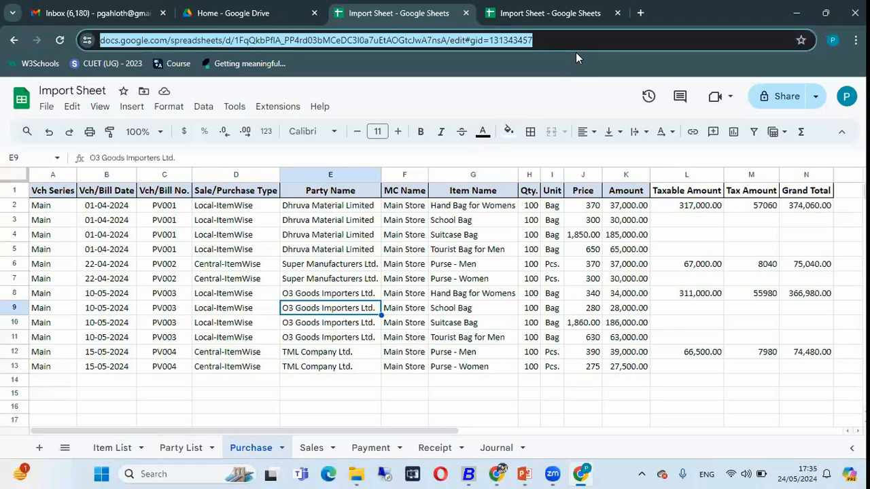
pyautogui.rightClick(575, 52)
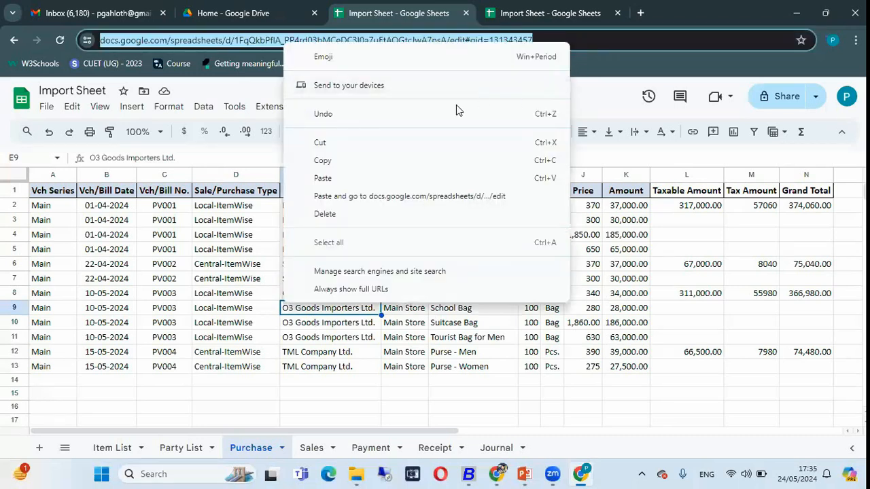
pyautogui.click(361, 162)
pyautogui.hotkey('alt', 'Tab')
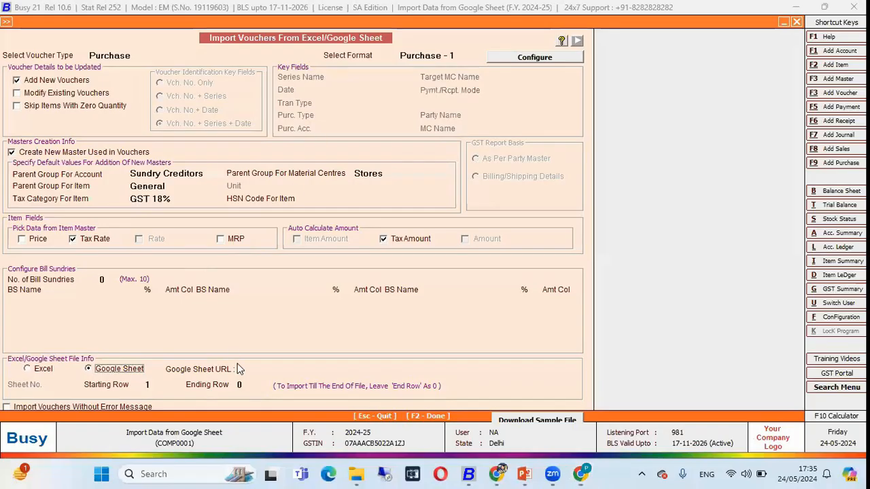
pyautogui.click(278, 369)
pyautogui.hotkey('ctrl', 'v')
pyautogui.press('Return')
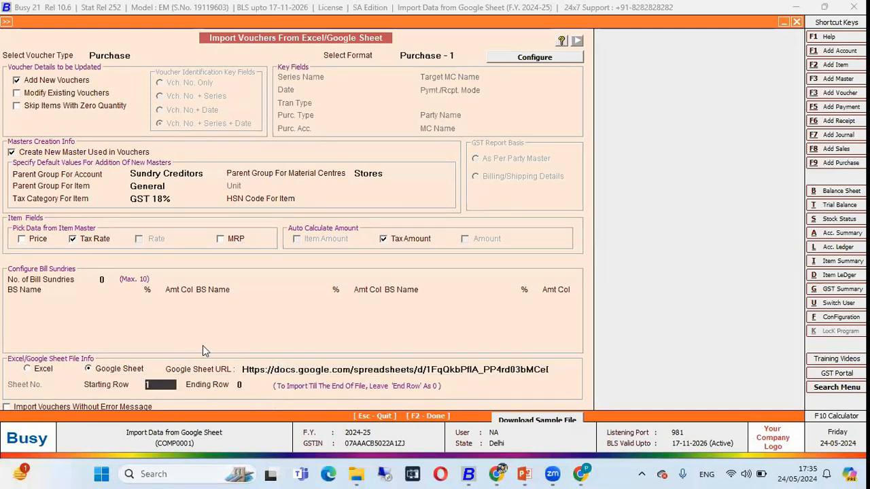
# Set Starting Row to 2 with Ending Row 0, import the purchase vouchers and leave the import screen
pyautogui.hotkey('alt', 'Tab')
pyautogui.click(14, 205)
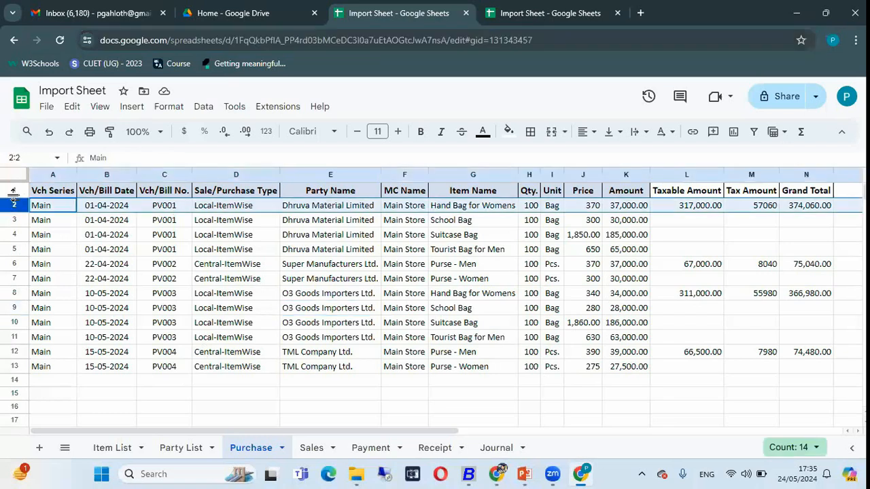
pyautogui.hotkey('alt', 'Tab')
pyautogui.write('2')
pyautogui.press('Return')
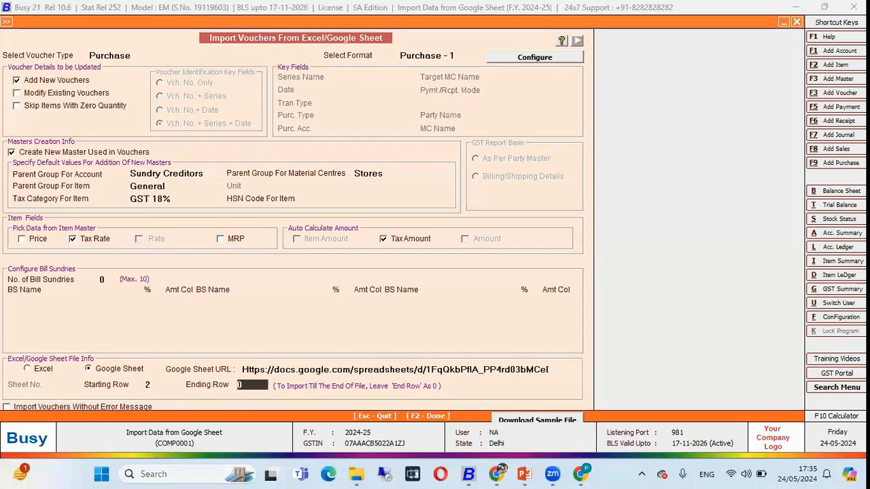
pyautogui.press('Return')
pyautogui.press('Return')
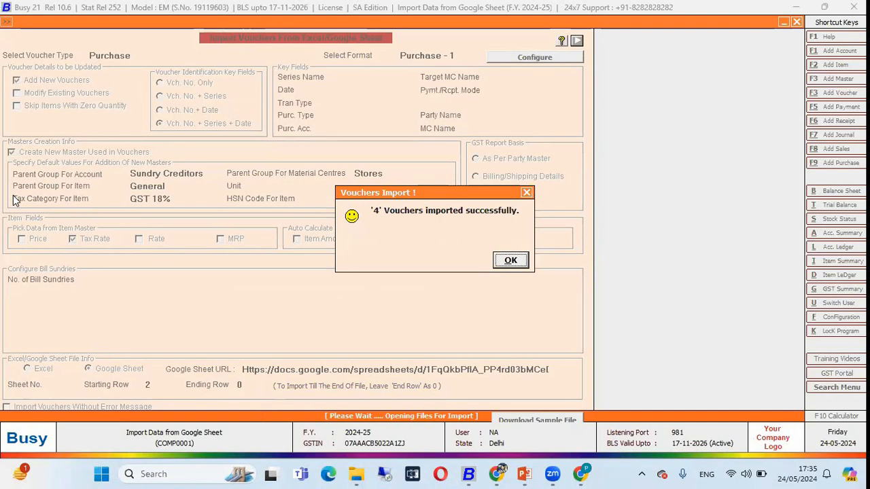
pyautogui.click(511, 262)
pyautogui.press('Escape')
pyautogui.press('Escape')
pyautogui.press('Escape')
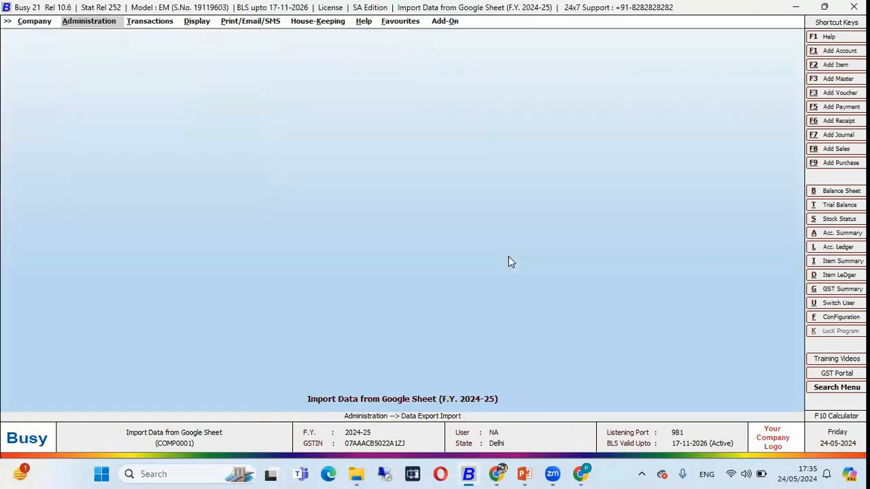
# Open the imported purchase voucher PV001 dated 01-04-2024 from Dhruva Material Limited for modification
pyautogui.press('Right')
pyautogui.press('Down')
pyautogui.press('Down')
pyautogui.press('Down')
pyautogui.press('Down')
pyautogui.press('Up')
pyautogui.press('Up')
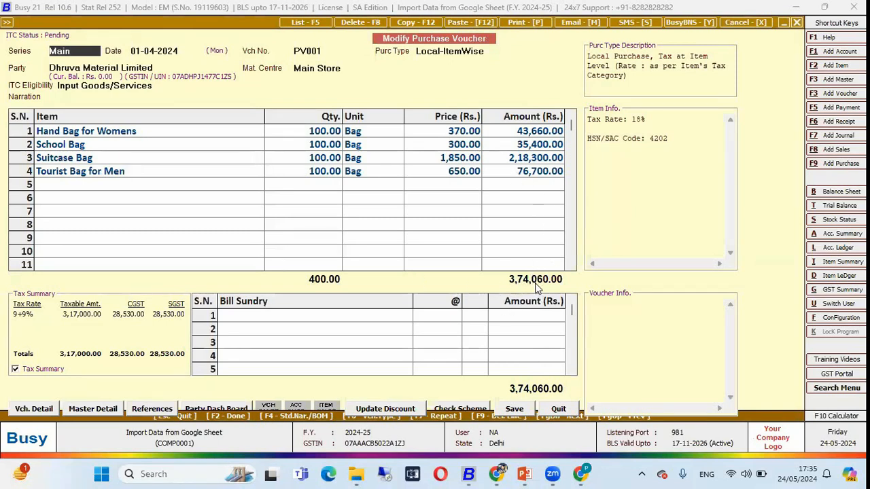
# Locate PV001's Grand Total in cell N2 of the Google Sheet, make it bold, and return to the BUSY voucher
pyautogui.hotkey('alt', 'Tab')
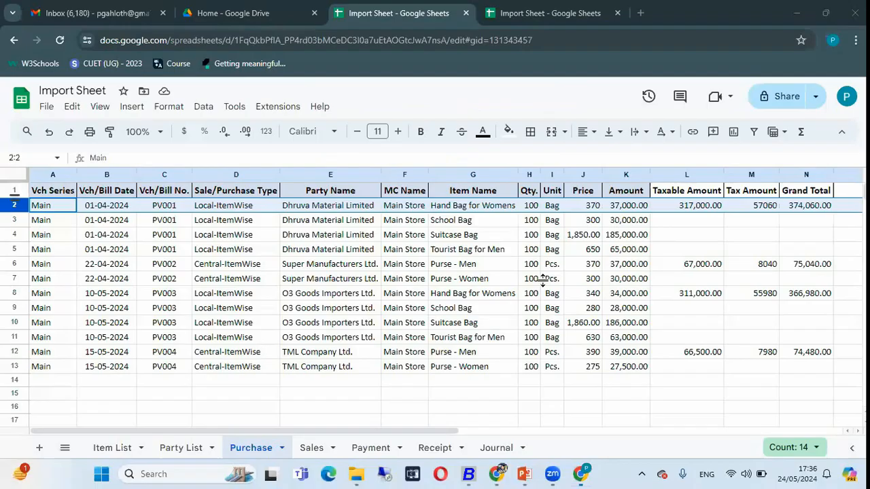
pyautogui.click(711, 216)
pyautogui.click(800, 213)
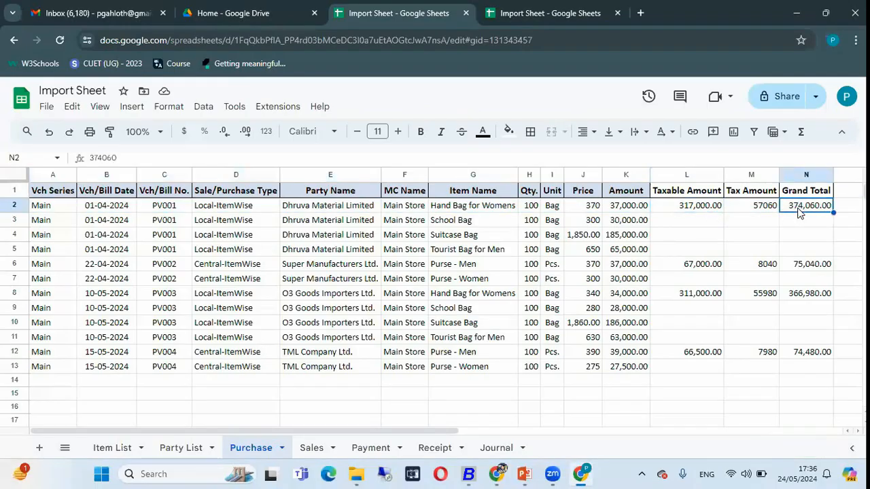
pyautogui.hotkey('ctrl', 'b')
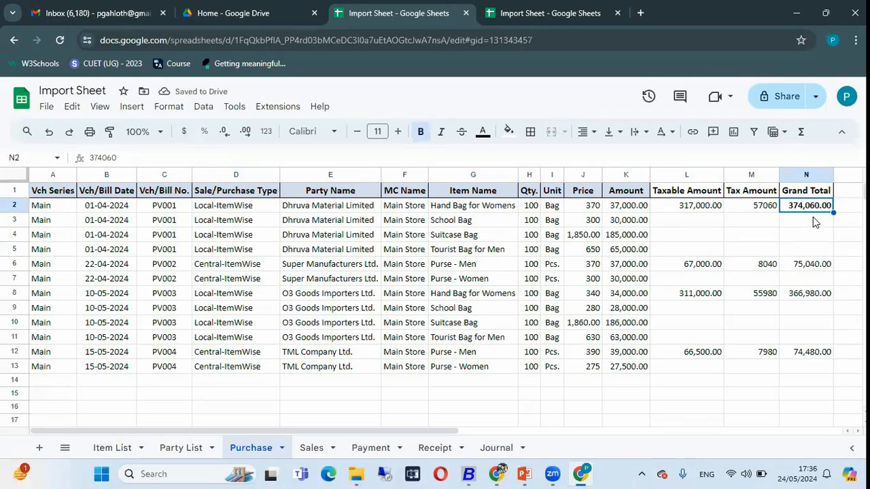
pyautogui.hotkey('alt', 'Tab')
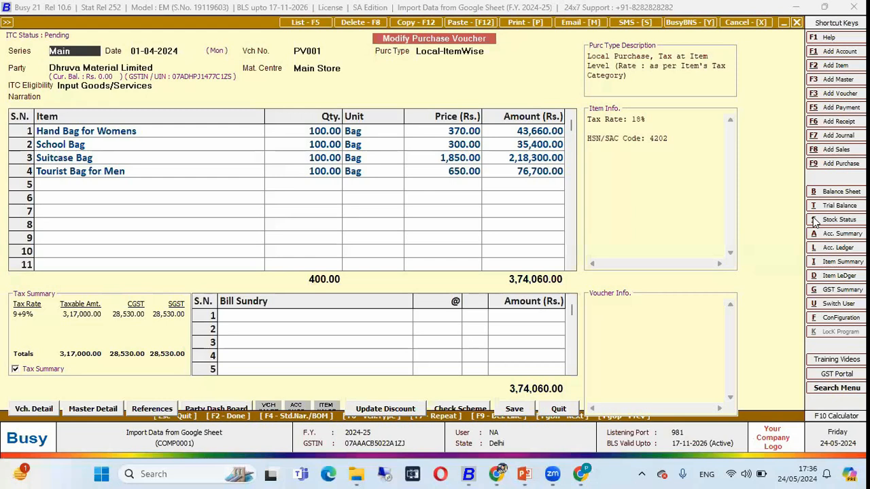
# Compare the item quantities and prices of purchase voucher PV001 with the matching rows in the Google Sheet's Purchase tab
pyautogui.click(314, 135)
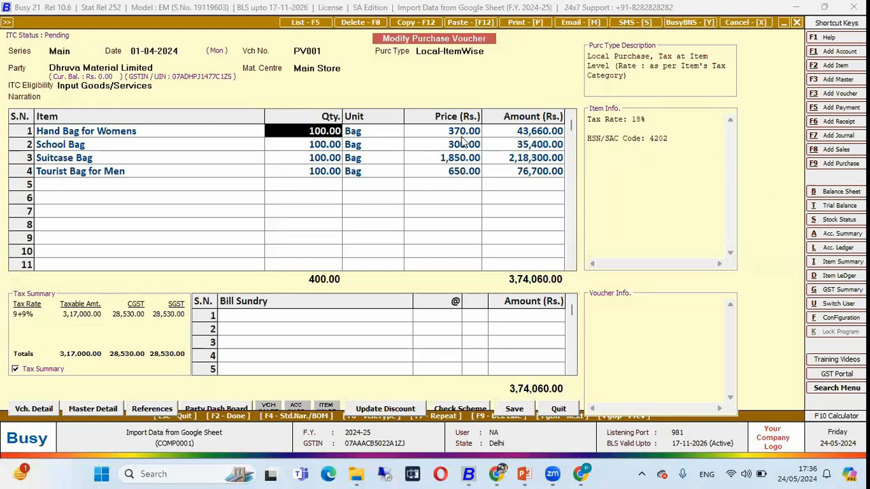
pyautogui.click(478, 144)
pyautogui.hotkey('alt', 'Tab')
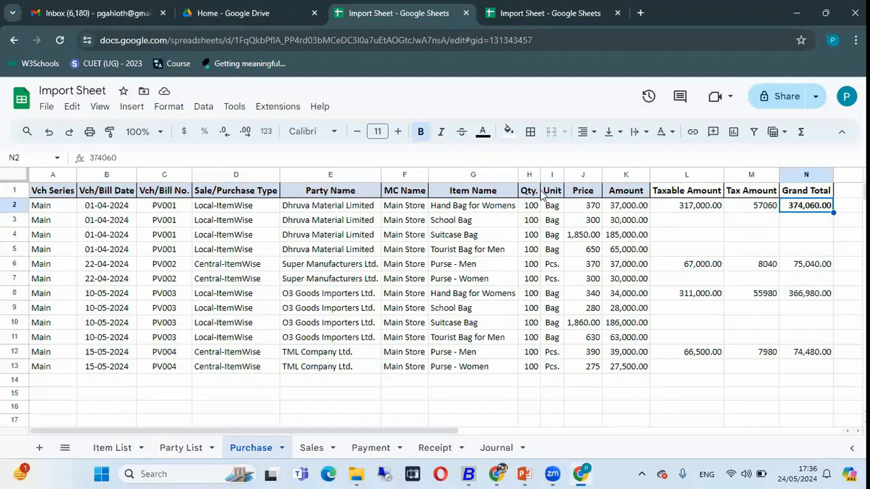
pyautogui.click(590, 219)
pyautogui.click(583, 235)
pyautogui.hotkey('alt', 'Tab')
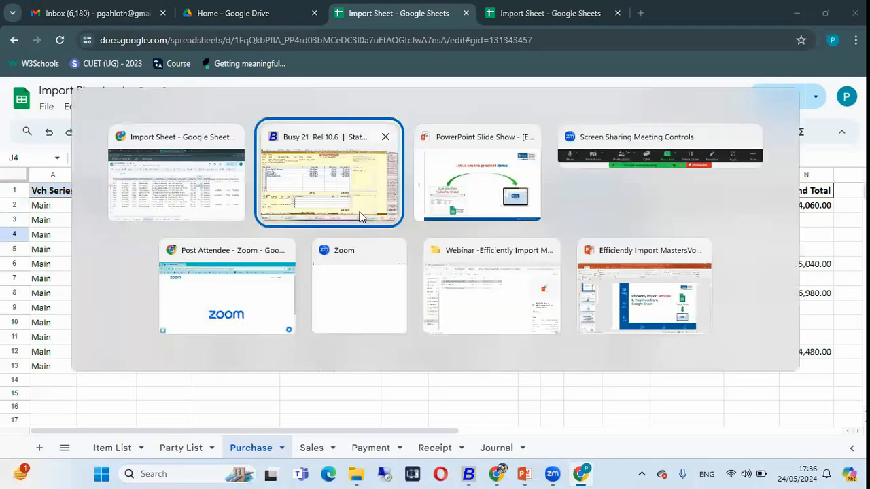
pyautogui.click(449, 160)
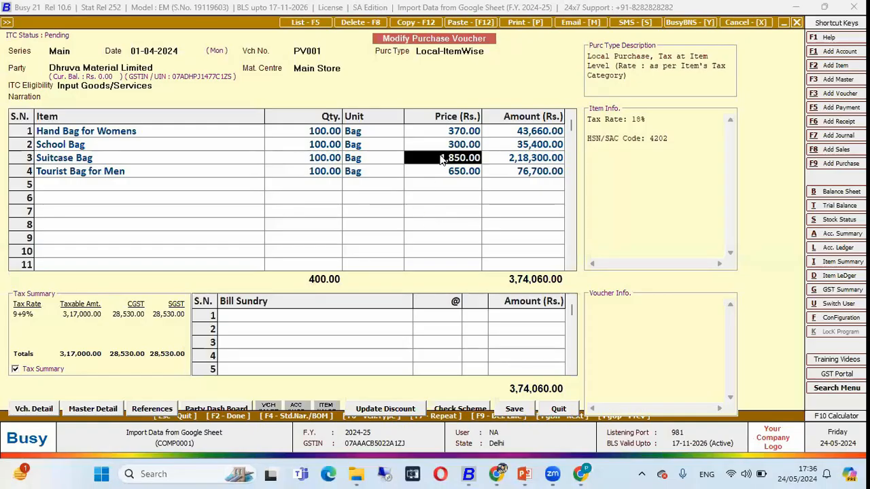
# Leave the purchase voucher and set up a voucher import from Excel/Google Sheet for Sales with the format Sale - 1
pyautogui.press('Escape')
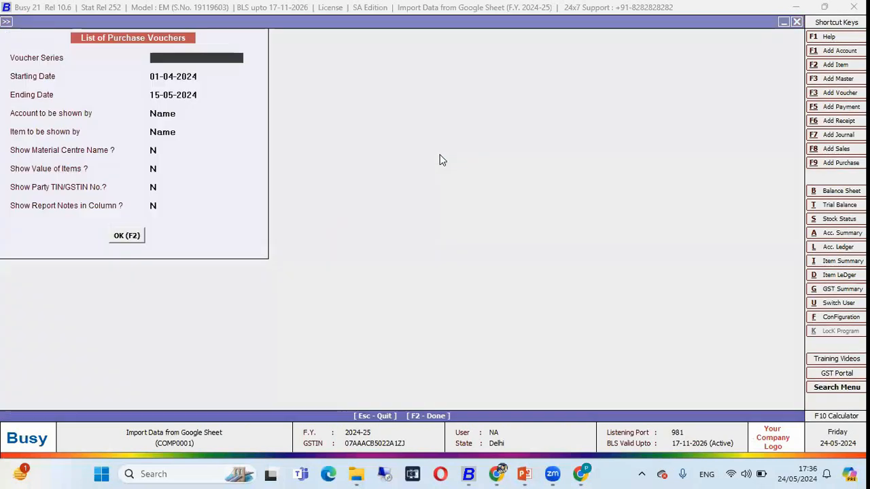
pyautogui.press('Escape')
pyautogui.press('Return')
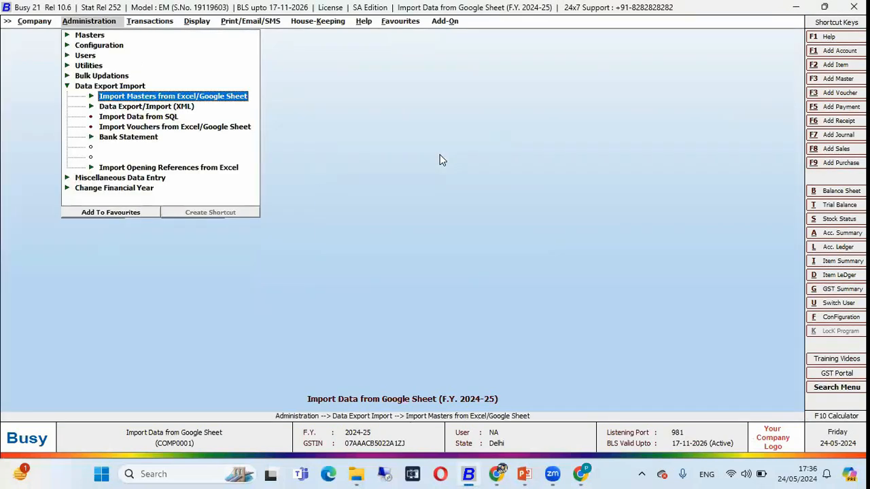
pyautogui.press('Down')
pyautogui.press('Down')
pyautogui.press('Down')
pyautogui.press('Return')
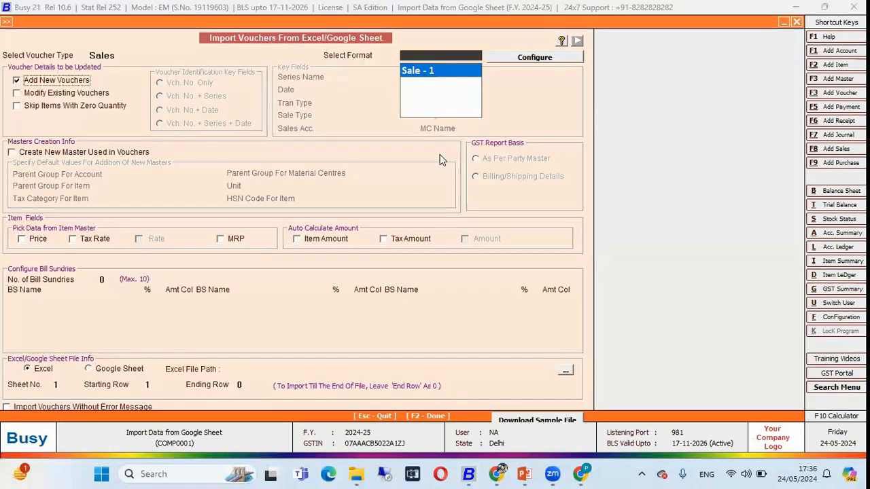
pyautogui.press('Return')
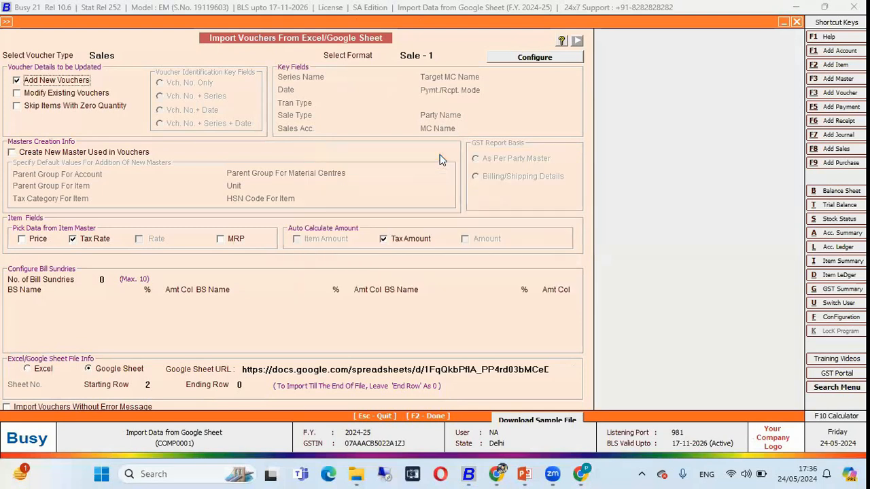
# Open the configuration of the Sale - 1 format and review which sheet column each sales voucher field maps to
pyautogui.click(517, 59)
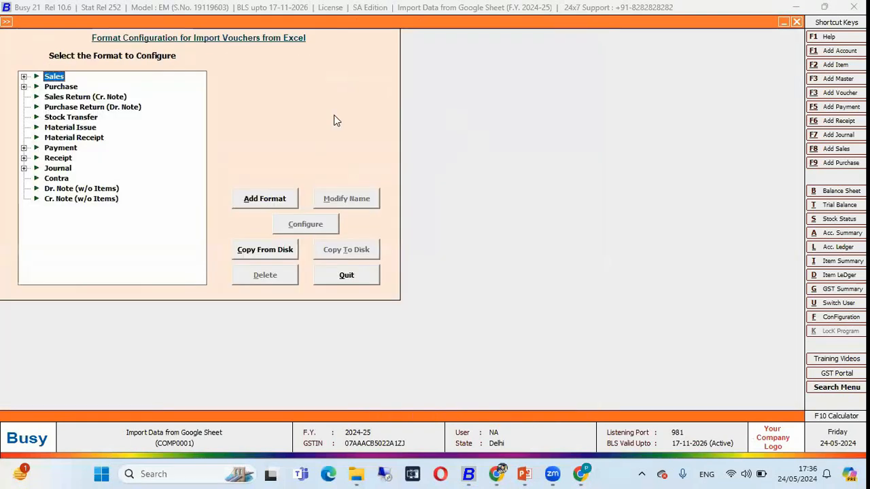
pyautogui.doubleClick(56, 79)
pyautogui.click(65, 87)
pyautogui.click(306, 225)
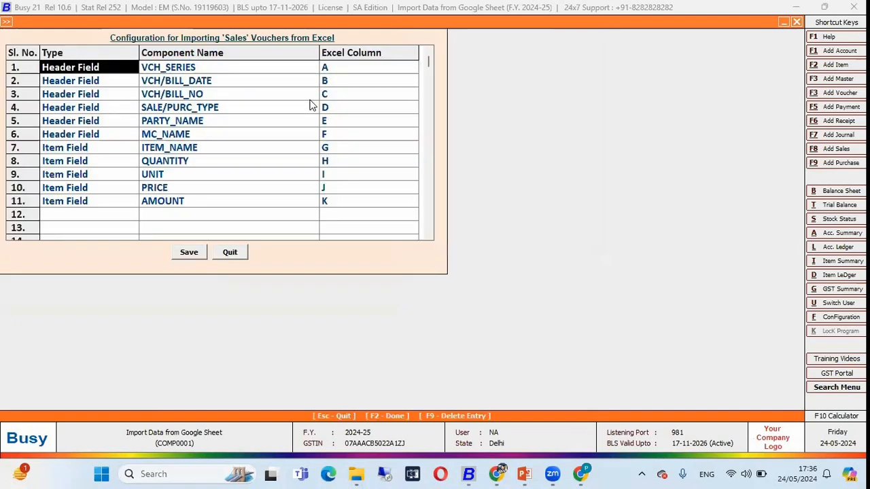
pyautogui.press('Return')
pyautogui.press('Return')
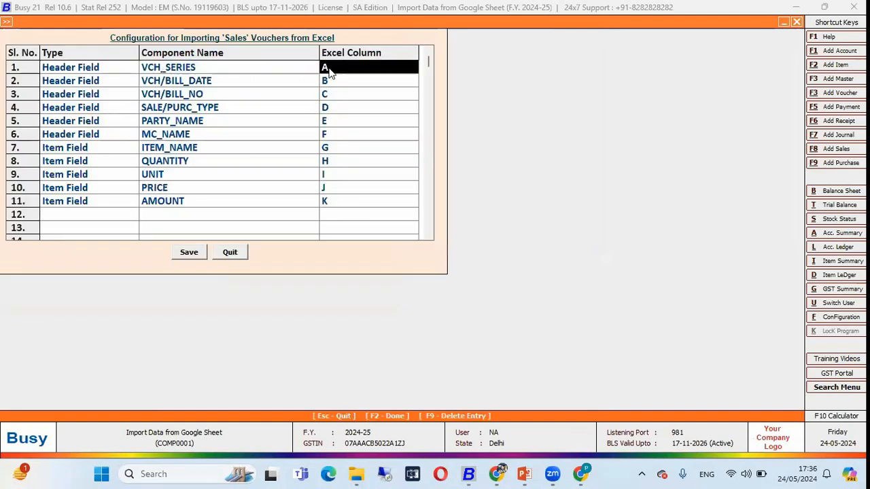
pyautogui.press('Return')
pyautogui.press('Return')
pyautogui.press('Return')
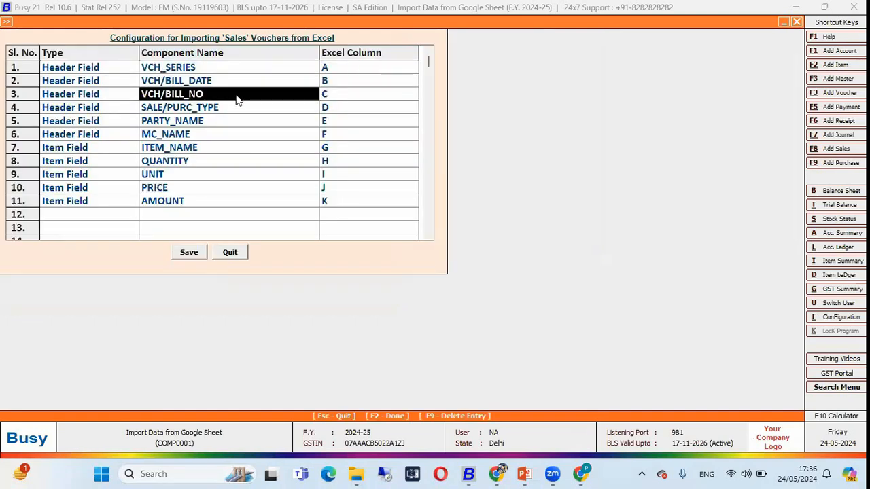
pyautogui.press('Return')
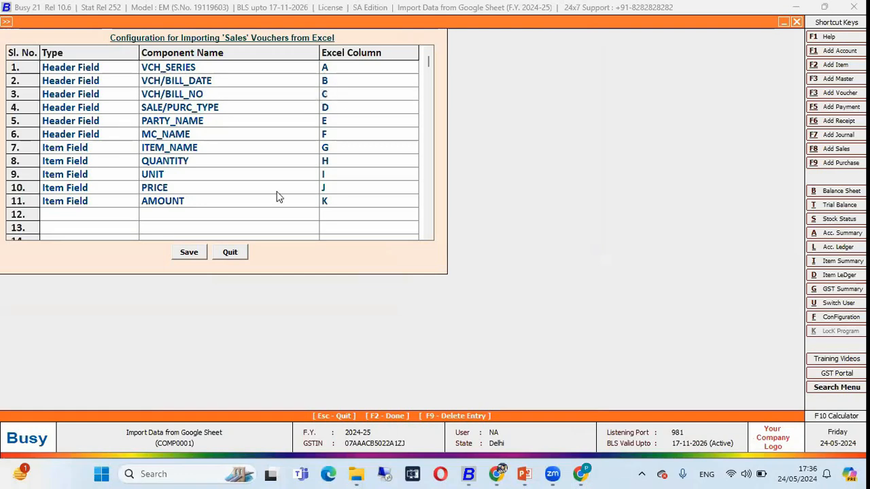
# Compare the mapped fields with the columns of the Google Sheet's Sales tab and return to the voucher import screen
pyautogui.hotkey('alt', 'Tab')
pyautogui.click(311, 447)
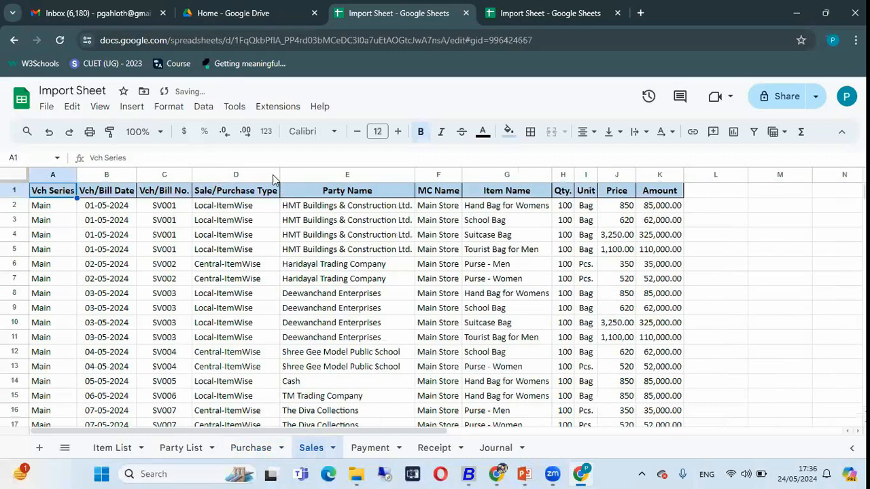
pyautogui.click(243, 175)
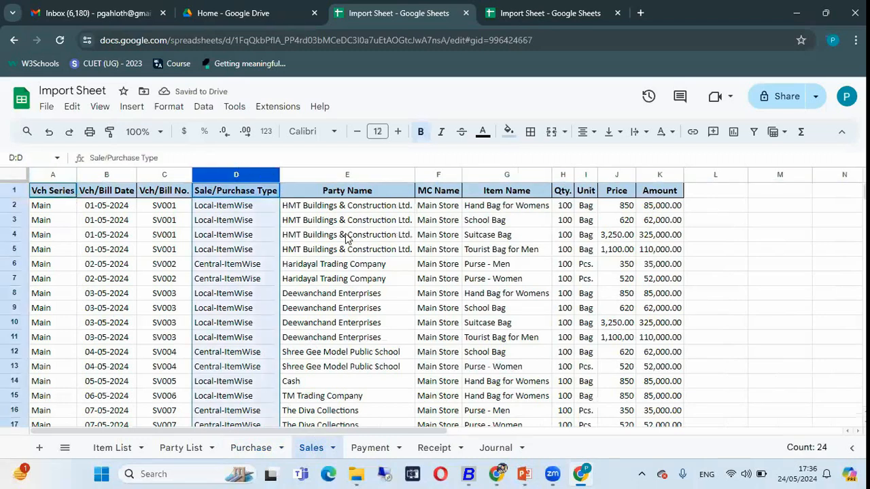
pyautogui.hotkey('alt', 'Tab')
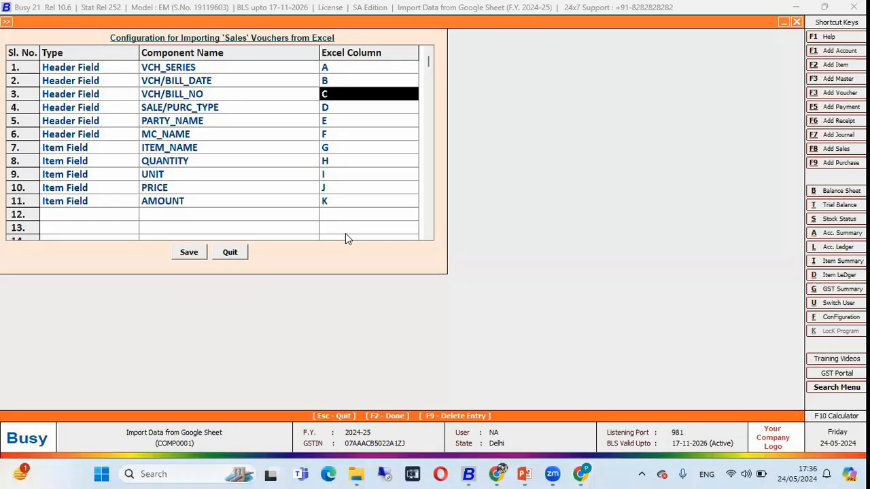
pyautogui.press('Escape')
pyautogui.press('Return')
pyautogui.press('Return')
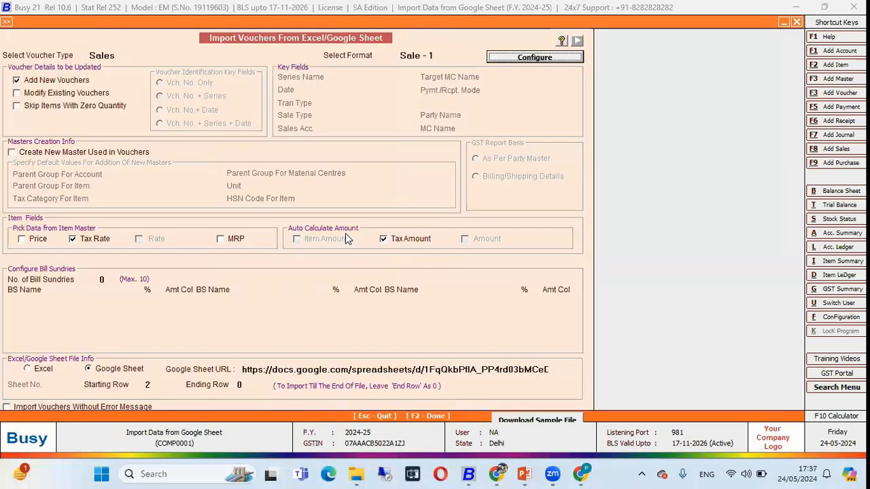
# Copy the Sales tab's URL from the browser into the Google Sheet URL and import the sales vouchers from row 2
pyautogui.hotkey('alt', 'Tab')
pyautogui.click(611, 46)
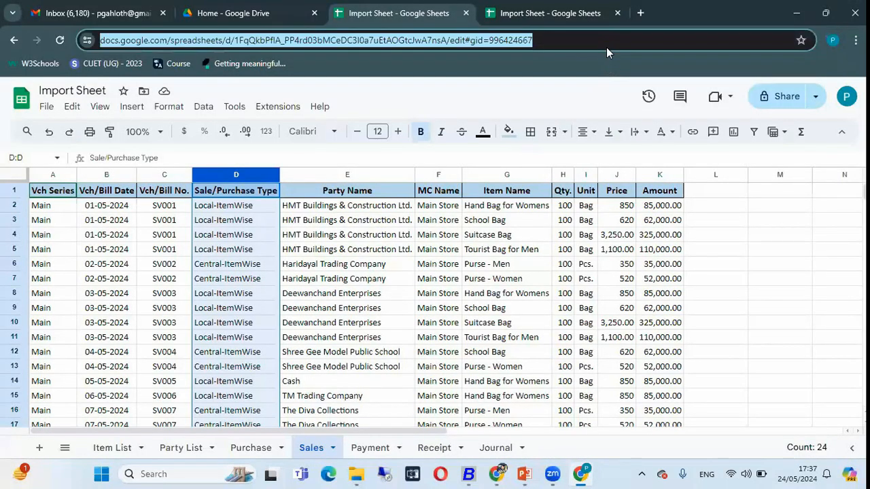
pyautogui.hotkey('ctrl', 'c')
pyautogui.hotkey('alt', 'Tab')
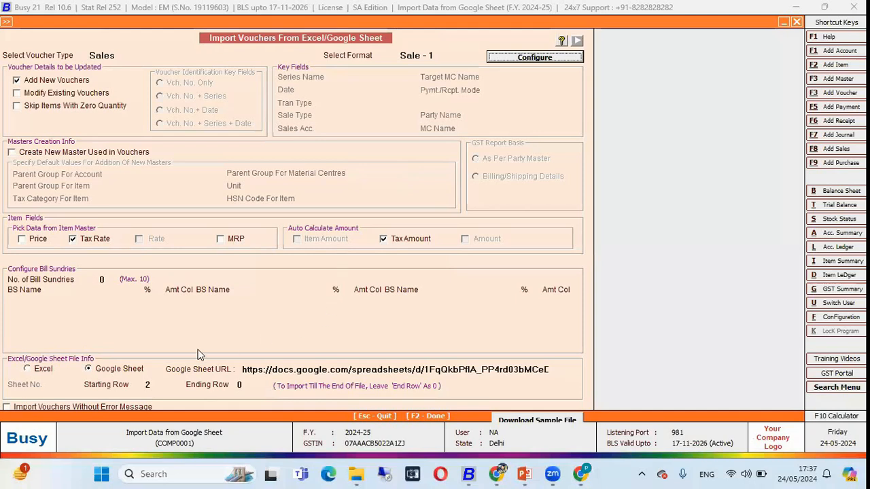
pyautogui.press('F2')
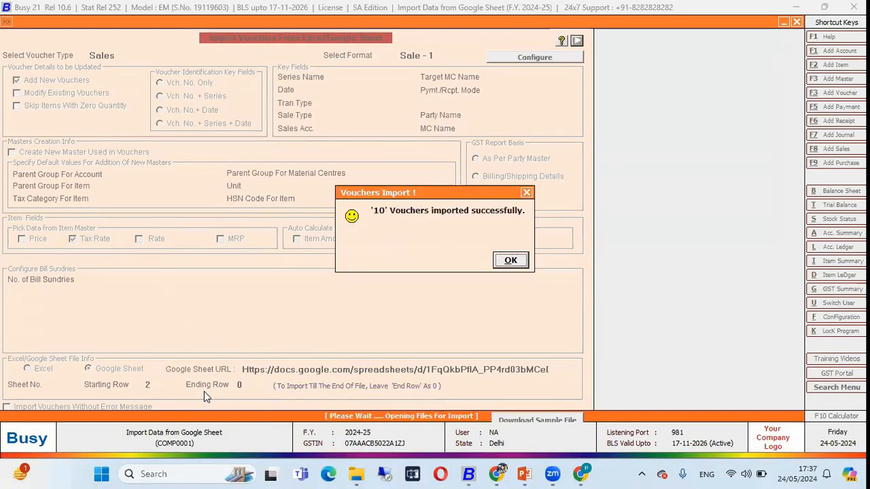
# Check the last voucher number in the Sales tab against the import result and leave the import screen
pyautogui.hotkey('alt', 'Tab')
pyautogui.scroll(-1, 221, 368)
pyautogui.scroll(-3, 222, 370)
pyautogui.click(175, 330)
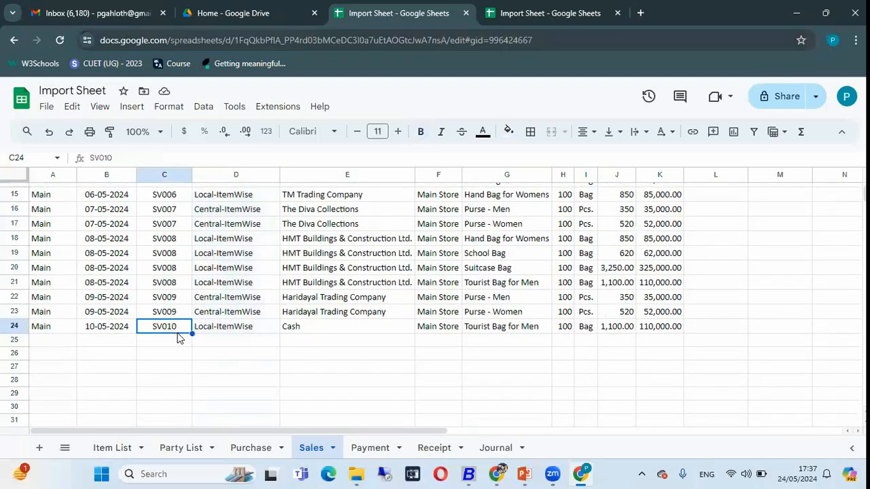
pyautogui.hotkey('alt', 'Tab')
pyautogui.press('Return')
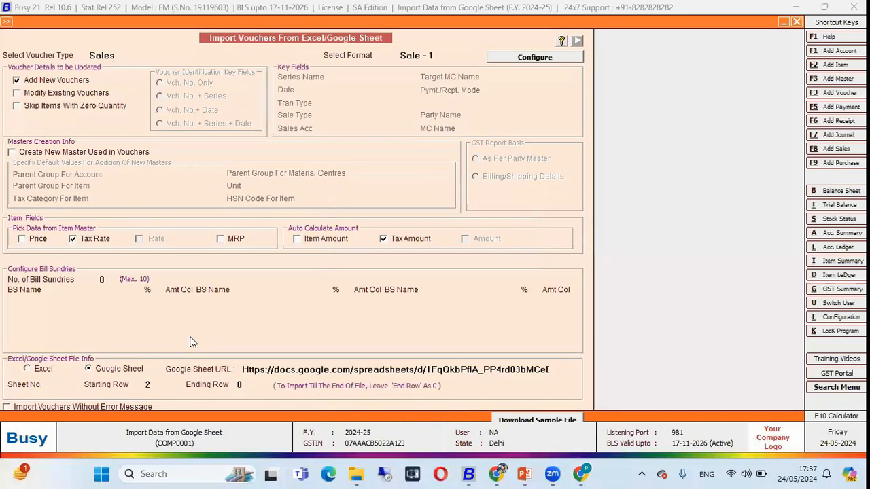
pyautogui.press('Escape')
pyautogui.press('Escape')
# Open the list of sales vouchers to check the imported entries and return to the main menu
pyautogui.press('Right')
pyautogui.press('Down')
pyautogui.press('Up')
pyautogui.press('Up')
pyautogui.press('Up')
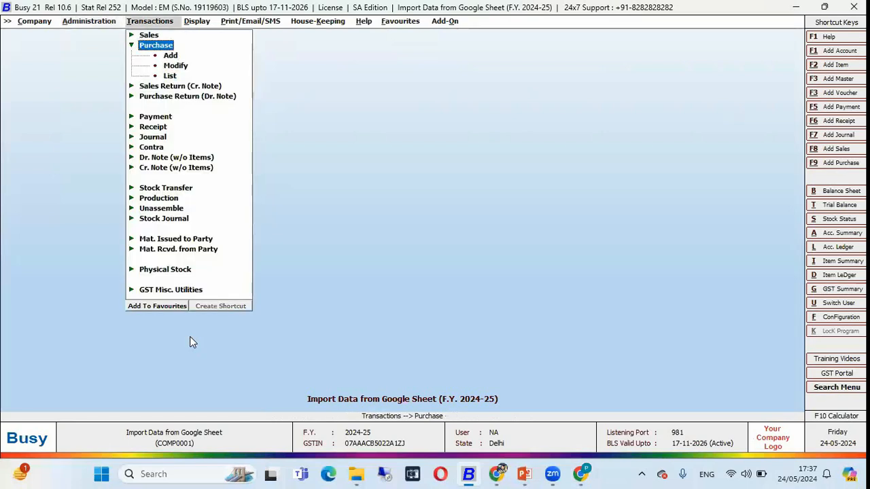
pyautogui.press('Return')
pyautogui.press('Down')
pyautogui.press('Down')
pyautogui.press('Down')
pyautogui.press('Down')
pyautogui.press('Down')
pyautogui.press('Down')
pyautogui.press('Down')
pyautogui.press('Down')
pyautogui.press('Down')
pyautogui.press('Down')
pyautogui.press('Down')
pyautogui.press('Down')
pyautogui.press('Down')
pyautogui.press('Down')
pyautogui.press('Down')
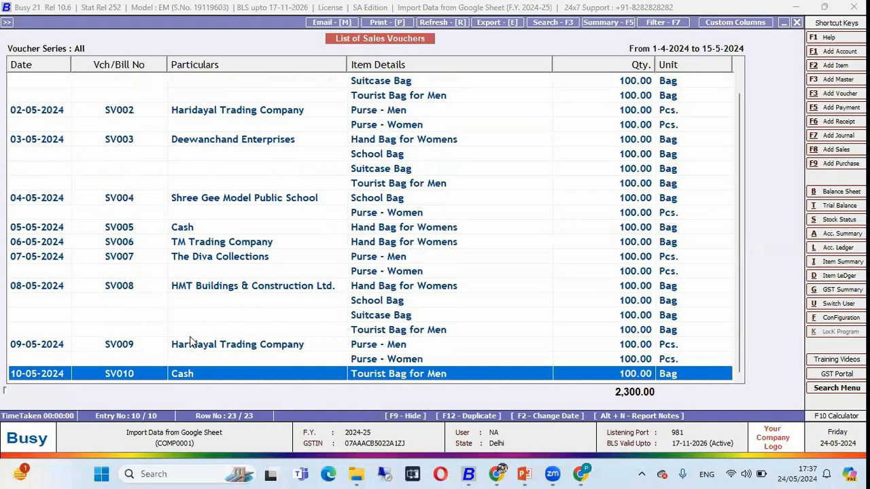
pyautogui.press('Up')
pyautogui.press('Up')
pyautogui.press('Up')
pyautogui.press('Up')
pyautogui.press('Up')
pyautogui.press('Up')
pyautogui.press('Up')
pyautogui.press('Up')
pyautogui.press('Up')
pyautogui.press('Up')
pyautogui.press('Up')
pyautogui.press('Up')
pyautogui.press('Up')
pyautogui.press('Escape')
pyautogui.press('Escape')
pyautogui.press('Escape')
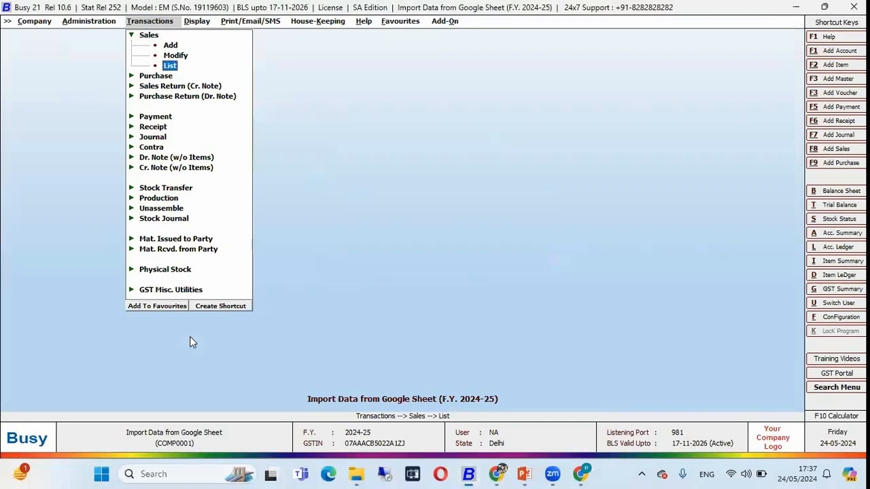
pyautogui.press('Escape')
# Switch to the Google Sheet's Payment tab and examine the voucher series, bill date and bill number columns
pyautogui.hotkey('alt', 'Tab')
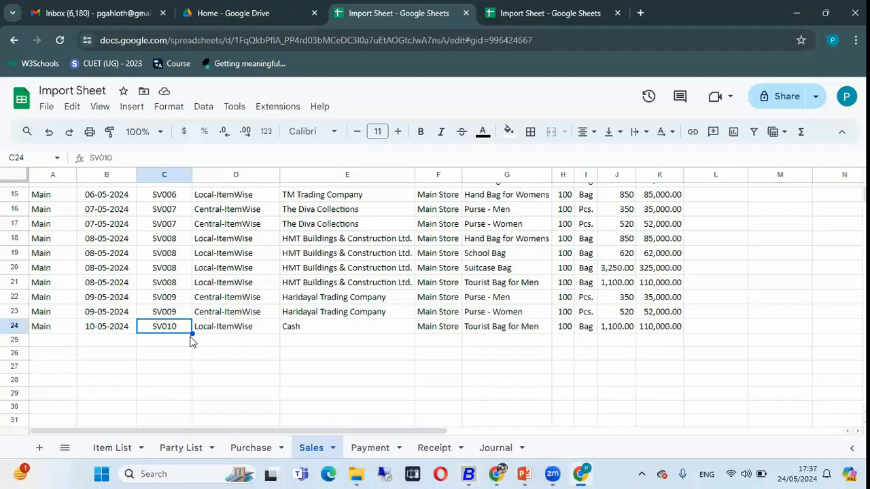
pyautogui.click(370, 447)
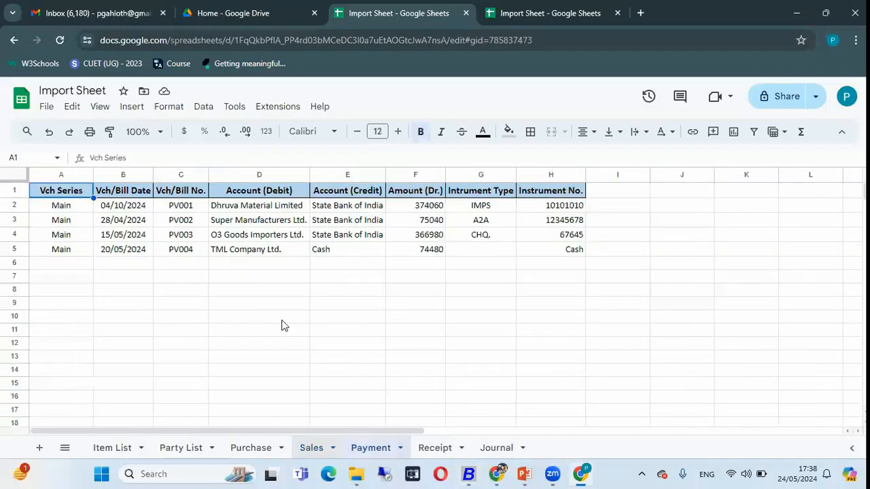
pyautogui.click(121, 207)
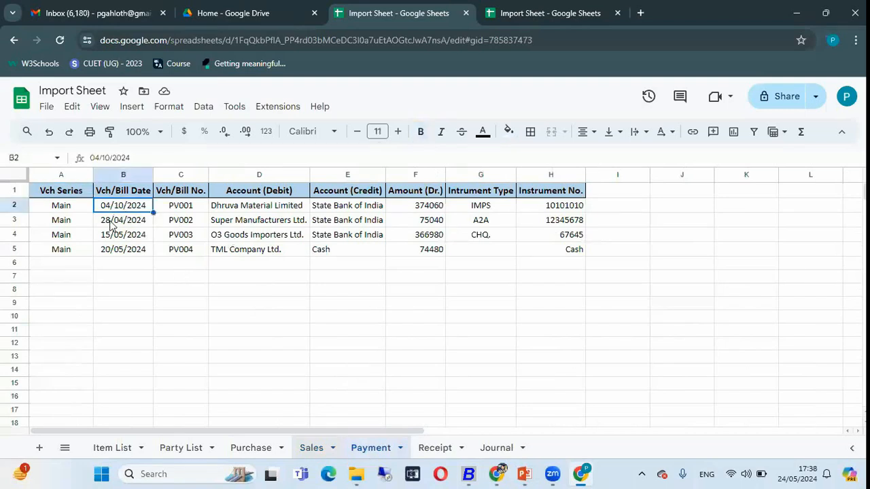
pyautogui.click(60, 207)
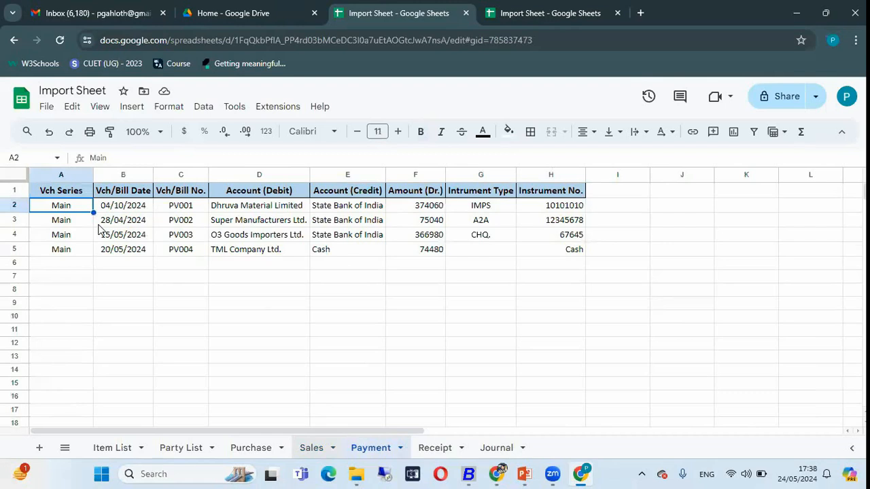
pyautogui.click(68, 174)
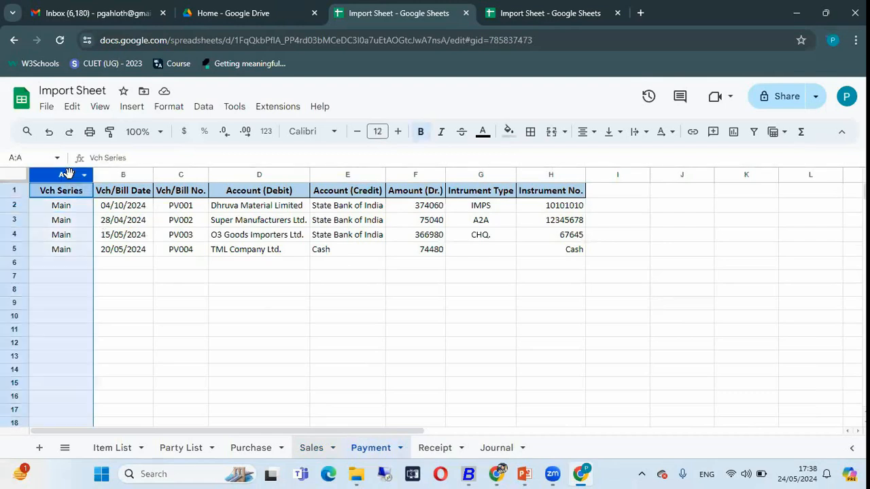
pyautogui.click(124, 174)
pyautogui.click(171, 175)
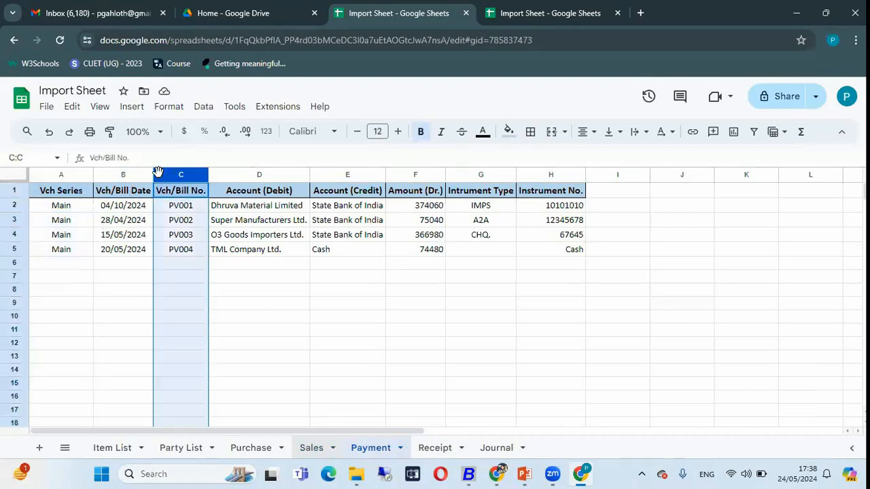
pyautogui.click(61, 208)
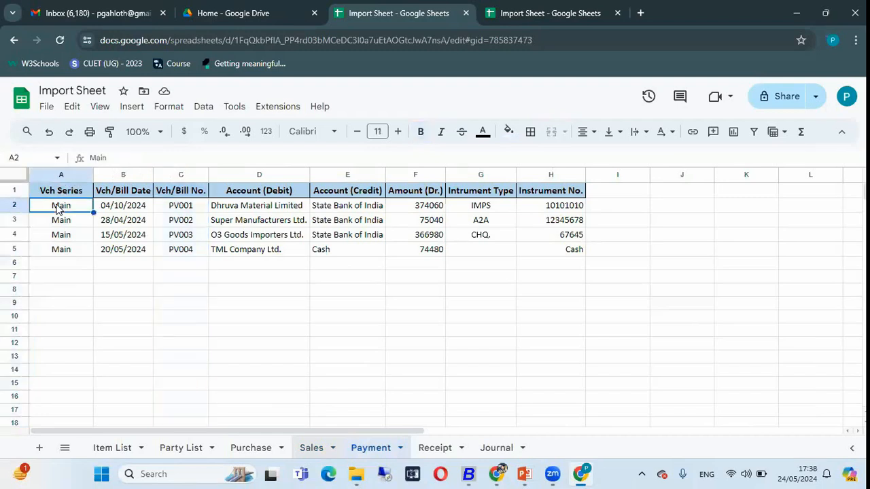
pyautogui.click(111, 211)
pyautogui.click(176, 210)
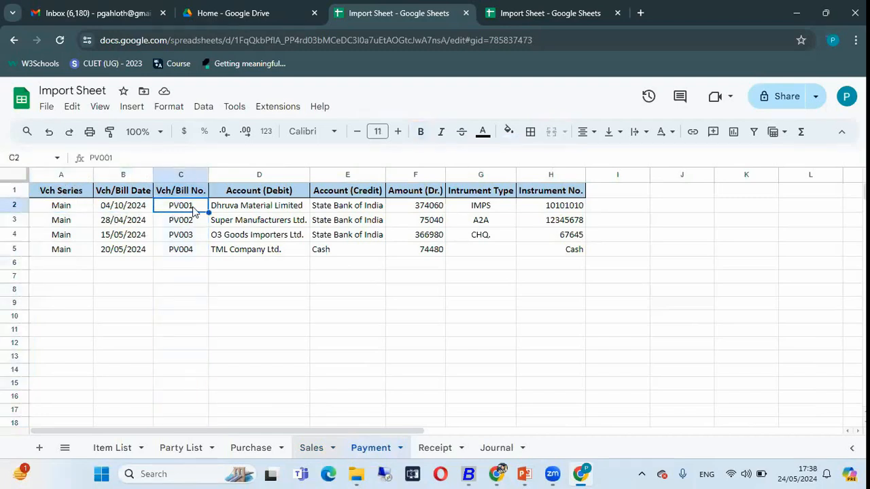
# Examine the debit account, credit account, amount, instrument type and instrument number columns of the Payment tab
pyautogui.click(253, 208)
pyautogui.click(276, 175)
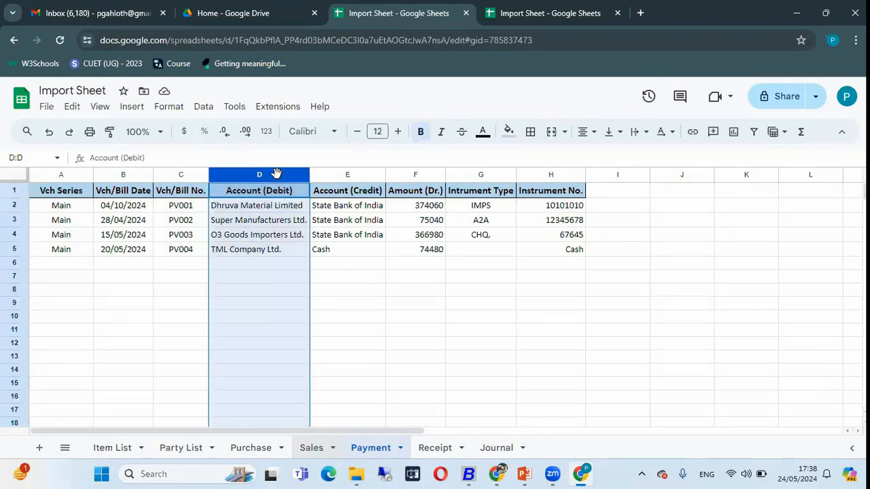
pyautogui.click(328, 175)
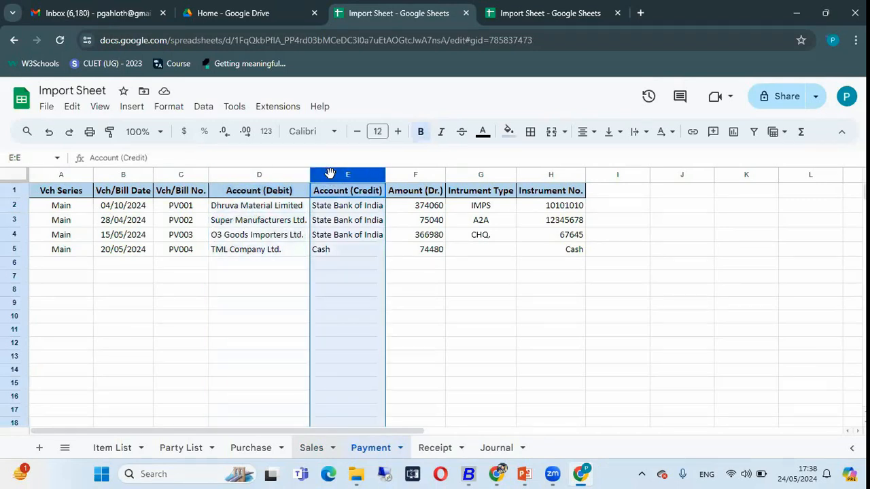
pyautogui.click(327, 227)
pyautogui.click(430, 227)
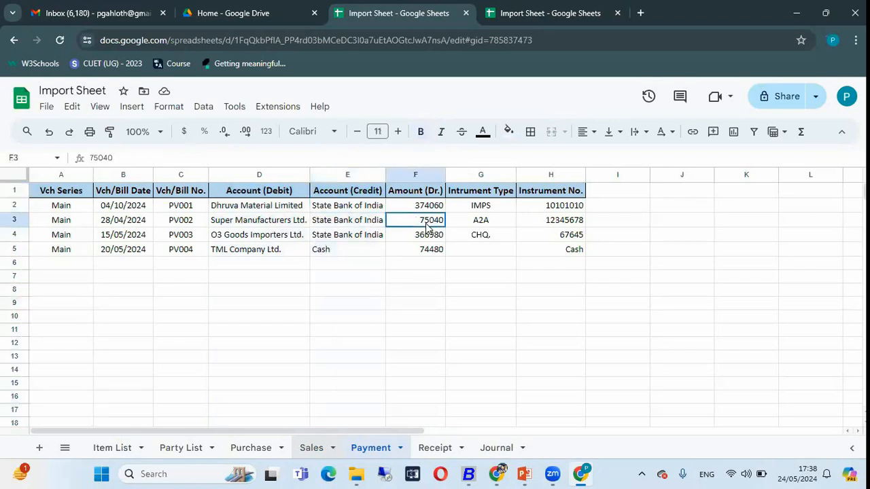
pyautogui.click(417, 172)
pyautogui.click(482, 175)
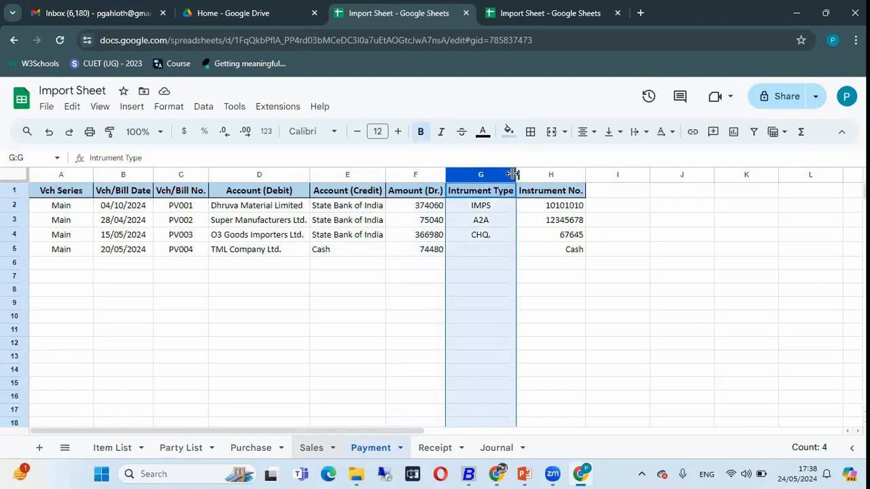
pyautogui.click(545, 174)
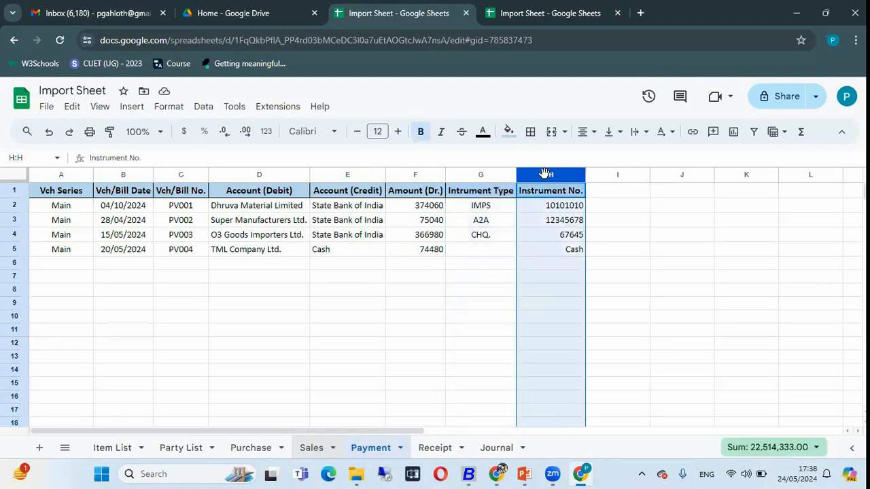
# Switch to BUSY and open the voucher import from Excel/Google Sheet
pyautogui.hotkey('alt', 'Tab')
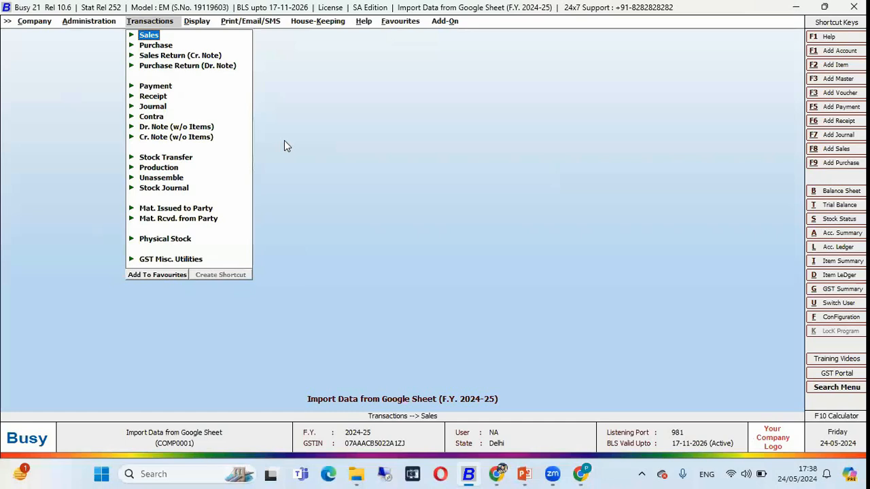
pyautogui.press('Left')
pyautogui.press('Return')
pyautogui.press('Down')
pyautogui.press('Down')
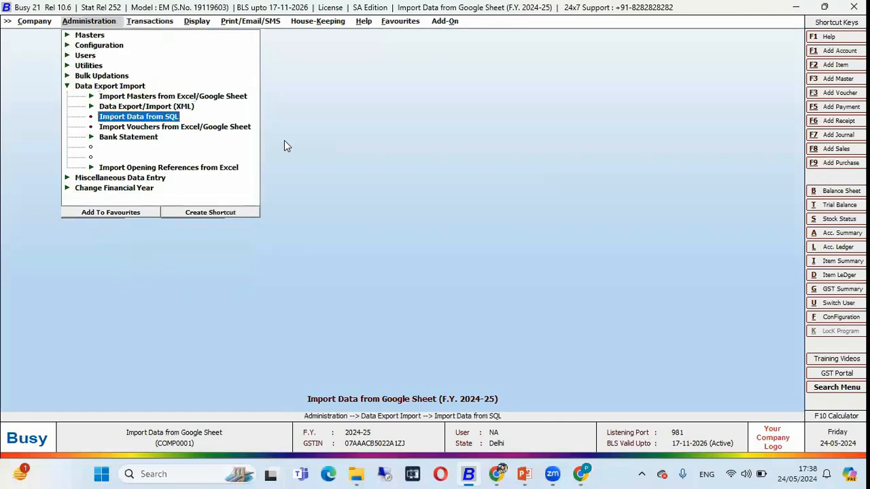
pyautogui.press('Down')
pyautogui.press('Return')
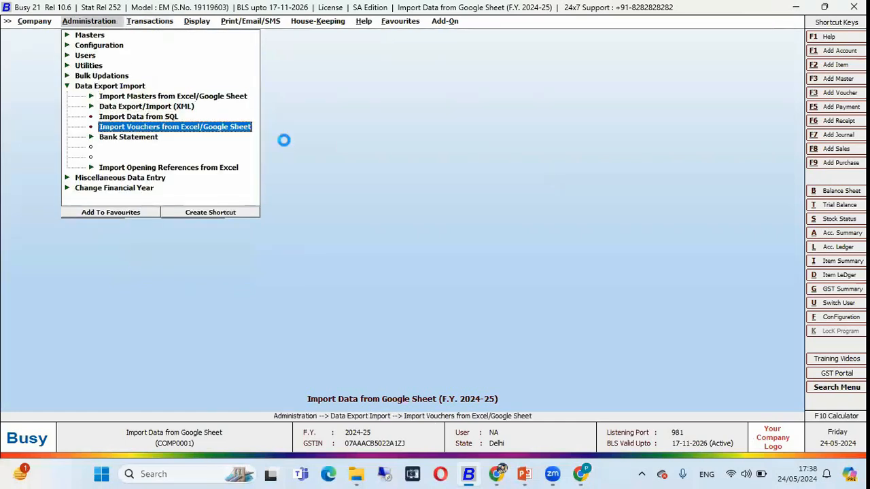
# Choose Payment as the voucher type to import, with the Payment - 1 format
pyautogui.press('Down')
pyautogui.press('Down')
pyautogui.press('Down')
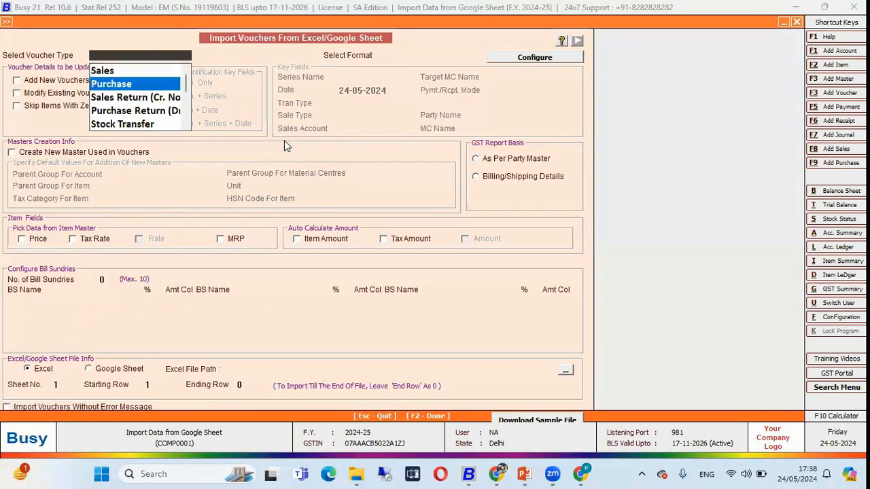
pyautogui.write('pay')
pyautogui.press('Return')
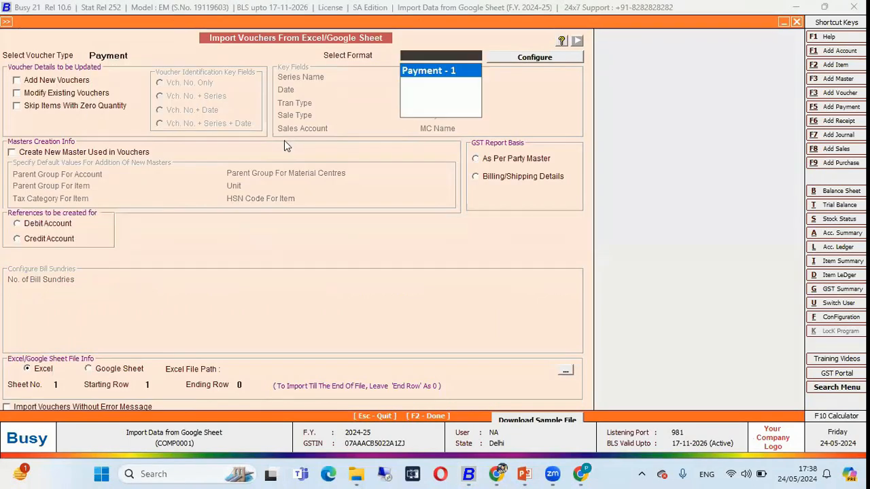
pyautogui.press('Return')
pyautogui.press('Return')
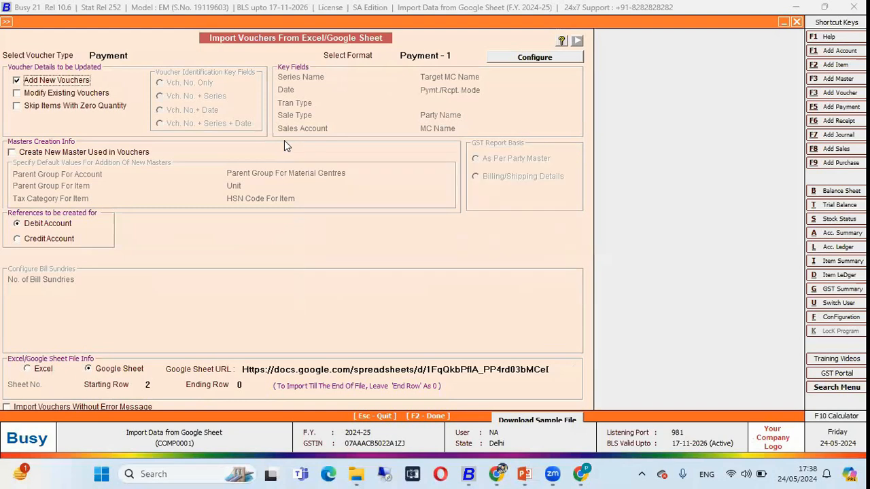
# Open the configuration of the Payment - 1 format and examine which sheet column each header and body field uses
pyautogui.click(515, 58)
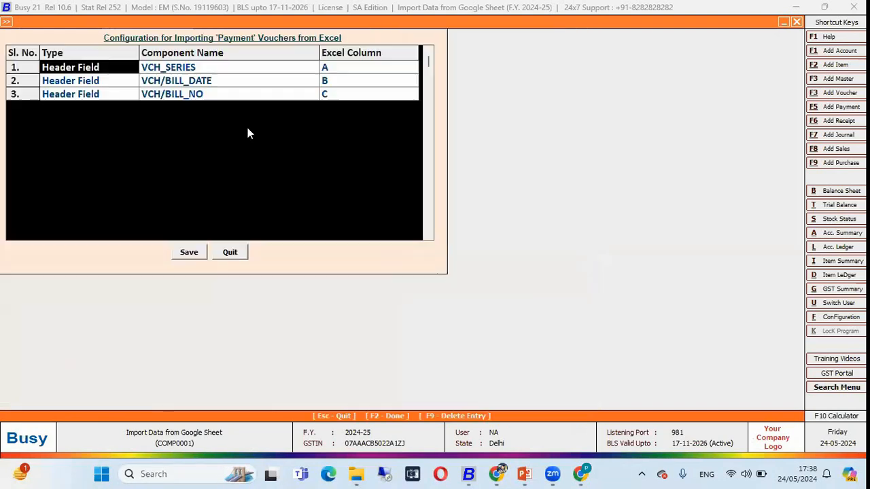
pyautogui.press('Return')
pyautogui.press('Return')
pyautogui.press('Down')
pyautogui.press('Down')
pyautogui.press('Left')
pyautogui.press('Left')
pyautogui.press('Up')
pyautogui.press('Right')
pyautogui.press('Up')
pyautogui.press('Down')
pyautogui.press('Down')
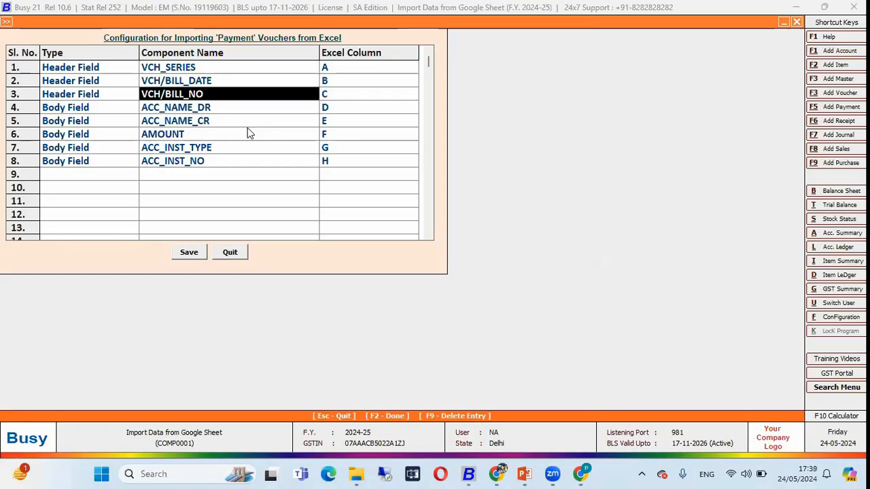
# Compare the bill number, debit account and credit account mappings with columns C, D and E of the Google Sheet
pyautogui.hotkey('alt', 'Tab')
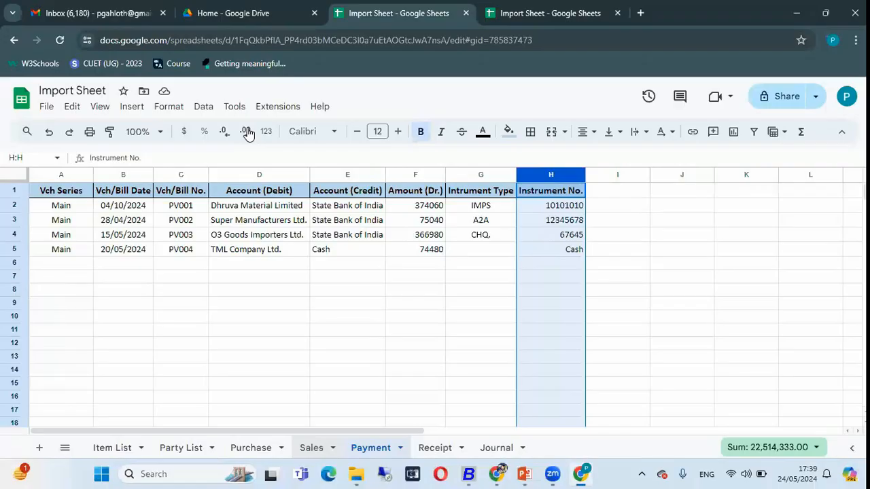
pyautogui.click(176, 173)
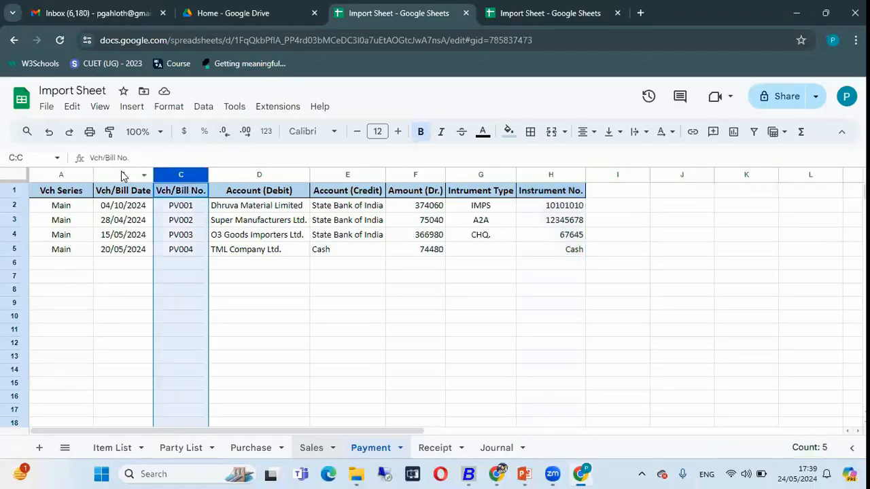
pyautogui.click(244, 174)
pyautogui.hotkey('alt', 'Tab')
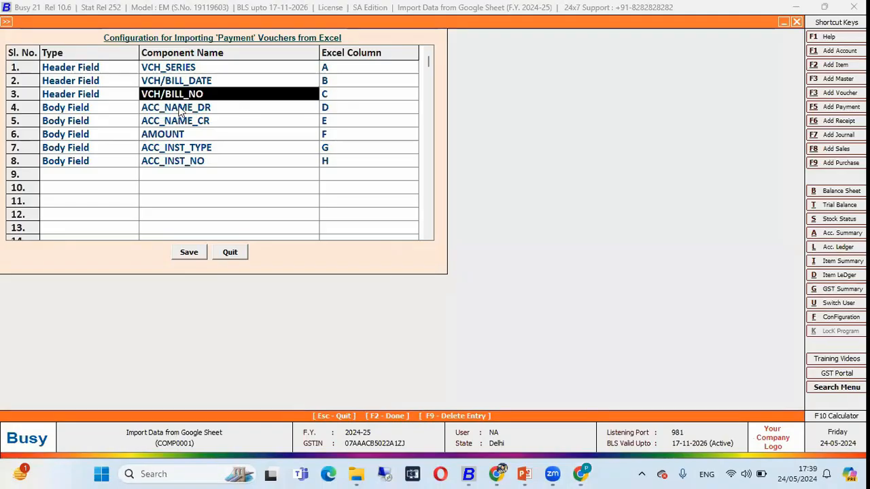
pyautogui.click(177, 106)
pyautogui.hotkey('alt', 'Tab')
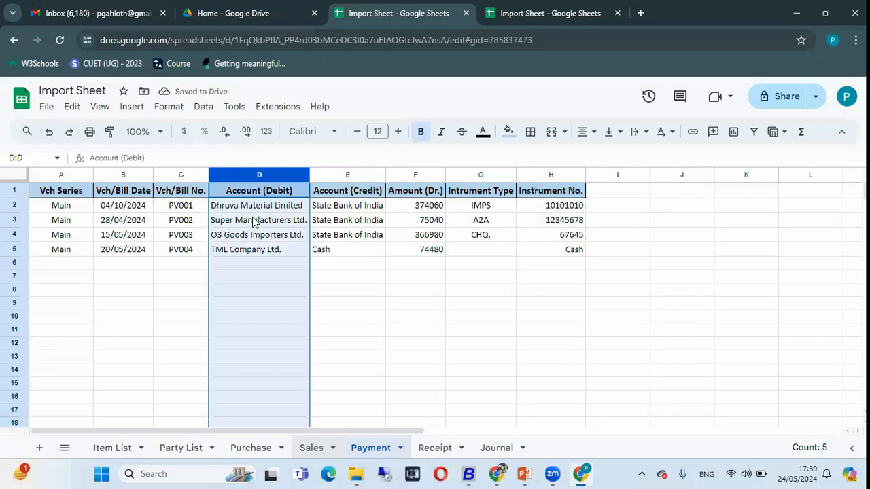
pyautogui.click(346, 176)
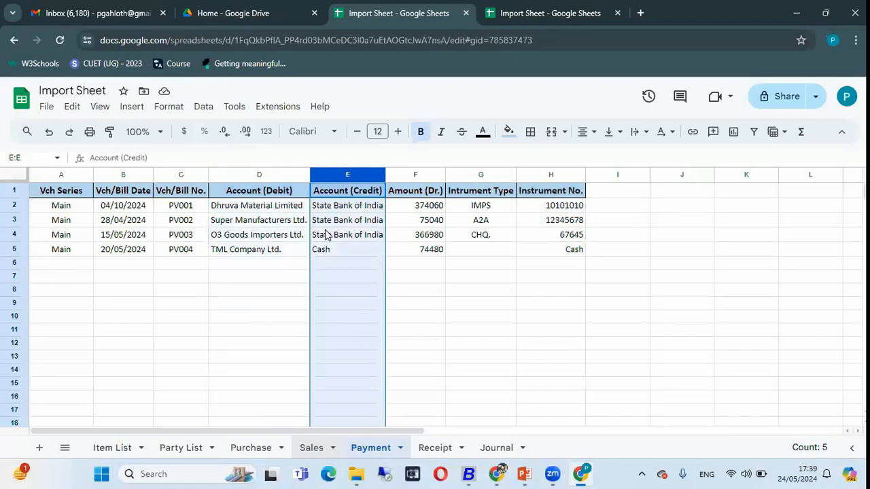
pyautogui.hotkey('alt', 'Tab')
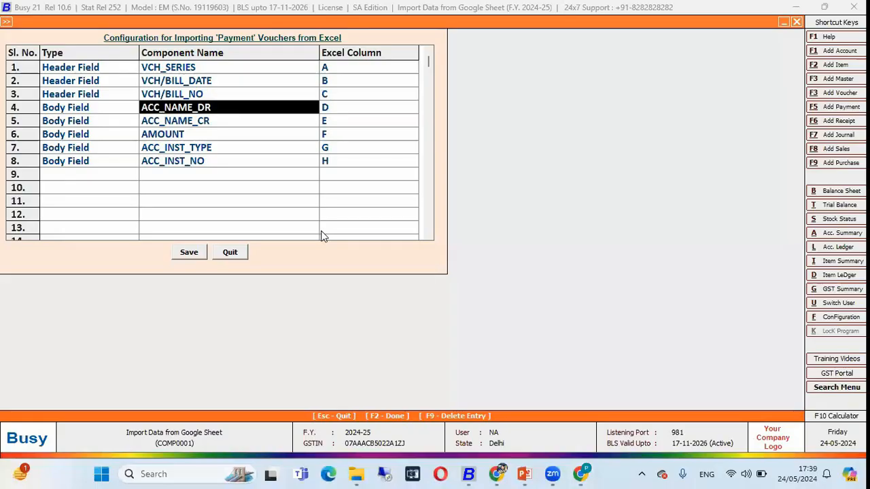
pyautogui.click(188, 124)
# Compare the amount and instrument field mappings with the Google Sheet's columns, and leave the configuration and import screen without saving
pyautogui.hotkey('alt', 'Tab')
pyautogui.click(412, 176)
pyautogui.hotkey('alt', 'Tab')
pyautogui.click(206, 135)
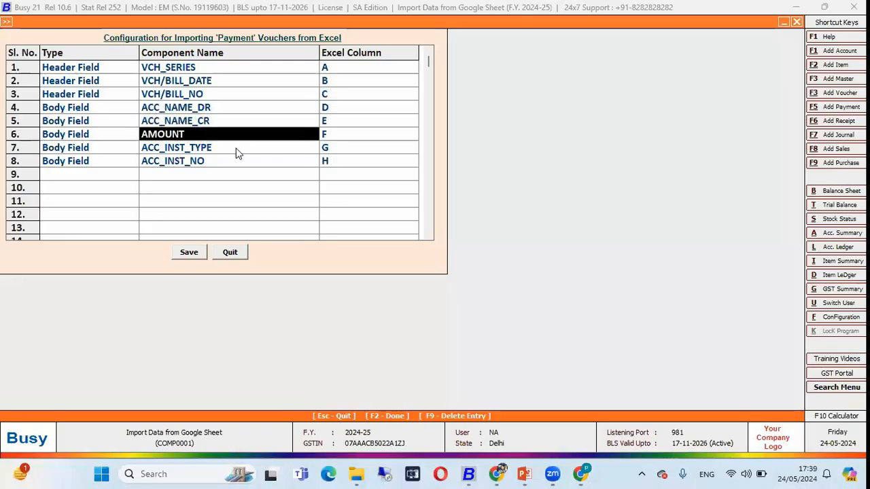
pyautogui.hotkey('alt', 'Tab')
pyautogui.click(484, 175)
pyautogui.hotkey('alt', 'Tab')
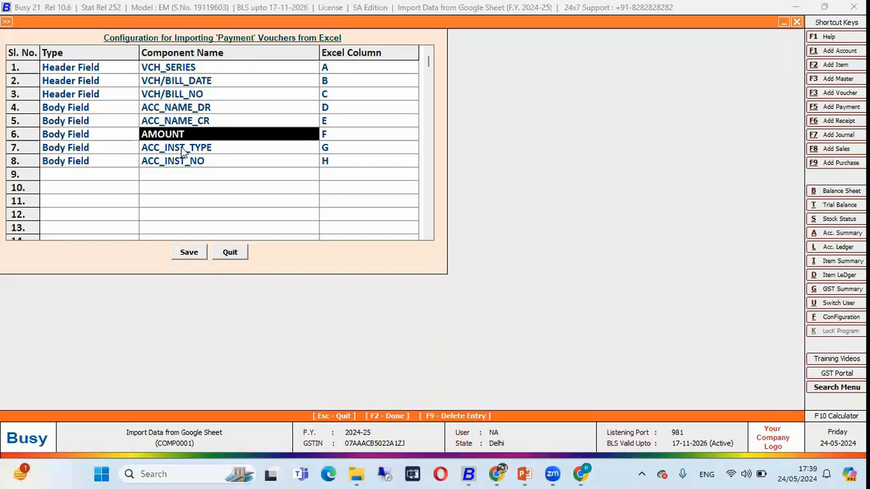
pyautogui.click(187, 148)
pyautogui.click(188, 161)
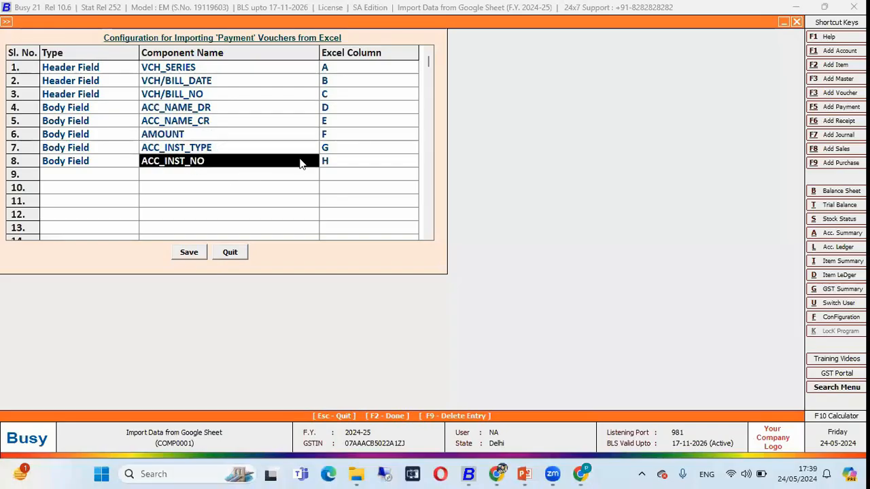
pyautogui.click(326, 153)
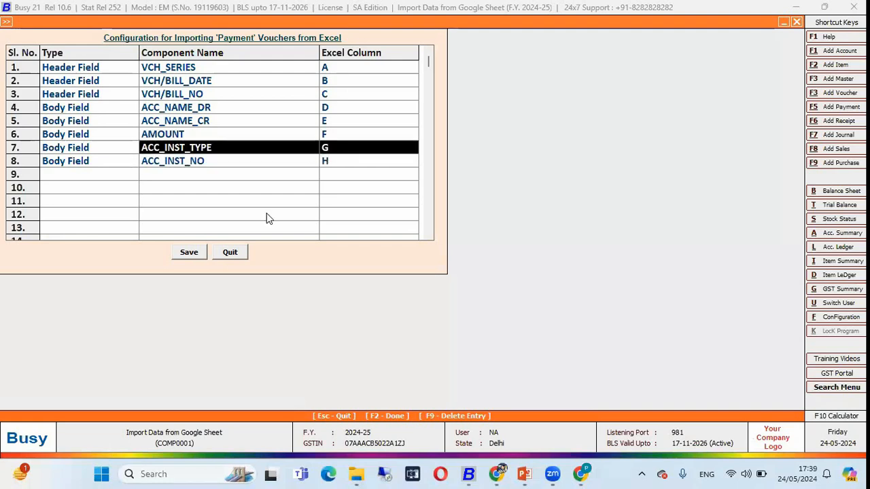
pyautogui.click(231, 253)
pyautogui.press('Escape')
pyautogui.press('Escape')
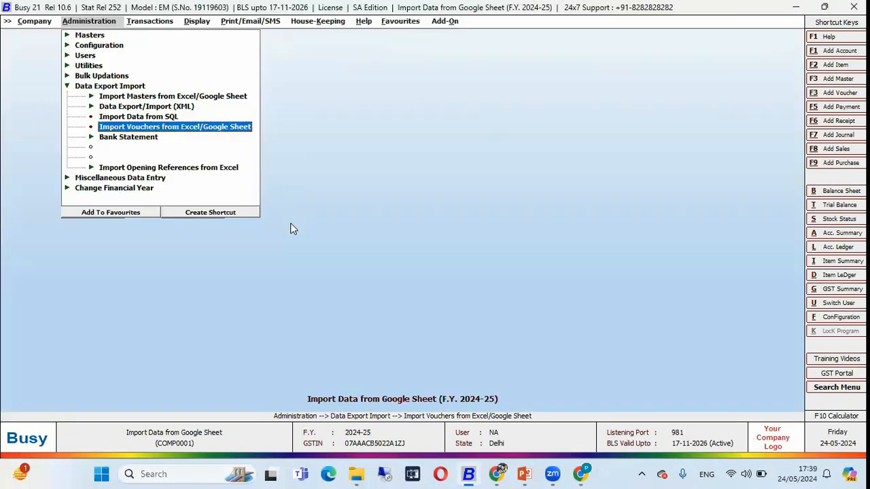
# Reopen the voucher import and choose the Payment voucher type with the Payment - 1 format
pyautogui.press('Return')
pyautogui.write('pa')
pyautogui.press('Return')
pyautogui.press('Return')
# Copy the Payment tab's URL from the browser into the Google Sheet URL and import the payment vouchers from row 2
pyautogui.hotkey('alt', 'Tab')
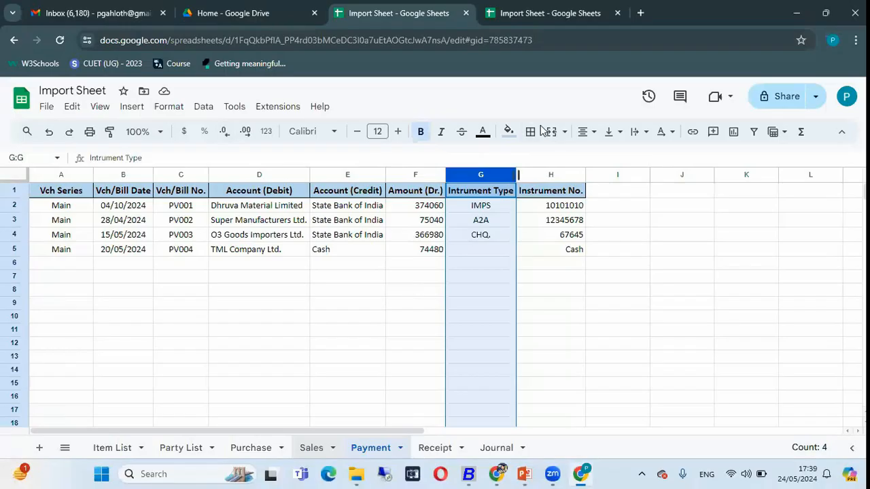
pyautogui.click(584, 48)
pyautogui.rightClick(586, 43)
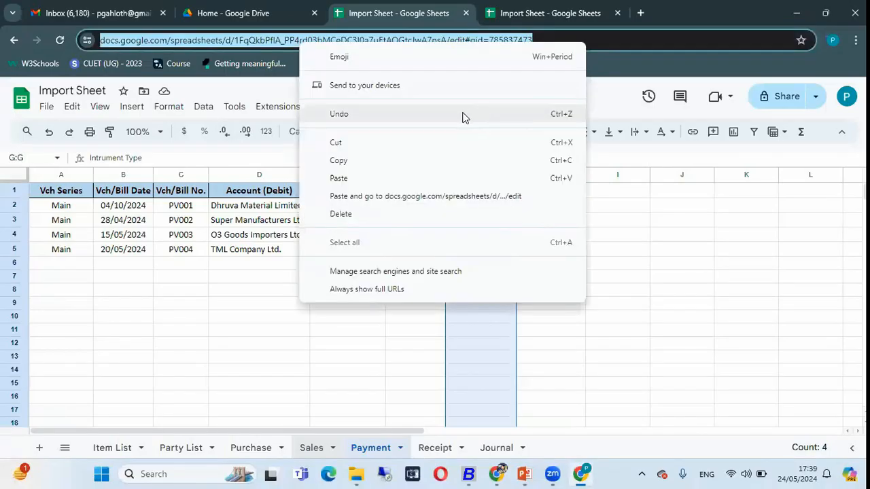
pyautogui.click(465, 159)
pyautogui.hotkey('alt', 'Tab')
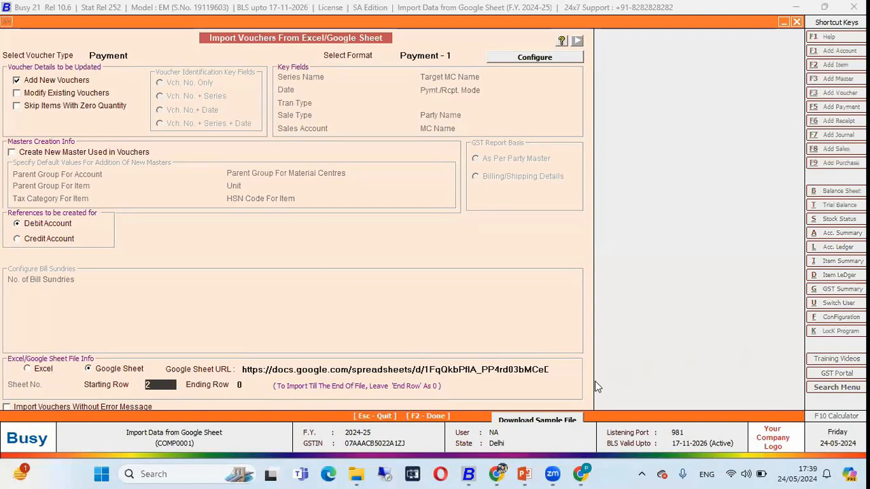
pyautogui.press('F2')
pyautogui.press('Return')
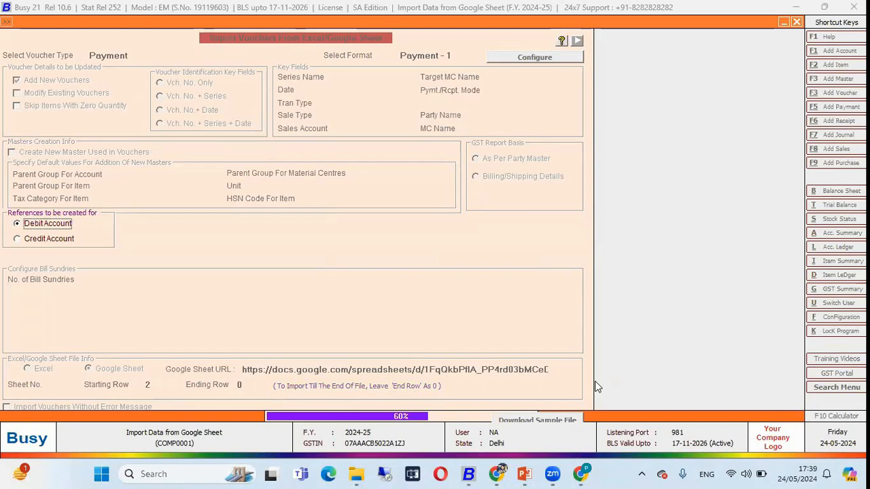
pyautogui.press('Return')
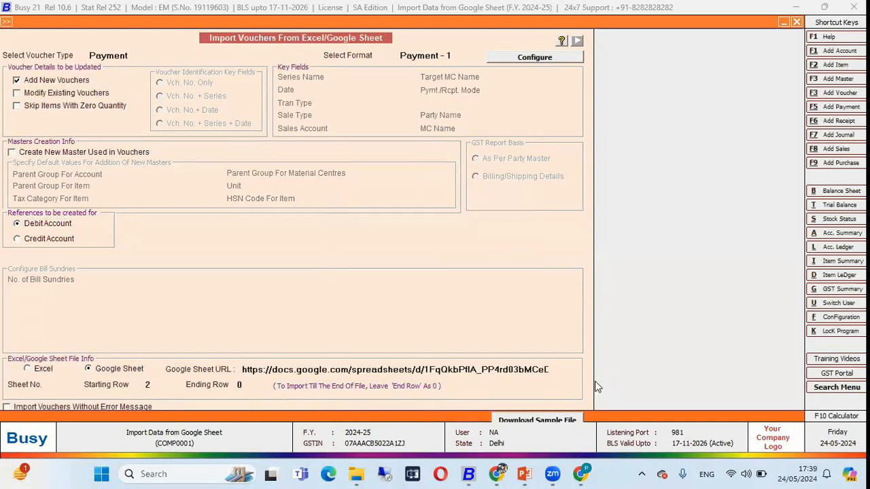
# Leave the import screen and open the modification of payment vouchers
pyautogui.press('Escape')
pyautogui.press('Right')
pyautogui.press('Down')
pyautogui.press('Down')
pyautogui.press('Down')
pyautogui.press('Down')
pyautogui.press('Return')
pyautogui.press('Down')
pyautogui.press('Down')
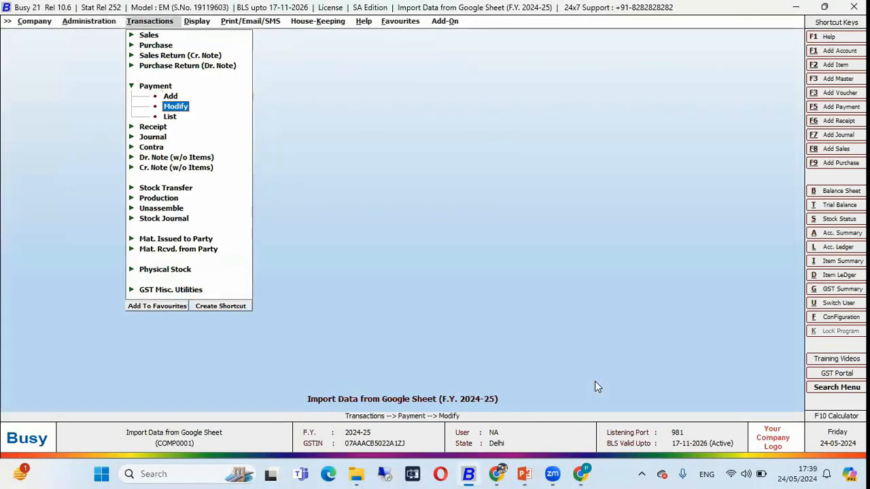
pyautogui.press('Return')
# Check the voucher numbers in the Payment tab and open payment voucher PV001 in BUSY
pyautogui.hotkey('alt', 'Tab')
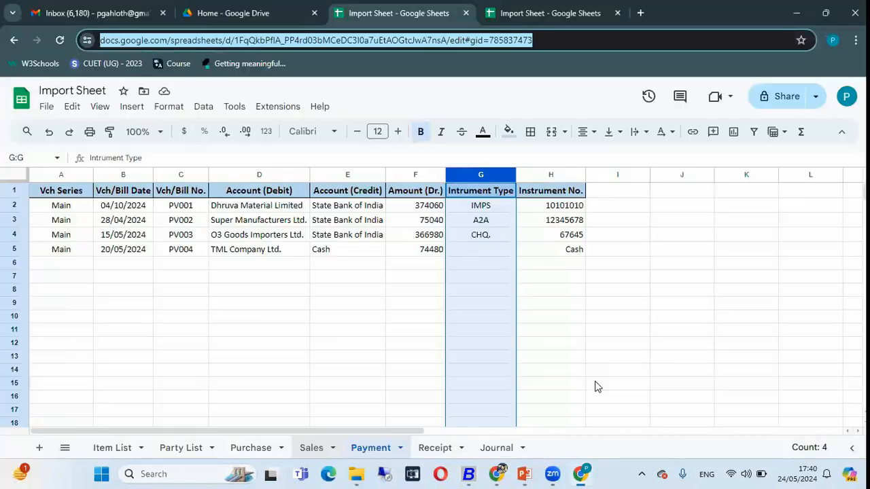
pyautogui.hotkey('alt', 'Tab')
pyautogui.press('Down')
pyautogui.press('Down')
pyautogui.press('Down')
pyautogui.press('Down')
pyautogui.press('Down')
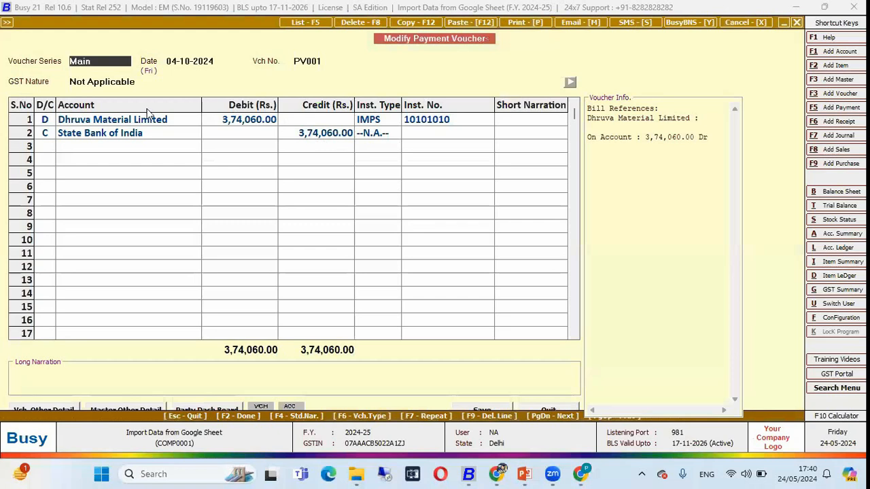
# Compare the voucher's debit account, amount and instrument number with row 2 of the Payment tab
pyautogui.click(157, 119)
pyautogui.click(232, 123)
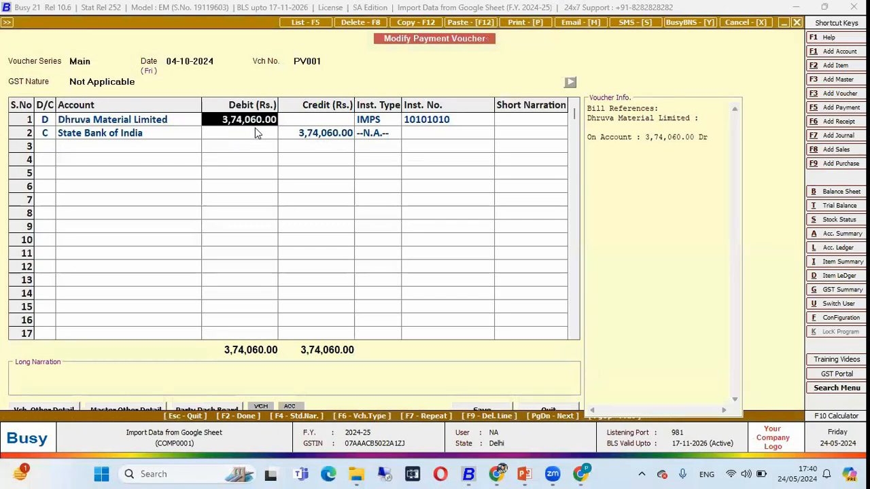
pyautogui.hotkey('alt', 'Tab')
pyautogui.click(430, 212)
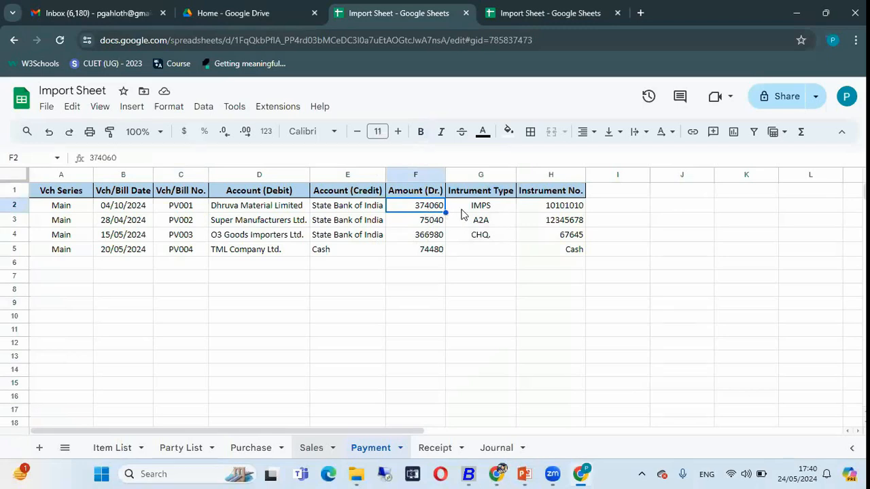
pyautogui.click(533, 213)
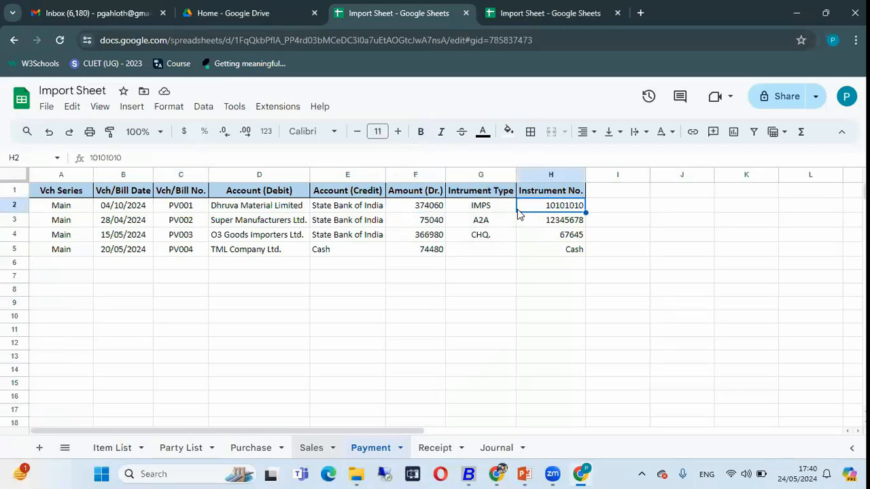
# Check the instrument number in payment voucher PV001 in BUSY and close the voucher
pyautogui.hotkey('alt', 'Tab')
pyautogui.click(414, 123)
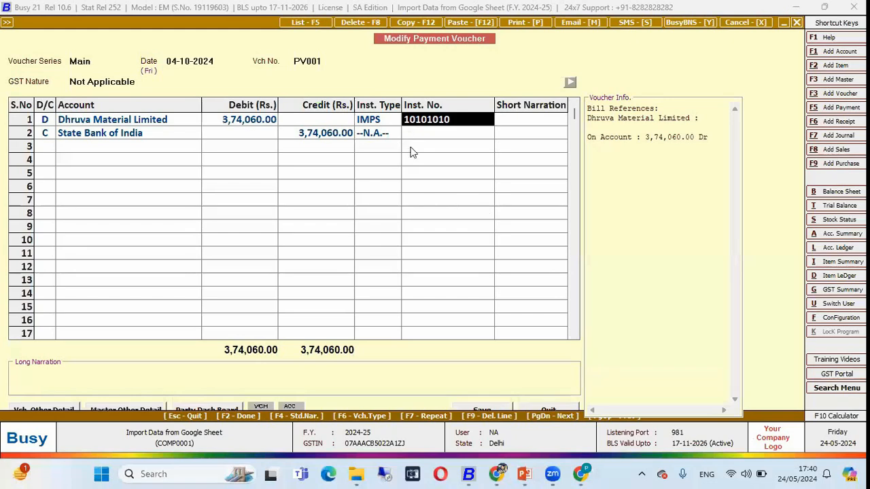
pyautogui.press('Escape')
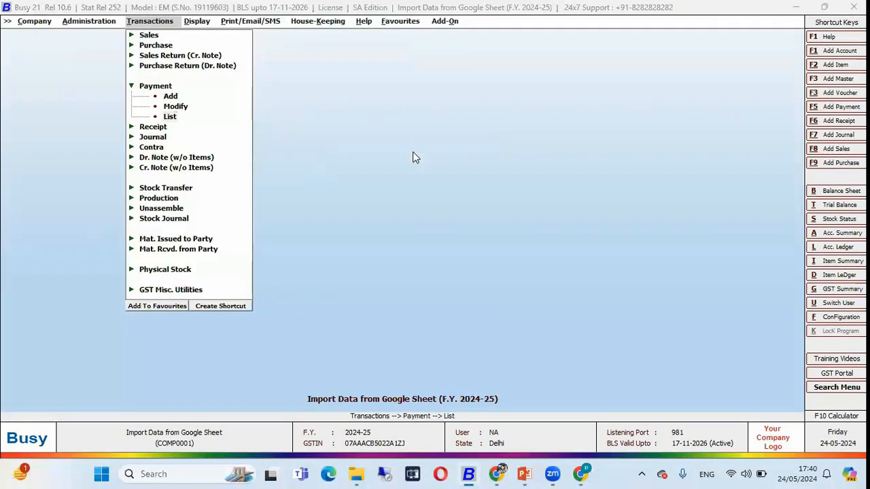
# Switch to the Google Sheet in the browser and open the Receipt tab at the first credit account
pyautogui.hotkey('alt', 'Tab')
pyautogui.click(436, 449)
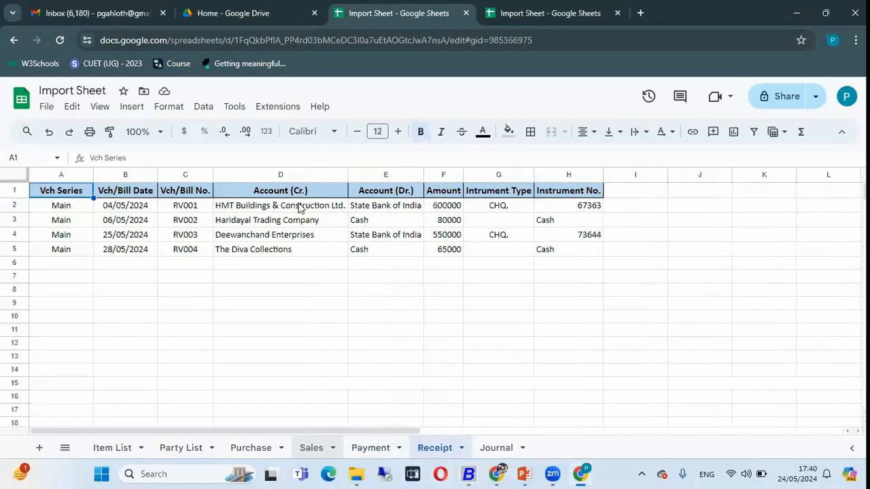
pyautogui.click(263, 207)
# Open the voucher import from Excel/Google Sheet in BUSY with voucher type Receipt and format Receipt - 1, dismissing the Google Sheet instructions
pyautogui.hotkey('alt', 'Tab')
pyautogui.press('Left')
pyautogui.press('Return')
pyautogui.press('Down')
pyautogui.press('Down')
pyautogui.press('Down')
pyautogui.press('Return')
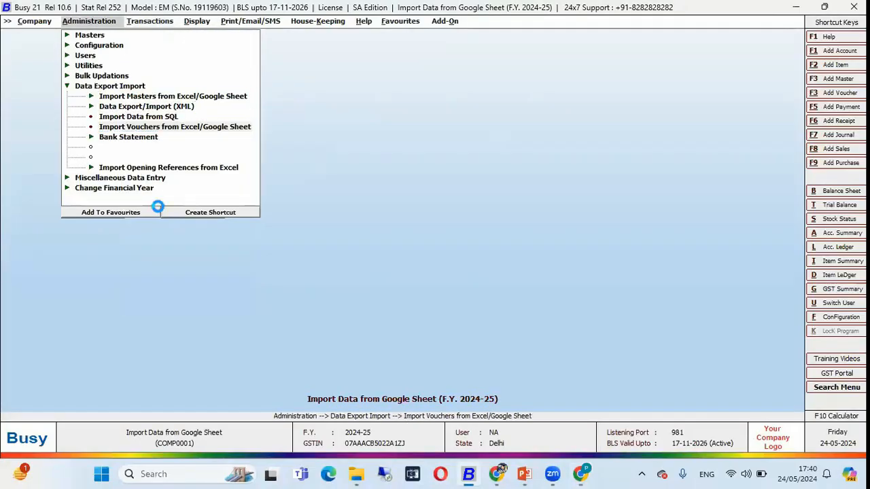
pyautogui.press('Return')
pyautogui.press('Return')
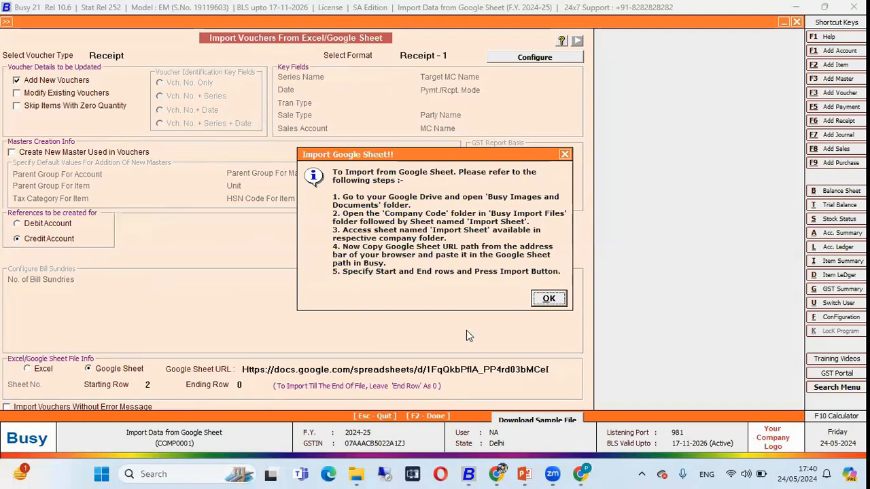
pyautogui.click(549, 301)
# Copy the Receipt tab's URL from the browser into the Google Sheet URL and import the receipt vouchers from row 2
pyautogui.hotkey('alt', 'Tab')
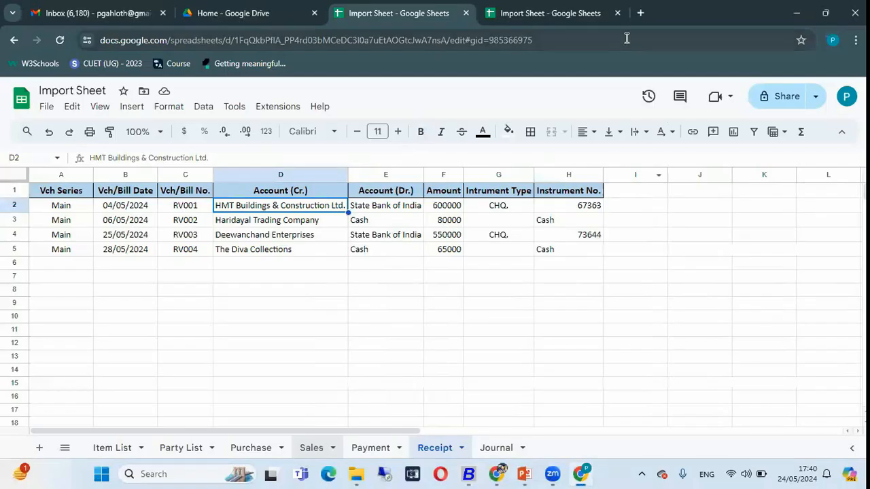
pyautogui.click(626, 38)
pyautogui.hotkey('alt', 'Tab')
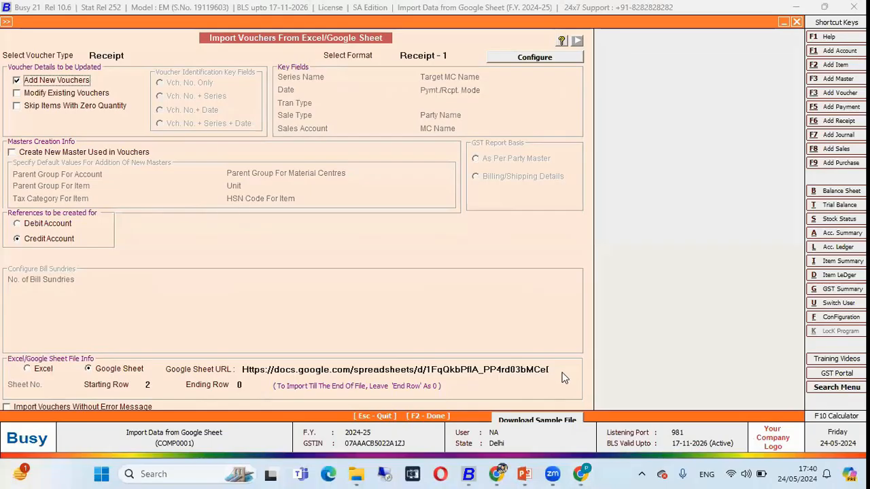
pyautogui.moveTo(244, 369); pyautogui.dragTo(769, 374)
pyautogui.press('BackSpace')
pyautogui.hotkey('ctrl', 'v')
pyautogui.press('F2')
pyautogui.press('Return')
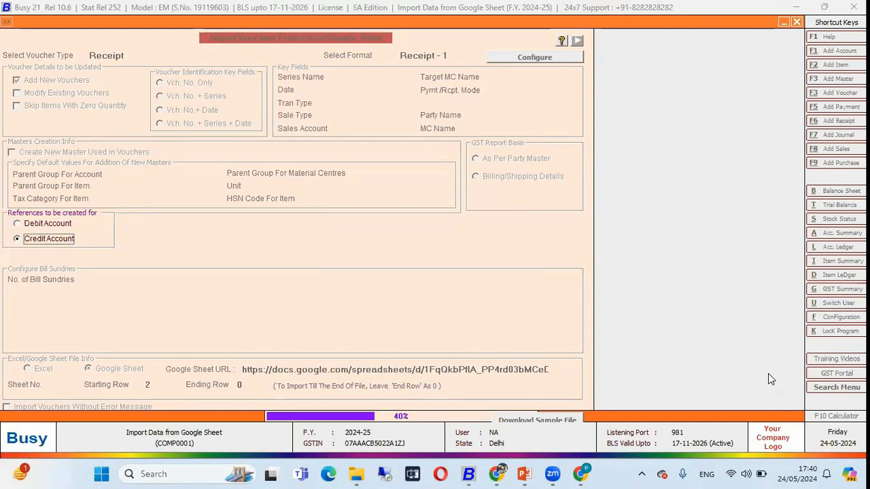
pyautogui.press('Return')
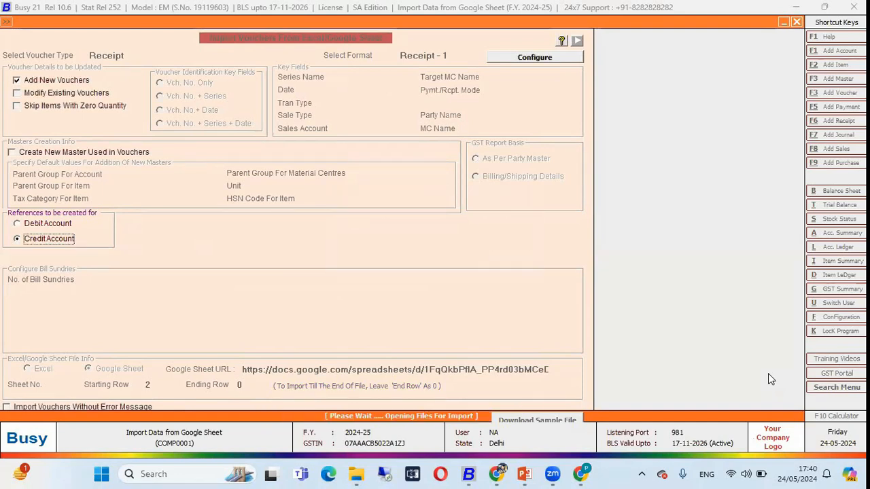
# Leave the import screen and open receipt voucher RV001 from the list of receipt vouchers
pyautogui.press('Escape')
pyautogui.press('Right')
pyautogui.press('Down')
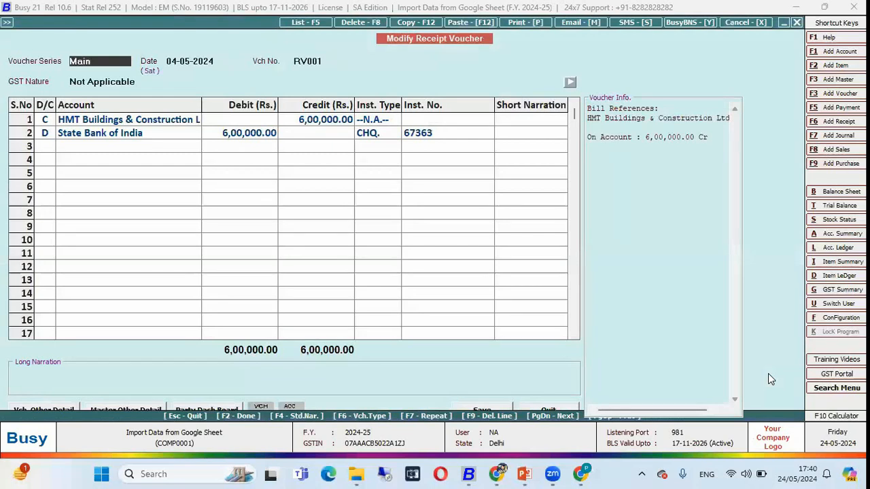
pyautogui.press('Return')
pyautogui.press('Return')
pyautogui.press('Return')
pyautogui.press('Return')
pyautogui.press('Return')
pyautogui.press('Return')
pyautogui.press('Return')
pyautogui.press('Return')
pyautogui.press('Return')
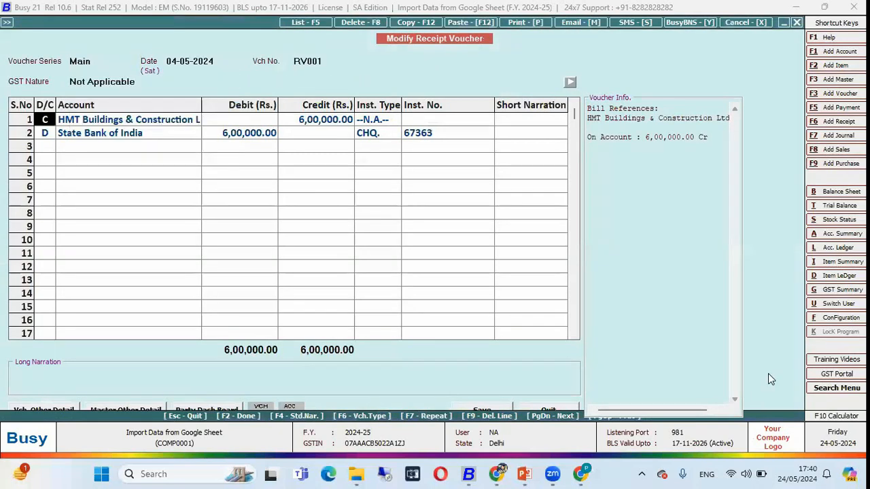
# Compare the accounts and amounts of receipt voucher RV001 with row 2 of the Receipt tab
pyautogui.press('Left')
pyautogui.press('Left')
pyautogui.press('Left')
pyautogui.press('Right')
pyautogui.press('Right')
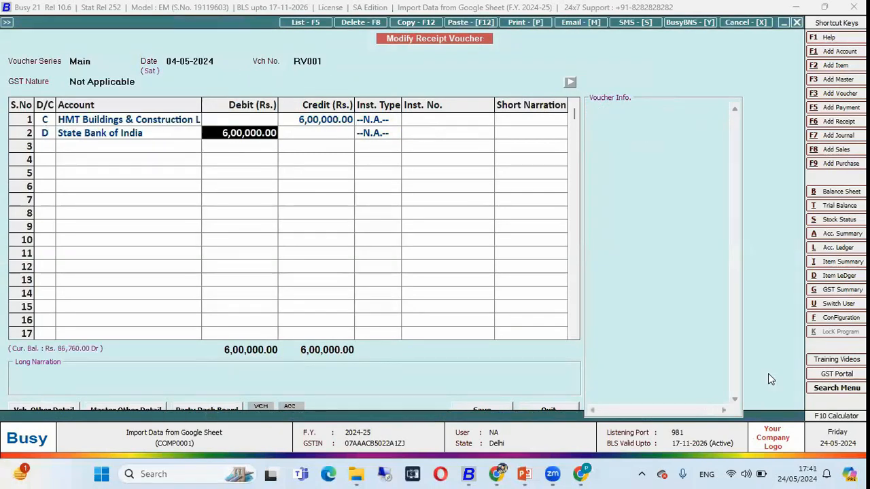
pyautogui.press('Left')
pyautogui.hotkey('alt', 'Tab')
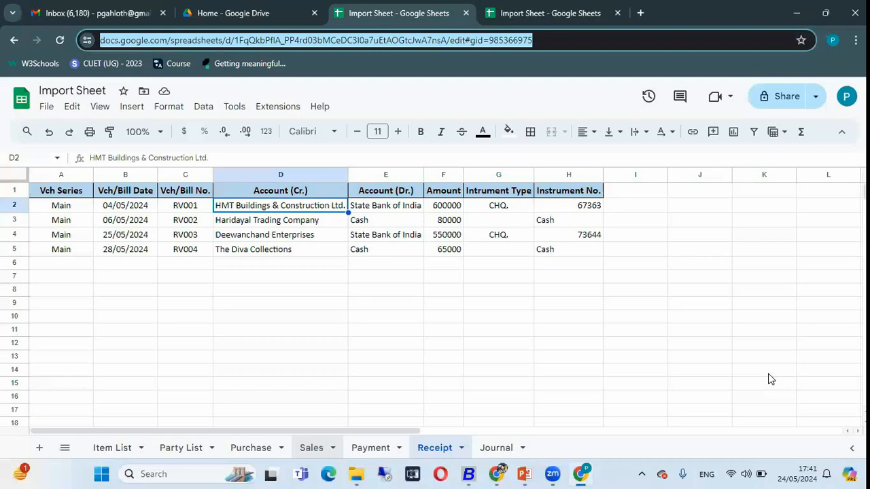
pyautogui.press('Right')
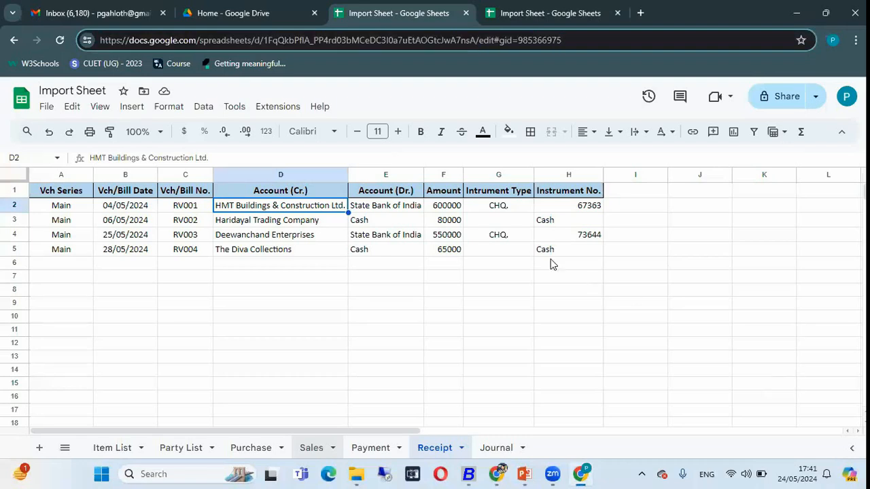
pyautogui.click(407, 206)
pyautogui.hotkey('alt', 'Tab')
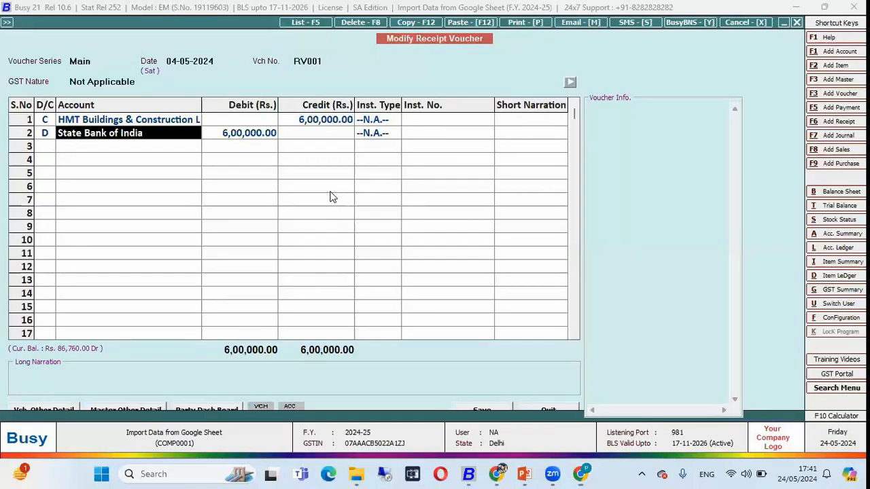
pyautogui.click(170, 120)
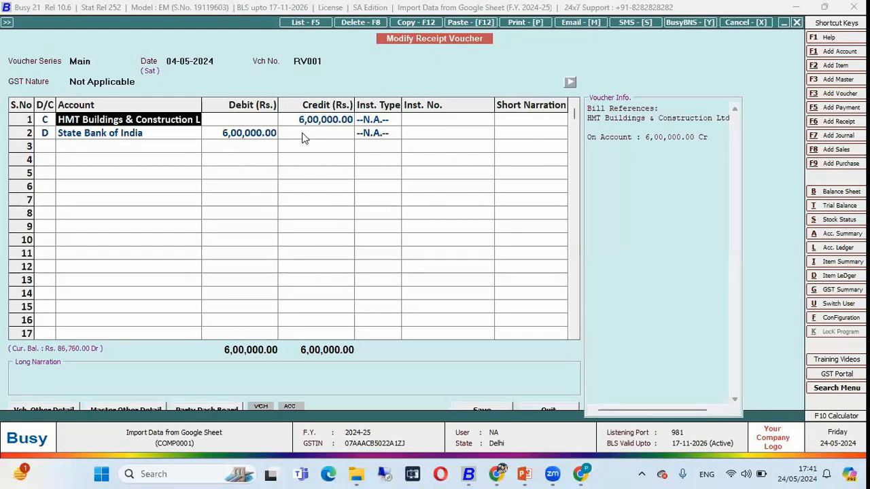
# Close the receipt voucher and its list, and open the Journal tab of the Google Sheet
pyautogui.press('Escape')
pyautogui.press('Escape')
pyautogui.press('Escape')
pyautogui.press('Escape')
pyautogui.press('Escape')
pyautogui.press('Escape')
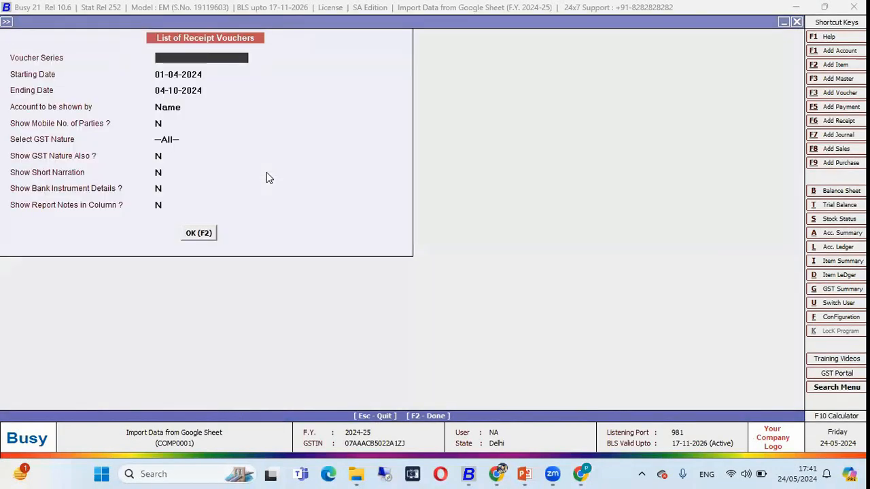
pyautogui.hotkey('alt', 'Tab')
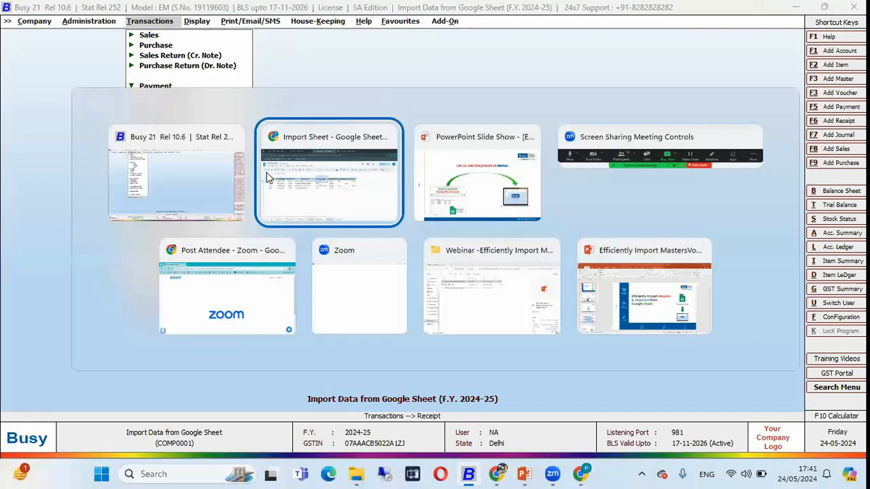
pyautogui.click(497, 447)
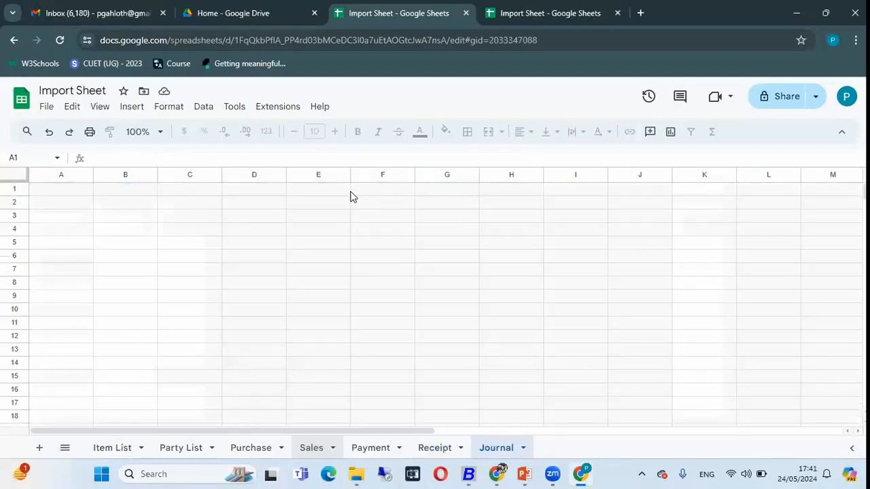
pyautogui.click(112, 224)
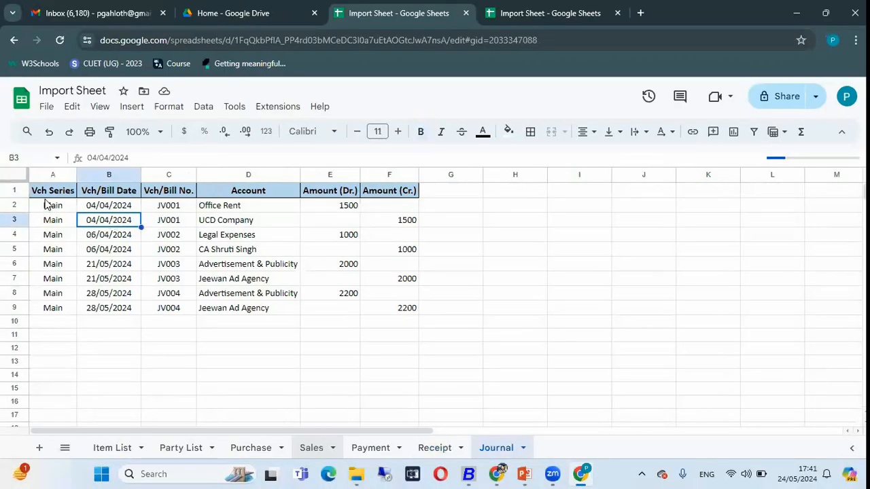
# Examine the Journal tab's series, date, voucher number and account columns, and the debit and credit rows of voucher JV001
pyautogui.click(49, 175)
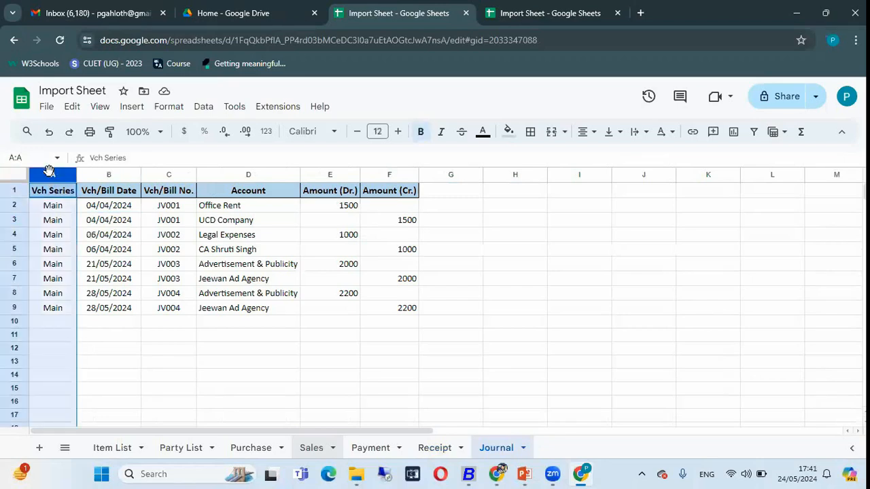
pyautogui.click(94, 175)
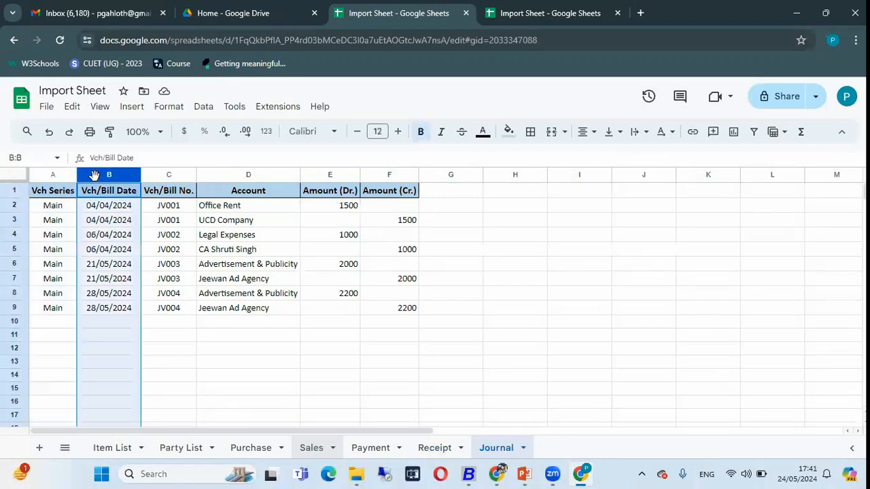
pyautogui.click(166, 176)
pyautogui.click(244, 174)
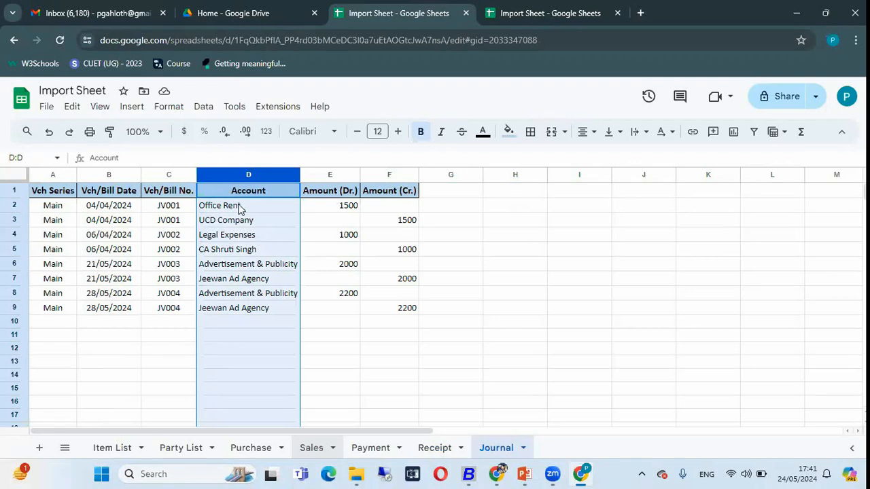
pyautogui.click(235, 205)
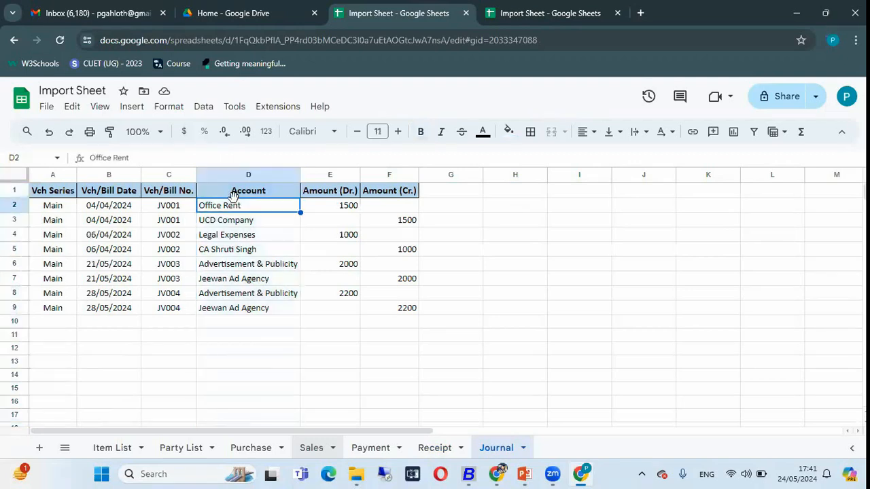
pyautogui.click(235, 223)
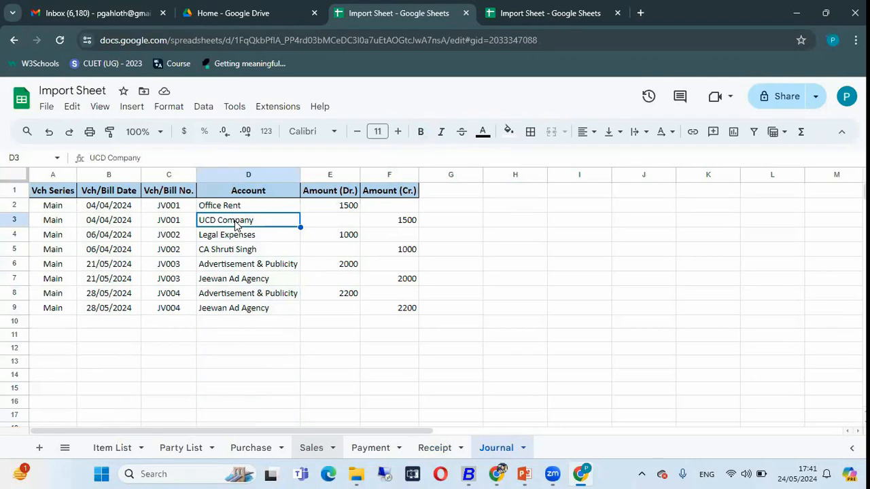
pyautogui.press('Right')
pyautogui.press('Right')
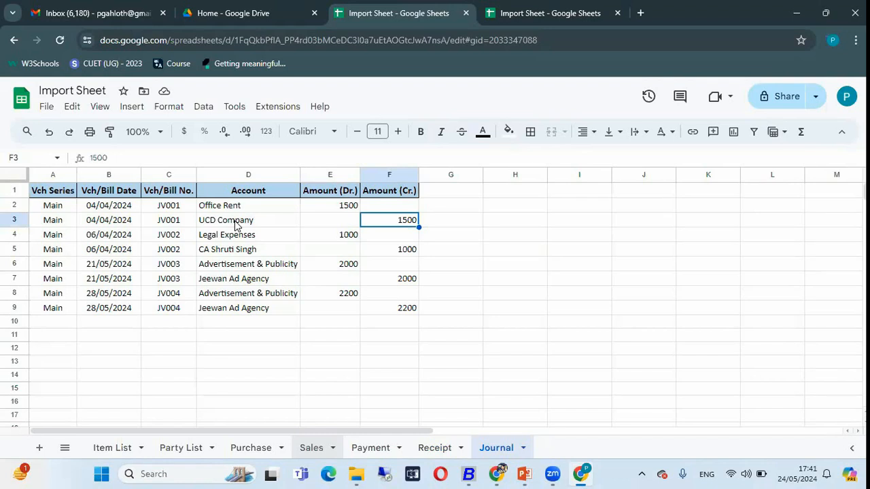
# Open the voucher import in BUSY with voucher type Journal and format Journal - 1
pyautogui.hotkey('alt', 'Tab')
pyautogui.press('Left')
pyautogui.press('Down')
pyautogui.press('Down')
pyautogui.press('Down')
pyautogui.press('Return')
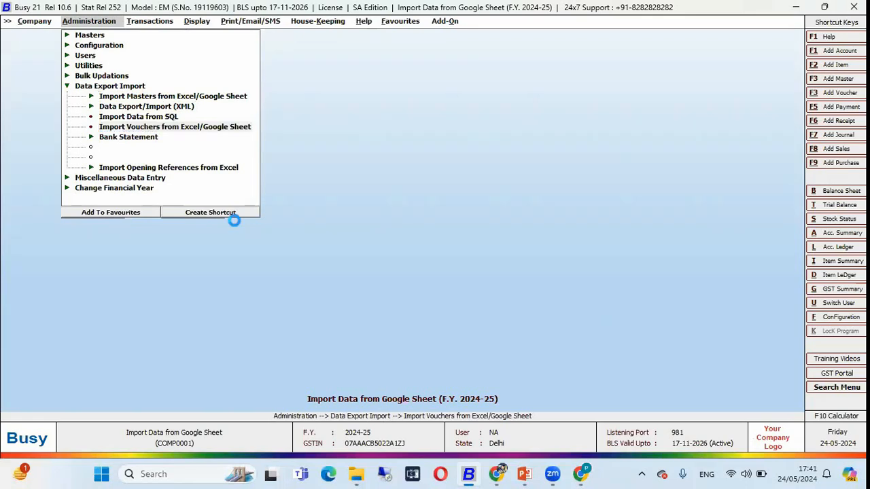
pyautogui.press('j')
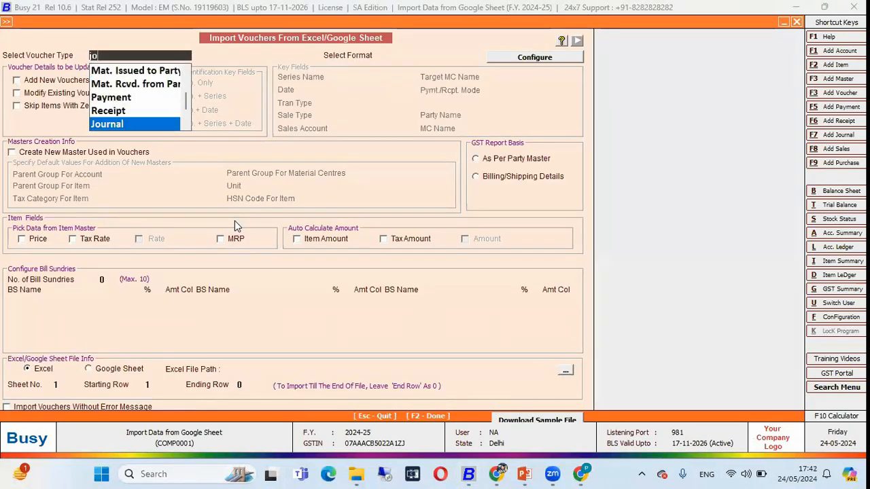
pyautogui.press('Return')
pyautogui.press('Return')
pyautogui.press('Return')
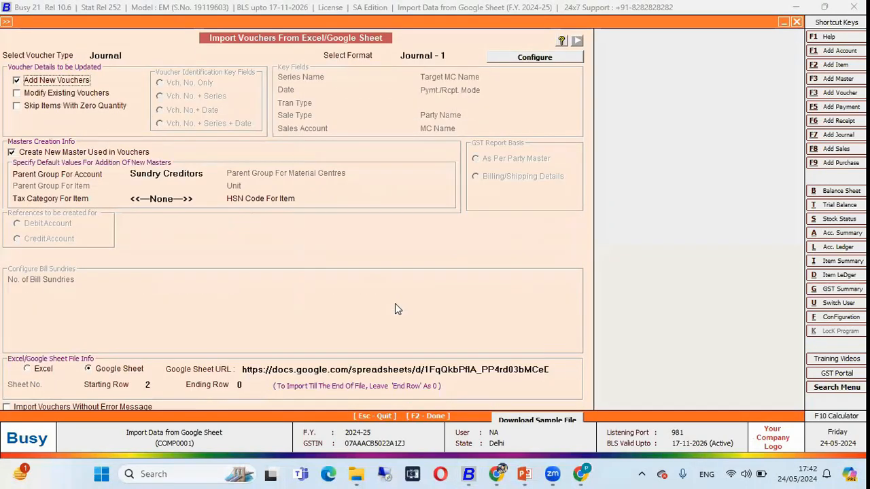
# Open the import format configuration and delete the existing Journal - 1 format
pyautogui.click(522, 61)
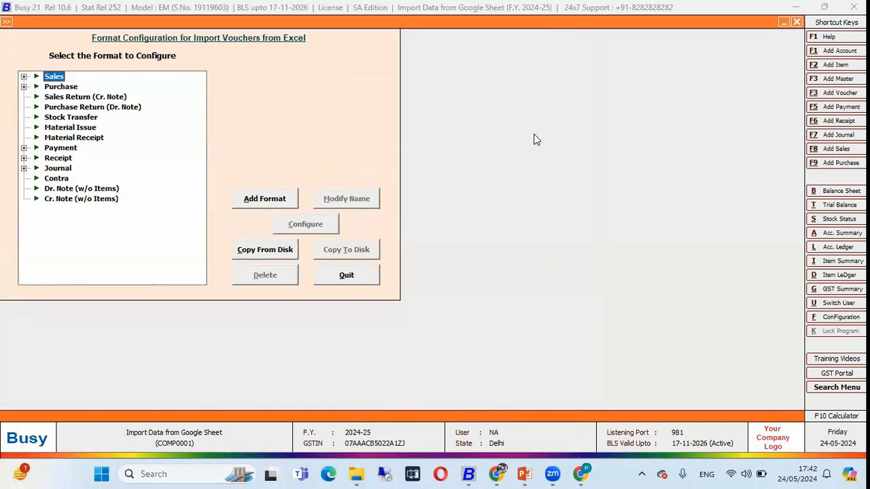
pyautogui.doubleClick(57, 169)
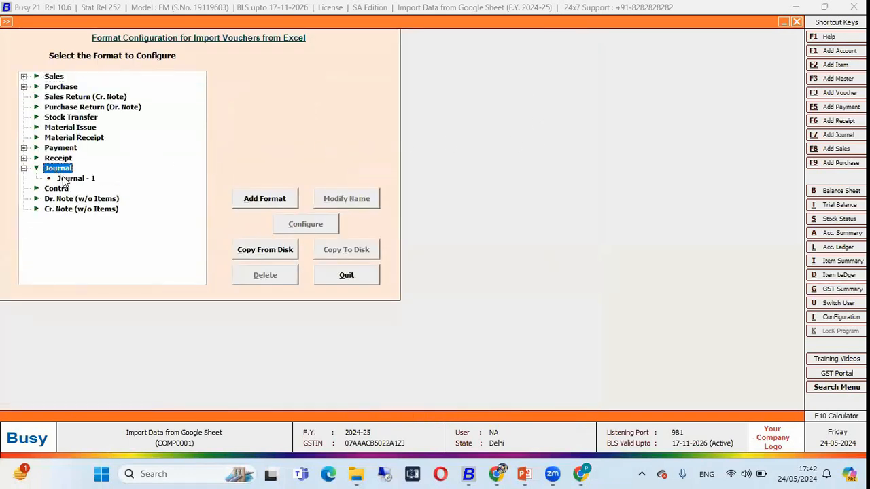
pyautogui.click(67, 180)
pyautogui.click(265, 280)
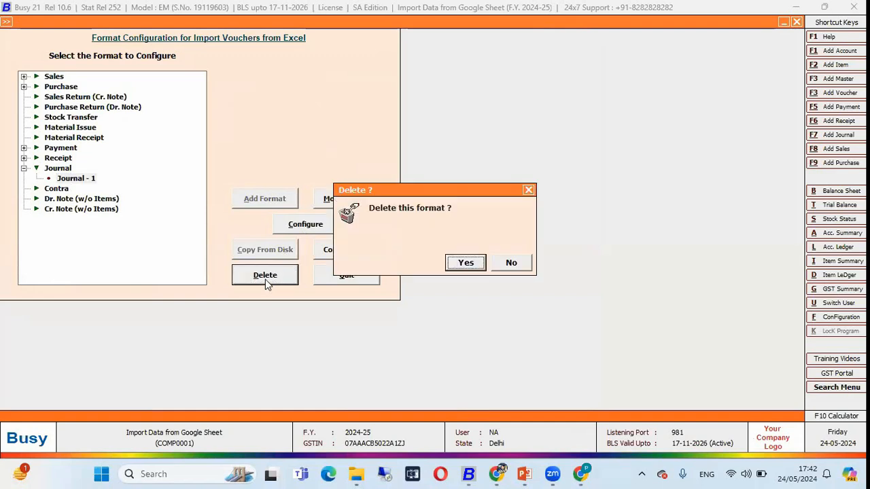
pyautogui.press('Return')
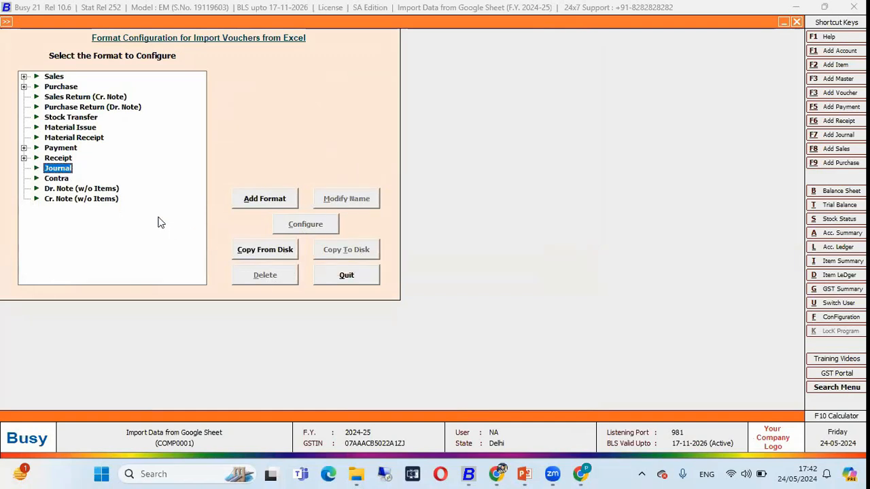
# Add a new import format named Journal - 1 for the Journal voucher type
pyautogui.click(265, 199)
pyautogui.write('Journal')
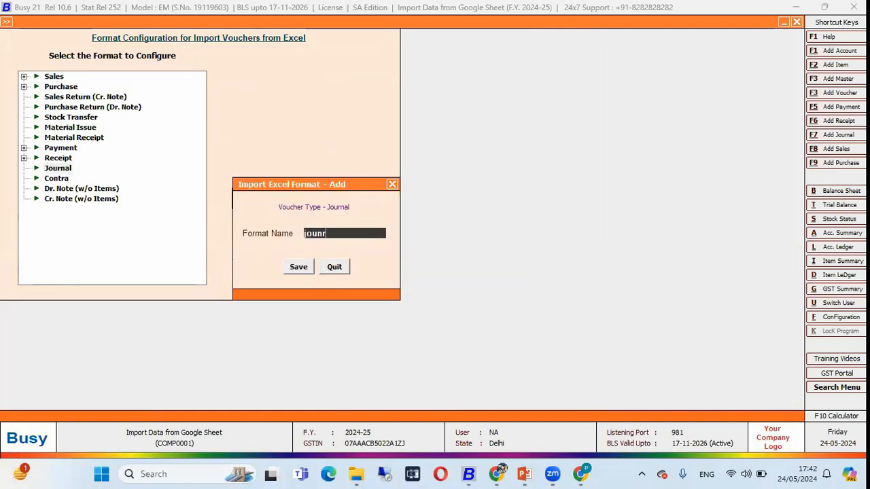
pyautogui.press('Return')
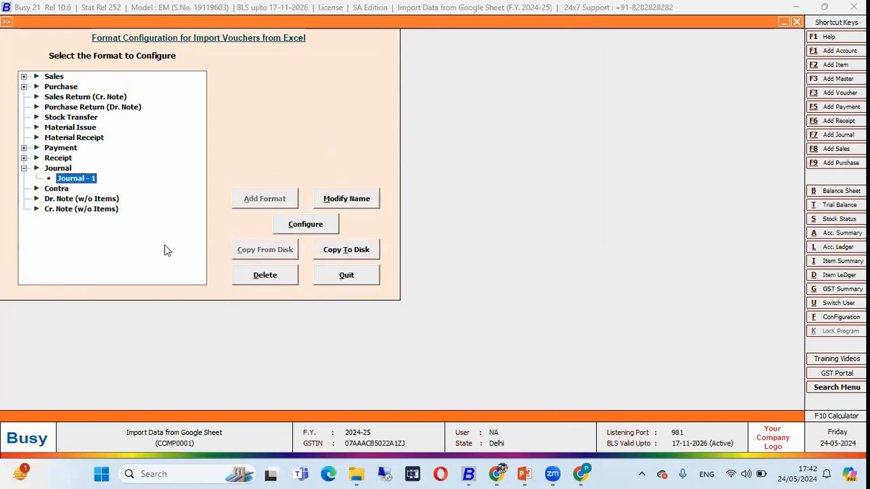
# Open the component configuration of the Journal - 1 format without loading the default components
pyautogui.click(292, 226)
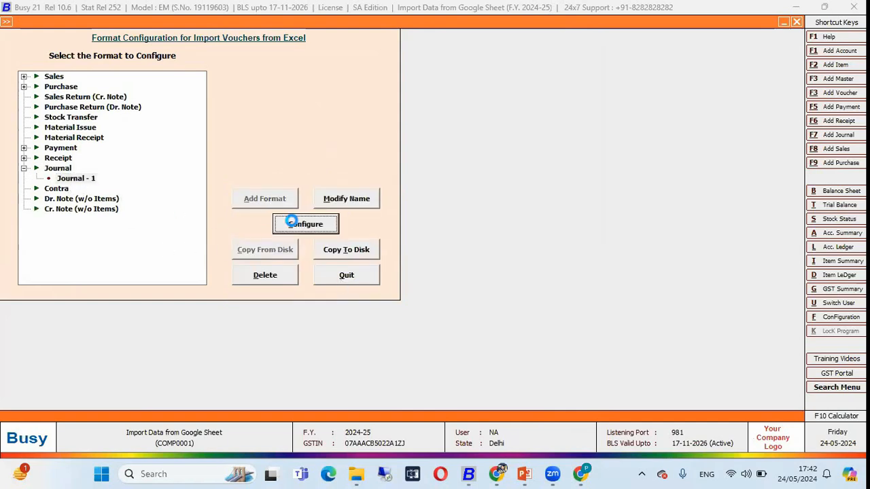
pyautogui.press('Right')
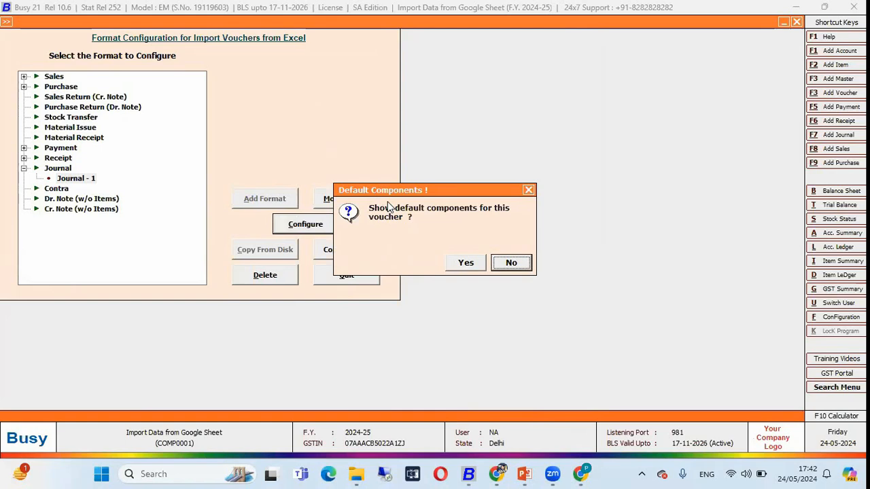
pyautogui.press('Return')
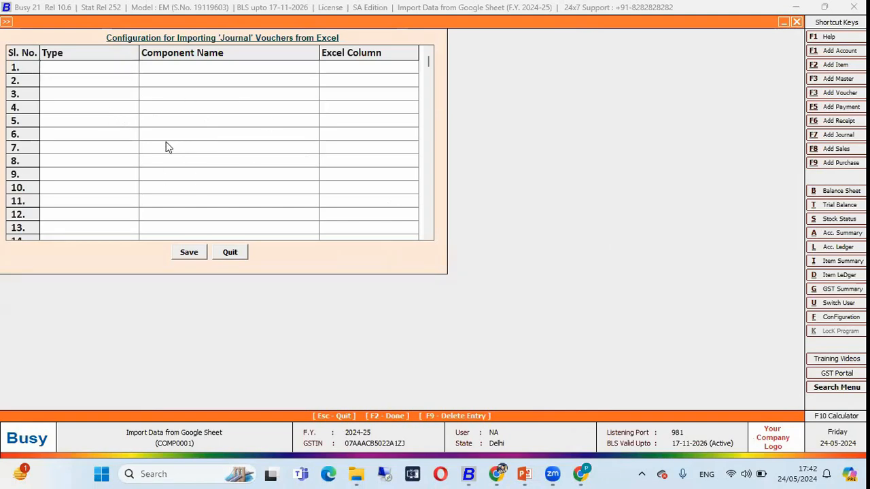
# Check the Journal sheet's columns and map the header field VCH_SERIES to Excel column A
pyautogui.hotkey('alt', 'Tab')
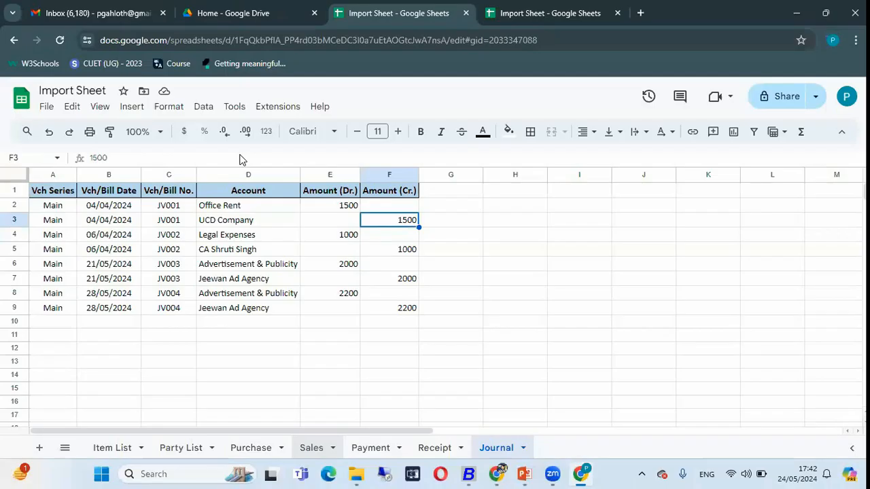
pyautogui.click(58, 174)
pyautogui.hotkey('alt', 'Tab')
pyautogui.press('Return')
pyautogui.write('h')
pyautogui.press('Return')
pyautogui.press('Return')
pyautogui.press('Return')
pyautogui.press('Return')
pyautogui.hotkey('alt', 'Tab')
pyautogui.hotkey('alt', 'Tab')
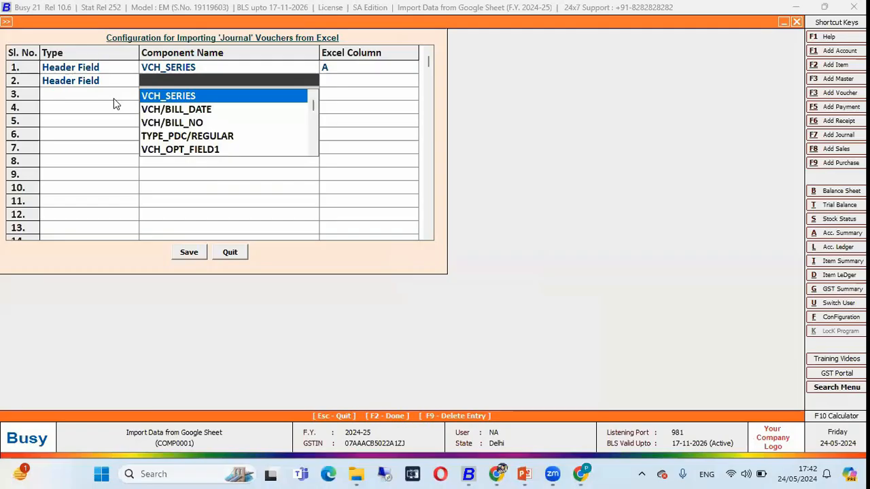
# Map the header fields VCH/BILL_DATE to column B and VCH/BILL_NO to column C
pyautogui.press('Down')
pyautogui.press('Return')
pyautogui.write('b')
pyautogui.press('Return')
pyautogui.press('Return')
pyautogui.press('Down')
pyautogui.press('Return')
pyautogui.write('c')
pyautogui.press('Return')
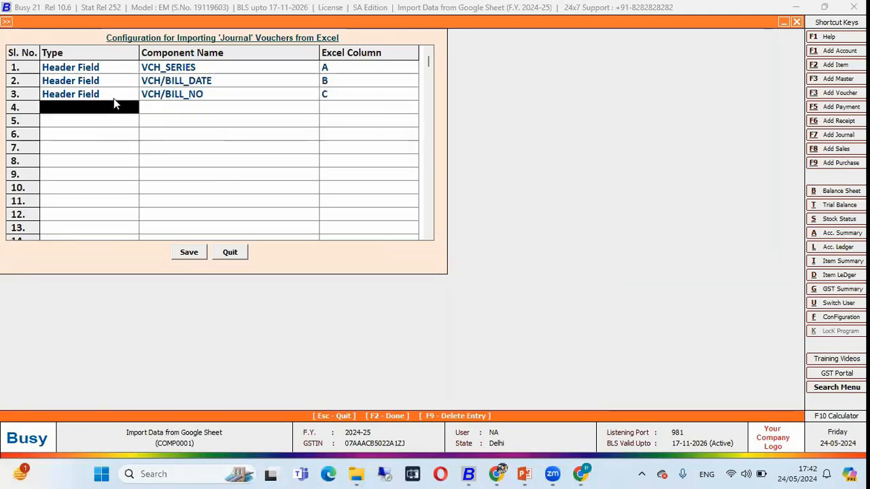
# Map the body field ACC_NAME to column D, matching the Journal sheet's Account column
pyautogui.hotkey('alt', 'Tab')
pyautogui.click(237, 173)
pyautogui.hotkey('alt', 'Tab')
pyautogui.press('Down')
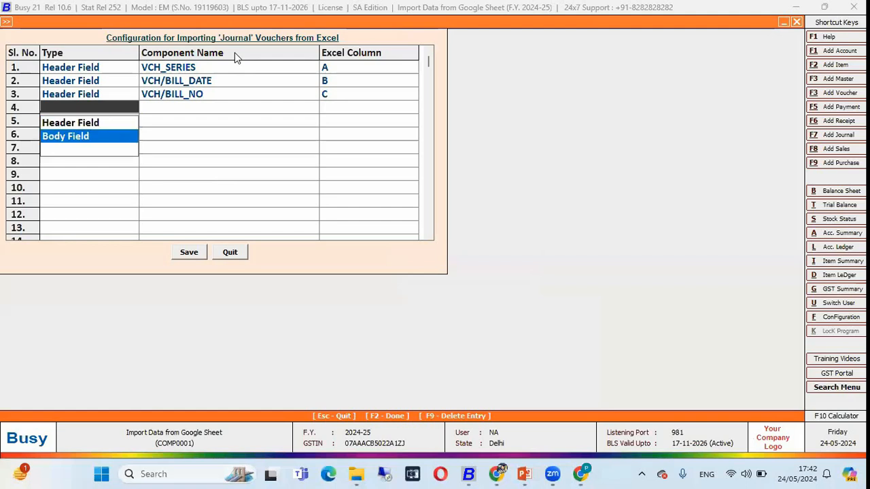
pyautogui.press('Return')
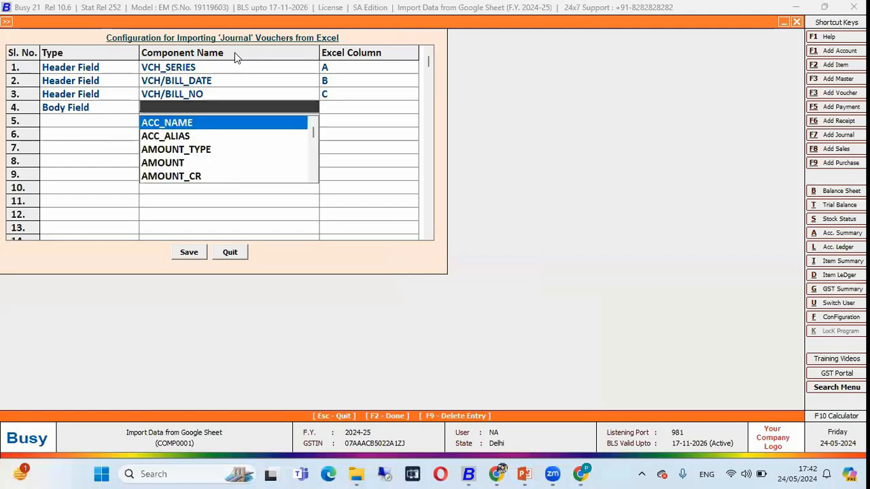
pyautogui.press('Return')
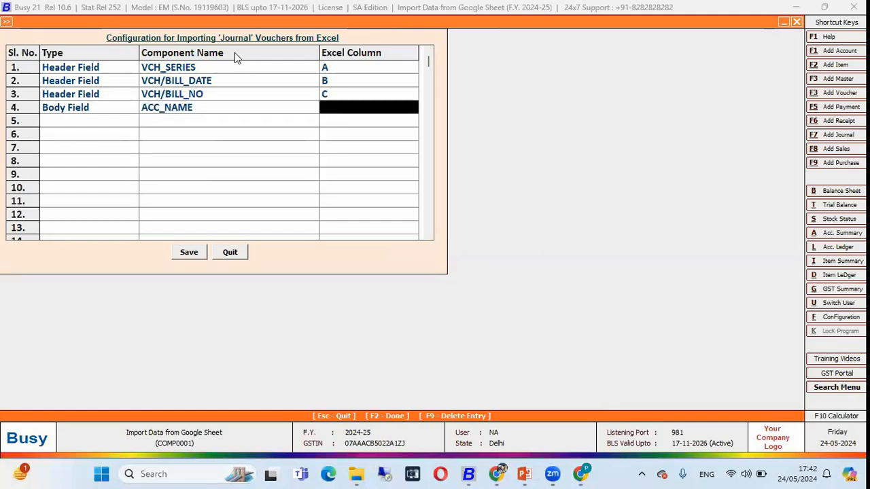
pyautogui.hotkey('alt', 'Tab')
# Examine the accounts and the debit and credit amounts of voucher JV001 in the sheet, and compare them with the ACC_NAME mapping
pyautogui.hotkey('alt', 'Tab')
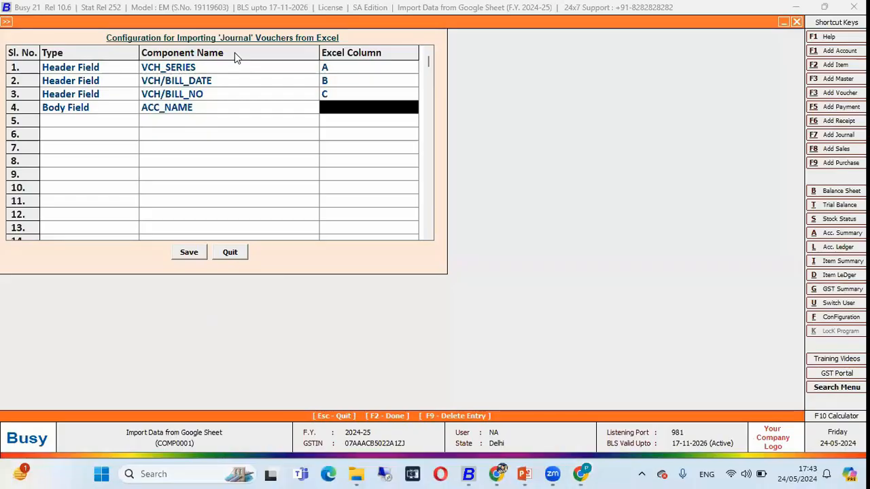
pyautogui.write('d')
pyautogui.press('Return')
pyautogui.hotkey('alt', 'Tab')
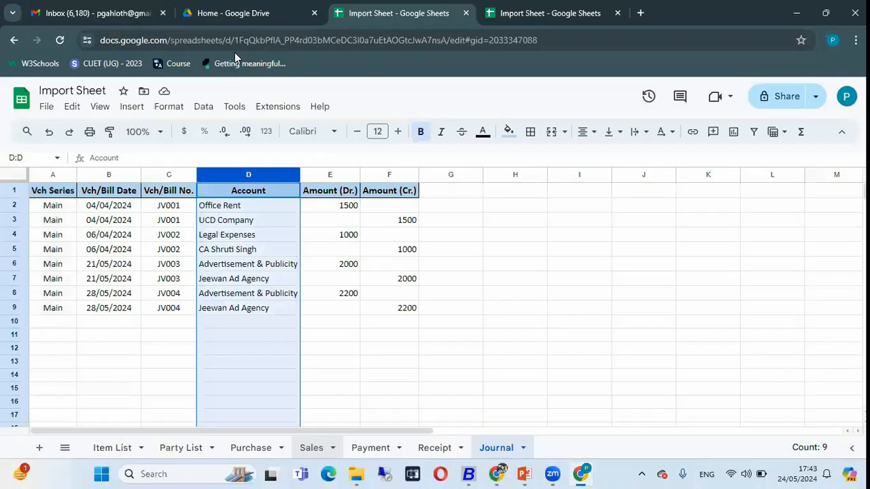
pyautogui.click(247, 208)
pyautogui.click(325, 205)
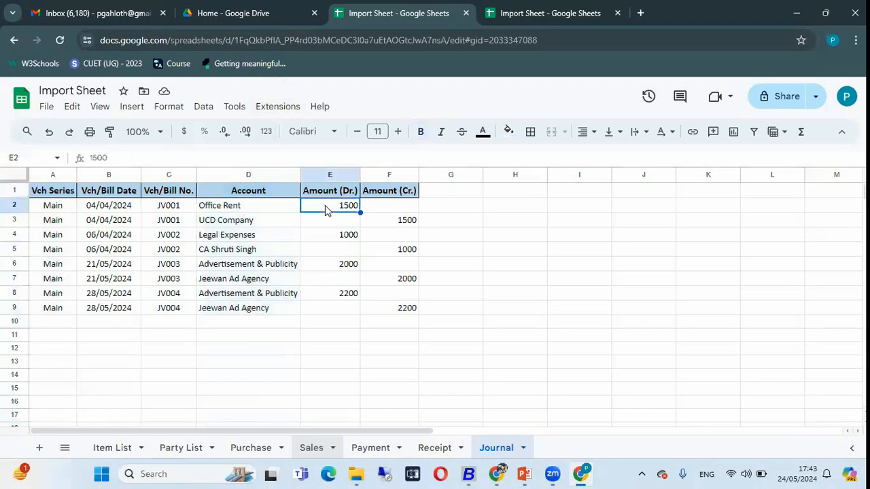
pyautogui.click(259, 221)
pyautogui.click(406, 225)
pyautogui.moveTo(345, 208); pyautogui.dragTo(391, 220)
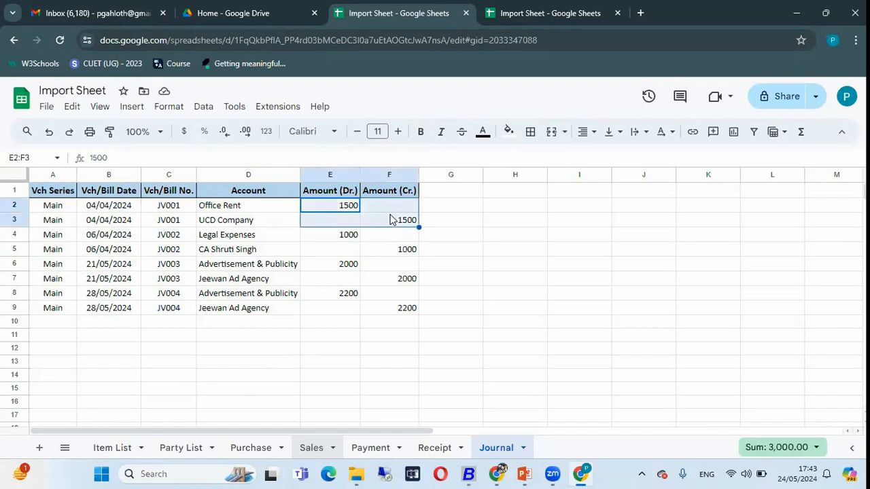
pyautogui.moveTo(258, 208); pyautogui.dragTo(254, 229)
pyautogui.hotkey('alt', 'Tab')
pyautogui.click(206, 113)
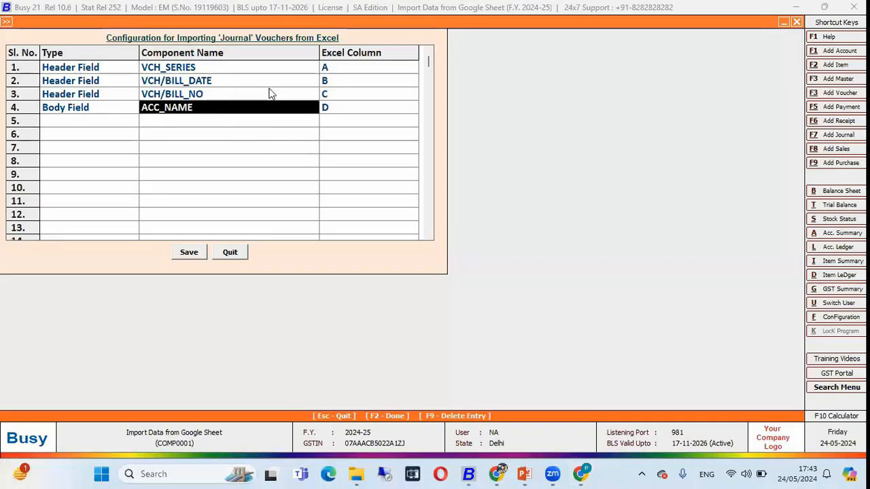
pyautogui.click(332, 112)
# Add a body field AMOUNT_DR to the format and map it to column E
pyautogui.click(84, 133)
pyautogui.press('Up')
pyautogui.press('Return')
pyautogui.press('Down')
pyautogui.press('Return')
pyautogui.press('Return')
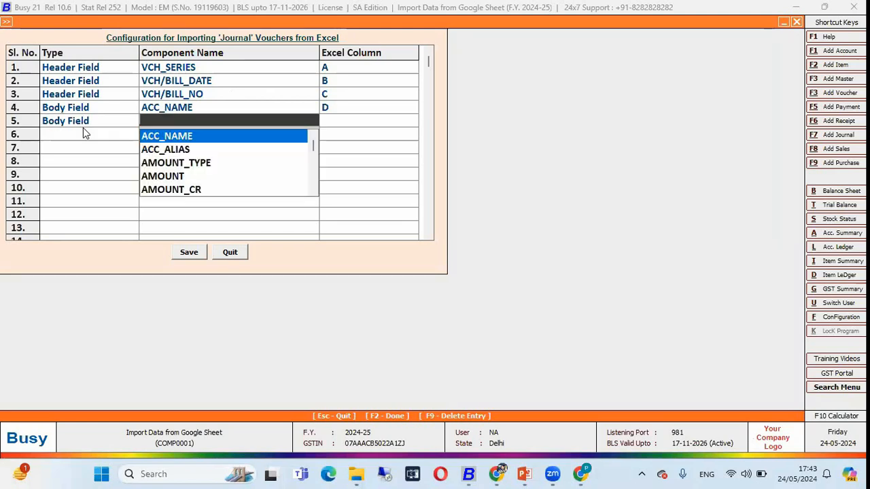
pyautogui.press('Down')
pyautogui.press('Down')
pyautogui.press('Down')
pyautogui.press('Down')
pyautogui.press('Down')
pyautogui.press('Return')
pyautogui.press('Return')
pyautogui.hotkey('alt', 'Tab')
pyautogui.hotkey('alt', 'Tab')
pyautogui.press('Down')
pyautogui.press('Down')
pyautogui.press('Down')
pyautogui.press('Down')
pyautogui.press('Down')
# Add a body field AMOUNT_CR mapped to column F, Amount (Cr.), and save the Journal - 1 configuration
pyautogui.press('Return')
pyautogui.press('Return')
pyautogui.press('Down')
pyautogui.press('Return')
pyautogui.press('Return')
pyautogui.press('Down')
pyautogui.press('Return')
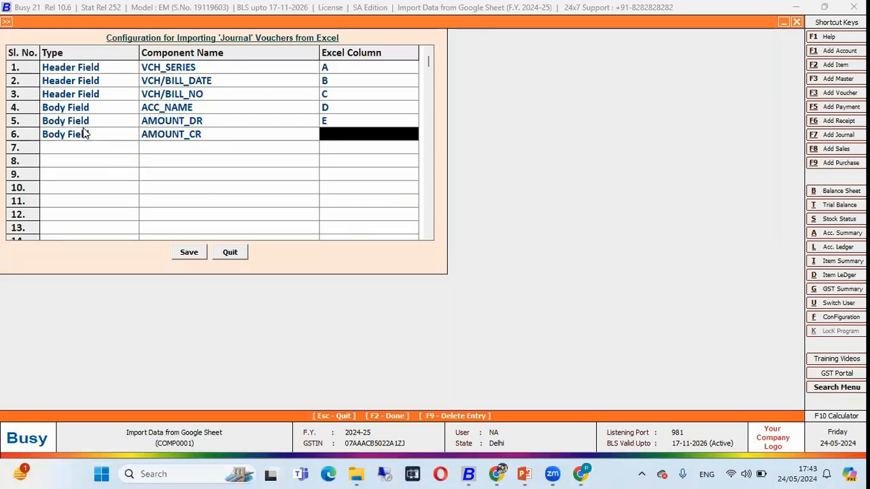
pyautogui.press('Return')
pyautogui.press('Down')
pyautogui.press('Down')
pyautogui.press('Down')
pyautogui.press('Down')
pyautogui.press('Down')
pyautogui.press('Return')
pyautogui.hotkey('alt', 'Tab')
pyautogui.hotkey('alt', 'Tab')
pyautogui.click(190, 253)
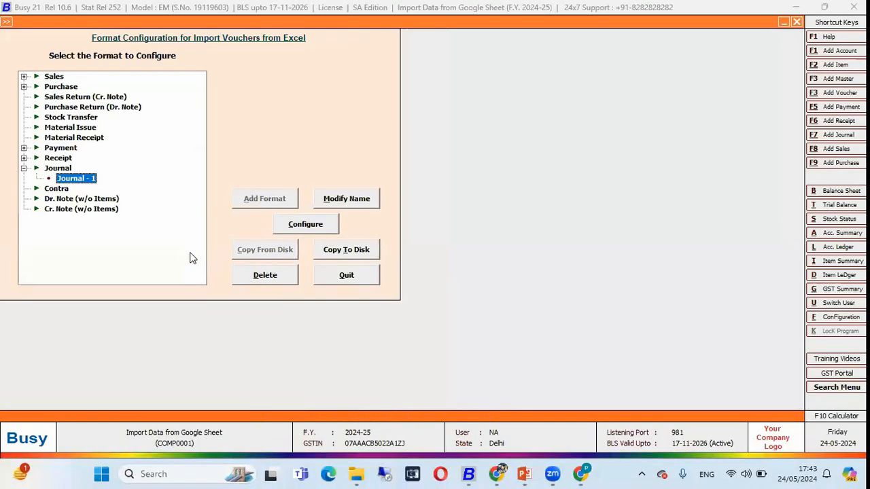
# Return to the voucher import, select the Journal - 1 format and set the import source to Google Sheet
pyautogui.press('Escape')
pyautogui.click(454, 55)
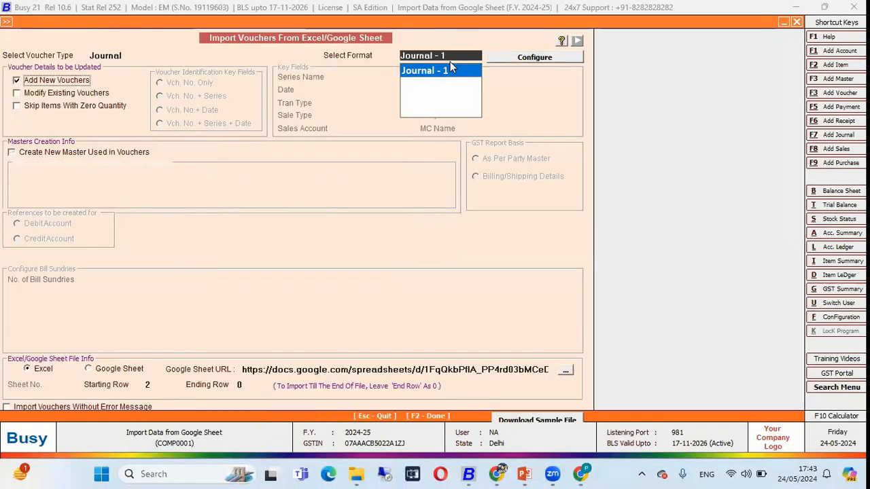
pyautogui.click(451, 68)
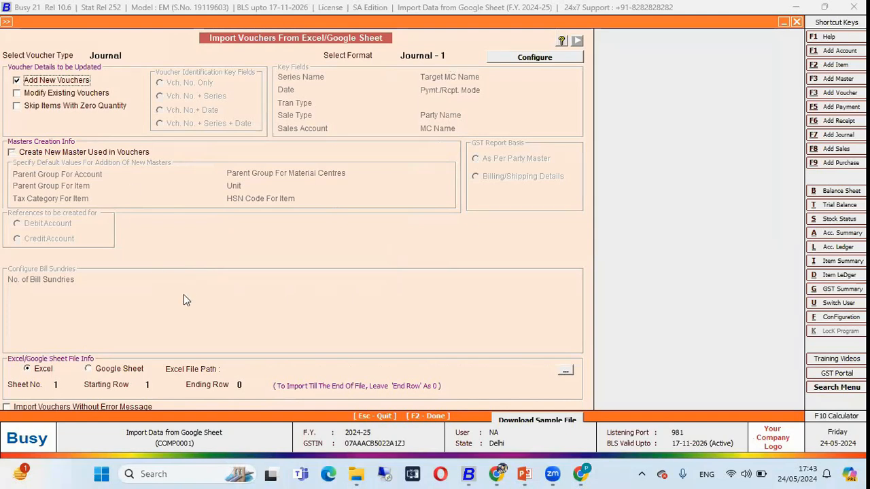
pyautogui.click(119, 369)
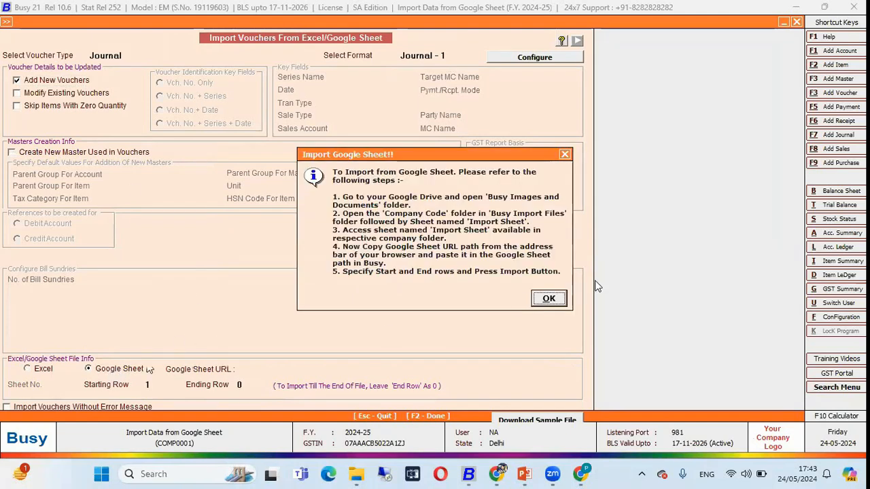
pyautogui.click(549, 298)
# Copy the Journal sheet's URL from the browser and paste it as the Google Sheet URL in BUSY
pyautogui.hotkey('alt', 'Tab')
pyautogui.hotkey('alt', 'Tab')
pyautogui.click(566, 49)
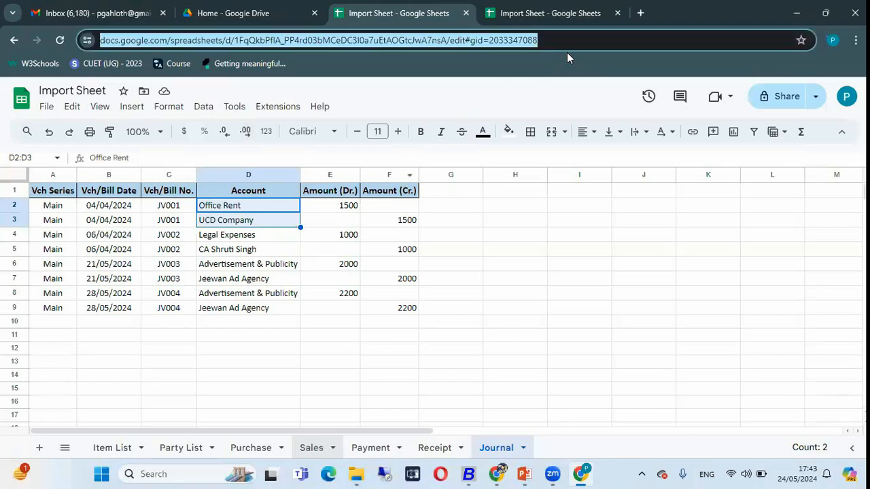
pyautogui.rightClick(566, 49)
pyautogui.click(593, 162)
pyautogui.hotkey('alt', 'Tab')
pyautogui.hotkey('ctrl', 'v')
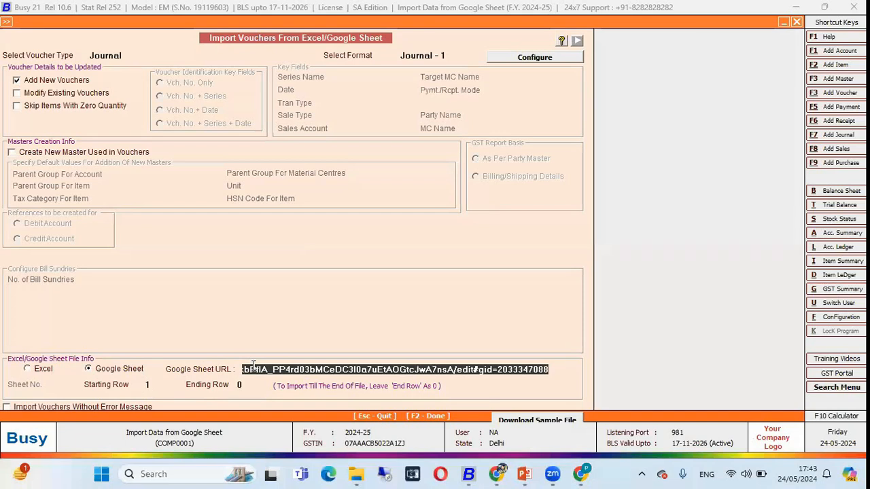
# Set the import's starting row to 2 and check it against the first data row of the Journal sheet
pyautogui.press('Return')
pyautogui.write('2')
pyautogui.press('Return')
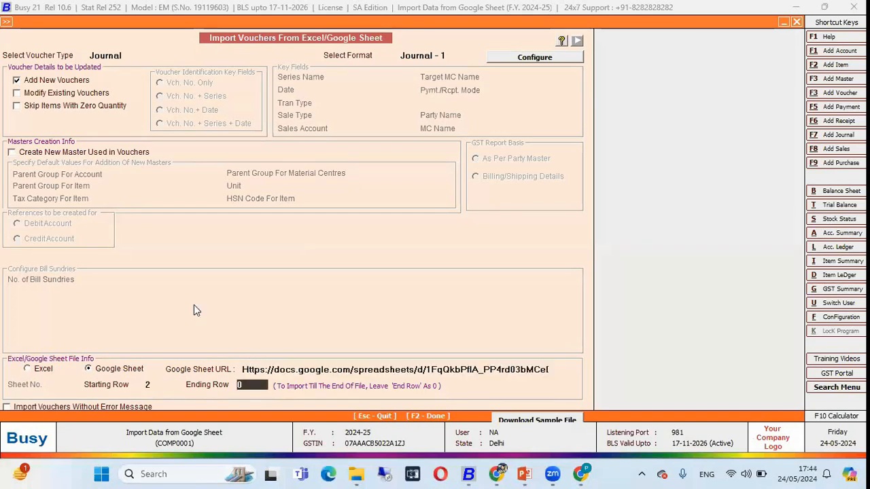
pyautogui.hotkey('alt', 'Tab')
pyautogui.click(13, 205)
pyautogui.hotkey('alt', 'Tab')
# Try to import the journal vouchers and check the account name in row 4 of the Journal sheet
pyautogui.press('F2')
pyautogui.press('Return')
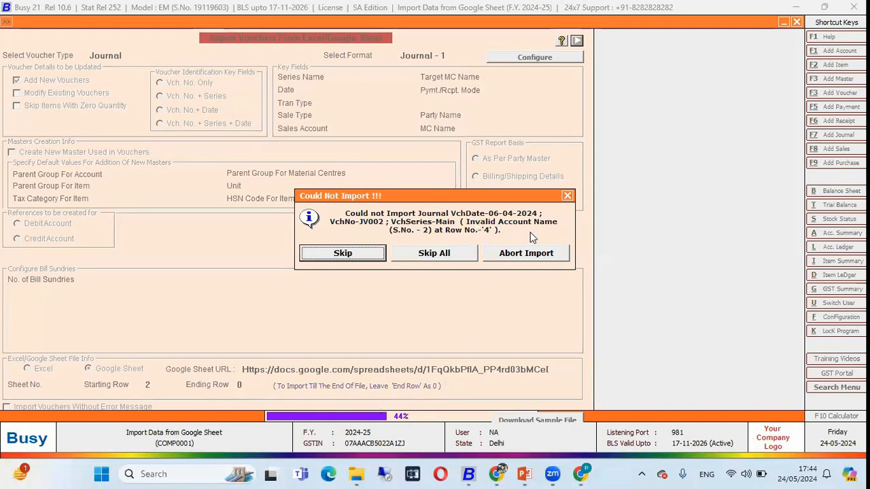
pyautogui.hotkey('alt', 'Tab')
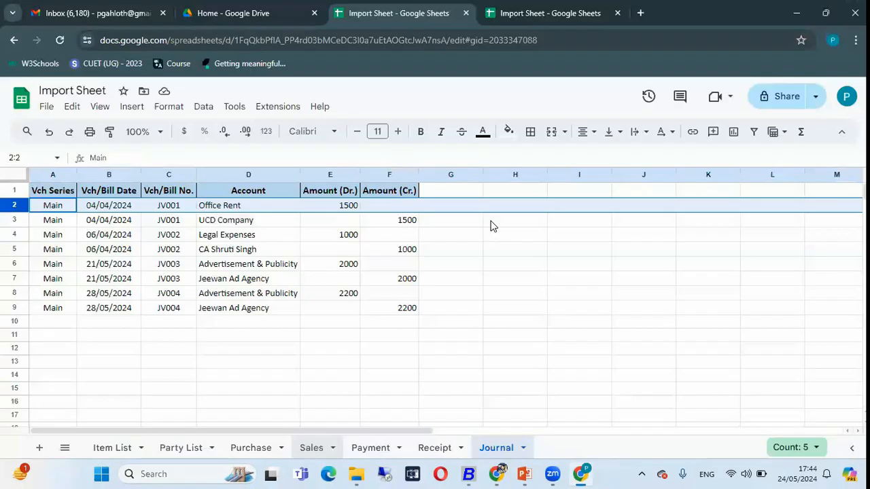
pyautogui.click(14, 234)
pyautogui.click(221, 235)
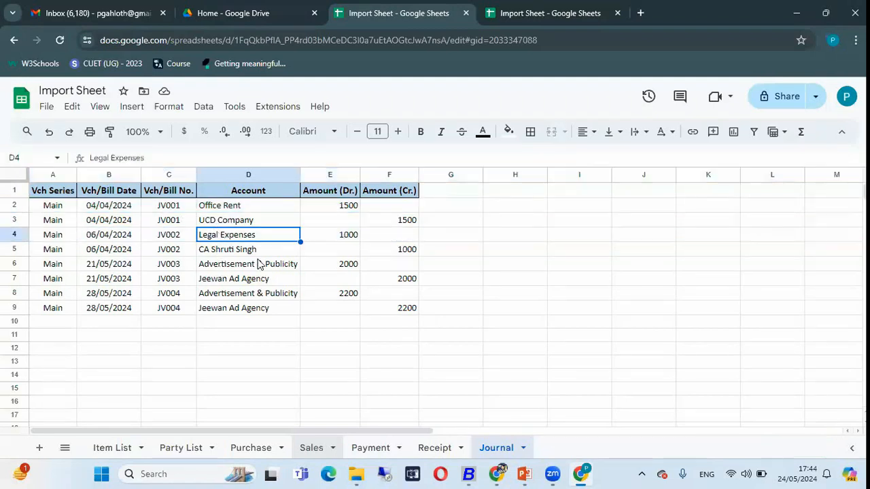
pyautogui.hotkey('alt', 'Tab')
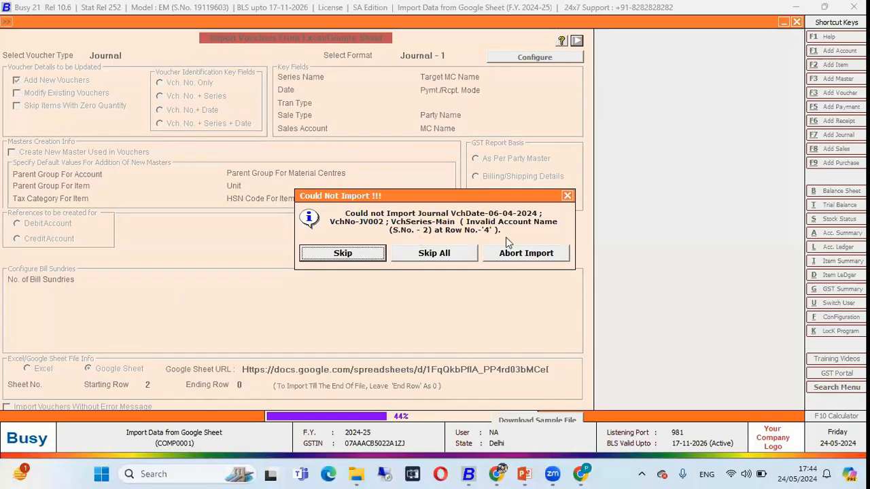
# Abort the journal voucher import and decline to view the error file
pyautogui.click(502, 256)
pyautogui.click(505, 259)
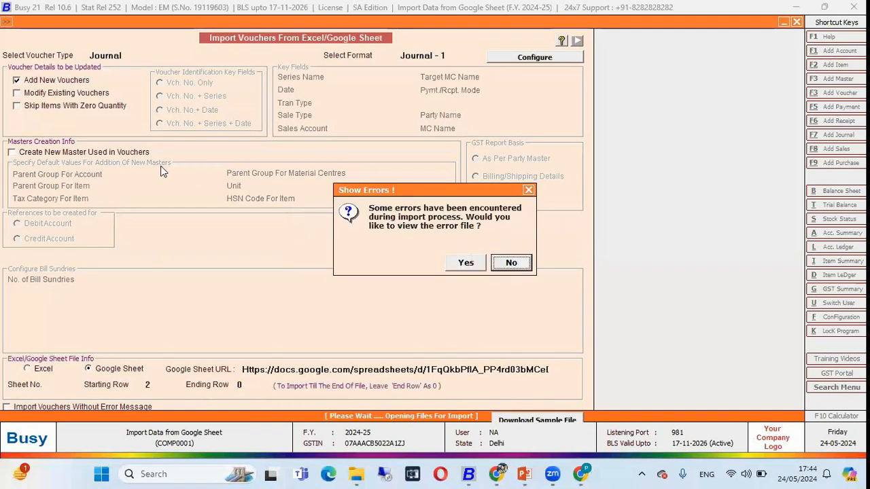
pyautogui.click(511, 264)
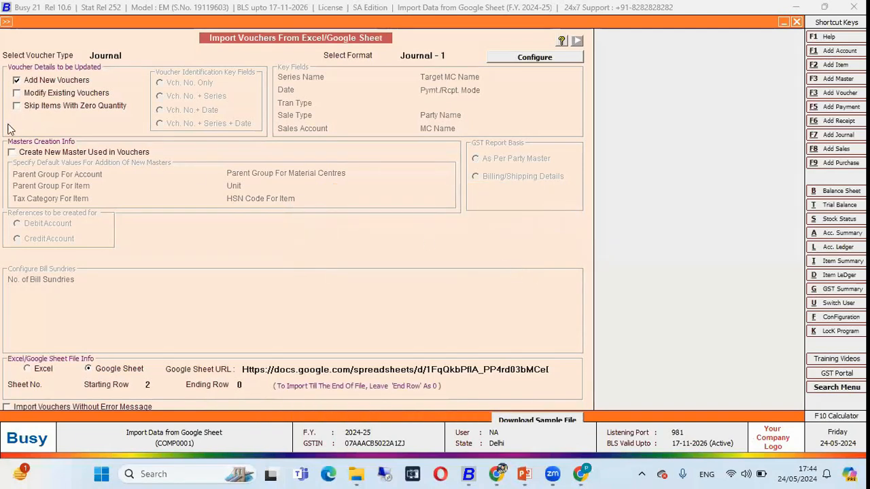
# Enable creating new masters used in vouchers, with parent account group Sundry Creditors and item tax category GST 12%
pyautogui.click(37, 155)
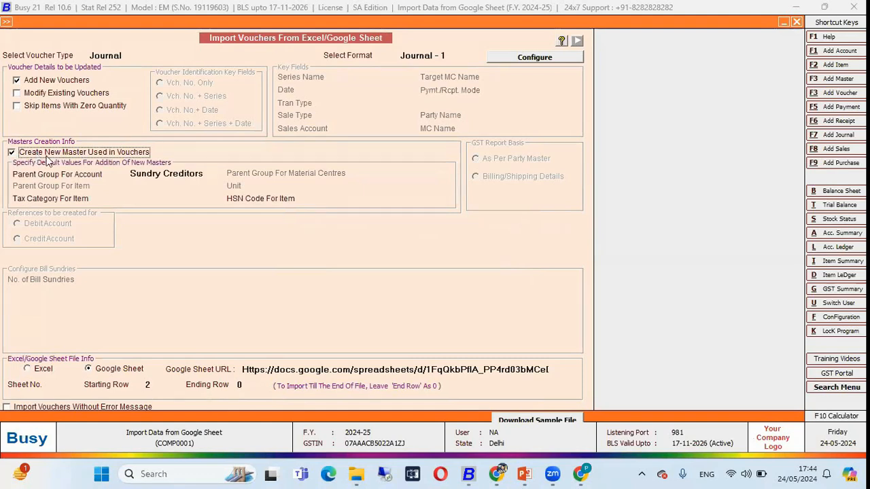
pyautogui.press('Return')
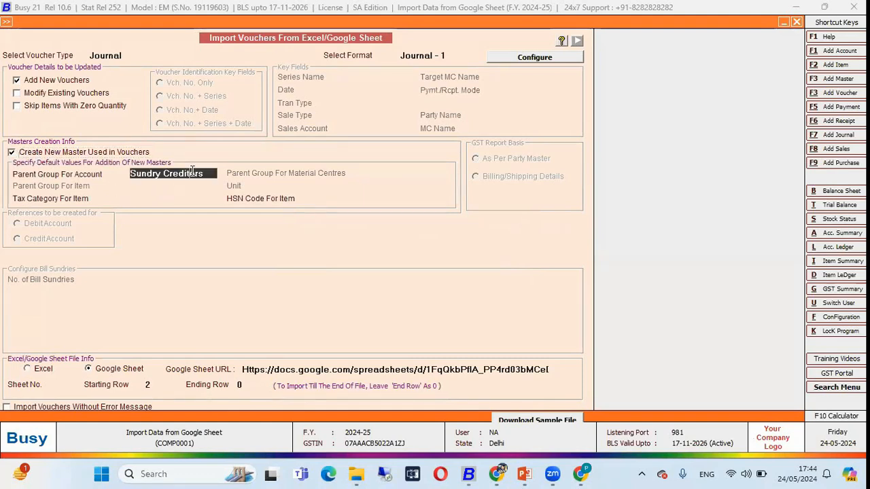
pyautogui.press('Return')
pyautogui.press('Down')
pyautogui.press('Down')
pyautogui.press('Return')
# Import the journal vouchers from the Google Sheet with new master creation enabled
pyautogui.press('Return')
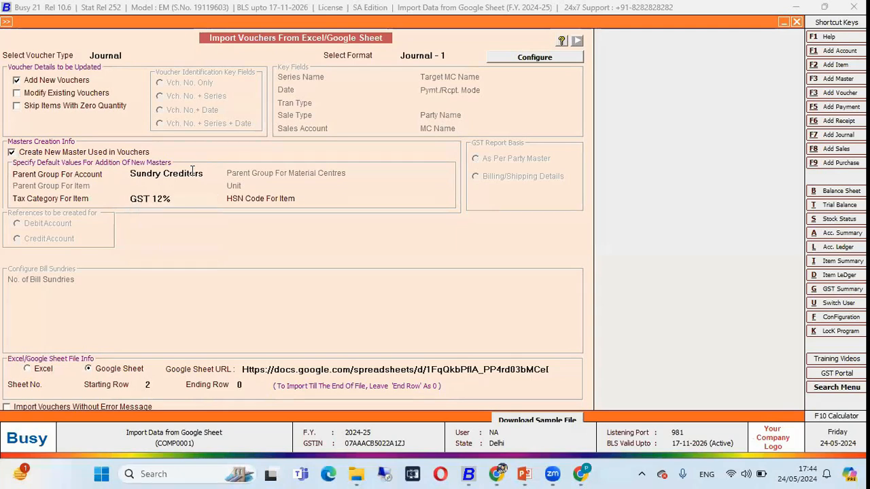
pyautogui.press('Return')
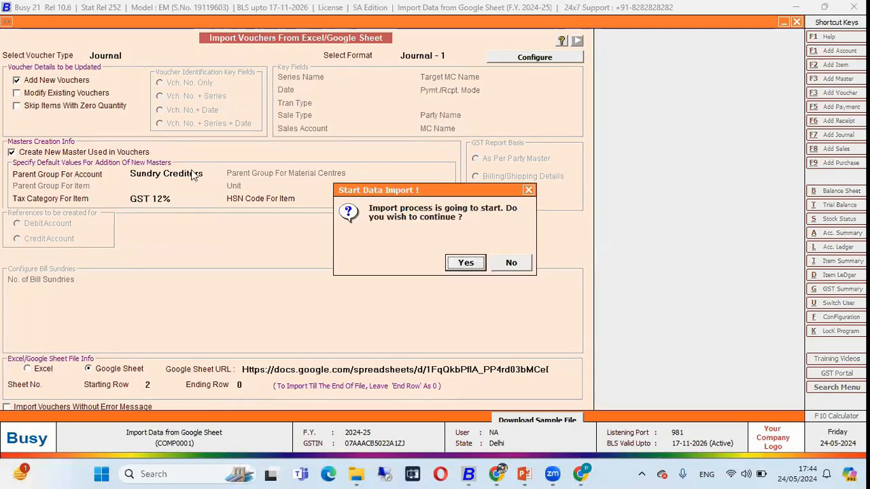
pyautogui.press('Return')
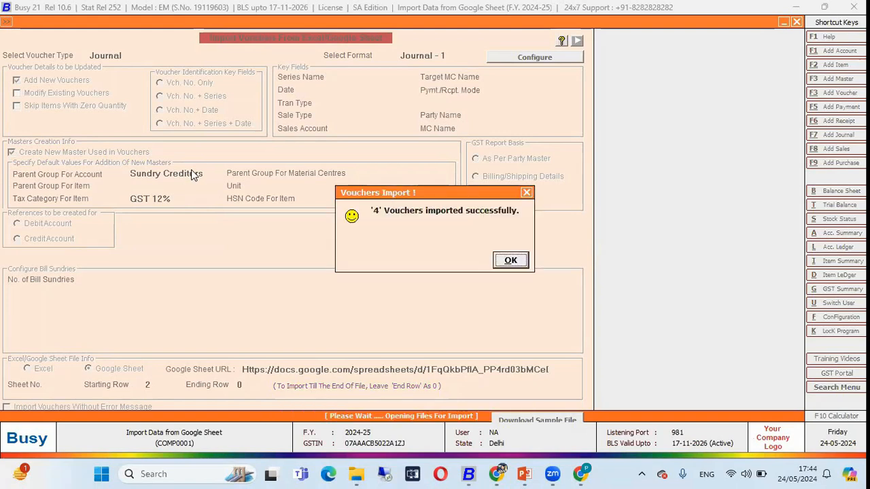
pyautogui.press('Return')
# Close the voucher import and display the list of journal vouchers from 1-4-2024 to 4-10-2024
pyautogui.press('Escape')
pyautogui.press('Escape')
pyautogui.press('Right')
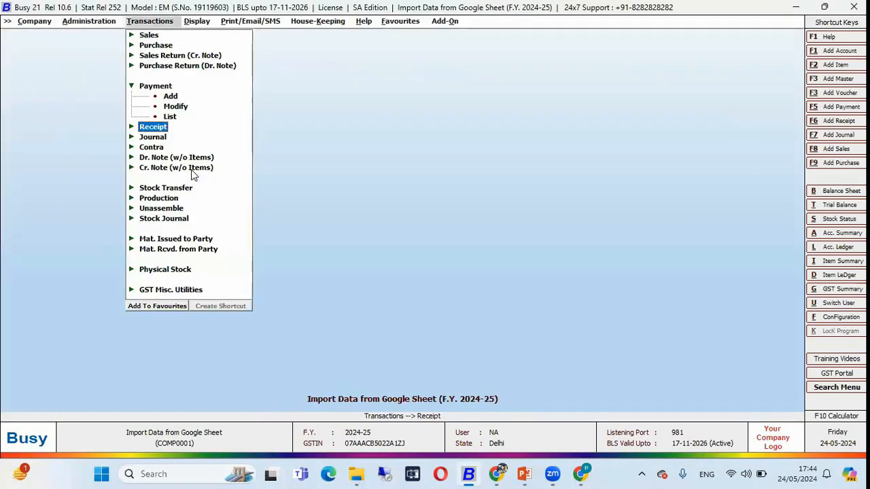
pyautogui.press('Down')
pyautogui.press('Return')
pyautogui.press('Down')
pyautogui.press('Down')
pyautogui.press('Return')
pyautogui.press('Return')
pyautogui.press('F2')
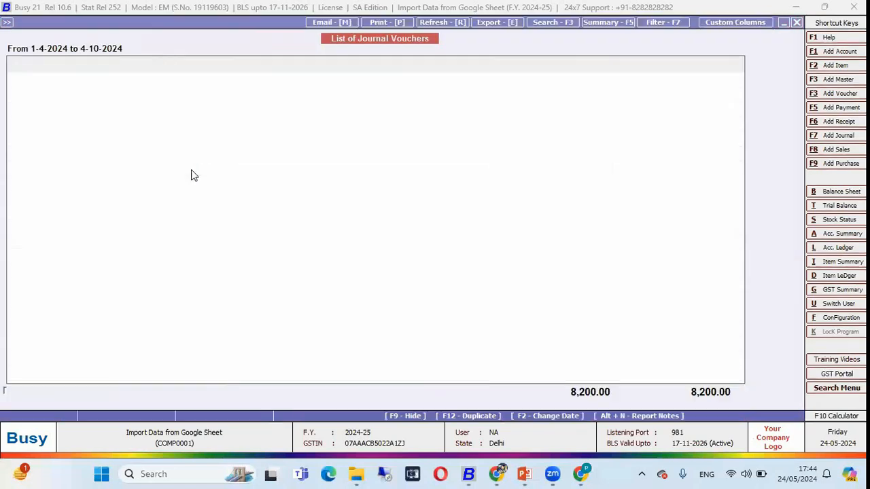
# Open journal voucher JV002 from the list and compare it with its rows in the Journal sheet of the Google Sheet
pyautogui.press('Down')
pyautogui.press('Down')
pyautogui.press('Down')
pyautogui.press('Down')
pyautogui.press('Down')
pyautogui.press('Down')
pyautogui.press('Down')
pyautogui.press('Down')
pyautogui.press('Down')
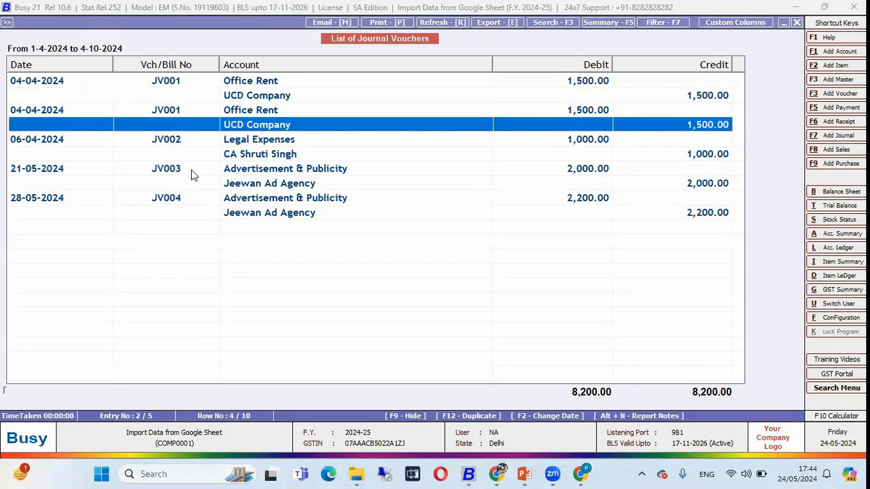
pyautogui.press('Up')
pyautogui.press('Up')
pyautogui.press('Up')
pyautogui.press('Up')
pyautogui.press('Return')
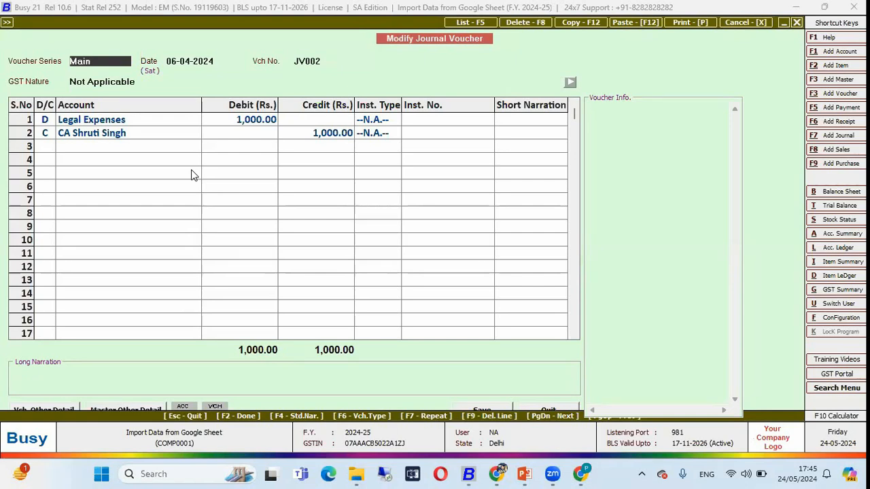
pyautogui.hotkey('alt', 'Tab')
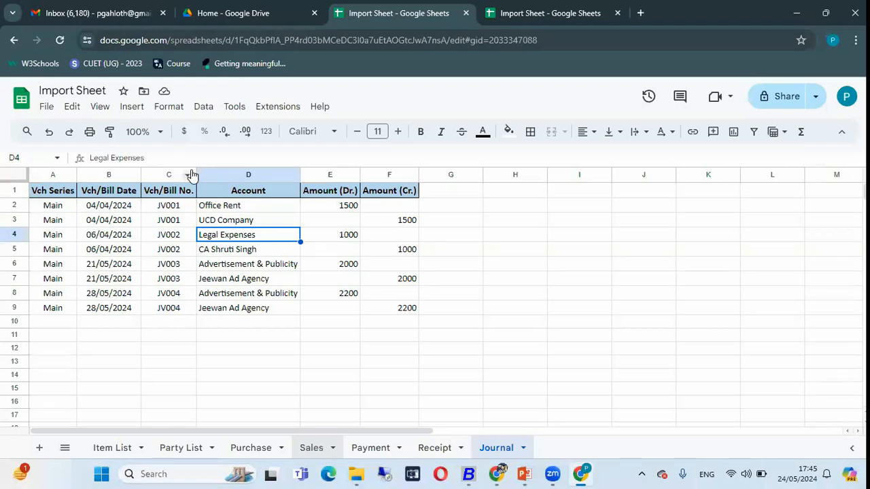
# Switch to the PowerPoint slide show and advance to the 24x7 Helpdesk slide
pyautogui.hotkey('alt', 'Tab')
pyautogui.hotkey('alt', 'Tab')
pyautogui.hotkey('alt', 'Tab')
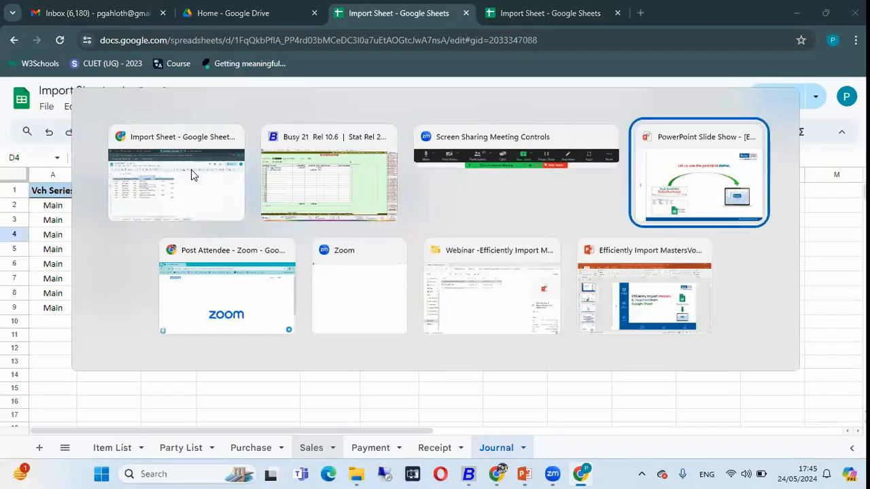
pyautogui.press('Right')
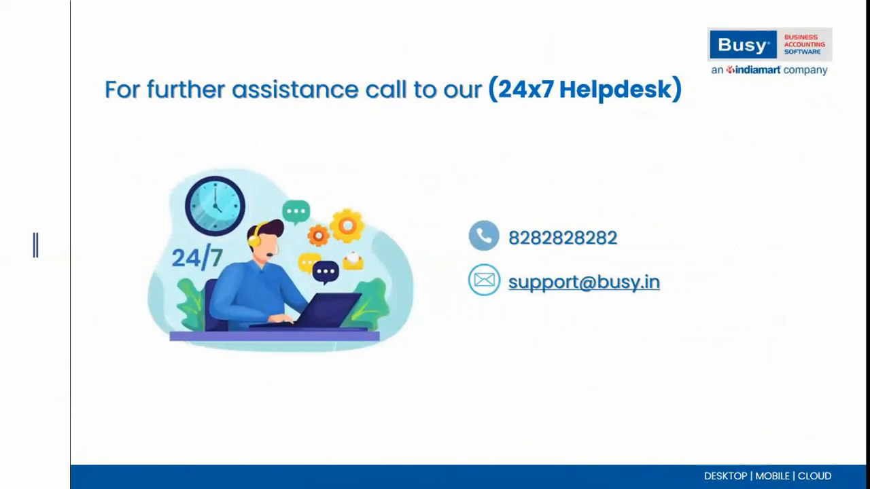